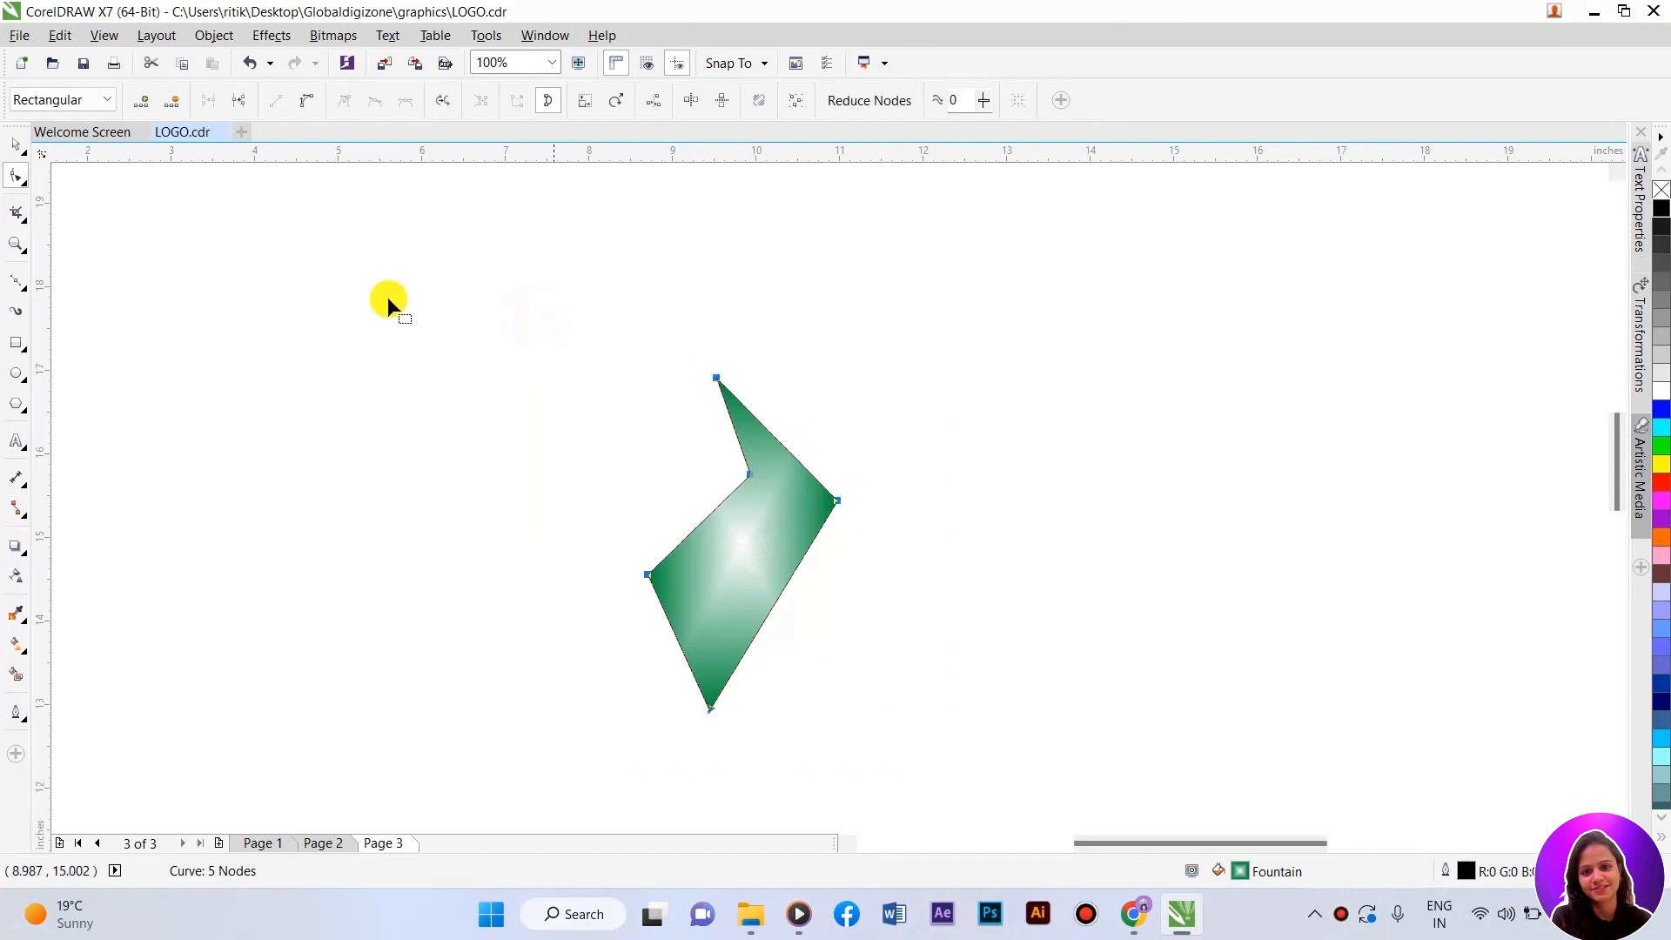
# Step: Remove the shape's green fountain fill, bow its upper-right edge outward and delete the right corner node
pyautogui.click(1662, 191)
pyautogui.scroll(2, 775, 463)
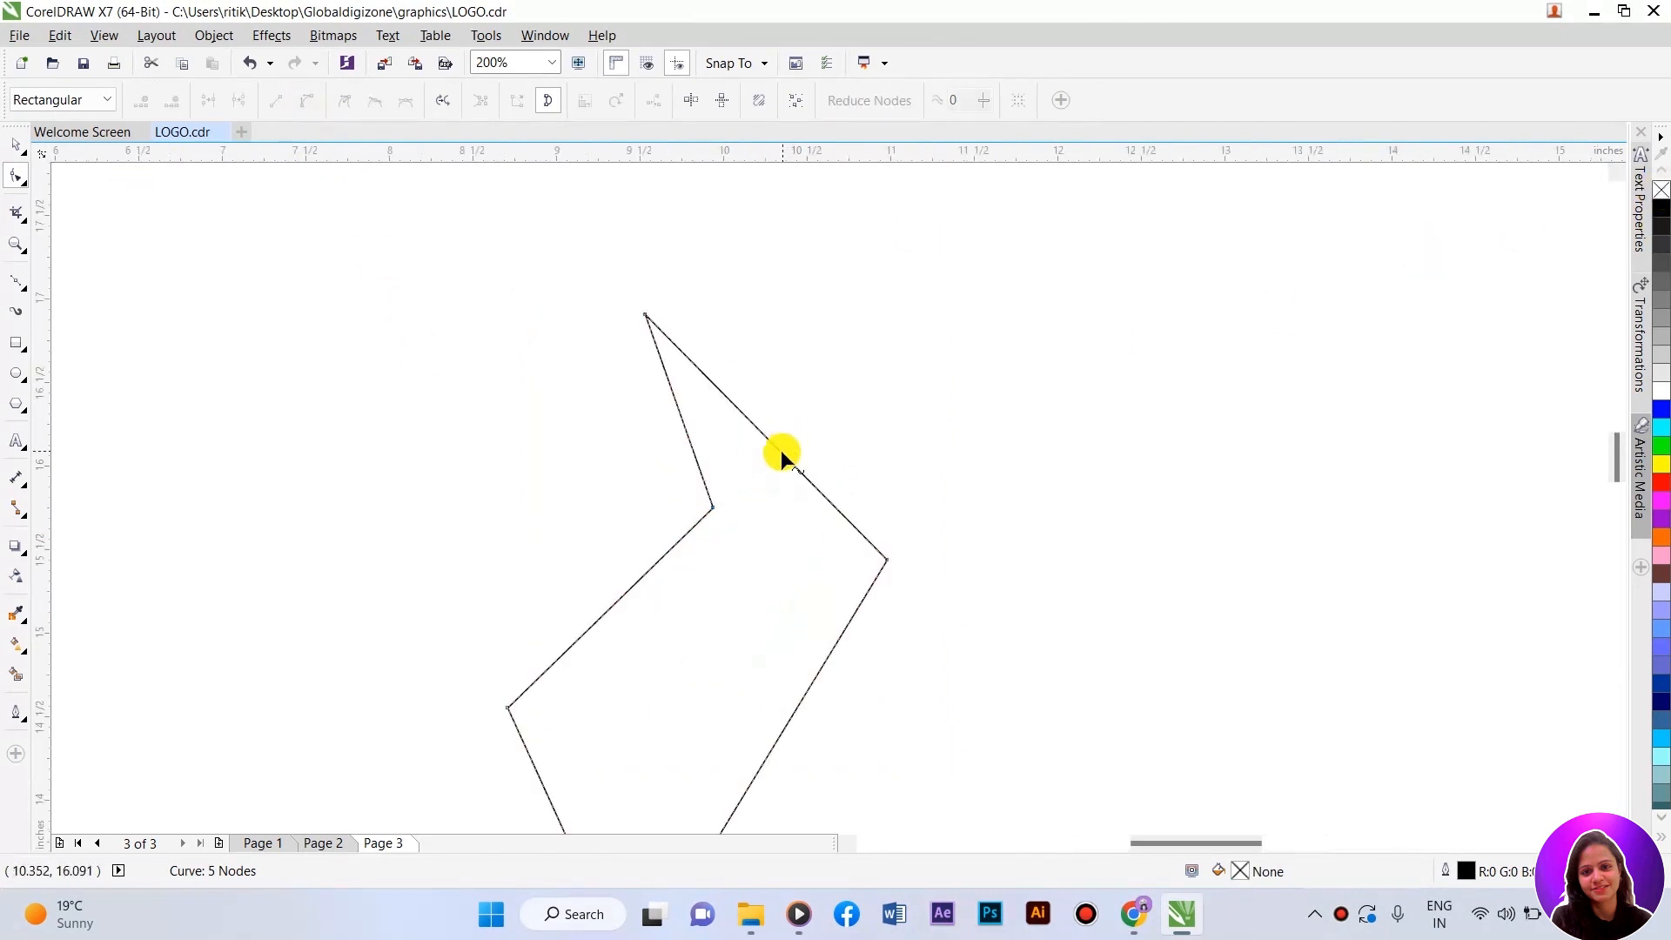
pyautogui.moveTo(781, 451); pyautogui.dragTo(942, 642)
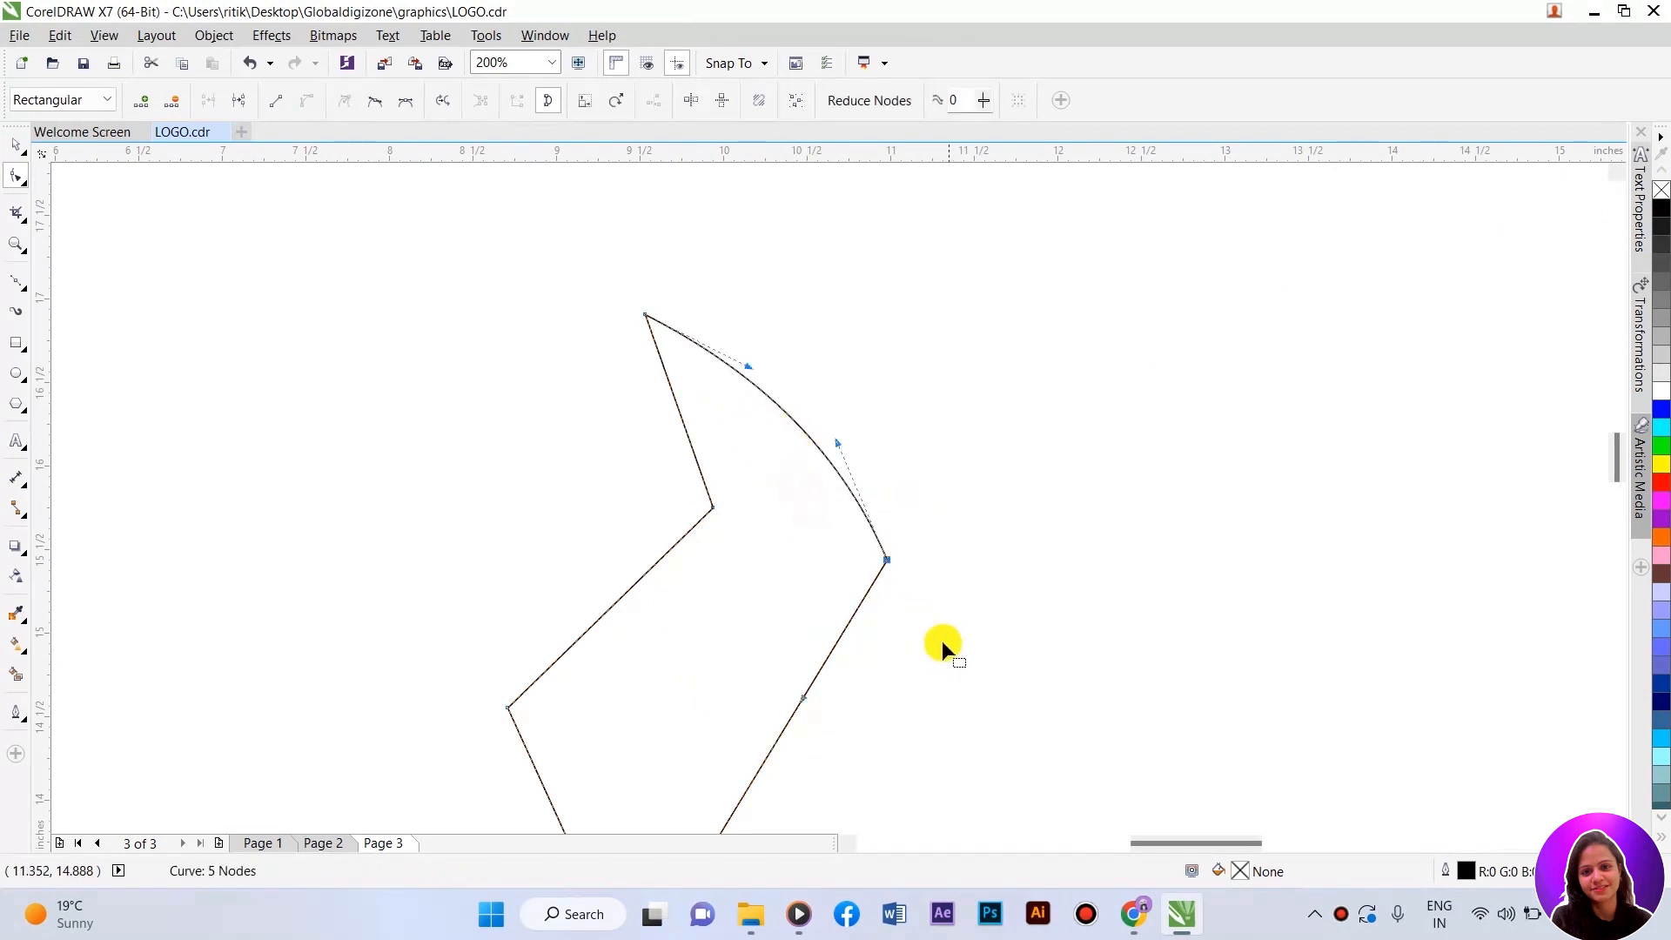
pyautogui.press('Delete')
# Step: Curve the shape's left-hand edges and delete its two left corner nodes to form a two-node flame outline
pyautogui.moveTo(686, 434); pyautogui.dragTo(704, 435)
pyautogui.moveTo(656, 470); pyautogui.dragTo(751, 544)
pyautogui.press('Delete')
pyautogui.scroll(-1, 899, 410)
pyautogui.moveTo(650, 534); pyautogui.dragTo(738, 598)
pyautogui.press('Delete')
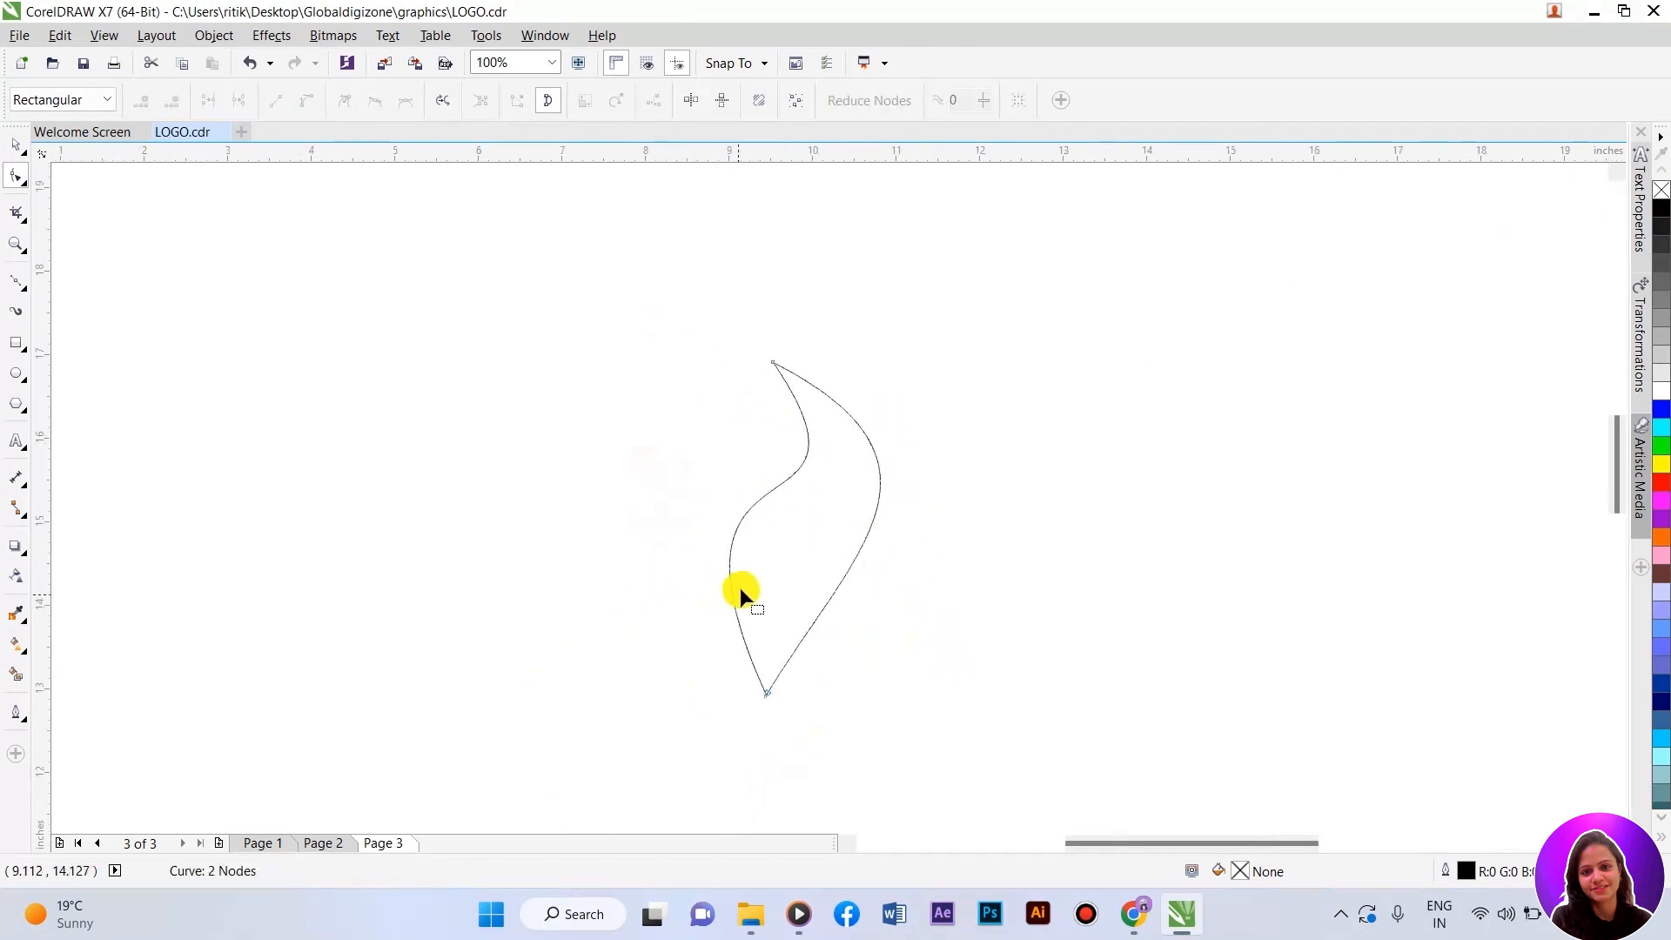
# Step: Adjust the curve handles of the flame's top and bottom nodes to give both sides an S-shaped sweep
pyautogui.click(769, 693)
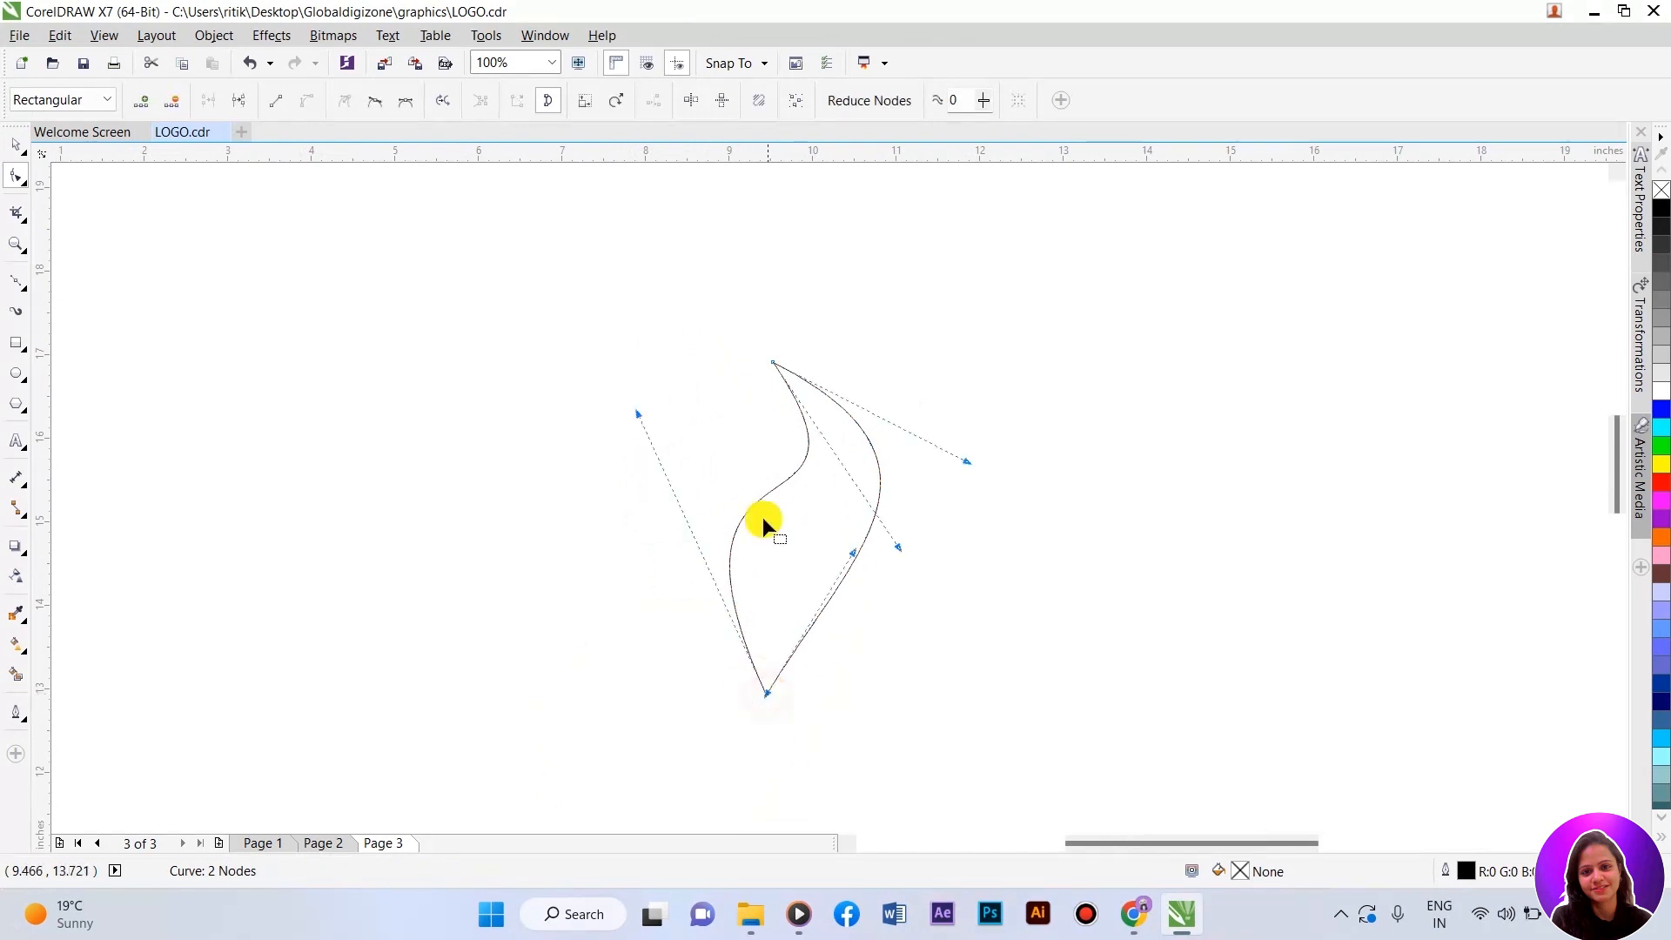
pyautogui.moveTo(896, 543); pyautogui.dragTo(859, 485)
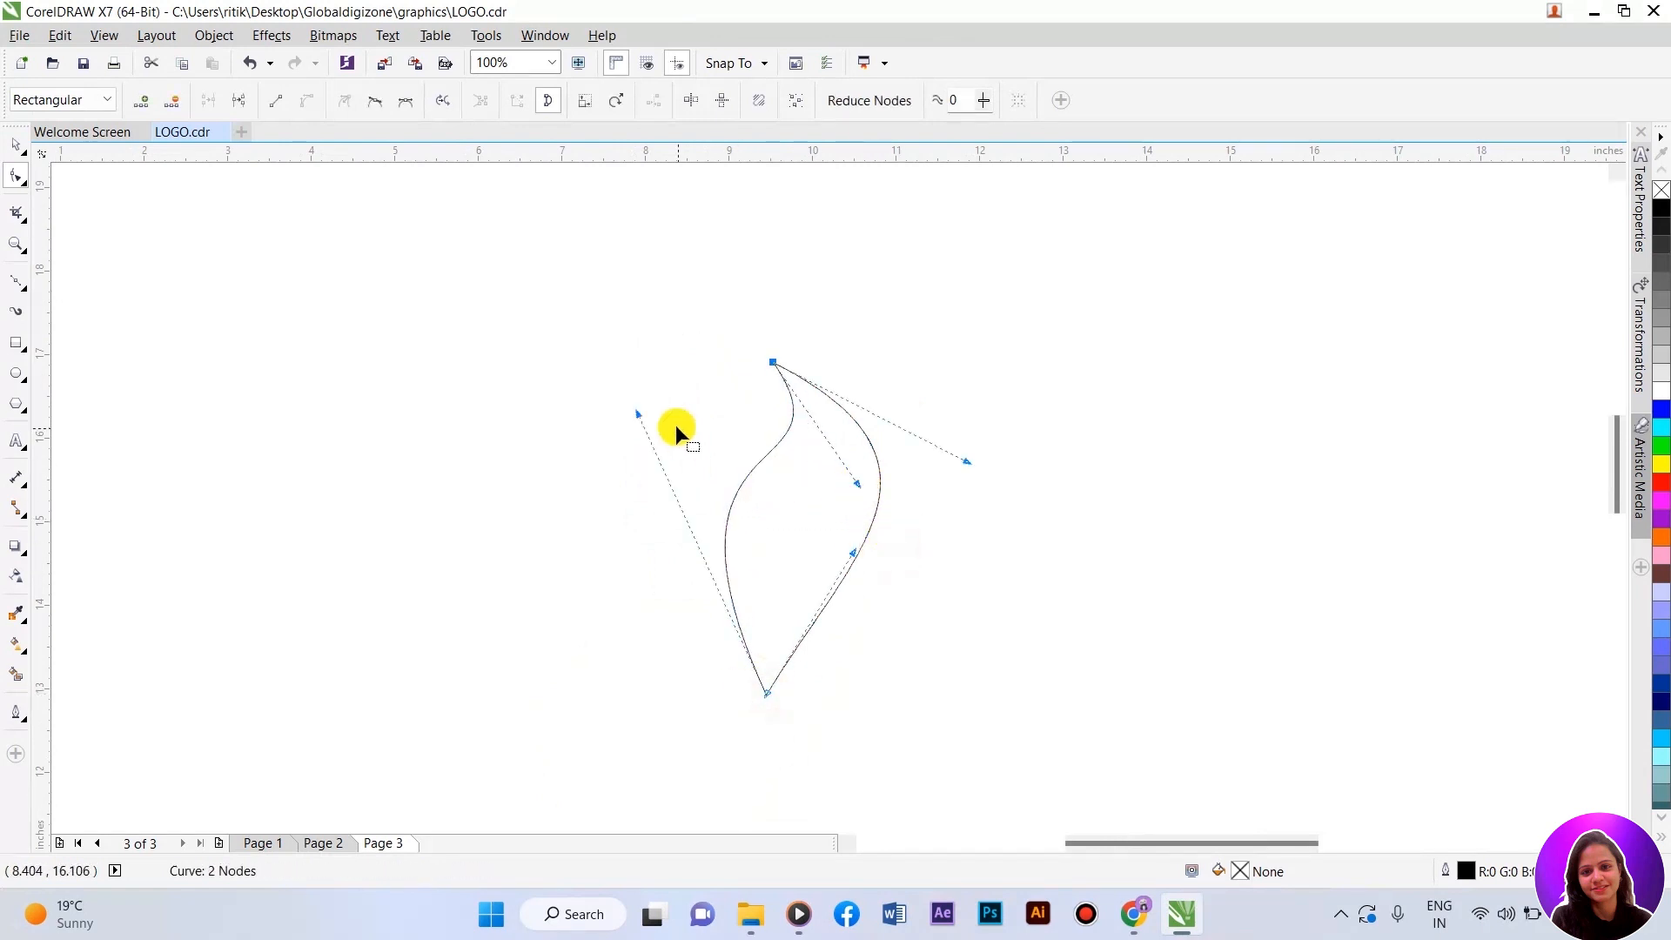
pyautogui.moveTo(635, 415); pyautogui.dragTo(594, 411)
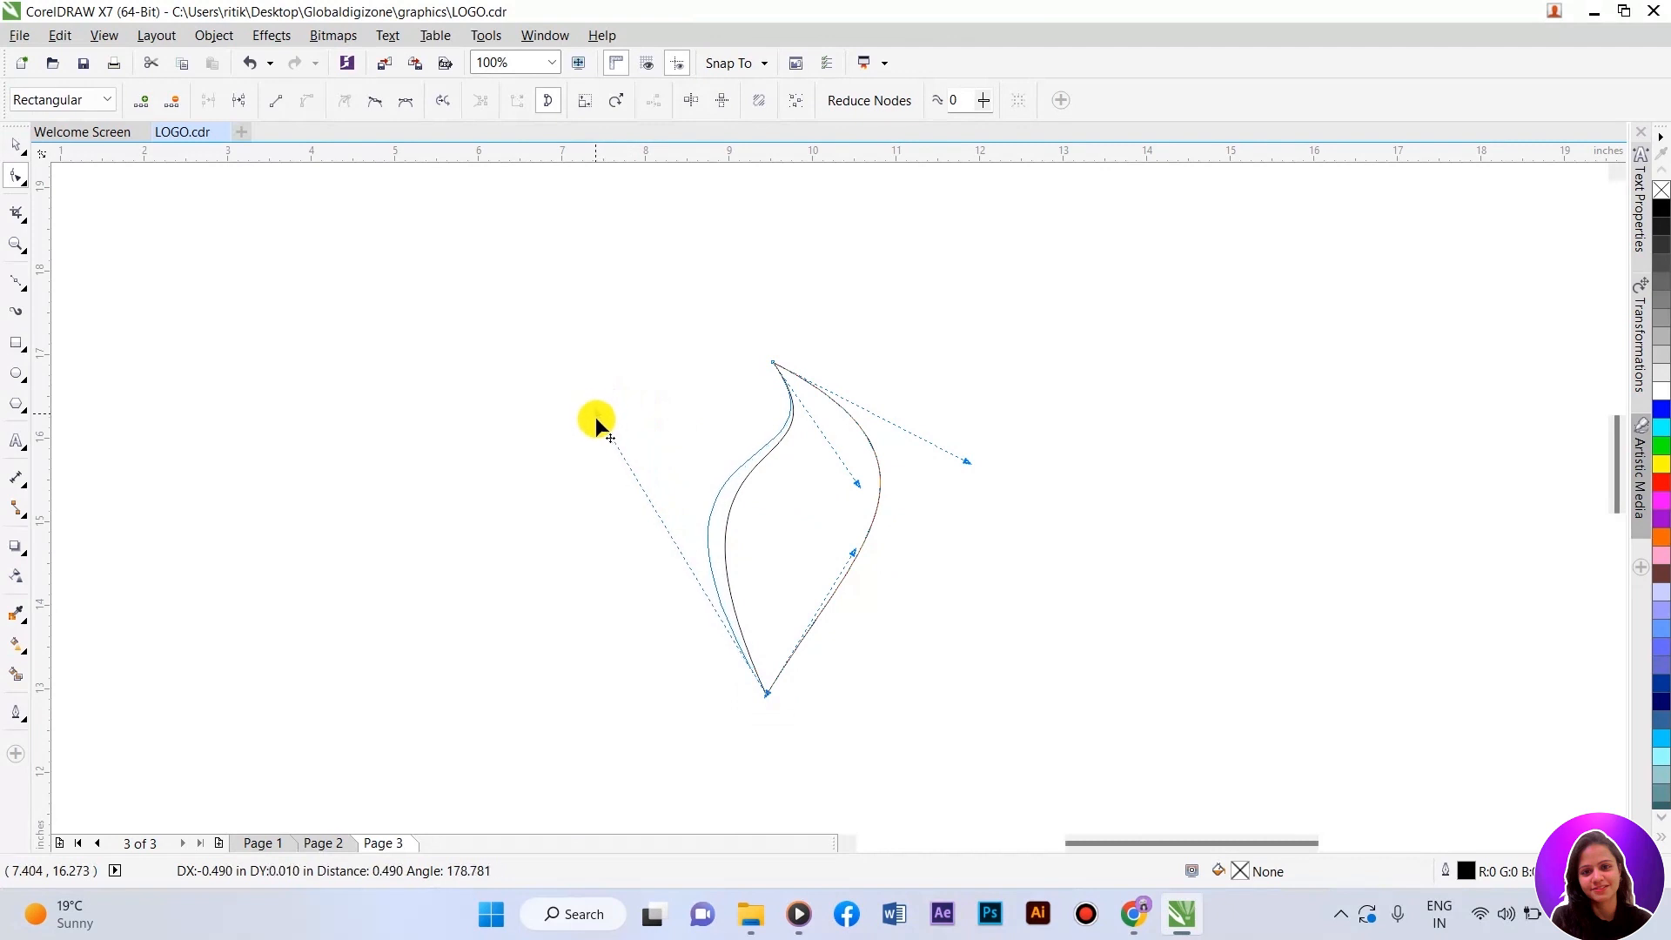
pyautogui.moveTo(855, 551); pyautogui.dragTo(793, 514)
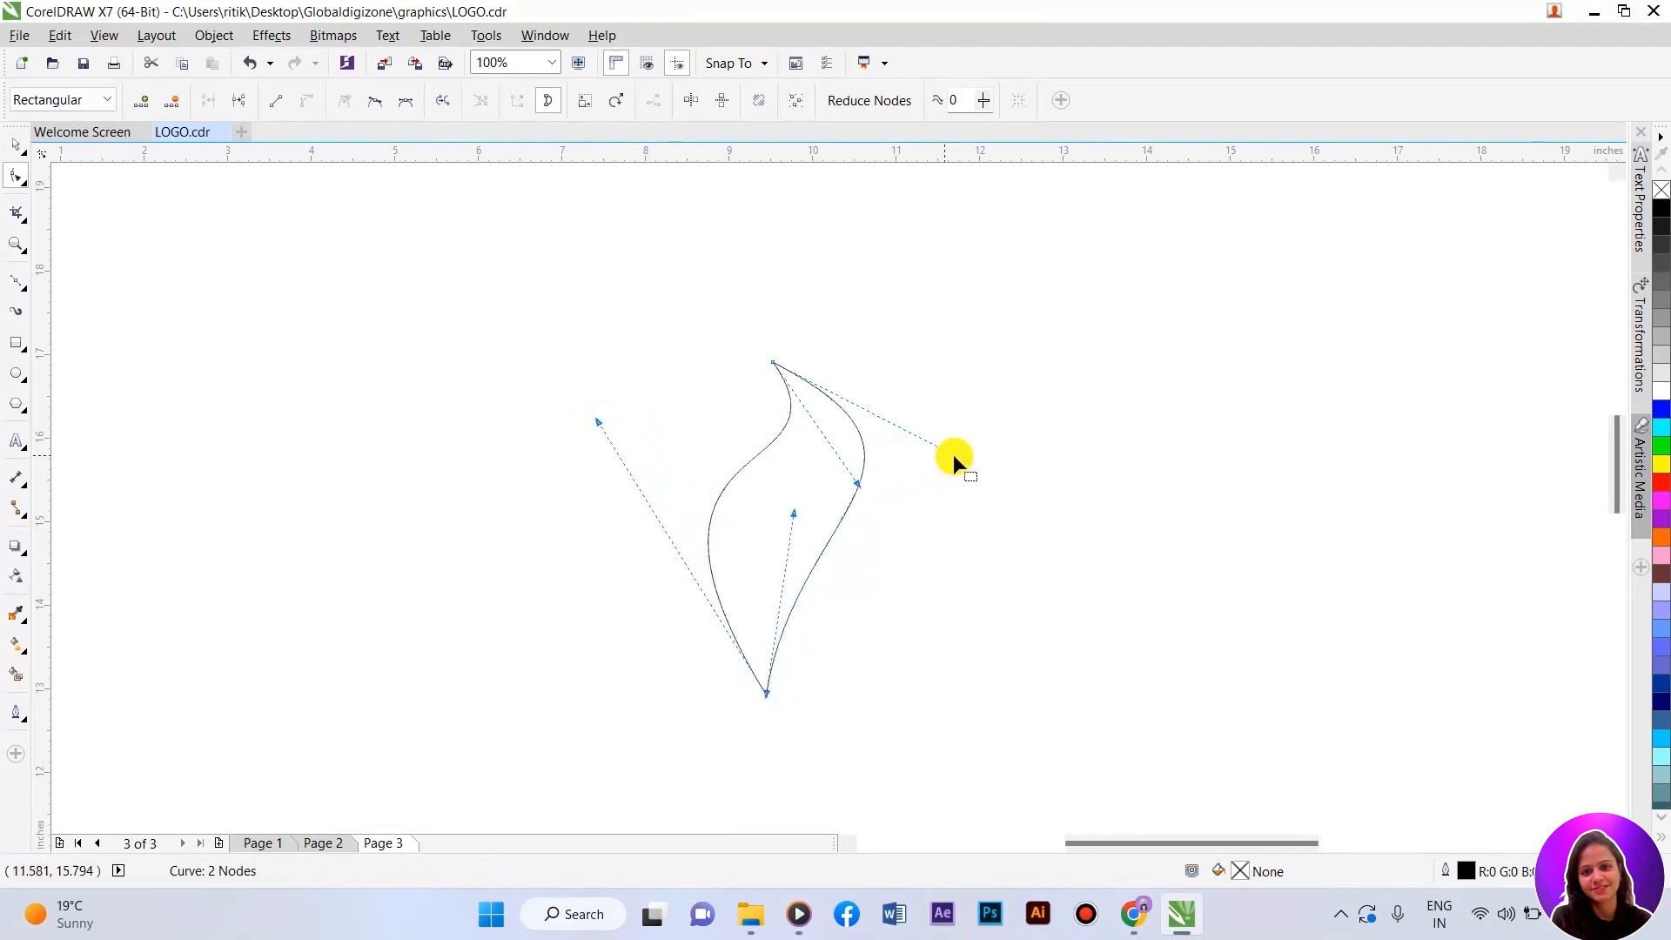
pyautogui.moveTo(968, 462); pyautogui.dragTo(937, 498)
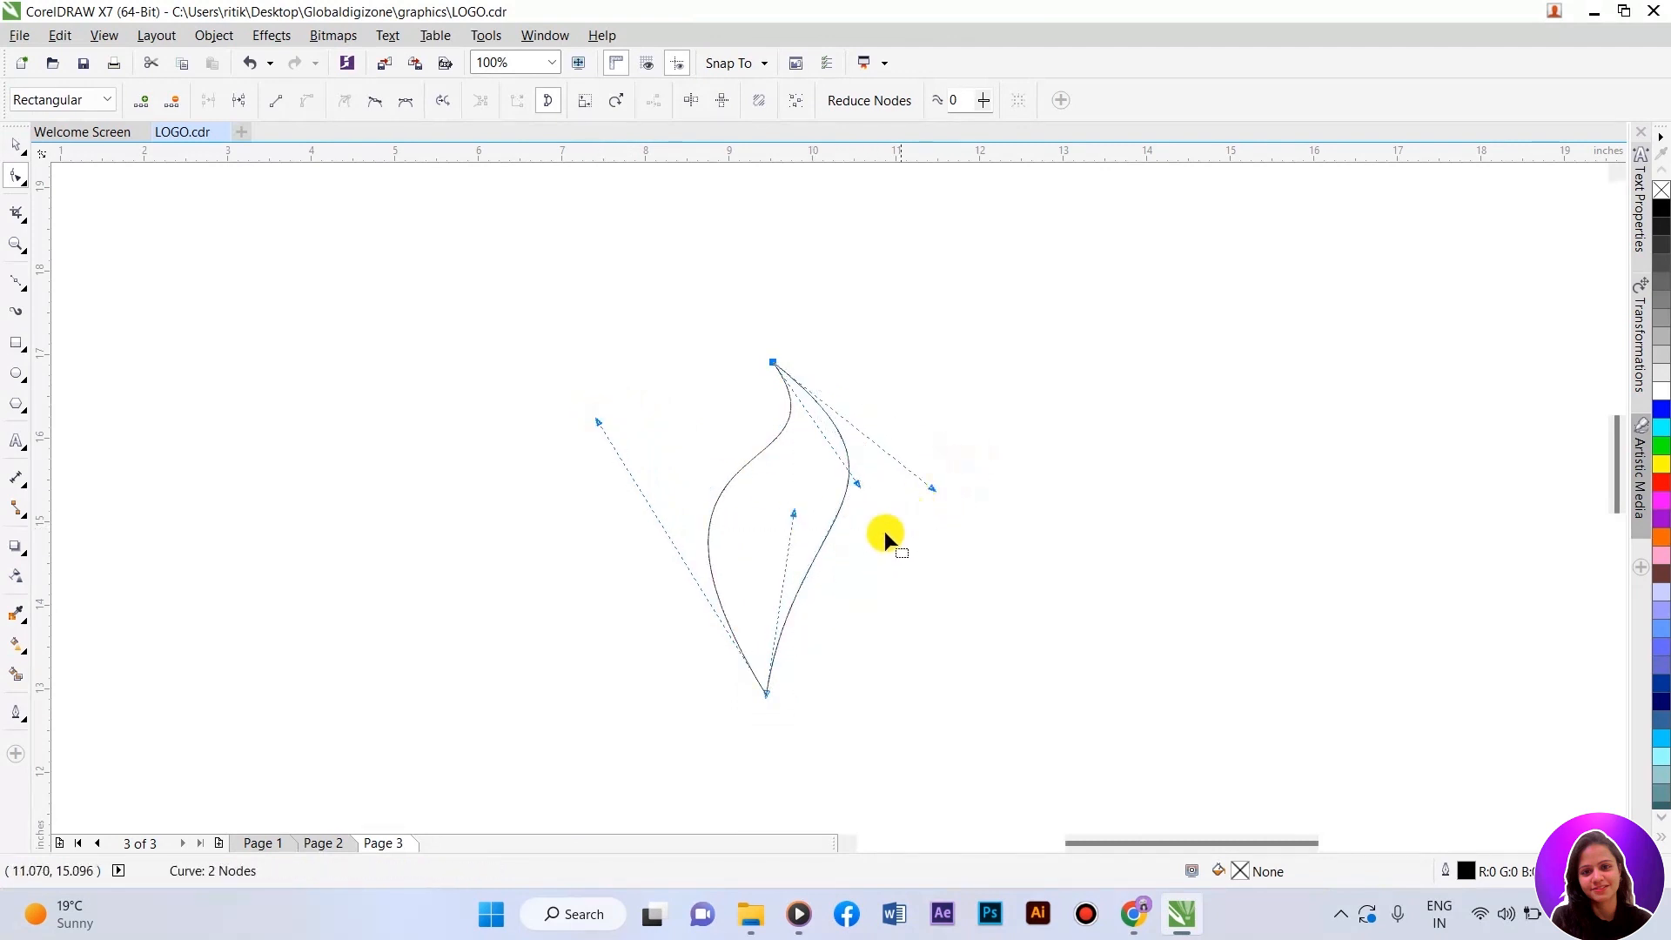
pyautogui.moveTo(792, 518); pyautogui.dragTo(750, 556)
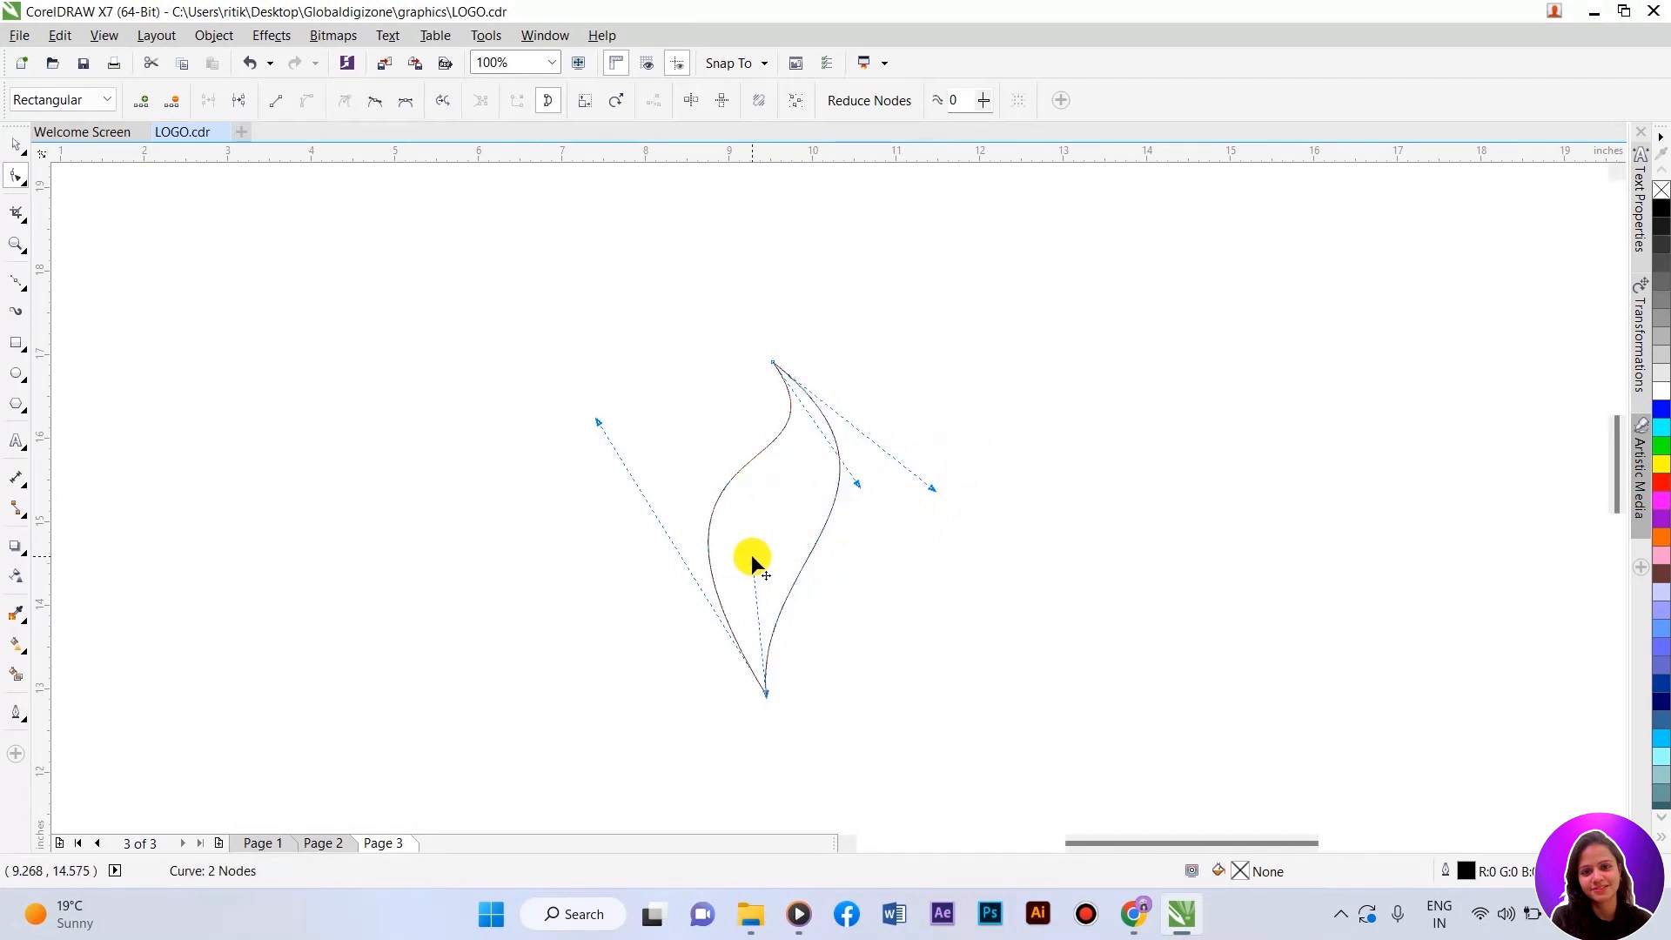
# Step: Refine the flame's right side by moving the bottom node's inner handle up and the top node's outer handle down
pyautogui.click(801, 577)
pyautogui.click(766, 684)
pyautogui.moveTo(752, 562); pyautogui.dragTo(727, 485)
pyautogui.moveTo(933, 494); pyautogui.dragTo(950, 531)
pyautogui.press('space')
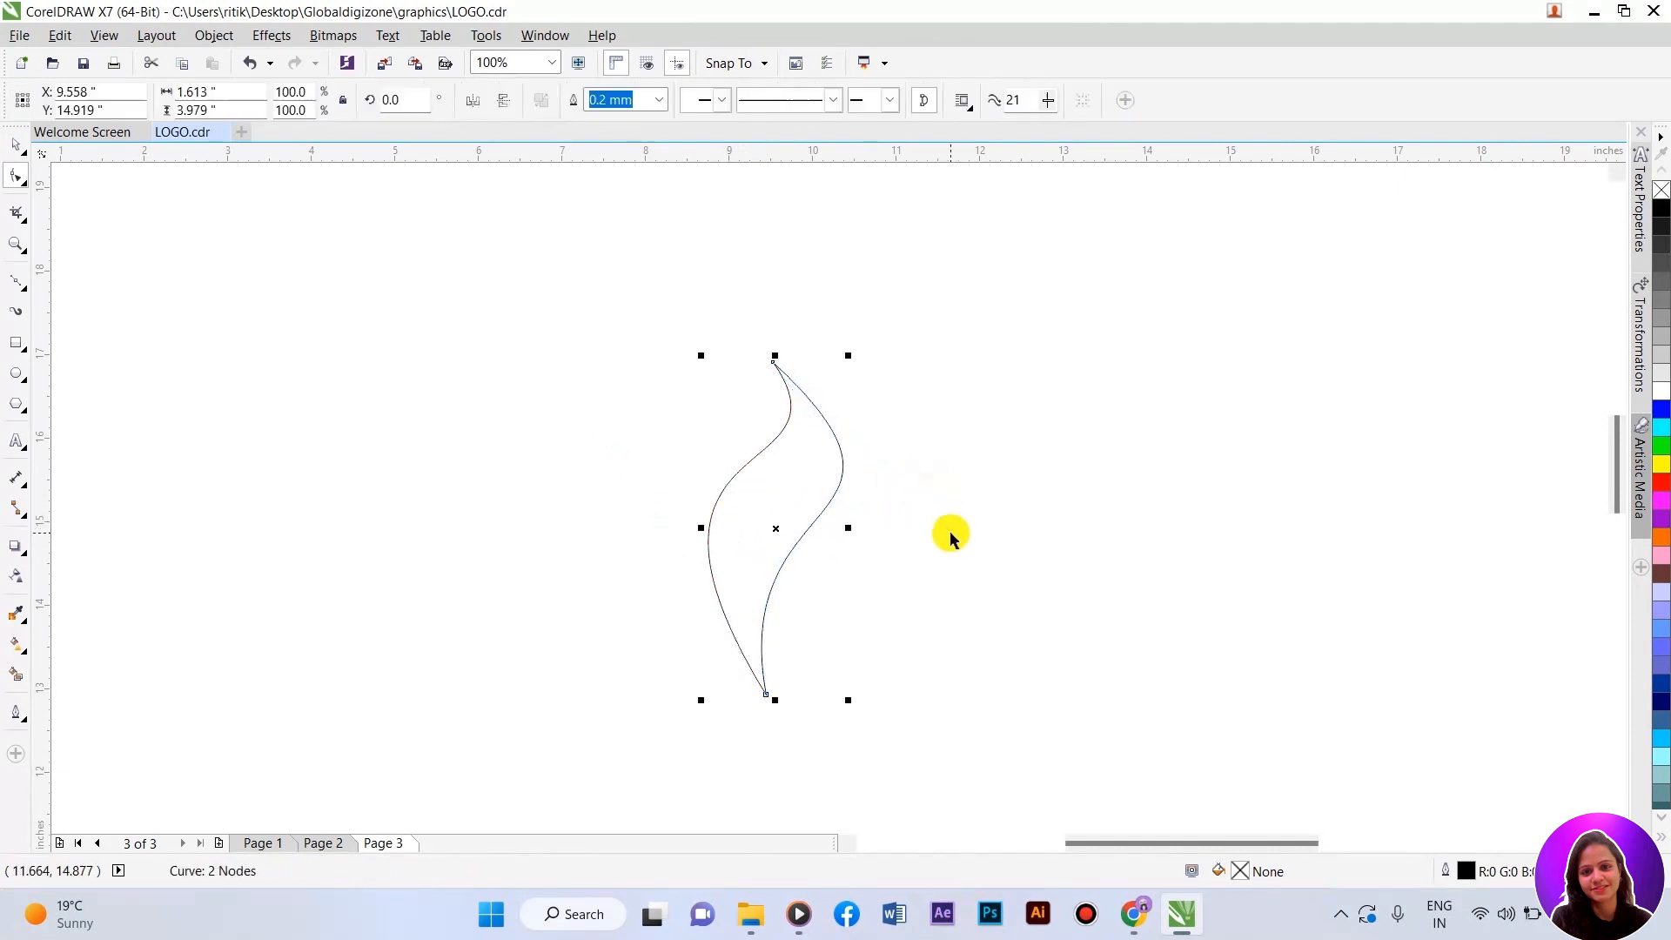
# Step: Widen the flame's left belly by pulling the bottom node's outer handle further outward, then deselect the shape
pyautogui.click(825, 607)
pyautogui.click(750, 500)
pyautogui.press('space')
pyautogui.click(766, 692)
pyautogui.moveTo(598, 421); pyautogui.dragTo(573, 441)
pyautogui.press('space')
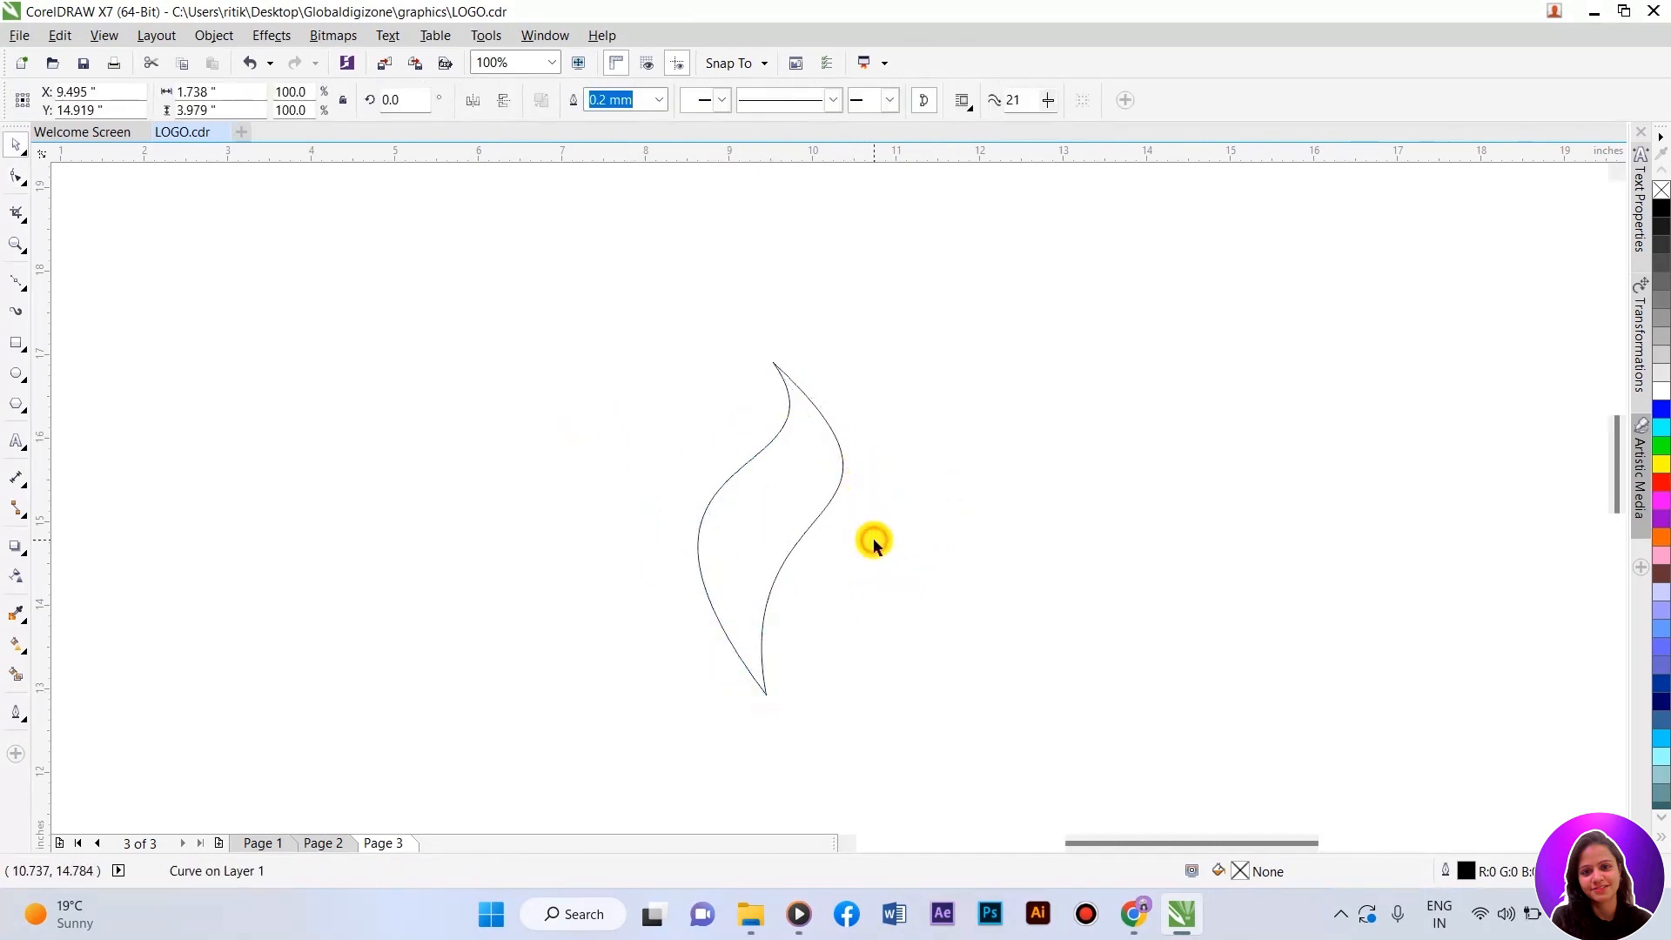
pyautogui.click(874, 538)
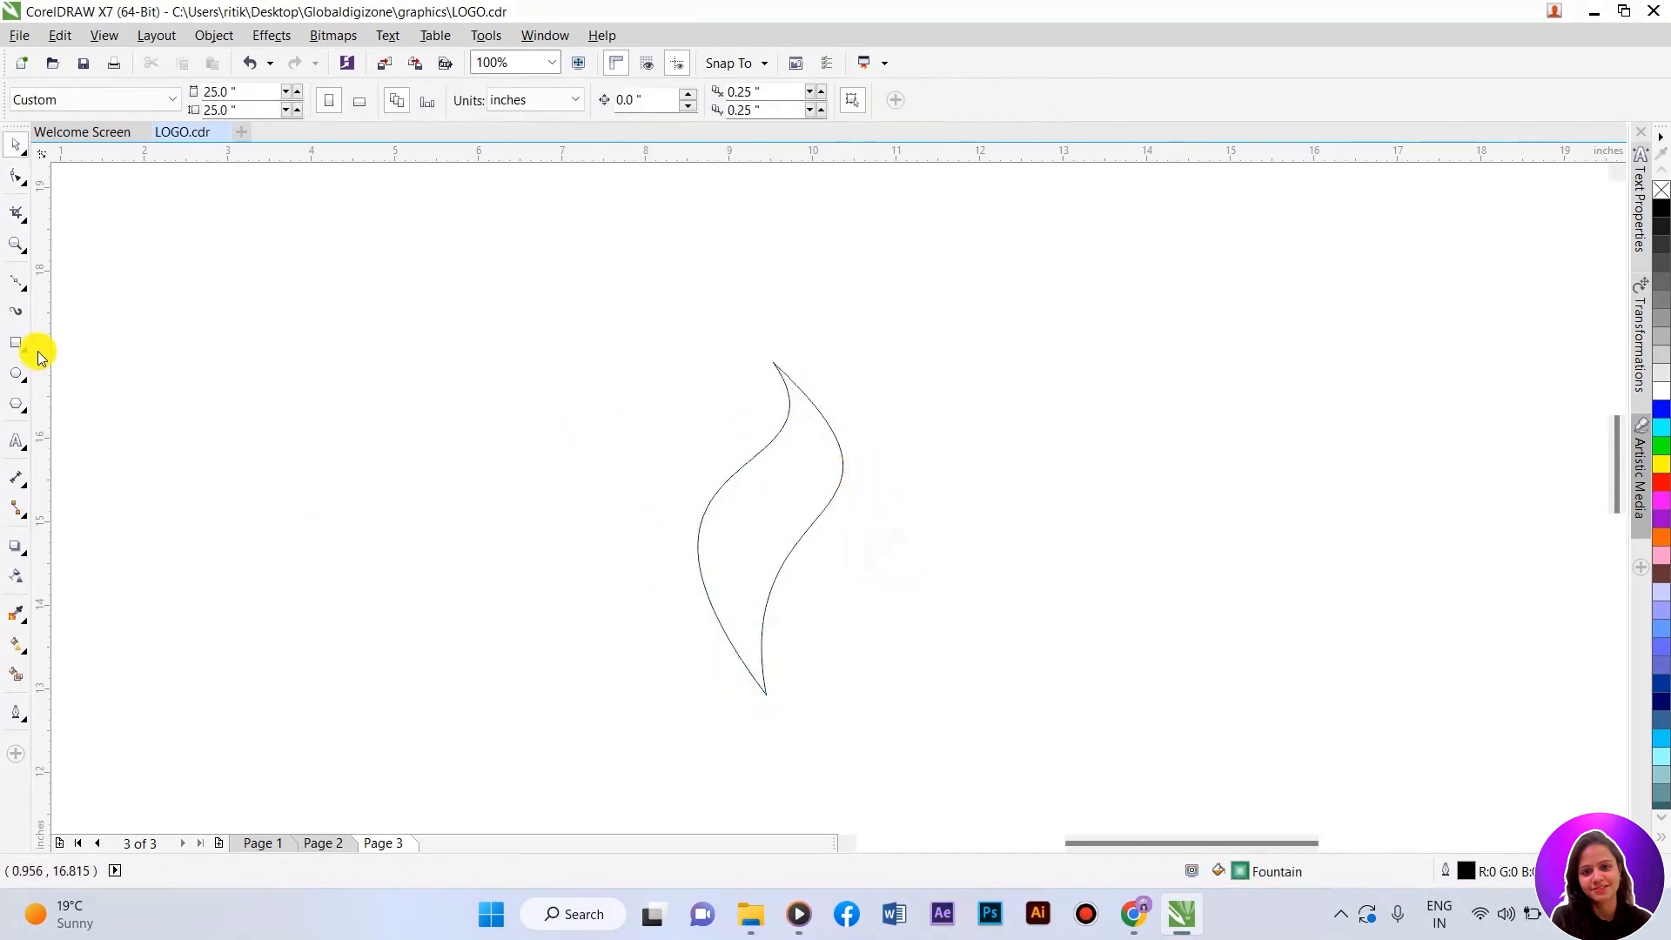
# Step: Draw a closed three-node Bézier triangle beside the flame, from its bottom tip up to its right edge
pyautogui.click(17, 281)
pyautogui.scroll(2, 783, 683)
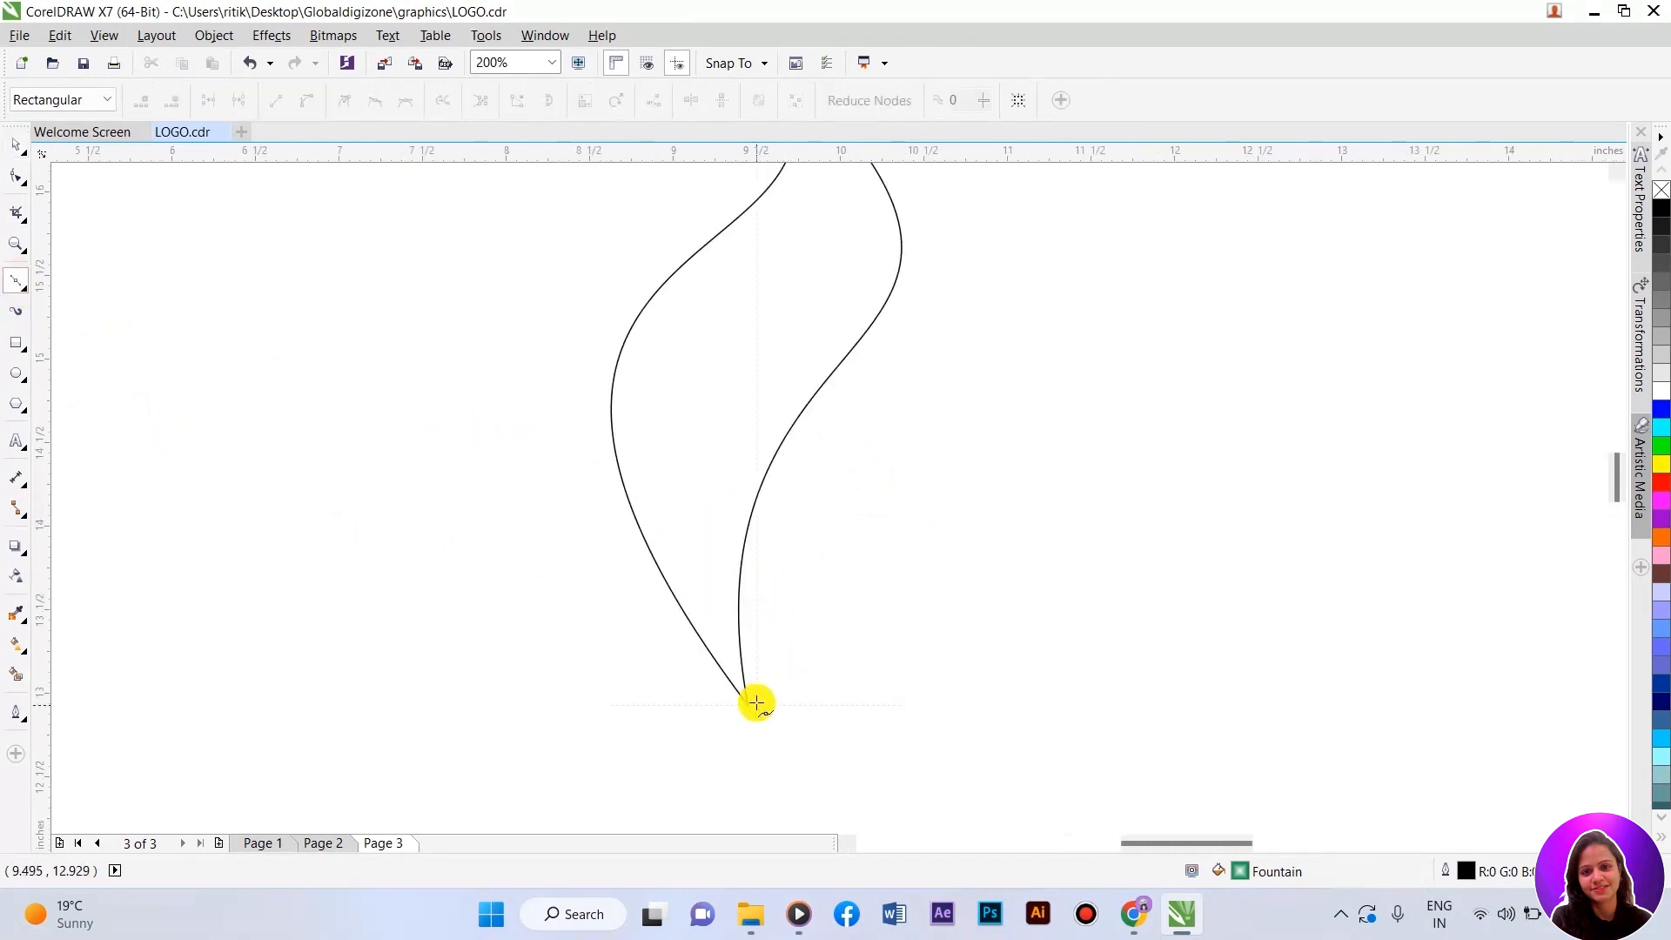
pyautogui.click(759, 704)
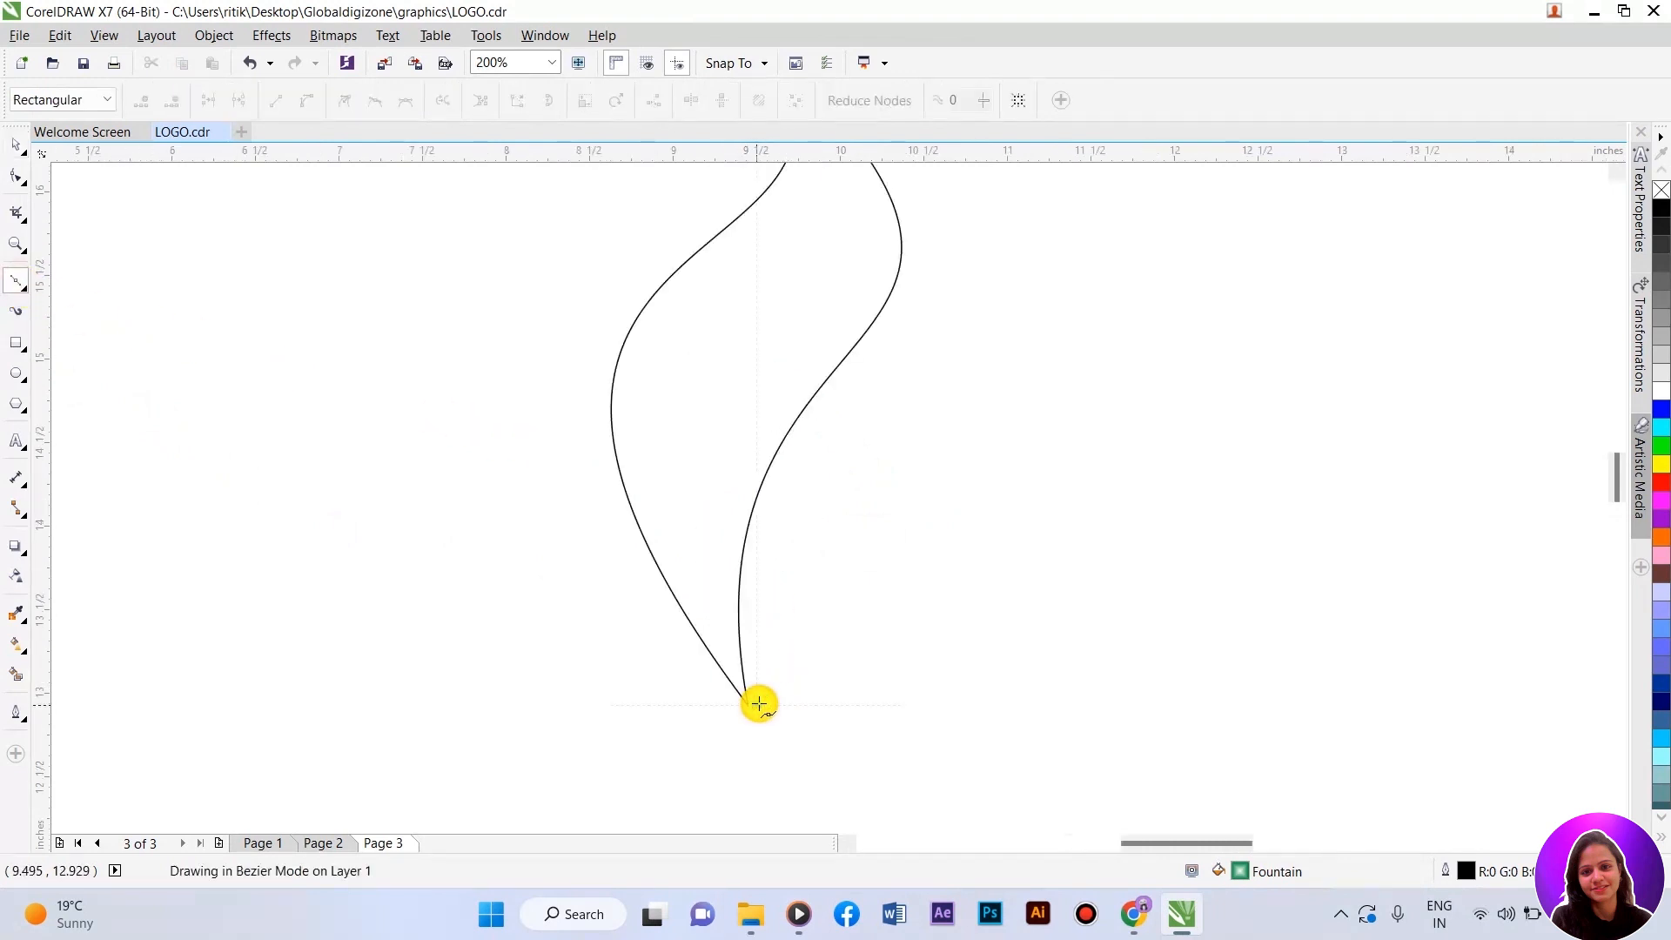
pyautogui.click(839, 379)
pyautogui.click(969, 583)
pyautogui.click(759, 704)
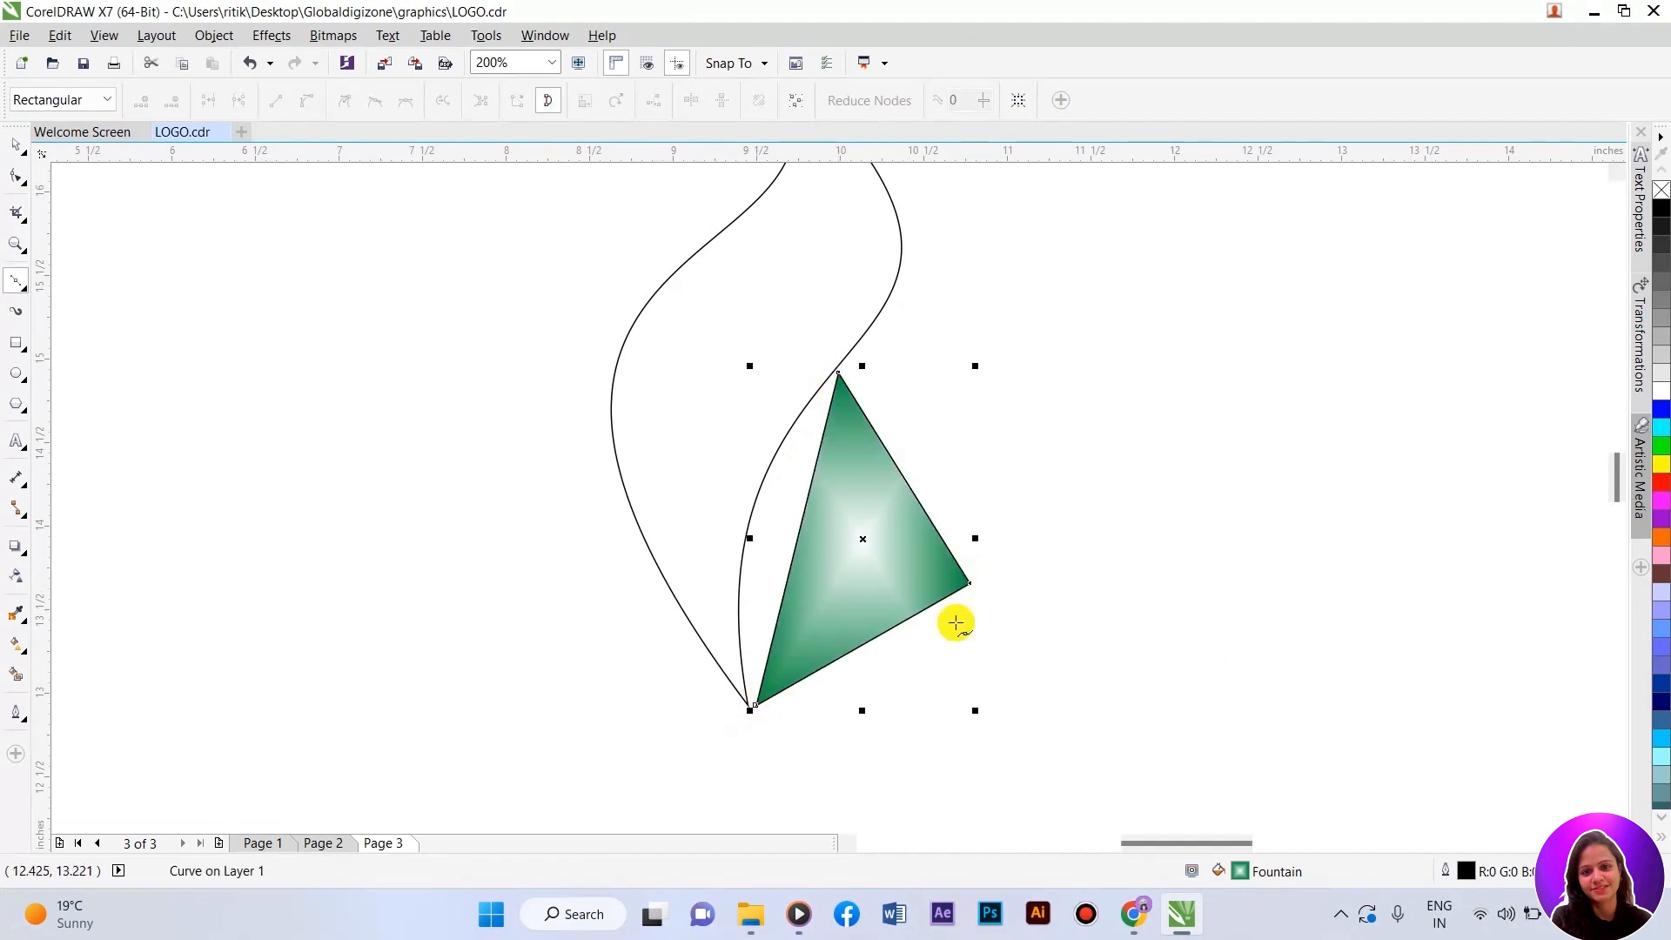
# Step: Convert all the triangle's edges to curves and remove its fountain fill
pyautogui.press('space')
pyautogui.click(16, 177)
pyautogui.moveTo(1045, 770); pyautogui.dragTo(550, 296)
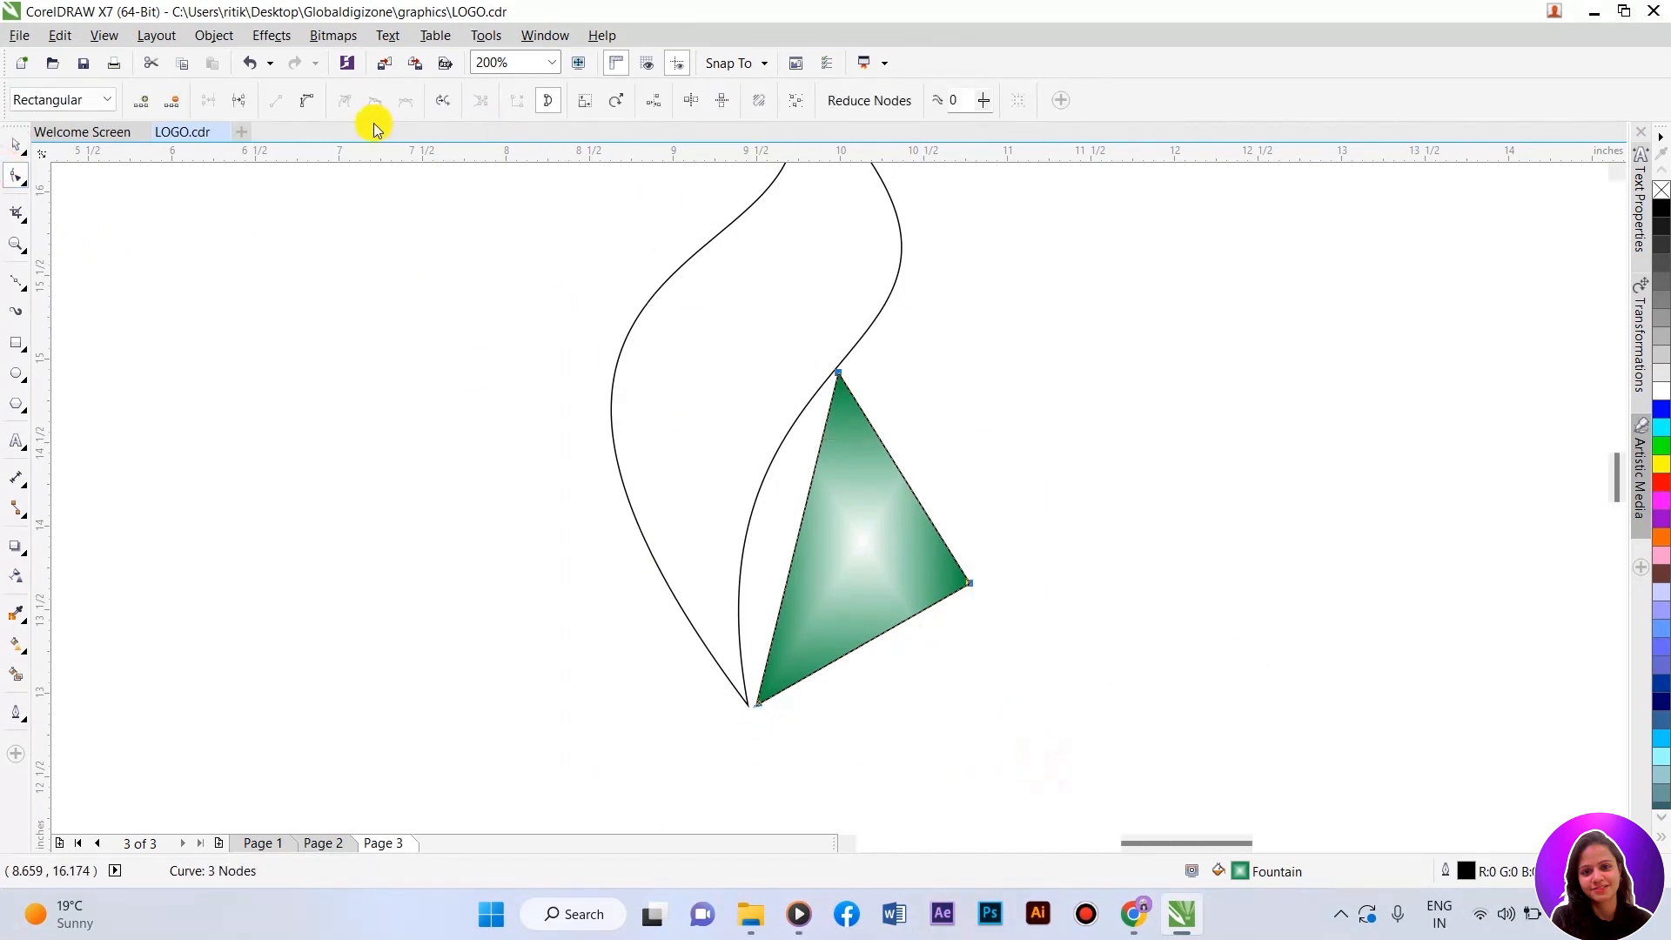
pyautogui.click(1662, 189)
pyautogui.click(871, 502)
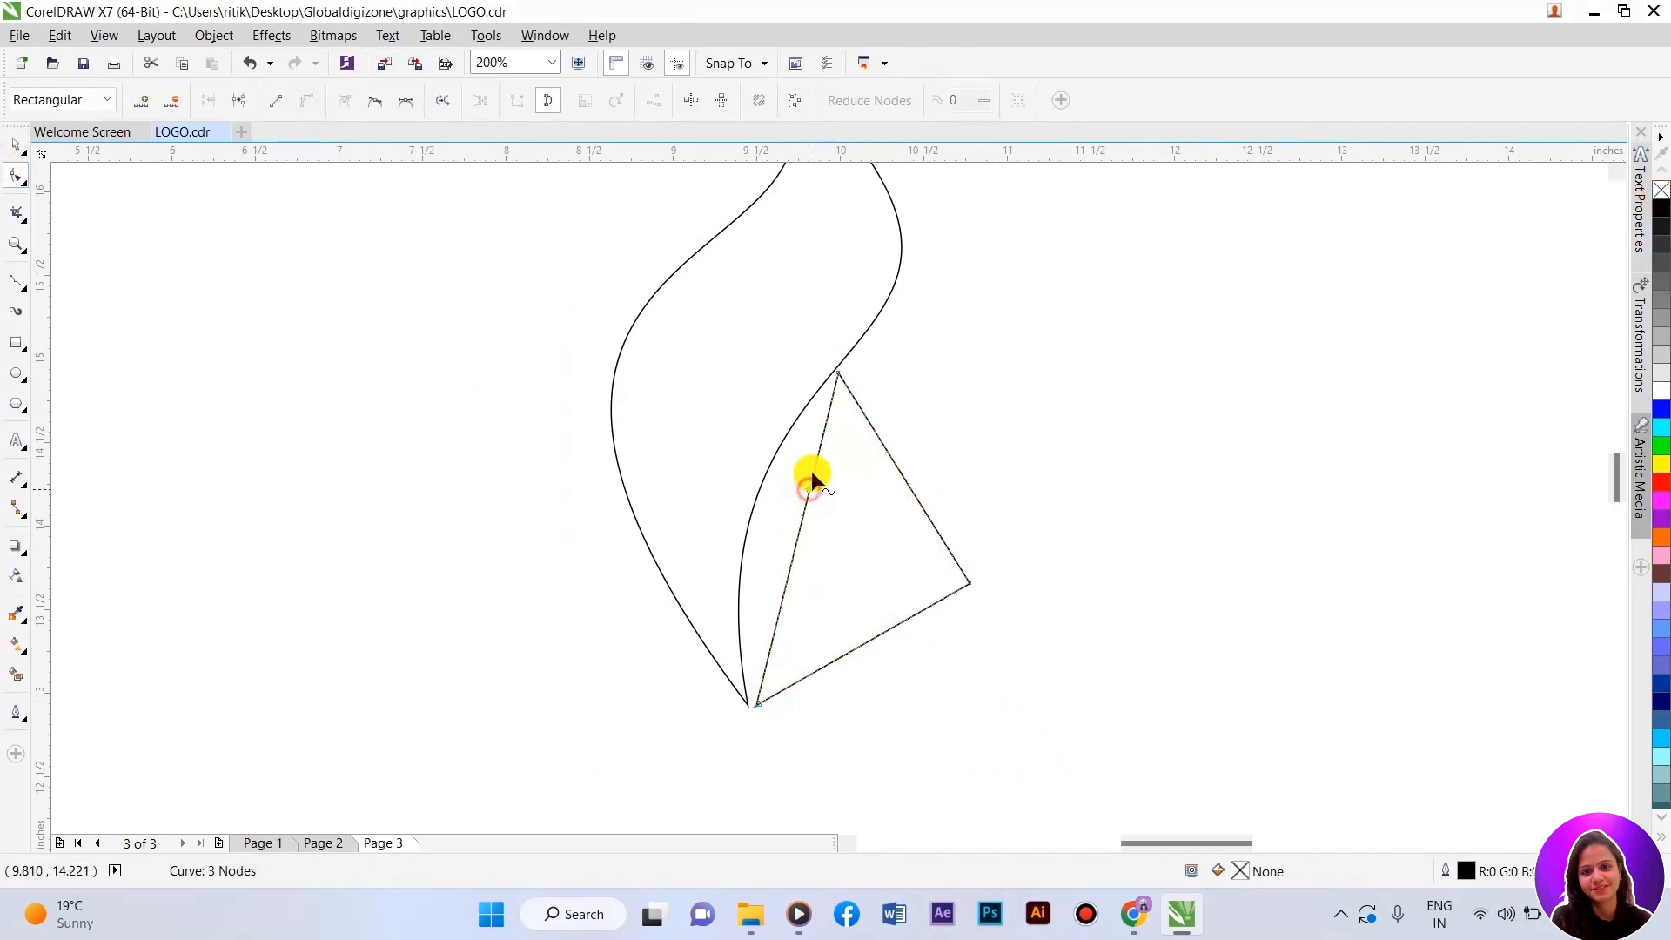
# Step: Bend the triangle's left edge so it follows the flame's lower right edge with a narrow gap
pyautogui.click(839, 372)
pyautogui.moveTo(811, 479); pyautogui.dragTo(739, 496)
pyautogui.scroll(1, 766, 604)
pyautogui.moveTo(799, 583); pyautogui.dragTo(712, 590)
pyautogui.scroll(-1, 765, 577)
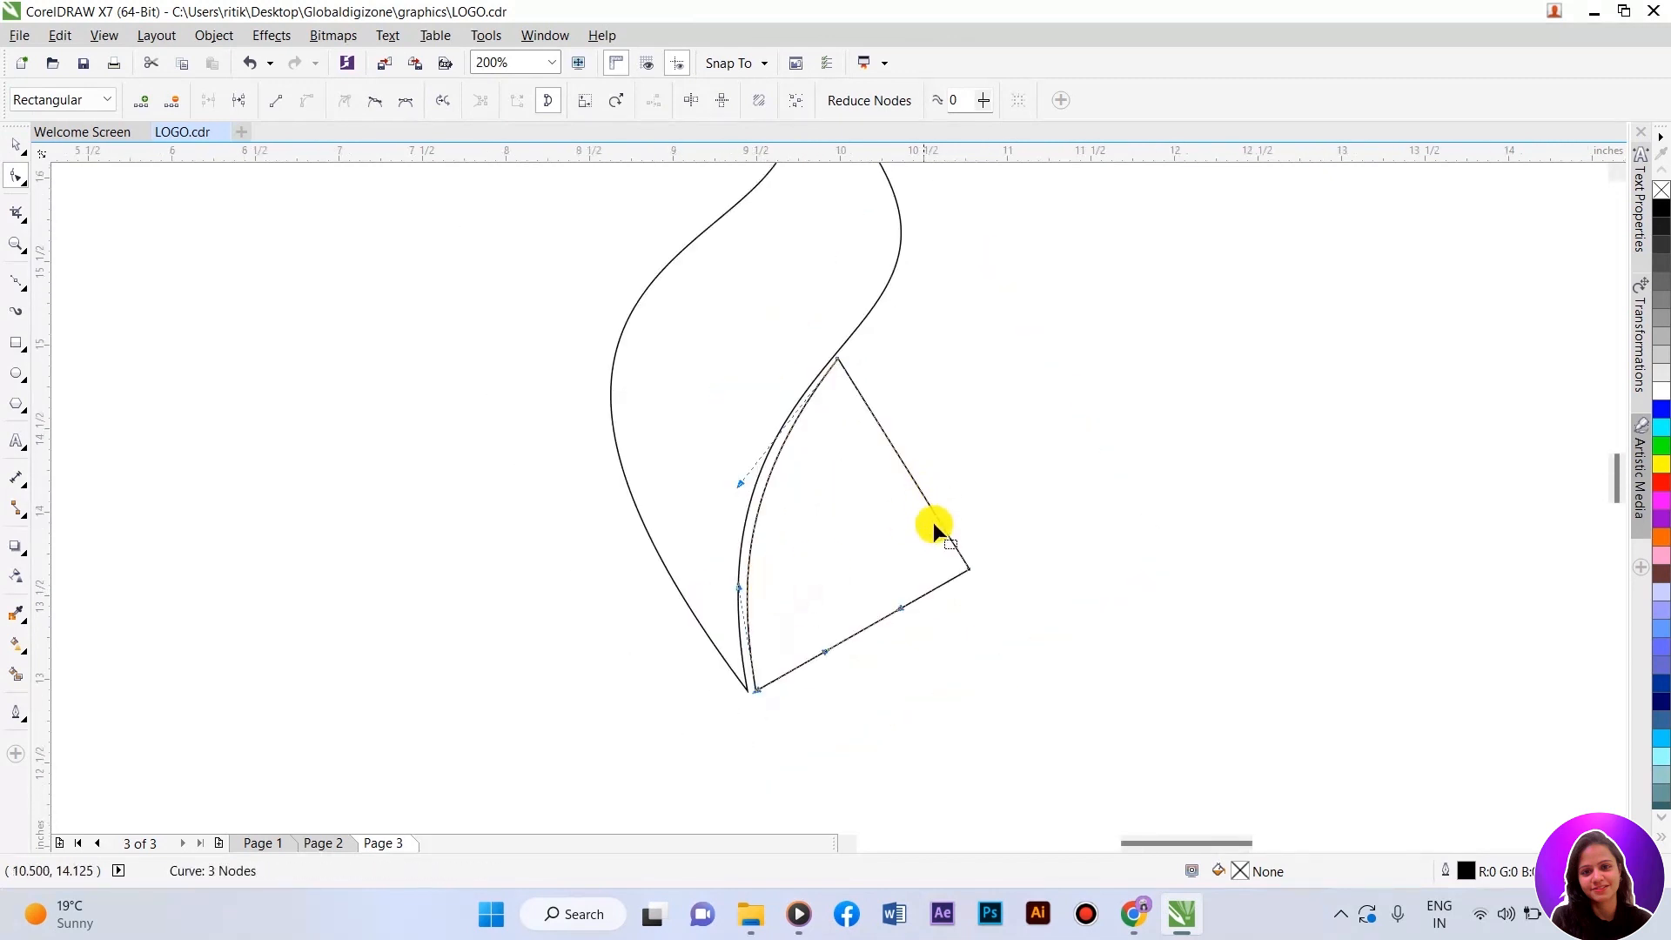
# Step: Delete the triangle's right corner node and round its right side into a smooth leaf outline
pyautogui.moveTo(914, 482); pyautogui.dragTo(933, 465)
pyautogui.press('Delete')
pyautogui.click(755, 688)
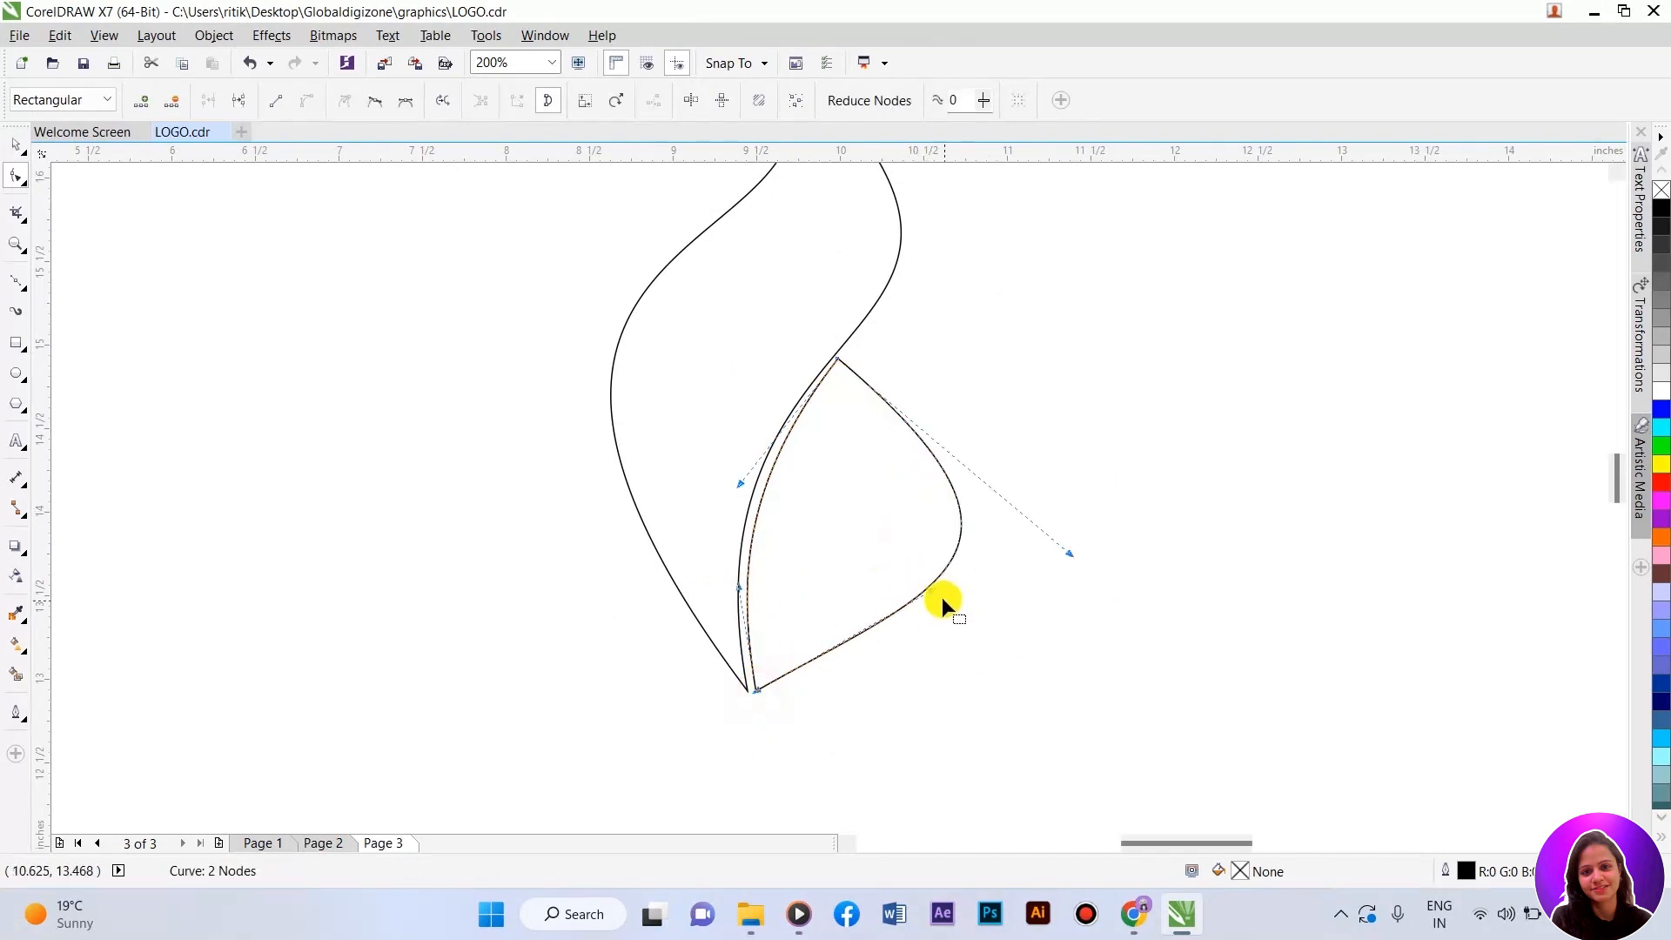
pyautogui.moveTo(932, 592); pyautogui.dragTo(910, 679)
pyautogui.moveTo(1070, 553); pyautogui.dragTo(1001, 483)
# Step: Move the leaf's top node up along the flame and refit its left edge to the flame's curve
pyautogui.scroll(1, 818, 352)
pyautogui.moveTo(847, 376); pyautogui.dragTo(963, 233)
pyautogui.scroll(-1, 827, 409)
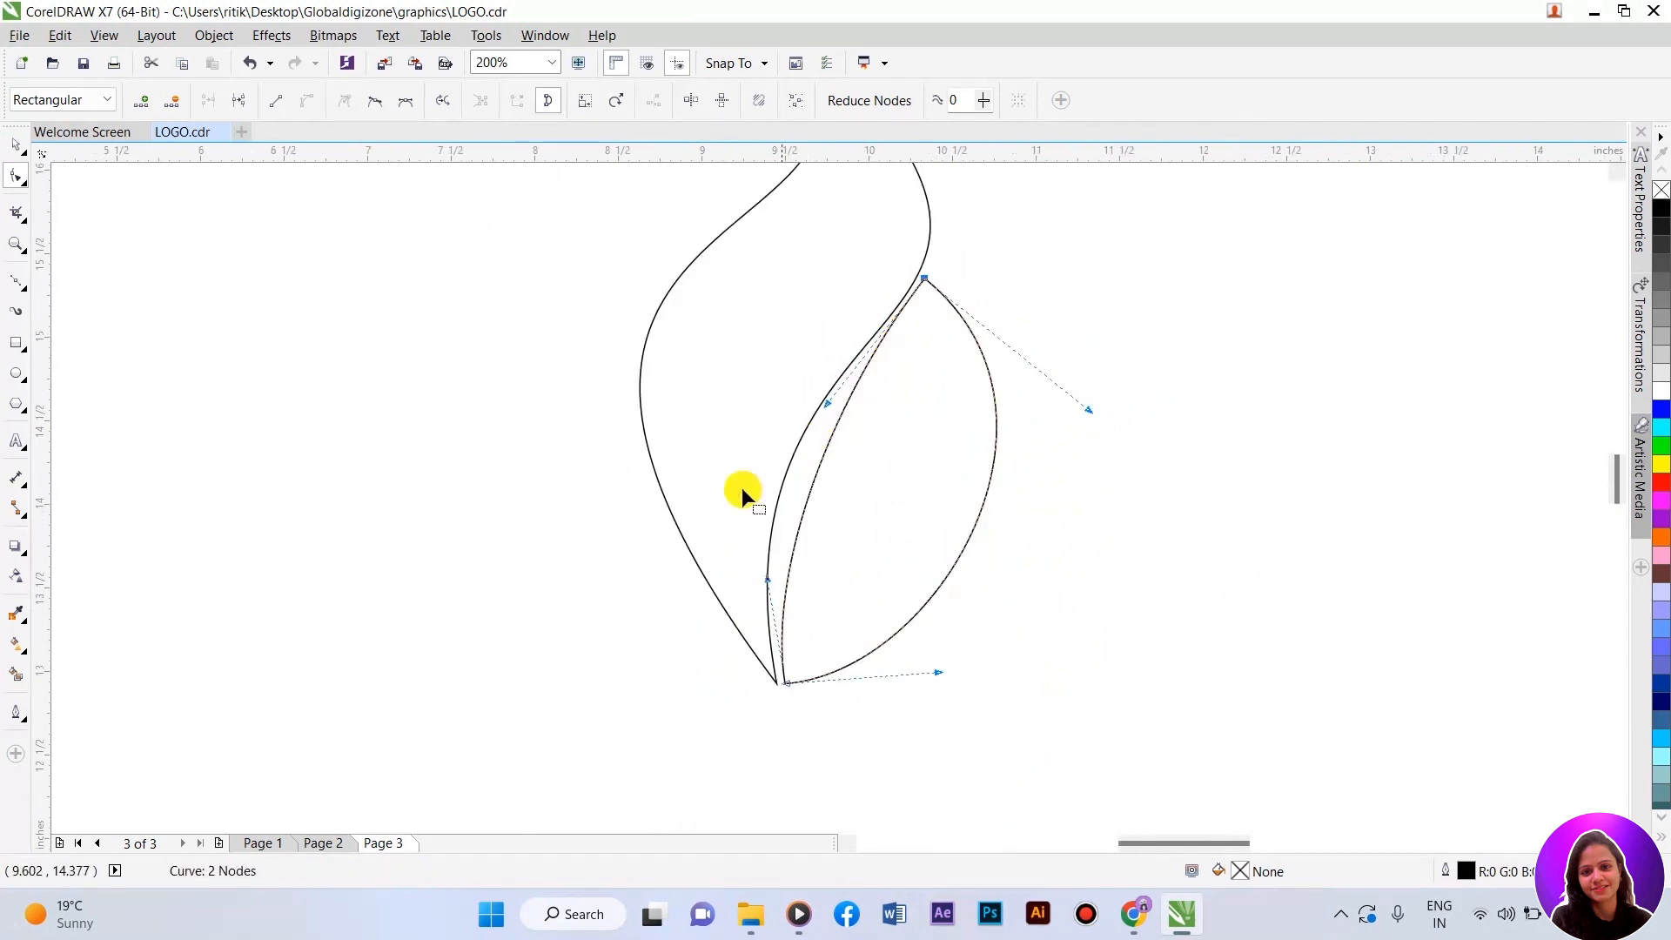
pyautogui.scroll(1, 759, 479)
pyautogui.moveTo(907, 322); pyautogui.dragTo(809, 388)
pyautogui.scroll(-1, 996, 400)
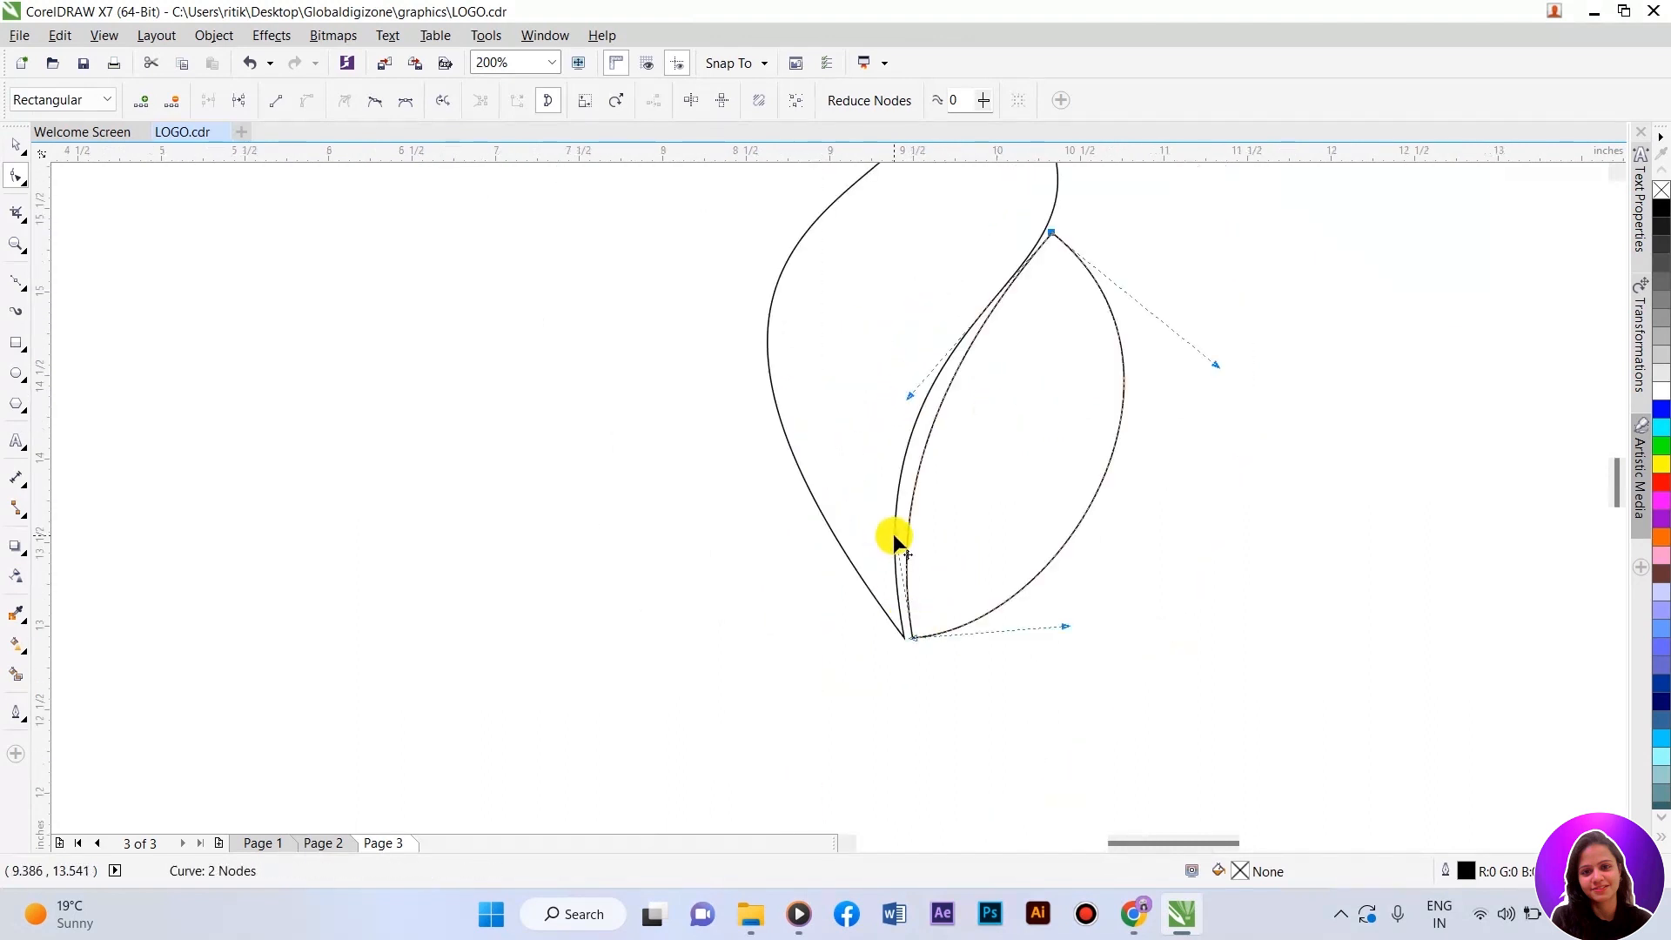
pyautogui.moveTo(891, 503); pyautogui.dragTo(891, 489)
pyautogui.scroll(-1, 910, 533)
pyautogui.scroll(1, 975, 384)
pyautogui.scroll(2, 984, 381)
# Step: Nudge the leaf's top node away from the flame and adjust its left-edge handle for an even gap
pyautogui.moveTo(994, 389); pyautogui.dragTo(1019, 395)
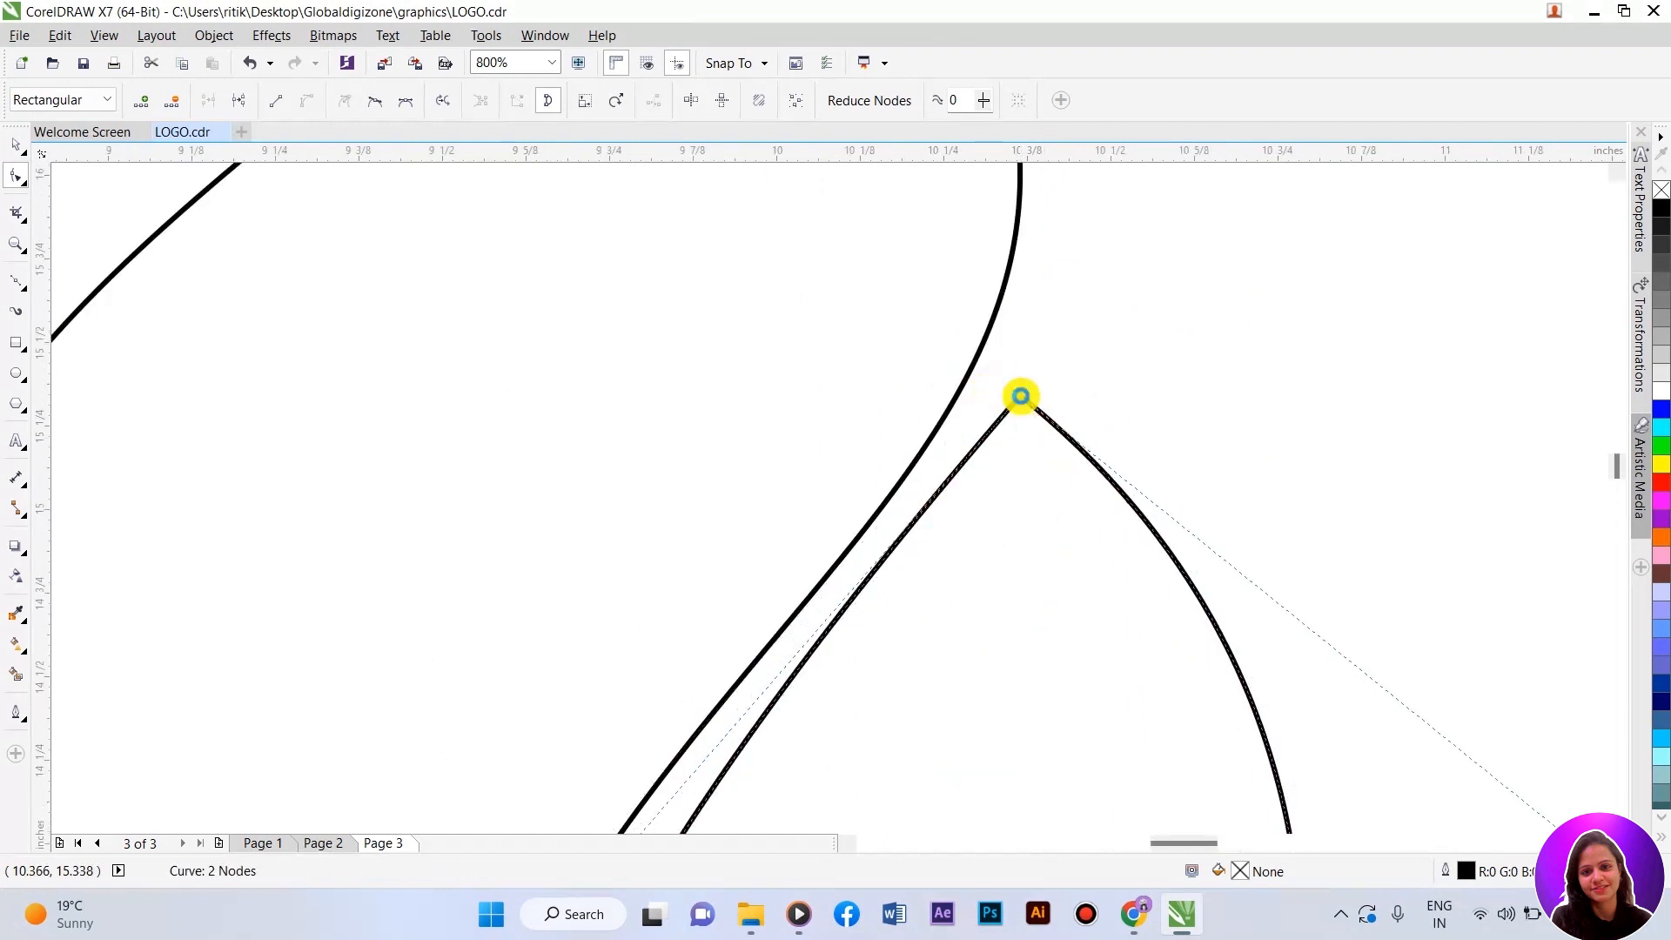
pyautogui.scroll(-2, 1019, 395)
pyautogui.scroll(1, 853, 557)
pyautogui.click(1145, 233)
pyautogui.moveTo(859, 562)
pyautogui.mouseDown()
pyautogui.moveTo(851, 549)
pyautogui.moveTo(829, 565)
pyautogui.mouseUp()
pyautogui.scroll(-2, 841, 572)
pyautogui.scroll(2, 848, 429)
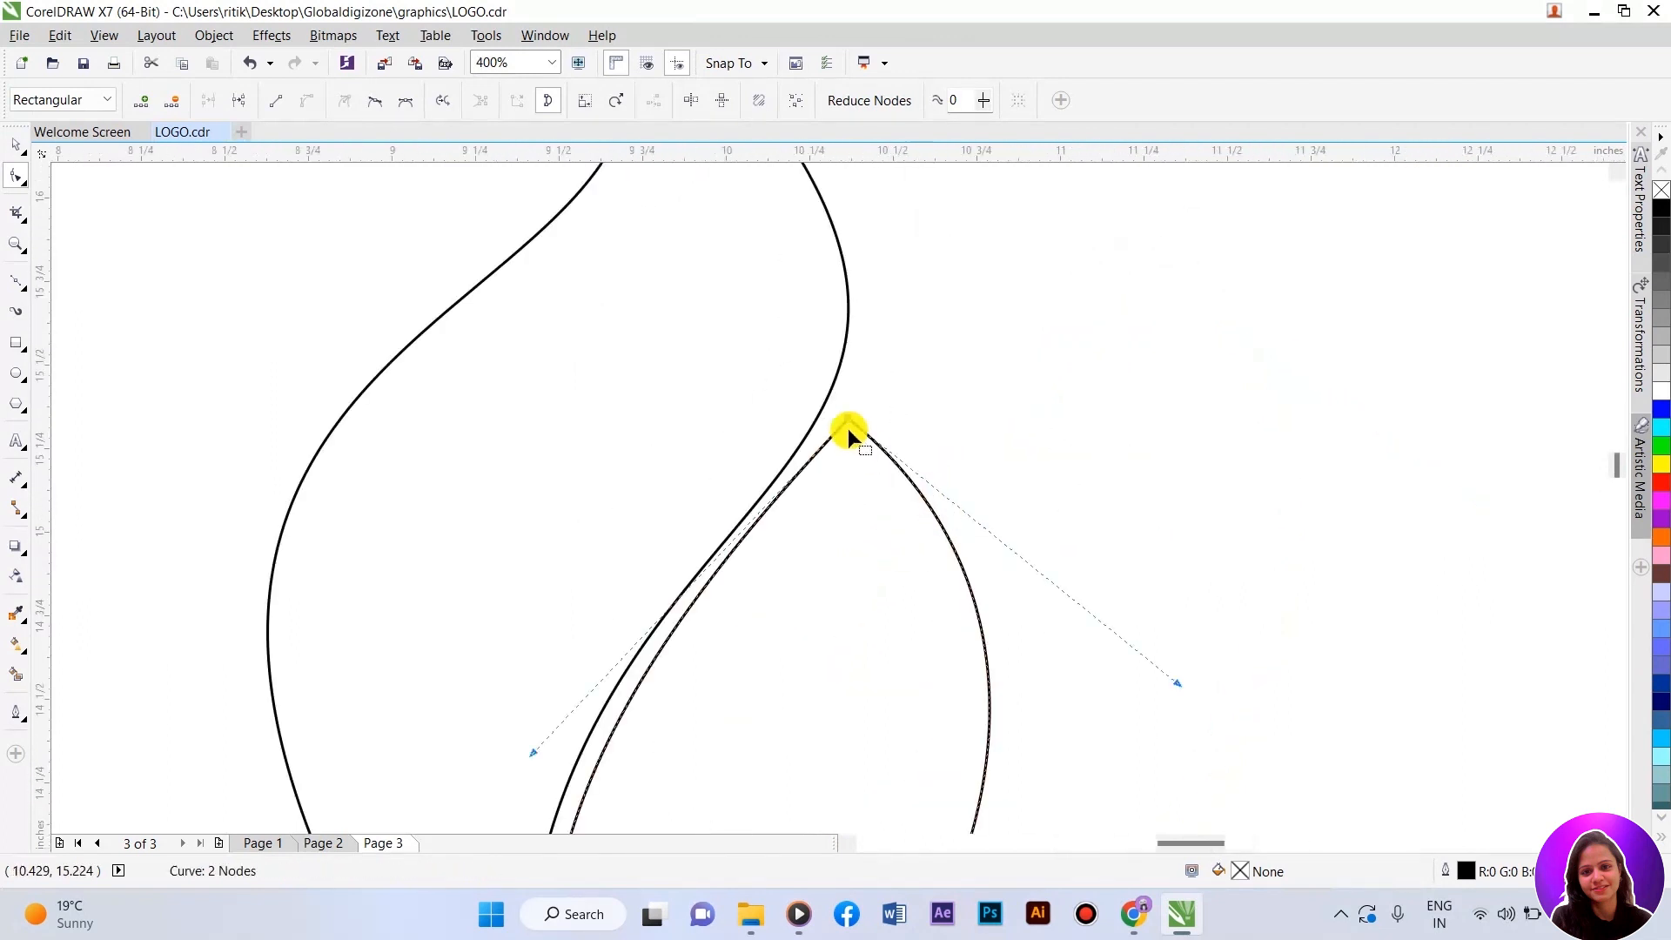
pyautogui.moveTo(848, 418); pyautogui.dragTo(858, 421)
pyautogui.scroll(-1, 858, 422)
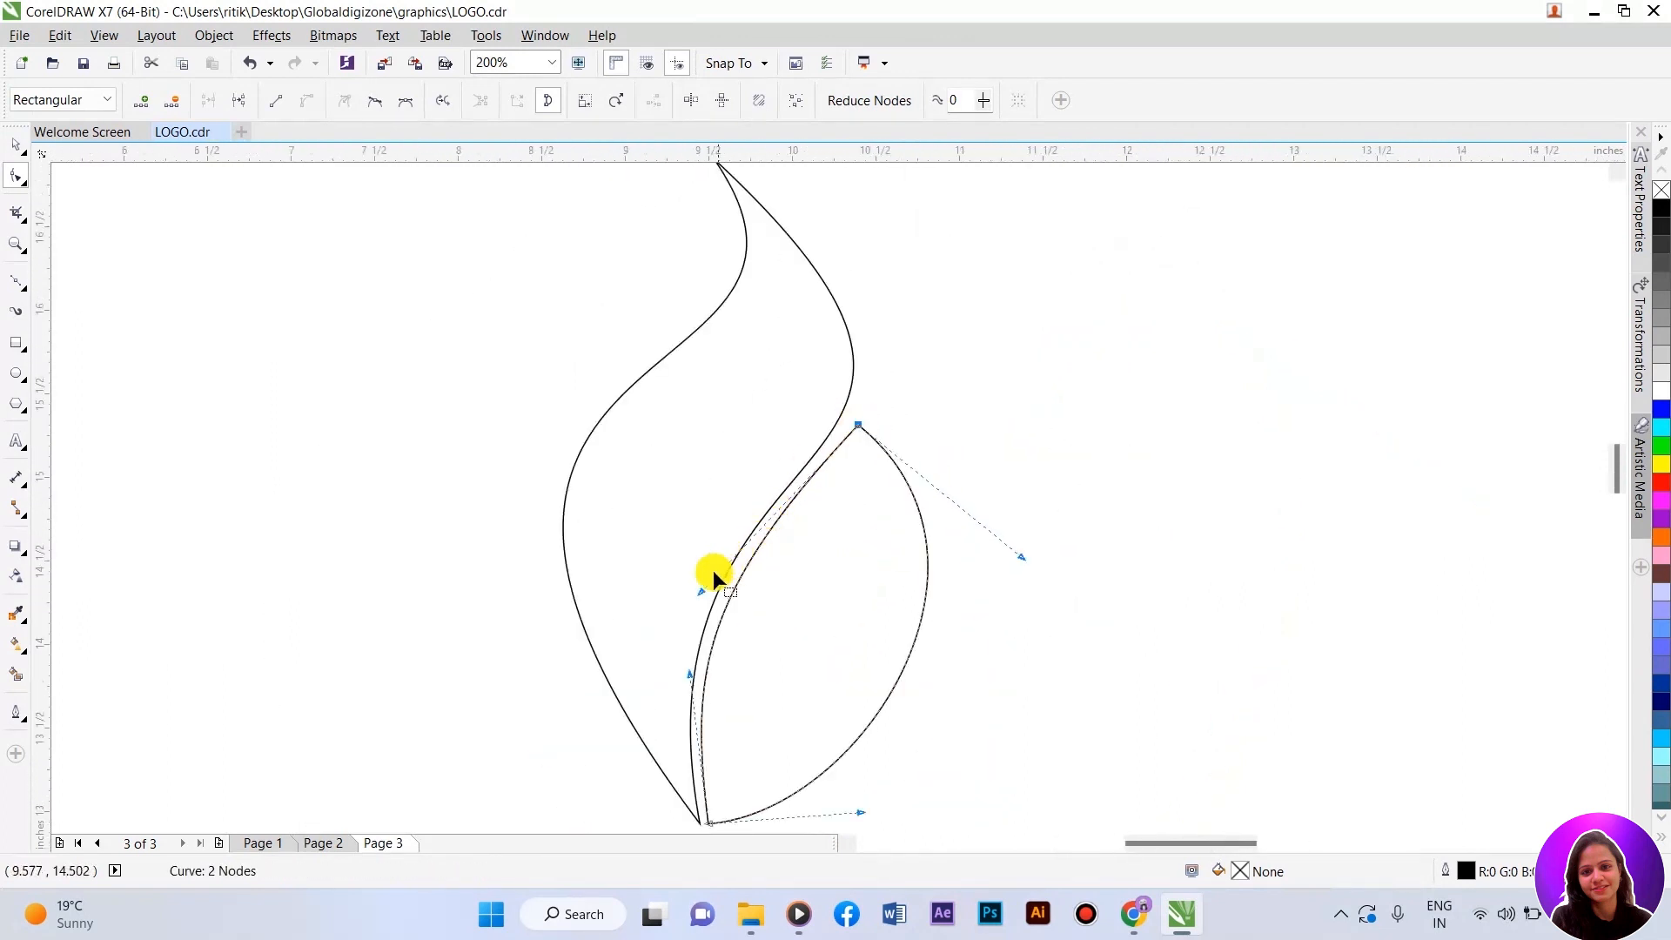
pyautogui.moveTo(700, 590); pyautogui.dragTo(710, 562)
pyautogui.click(956, 440)
pyautogui.scroll(-1, 777, 566)
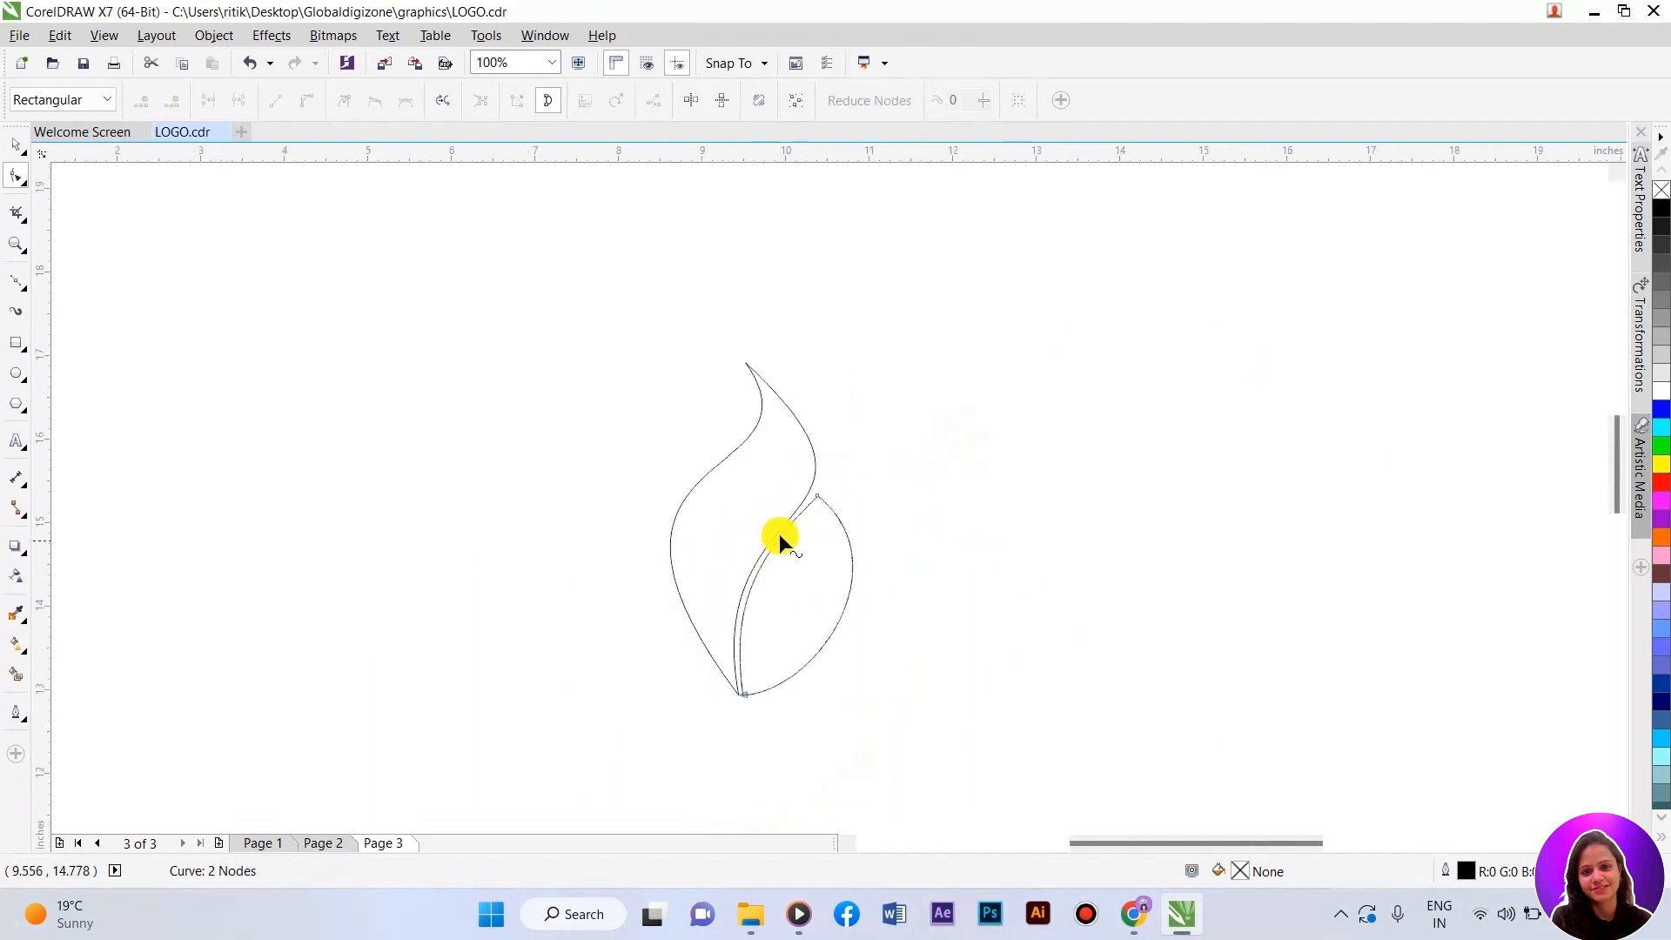
# Step: Slim the leaf's right side by pulling the top node's outer handle down and inward, then deselect the leaf
pyautogui.click(818, 495)
pyautogui.moveTo(900, 561); pyautogui.dragTo(878, 582)
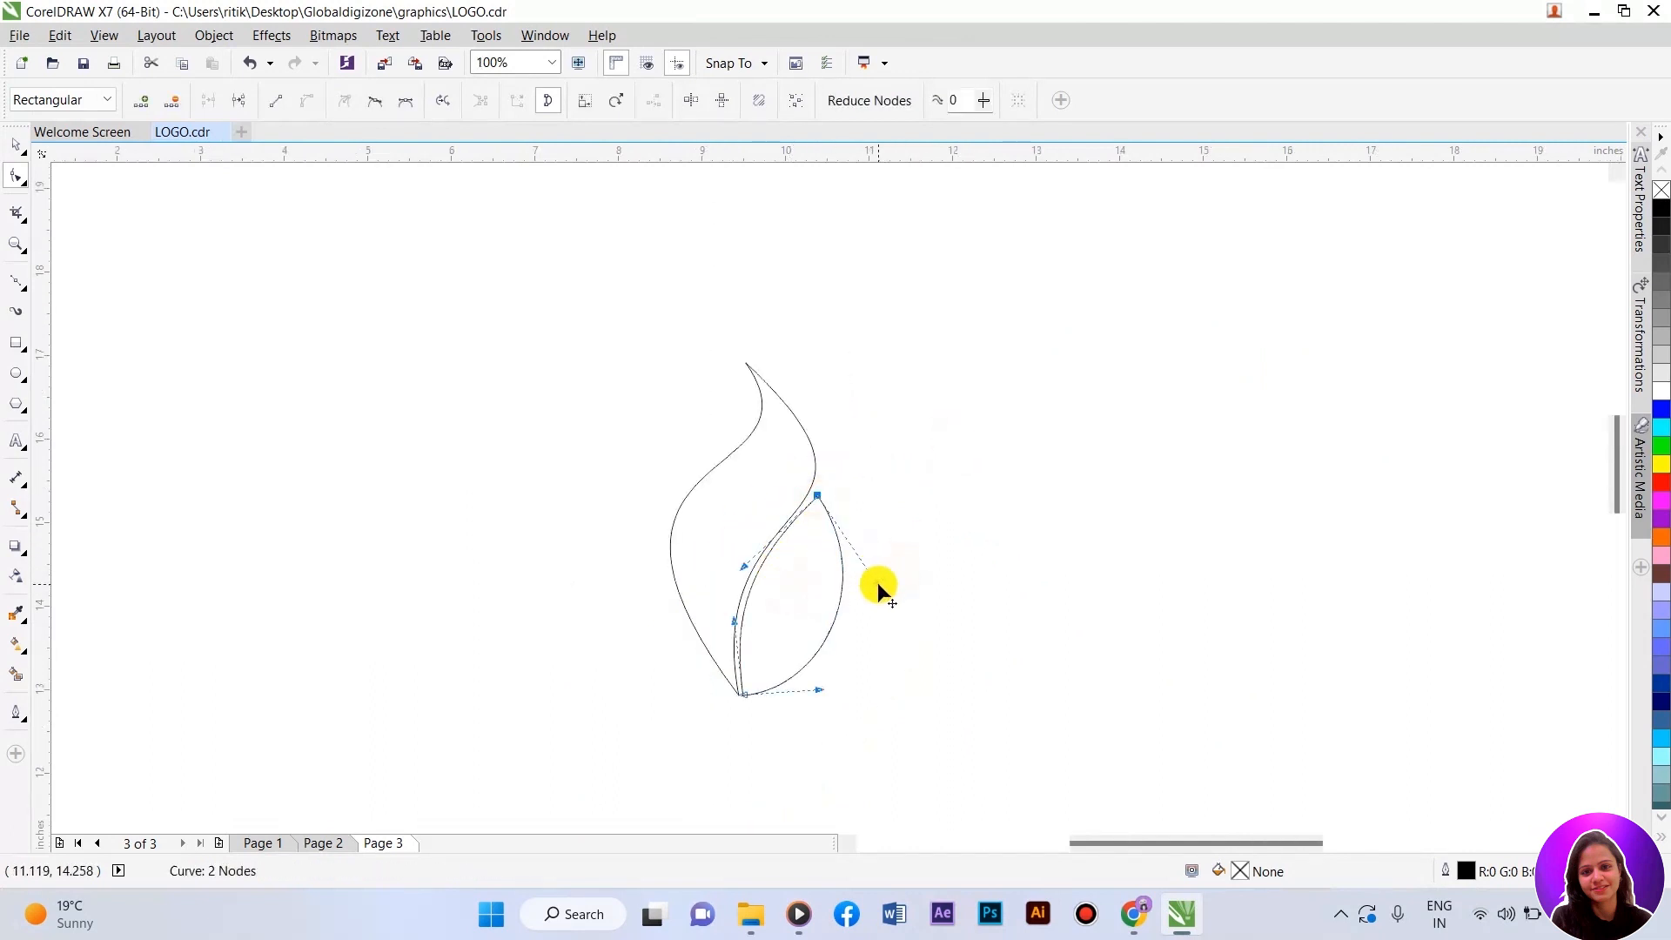
pyautogui.click(890, 634)
pyautogui.press('space')
pyautogui.click(891, 632)
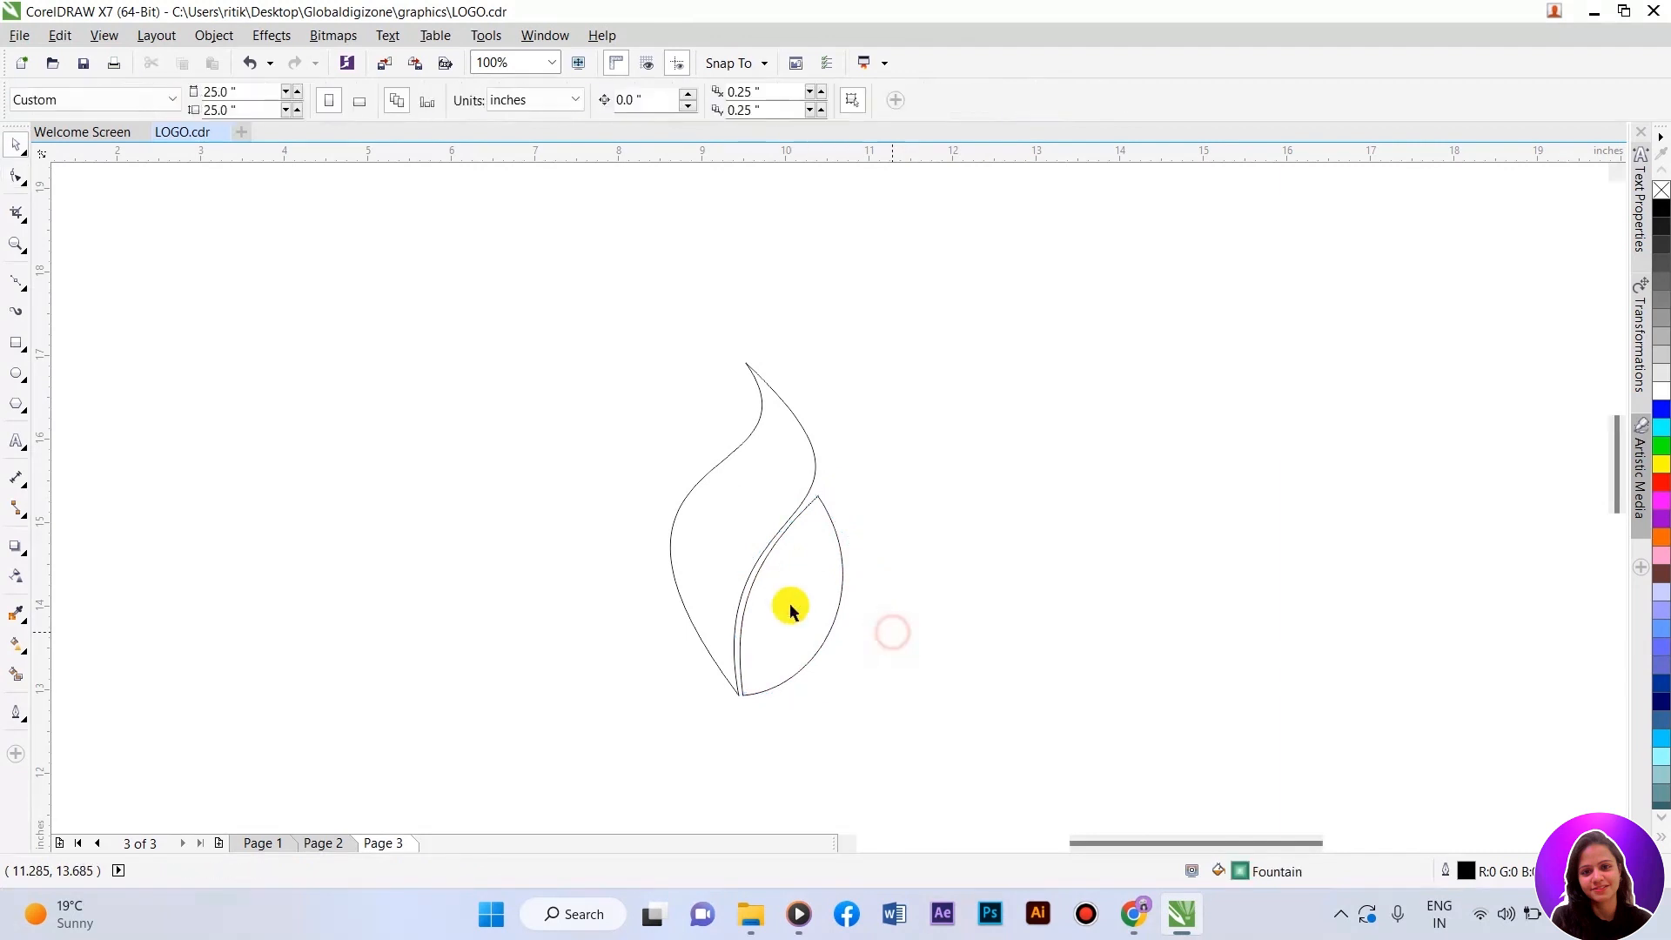
# Step: Draw a 2-Point Line about 3.84 inches tall through the flame from its base to near its top tip
pyautogui.click(24, 289)
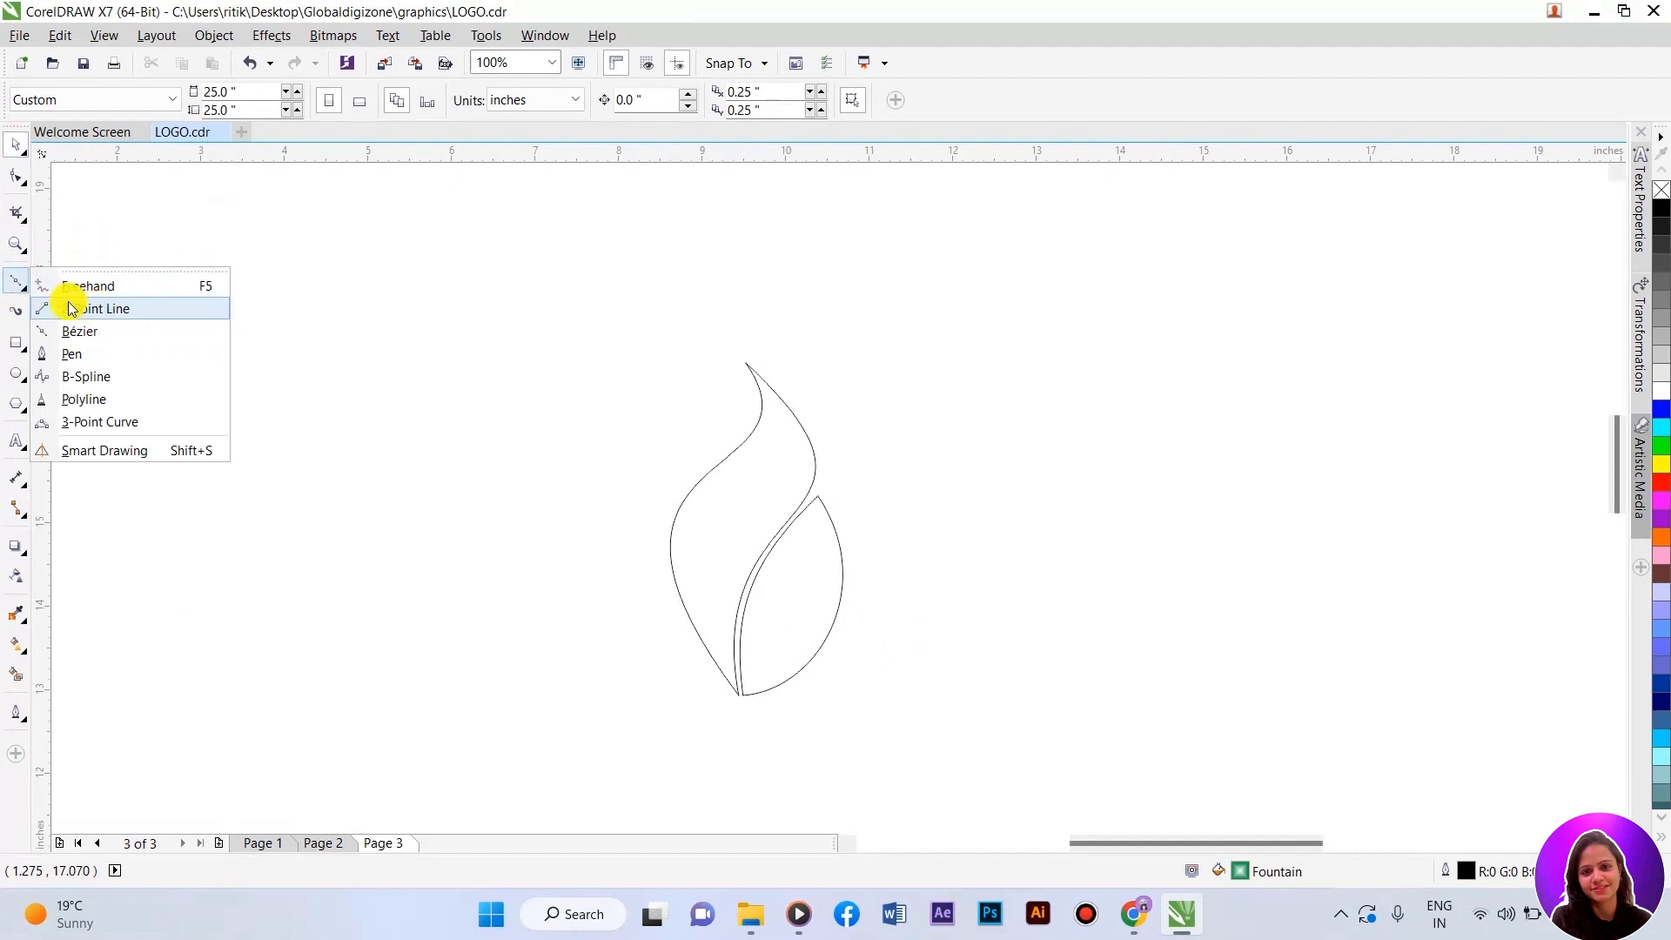
pyautogui.click(126, 310)
pyautogui.scroll(2, 787, 514)
pyautogui.scroll(-3, 728, 504)
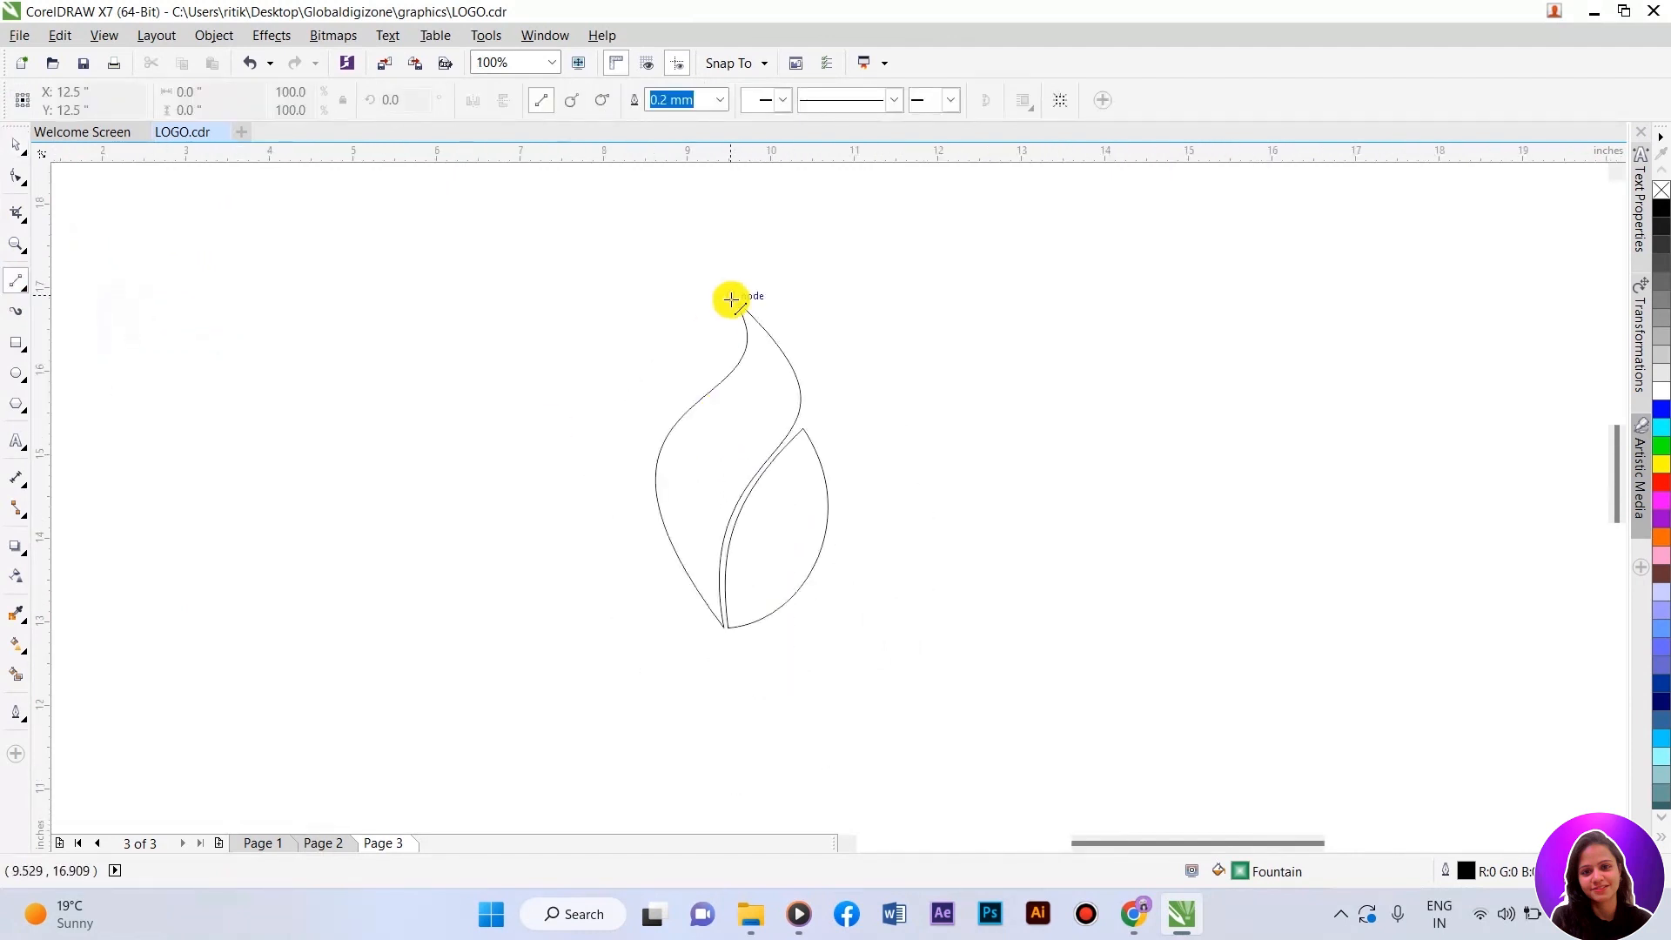
pyautogui.scroll(5, 731, 261)
pyautogui.scroll(-3, 740, 366)
pyautogui.scroll(1, 757, 566)
pyautogui.scroll(-2, 783, 653)
pyautogui.scroll(1, 788, 644)
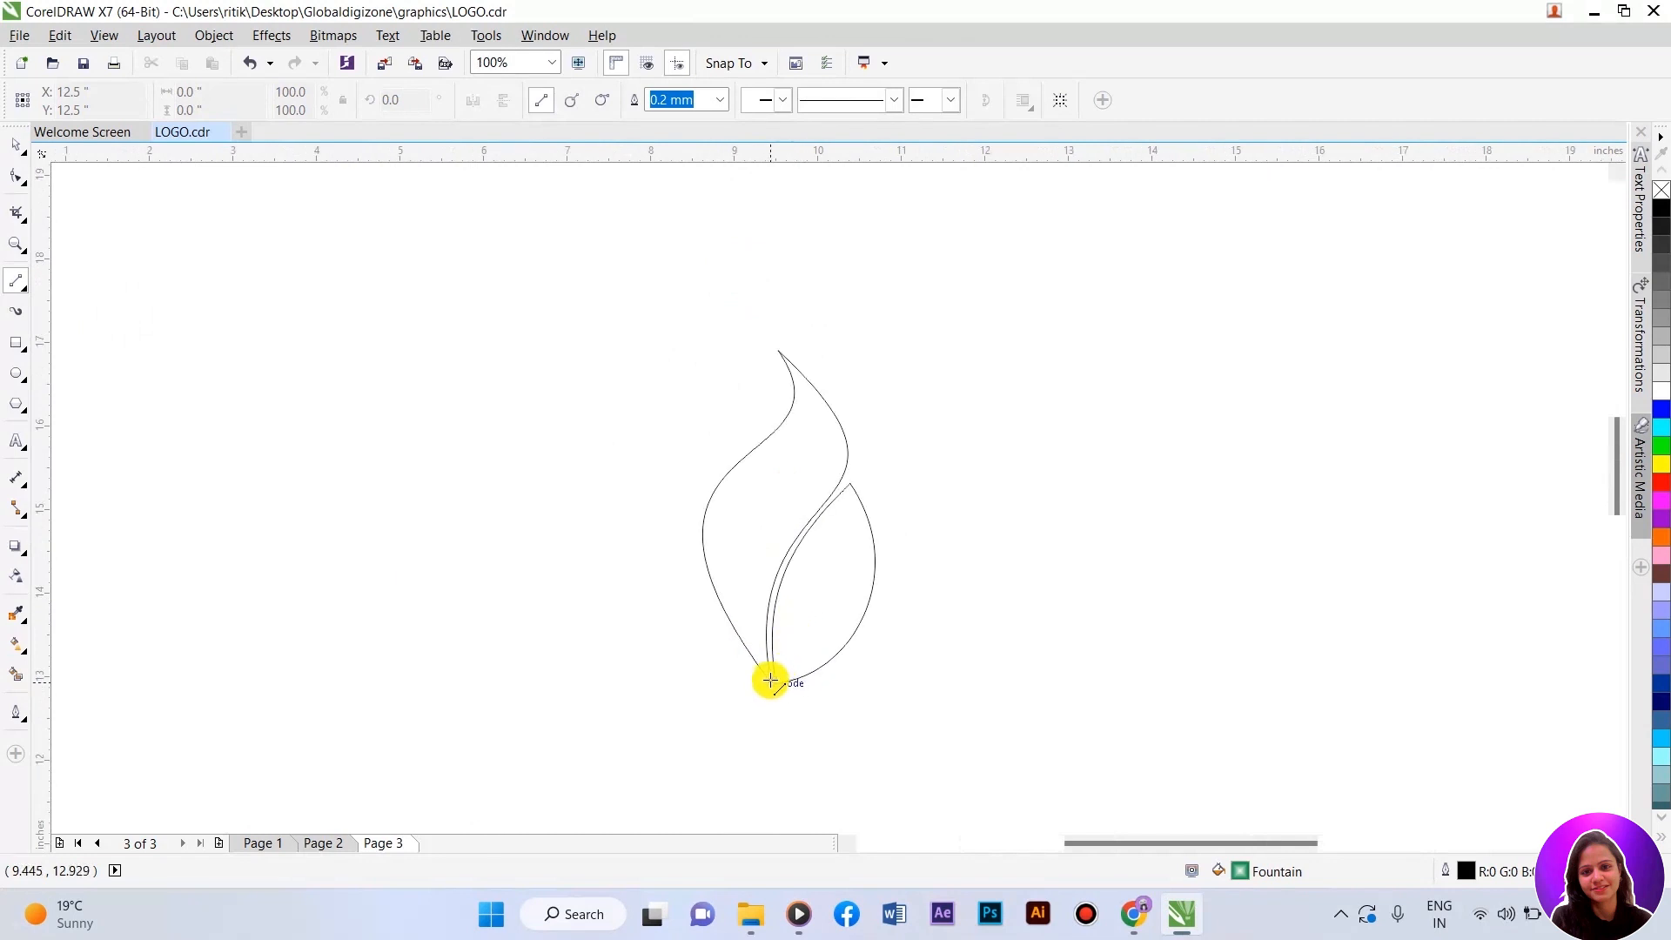
pyautogui.moveTo(771, 678); pyautogui.dragTo(787, 355)
# Step: Draw a second 2-Point Line inside the leaf from its bottom tip to its top tip, about 0.9 by 2.4 inches
pyautogui.scroll(2, 777, 676)
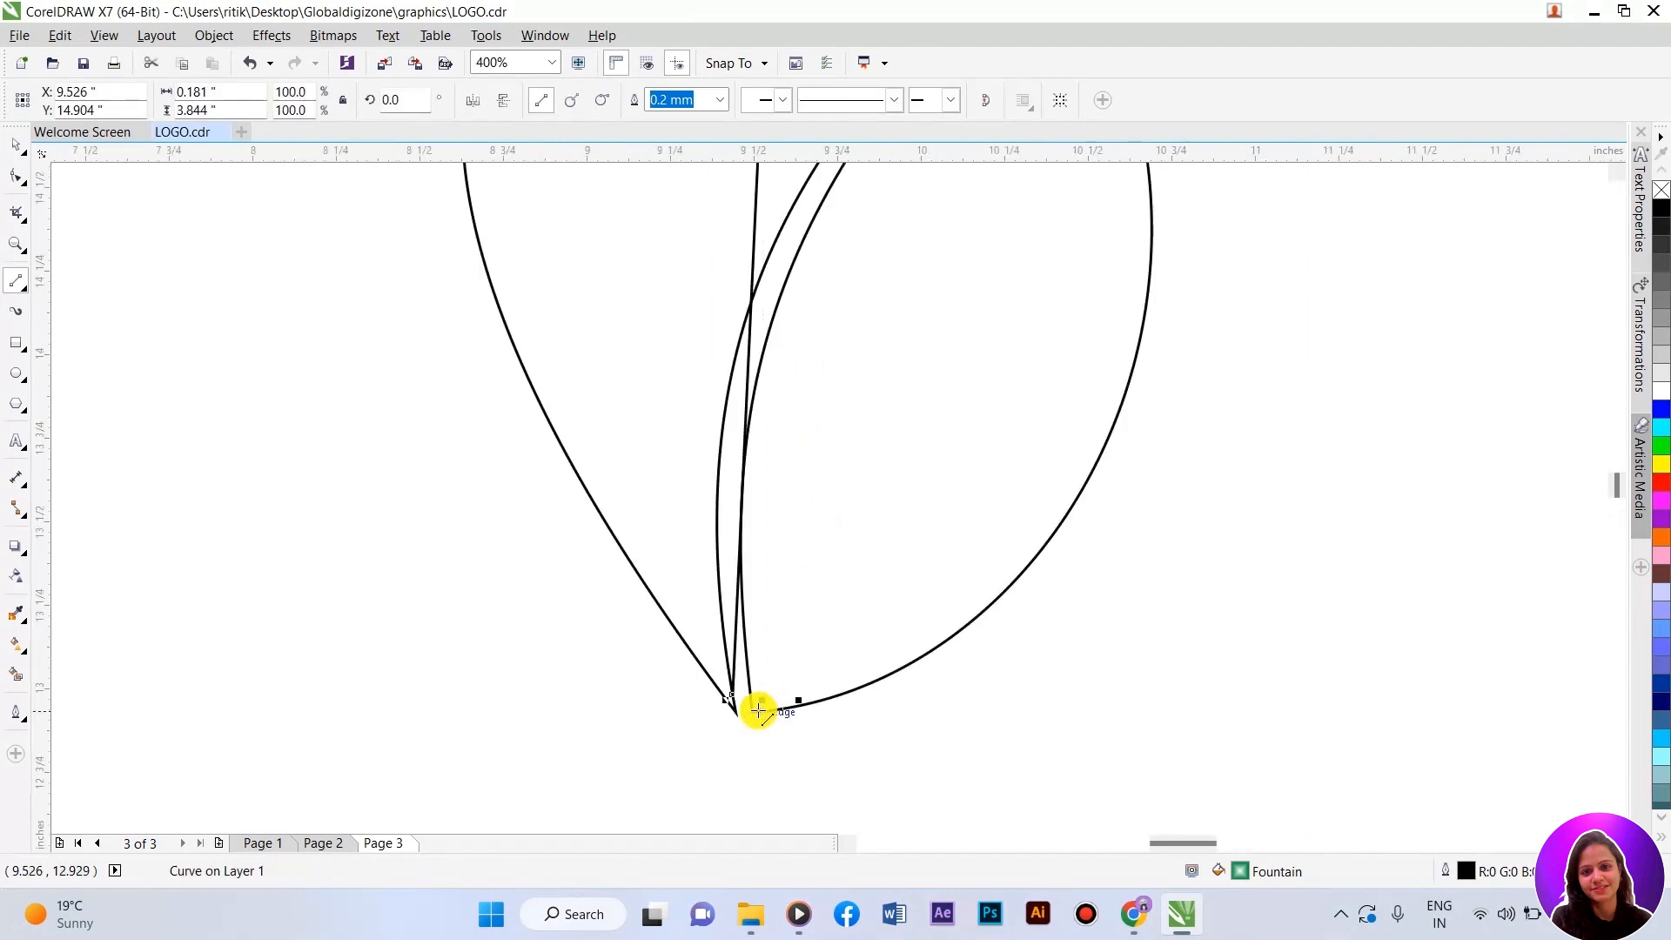
pyautogui.moveTo(754, 711); pyautogui.dragTo(1056, 217)
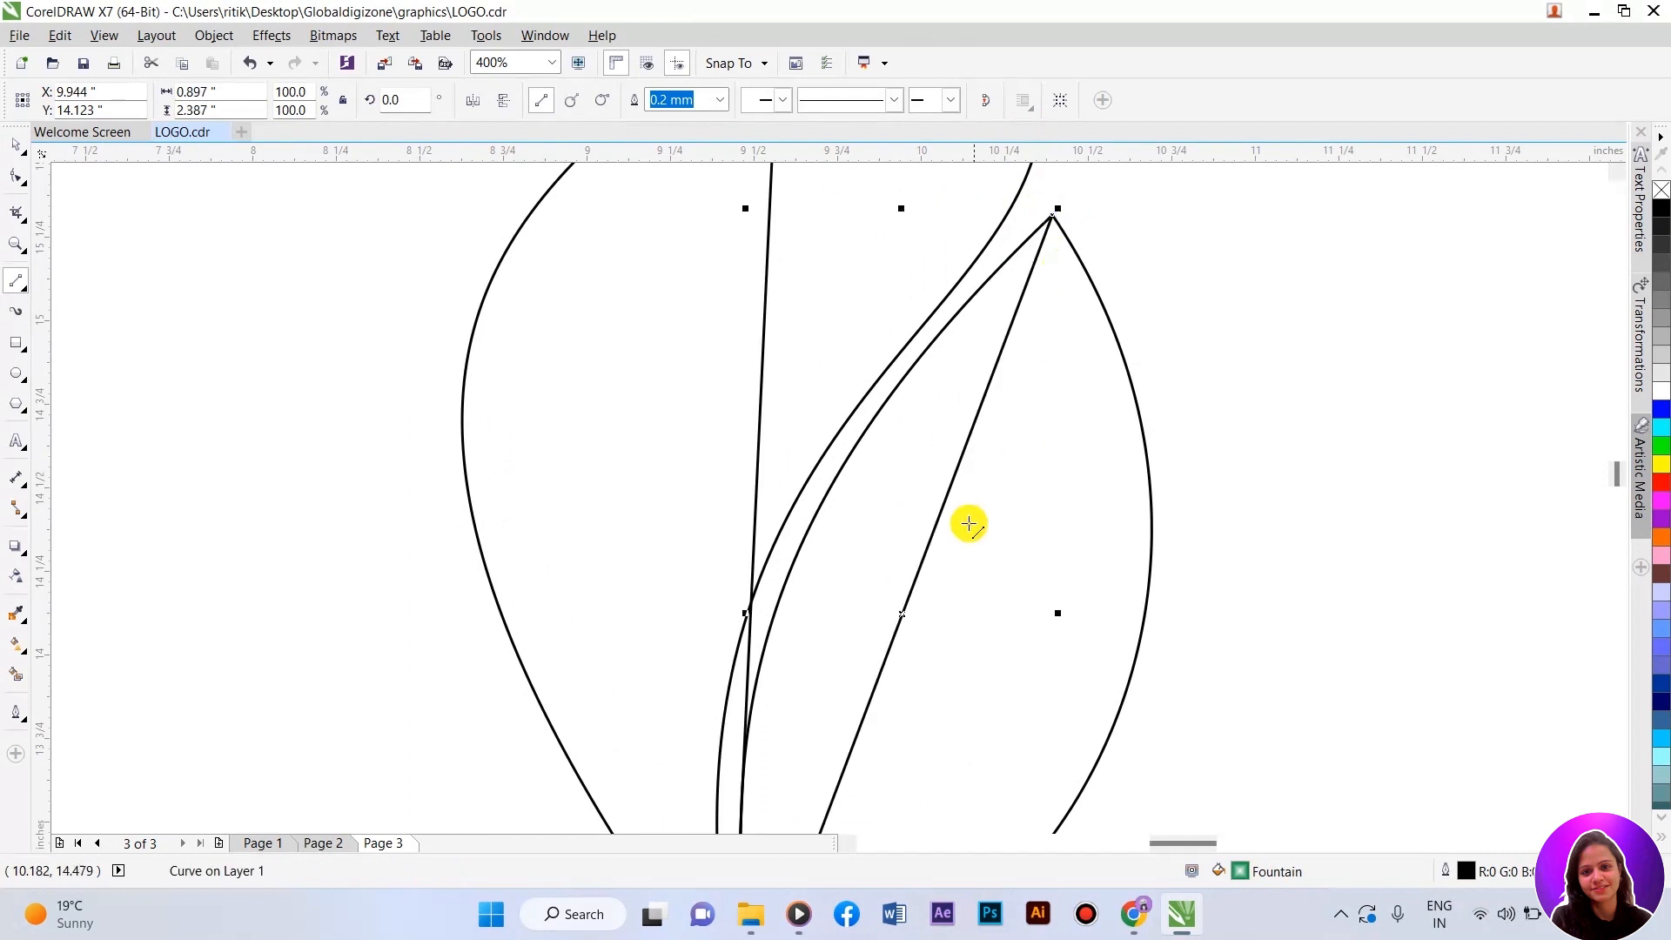
pyautogui.scroll(-3, 948, 488)
# Step: Move the flame line's two end nodes exactly onto the flame's top and bottom tips
pyautogui.scroll(3, 948, 436)
pyautogui.press('space')
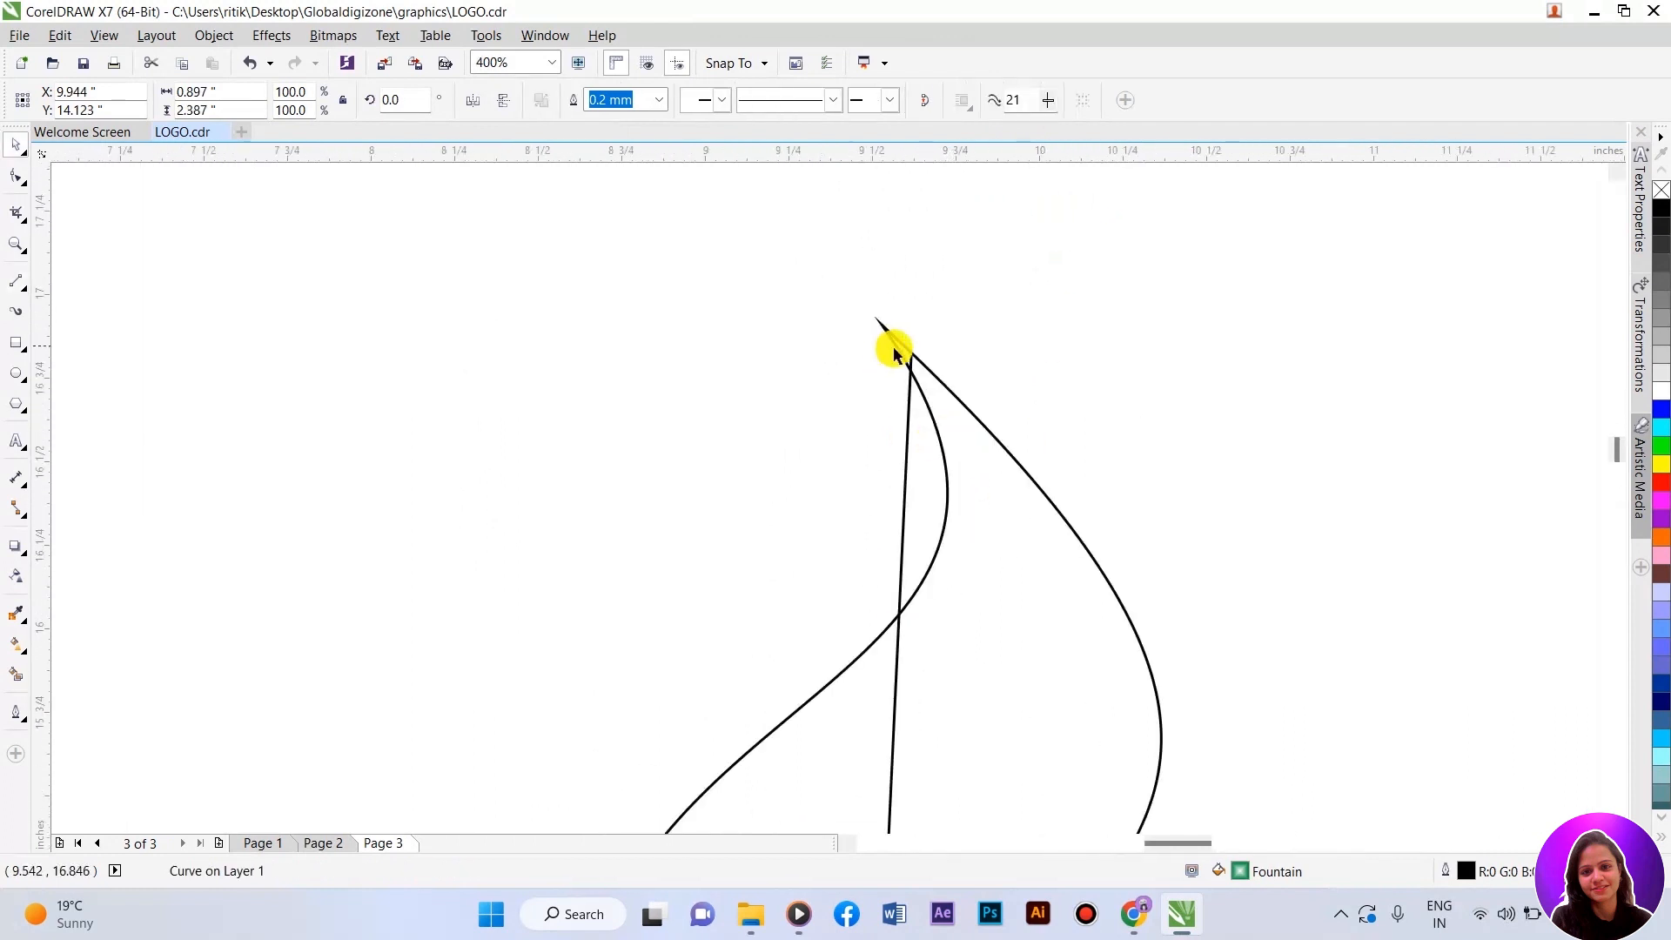
pyautogui.doubleClick(909, 360)
pyautogui.scroll(3, 911, 351)
pyautogui.scroll(-2, 903, 421)
pyautogui.moveTo(901, 418); pyautogui.dragTo(857, 368)
pyautogui.scroll(-3, 865, 365)
pyautogui.scroll(5, 866, 701)
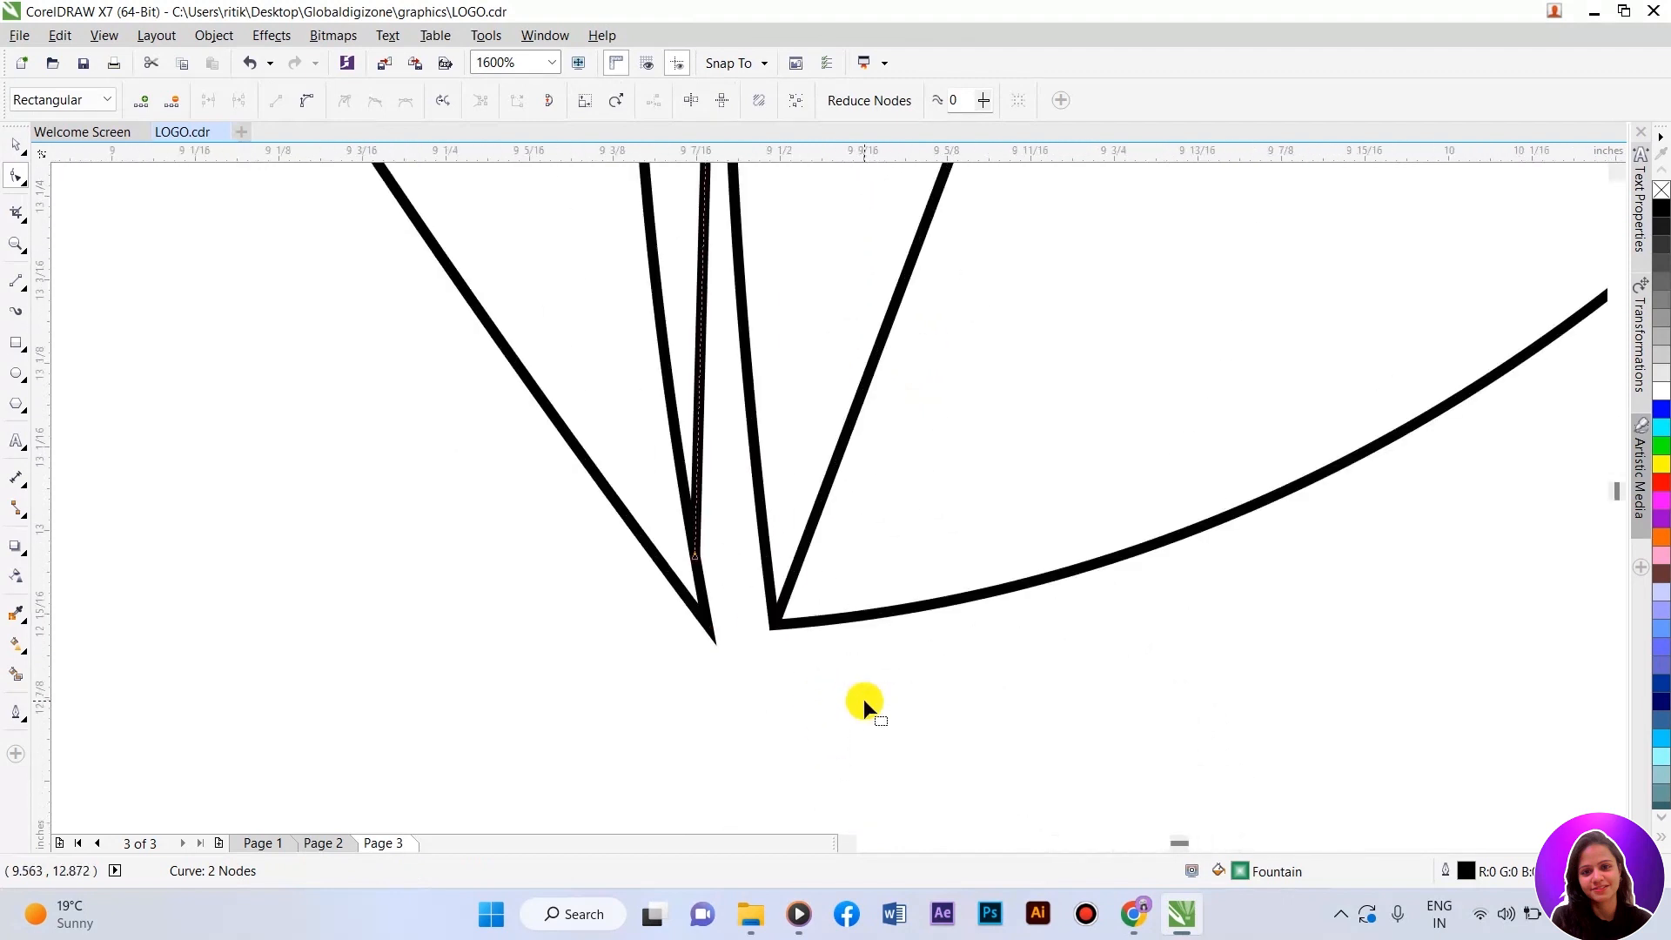
pyautogui.moveTo(692, 520); pyautogui.dragTo(710, 642)
pyautogui.scroll(-8, 802, 720)
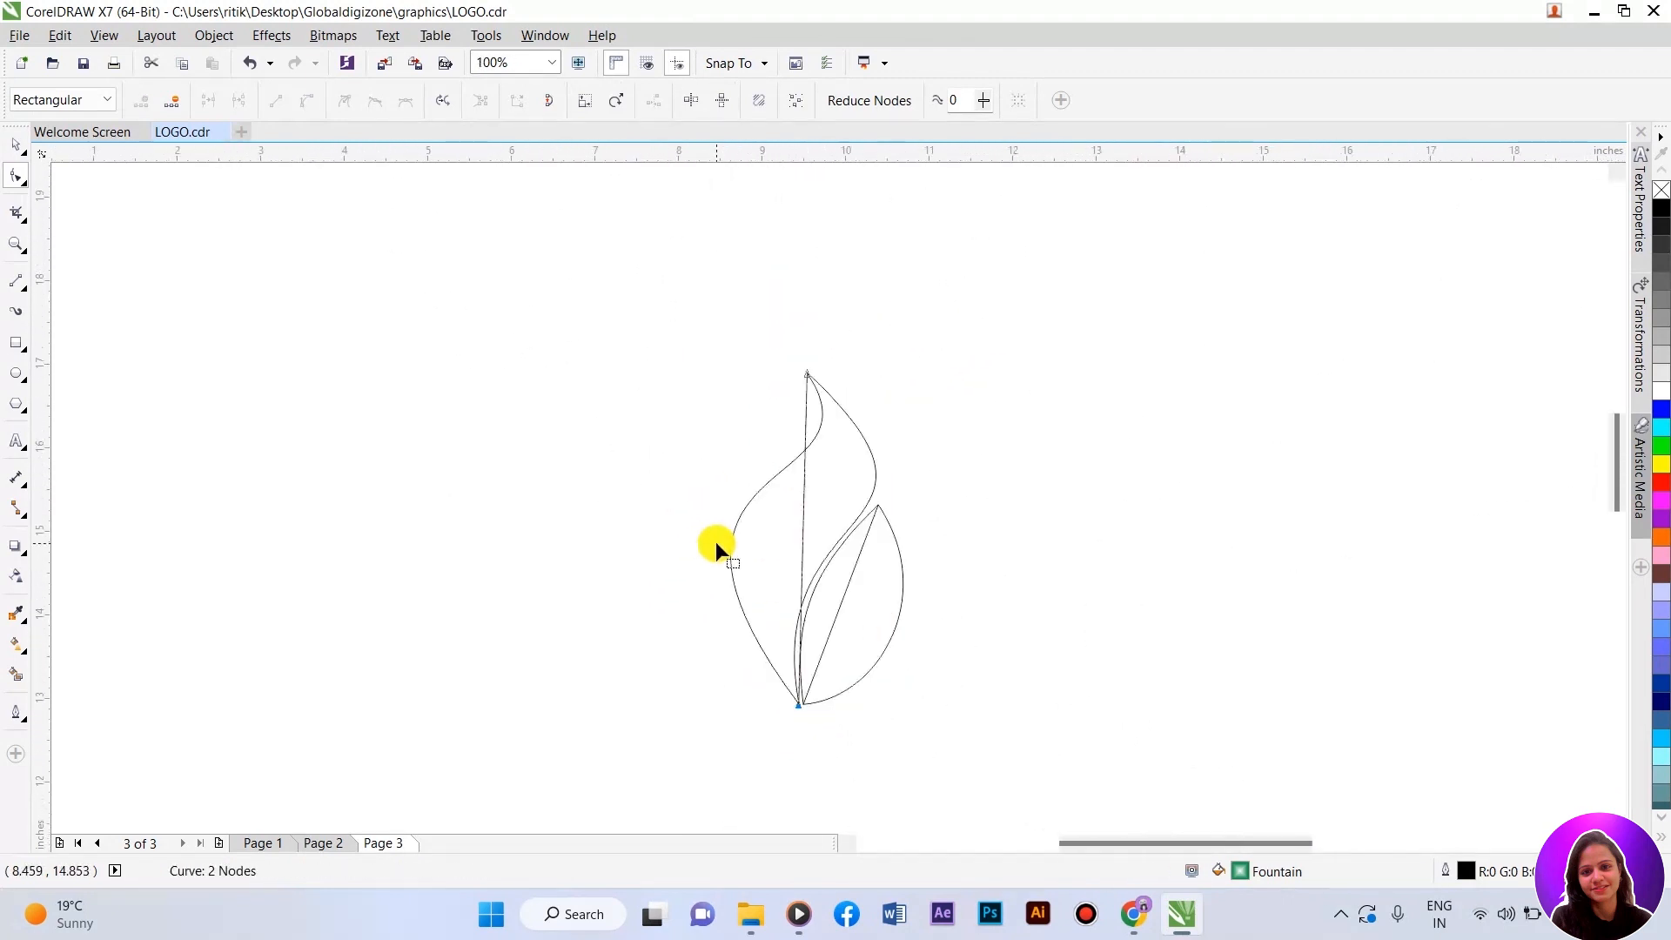
# Step: Select the end nodes of both dividing lines together and convert the lines to curves
pyautogui.click(842, 546)
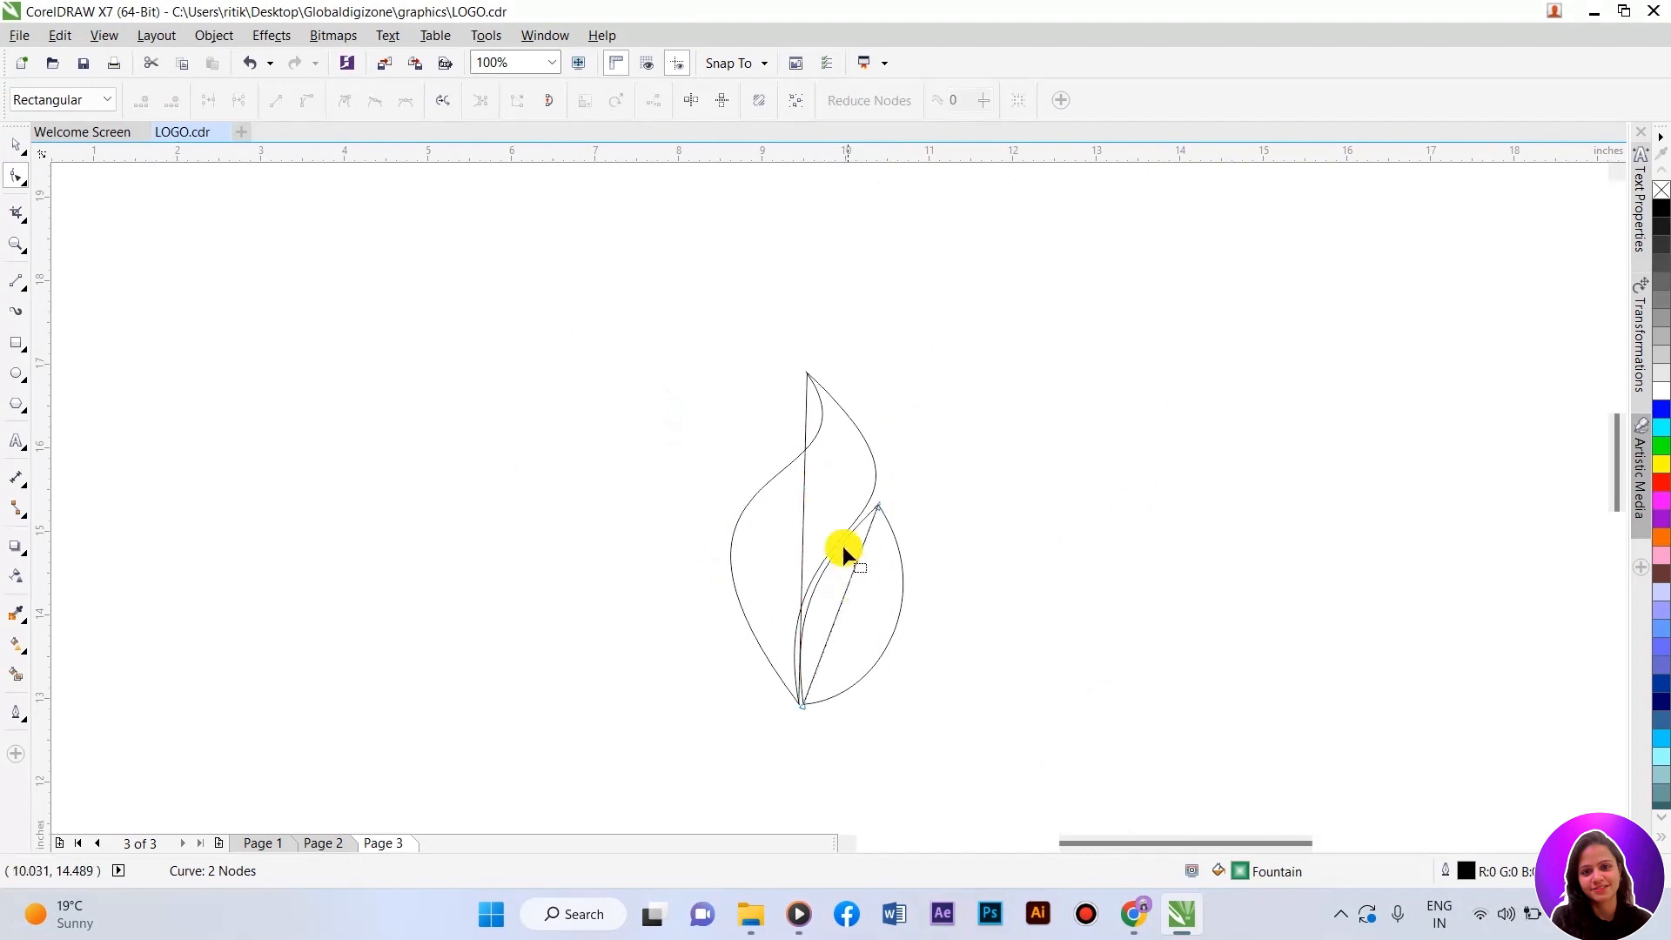
pyautogui.keyDown('shift'); pyautogui.click(802, 509); pyautogui.keyUp('shift')
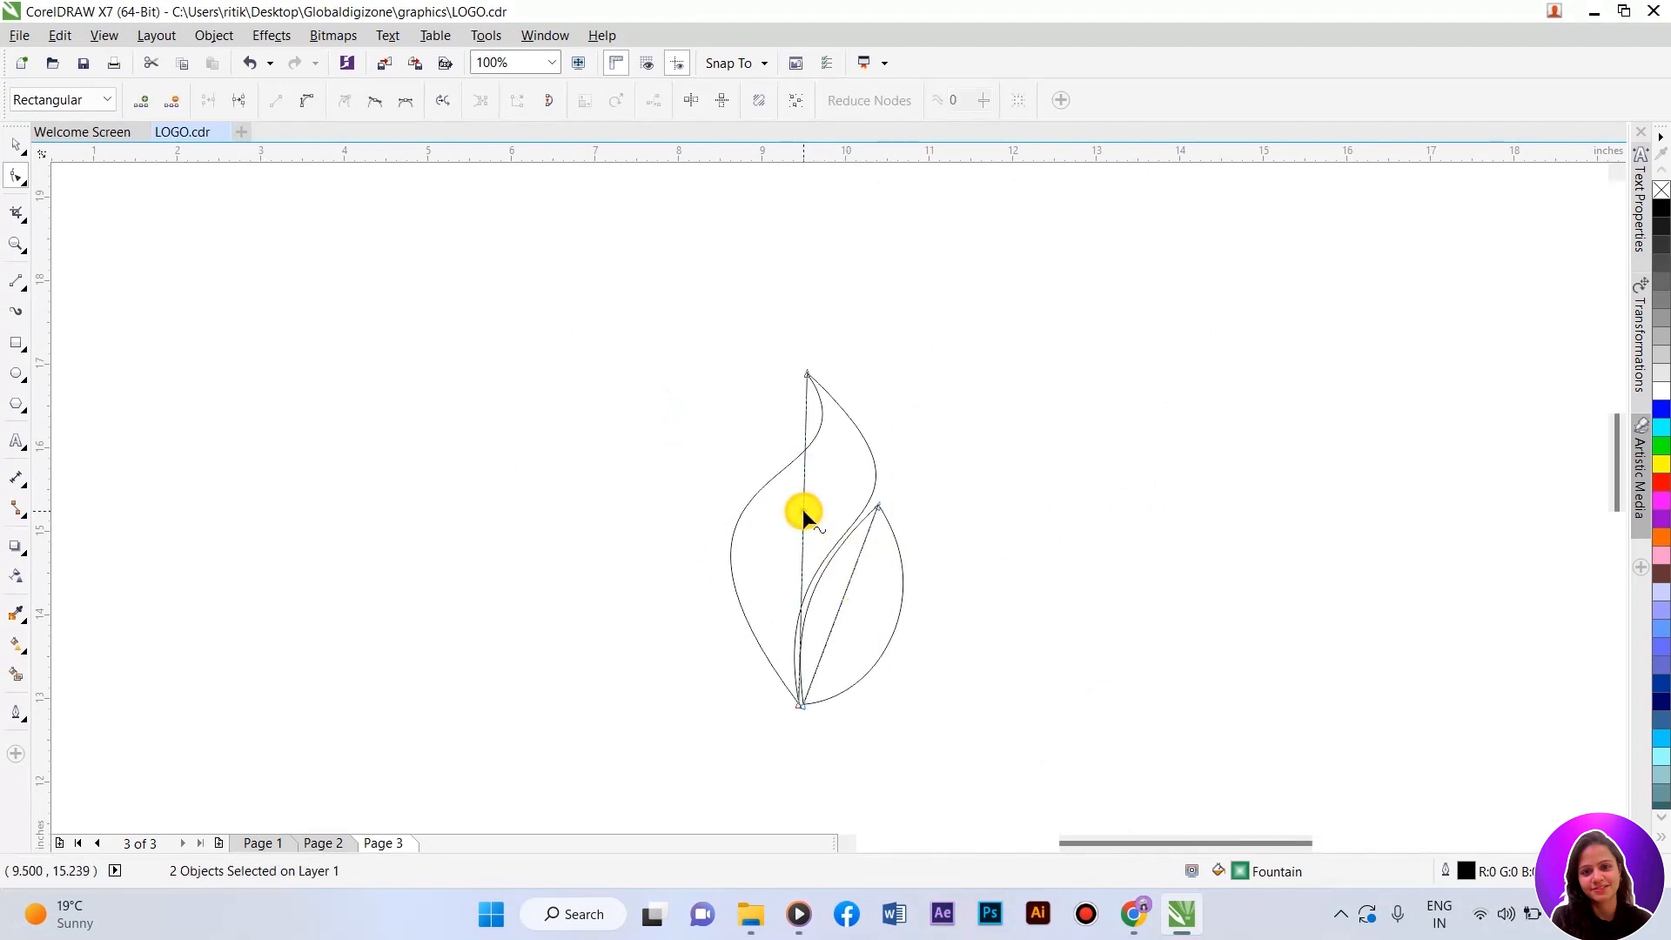
pyautogui.moveTo(717, 333); pyautogui.dragTo(898, 619)
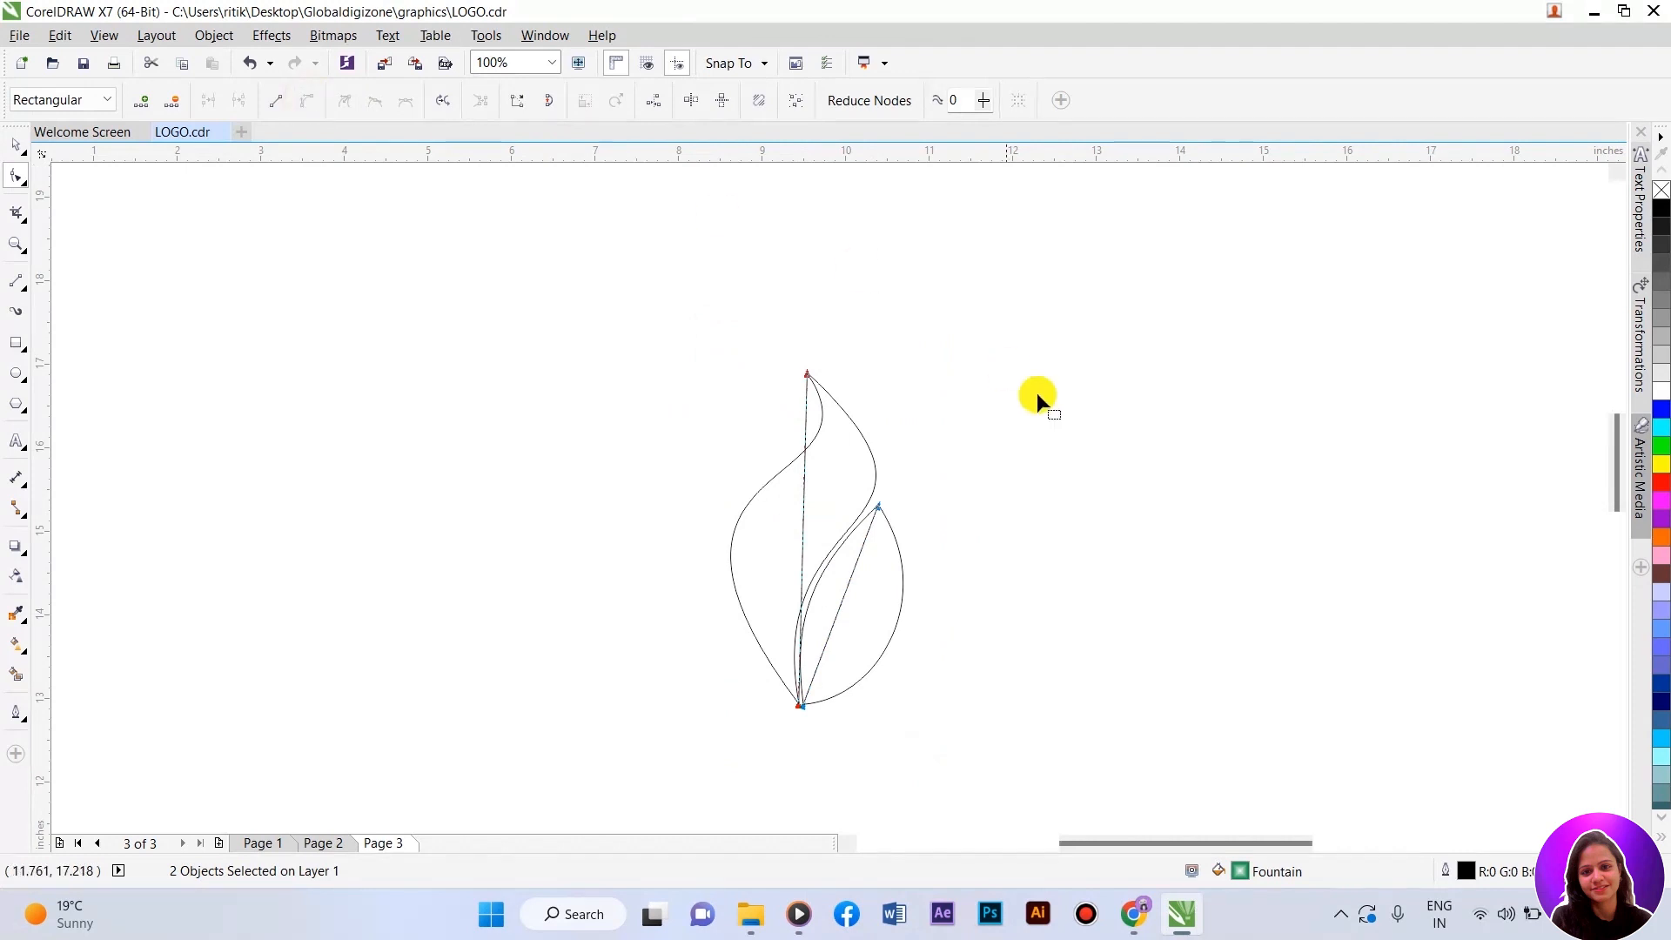
pyautogui.press('space')
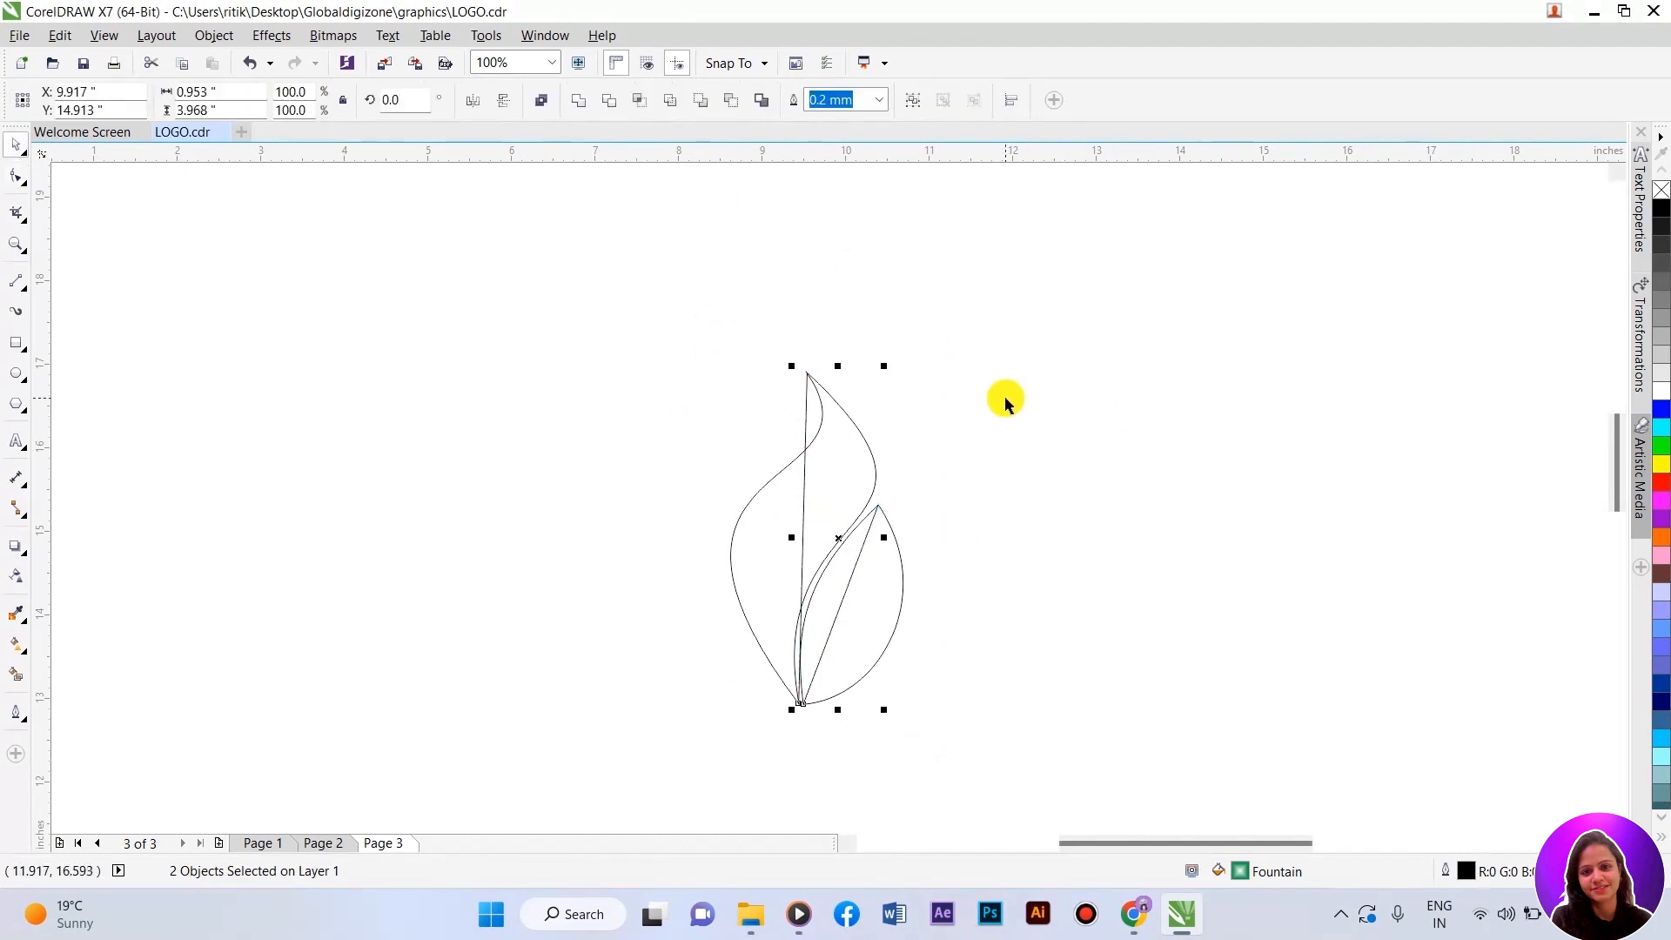
# Step: Try to bend the flame's dividing line by pulling its upper handle outward, then undo the latest edits to that line
pyautogui.click(846, 472)
pyautogui.doubleClick(803, 473)
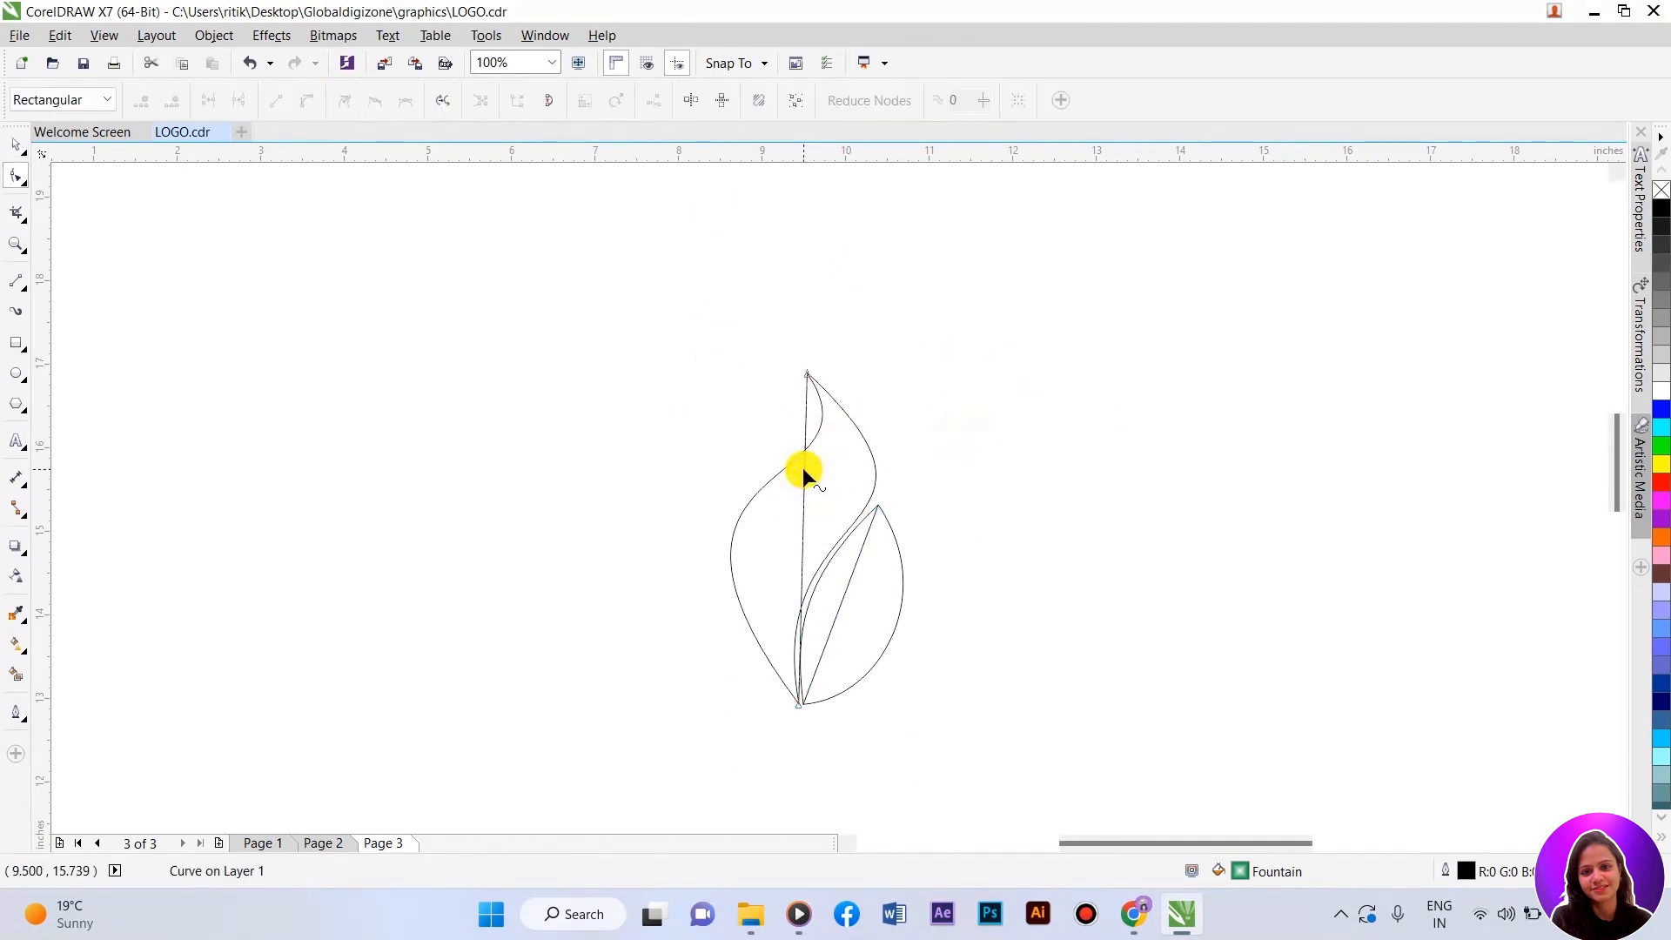
pyautogui.click(803, 468)
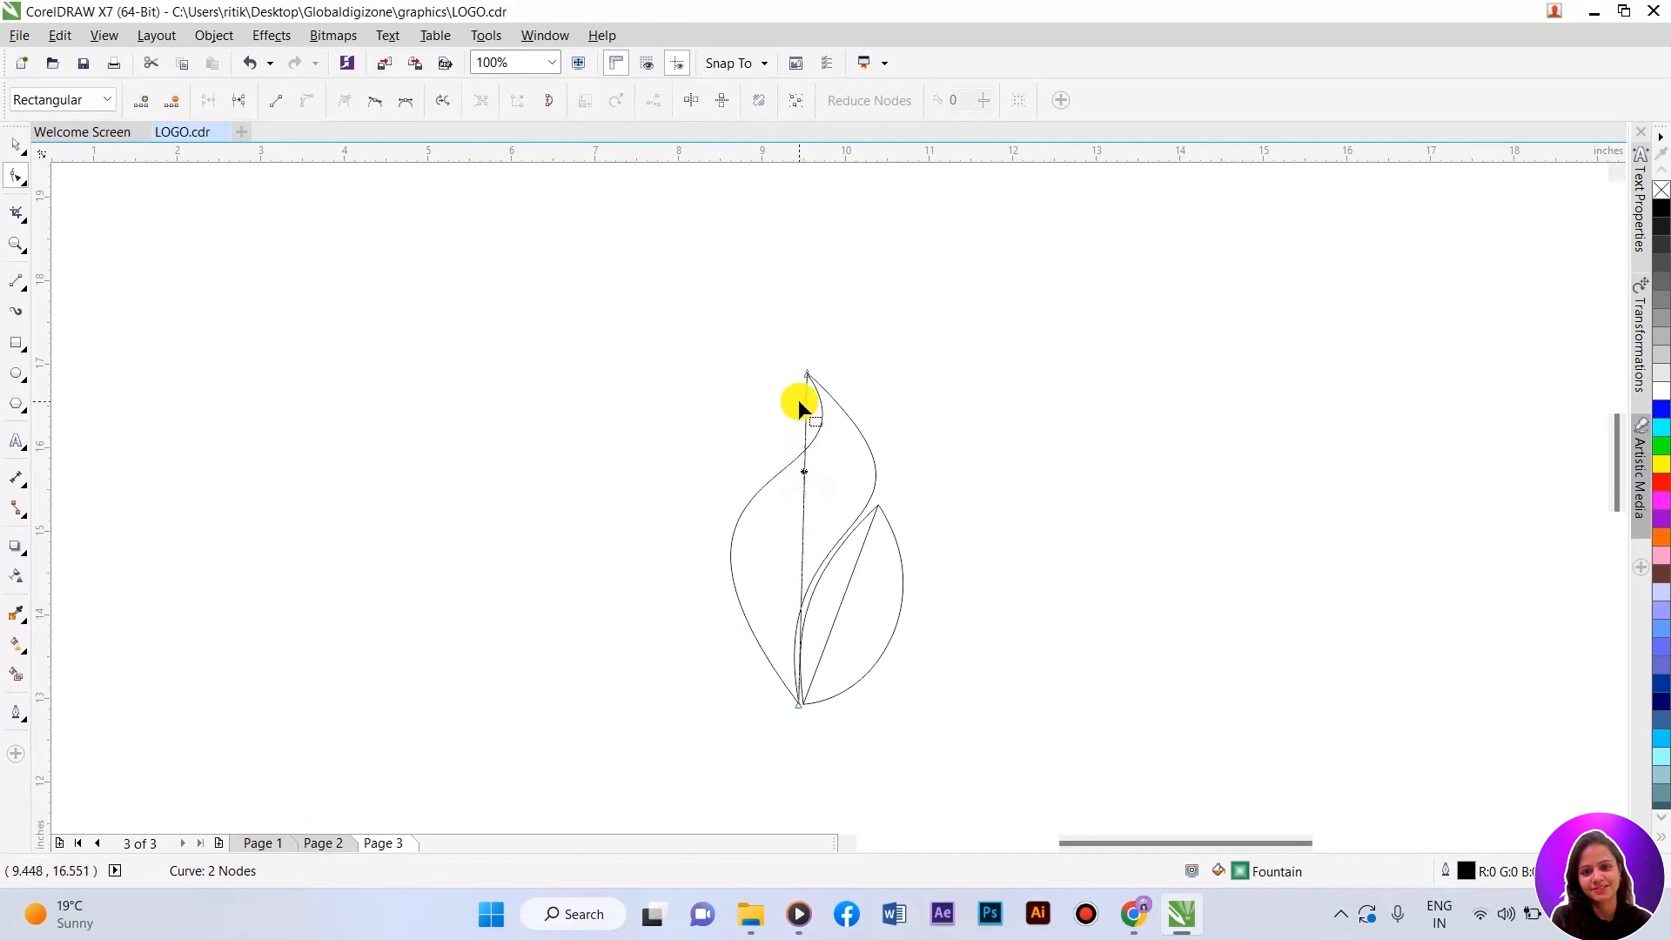
pyautogui.scroll(2, 803, 535)
pyautogui.moveTo(807, 427); pyautogui.dragTo(968, 378)
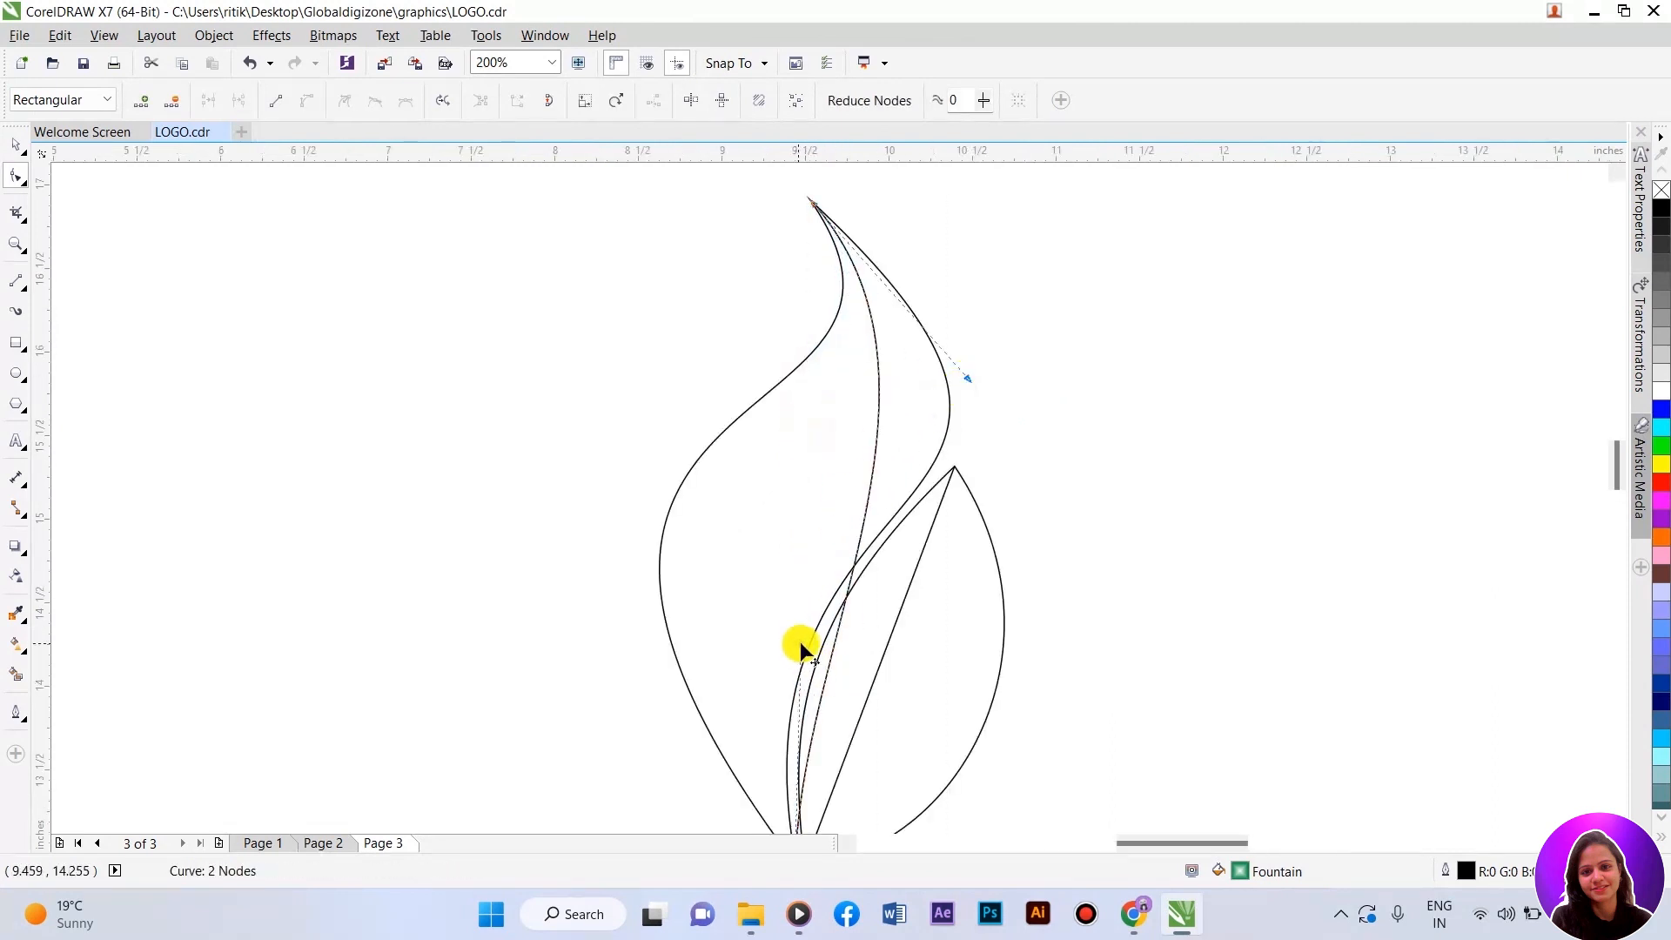
pyautogui.moveTo(803, 643); pyautogui.dragTo(801, 643)
pyautogui.hotkey('ctrl', 'z')
pyautogui.hotkey('ctrl', 'z')
pyautogui.hotkey('ctrl', 'z')
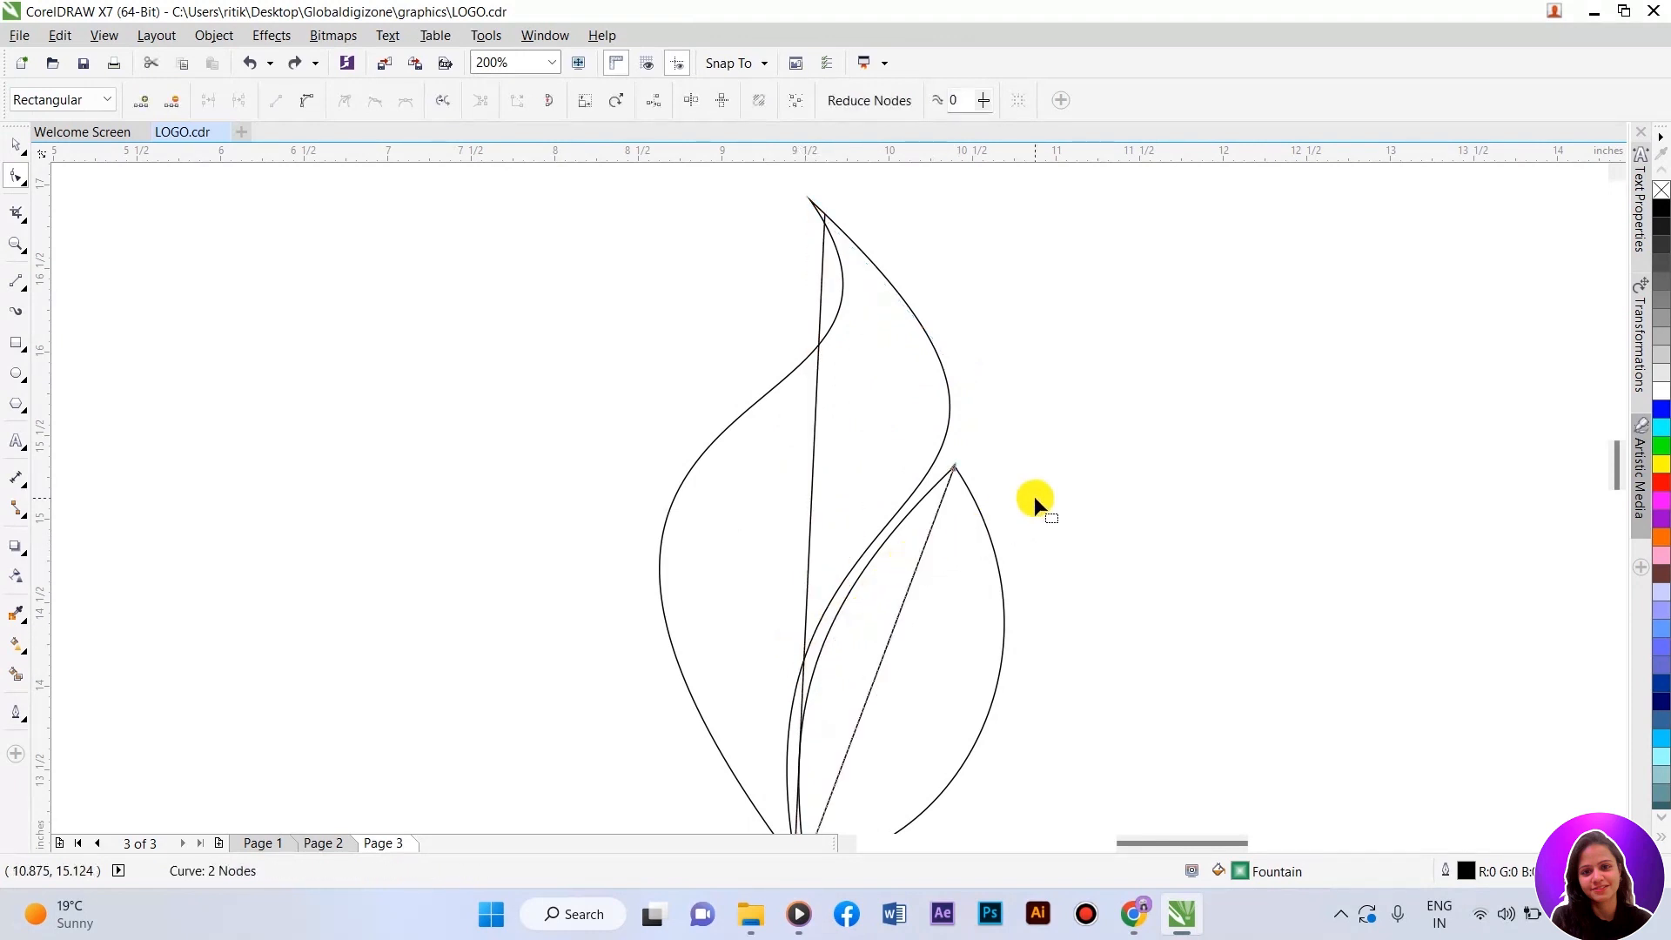
# Step: Move the top end node of the flame's dividing line onto the flame's top tip
pyautogui.scroll(-1, 952, 498)
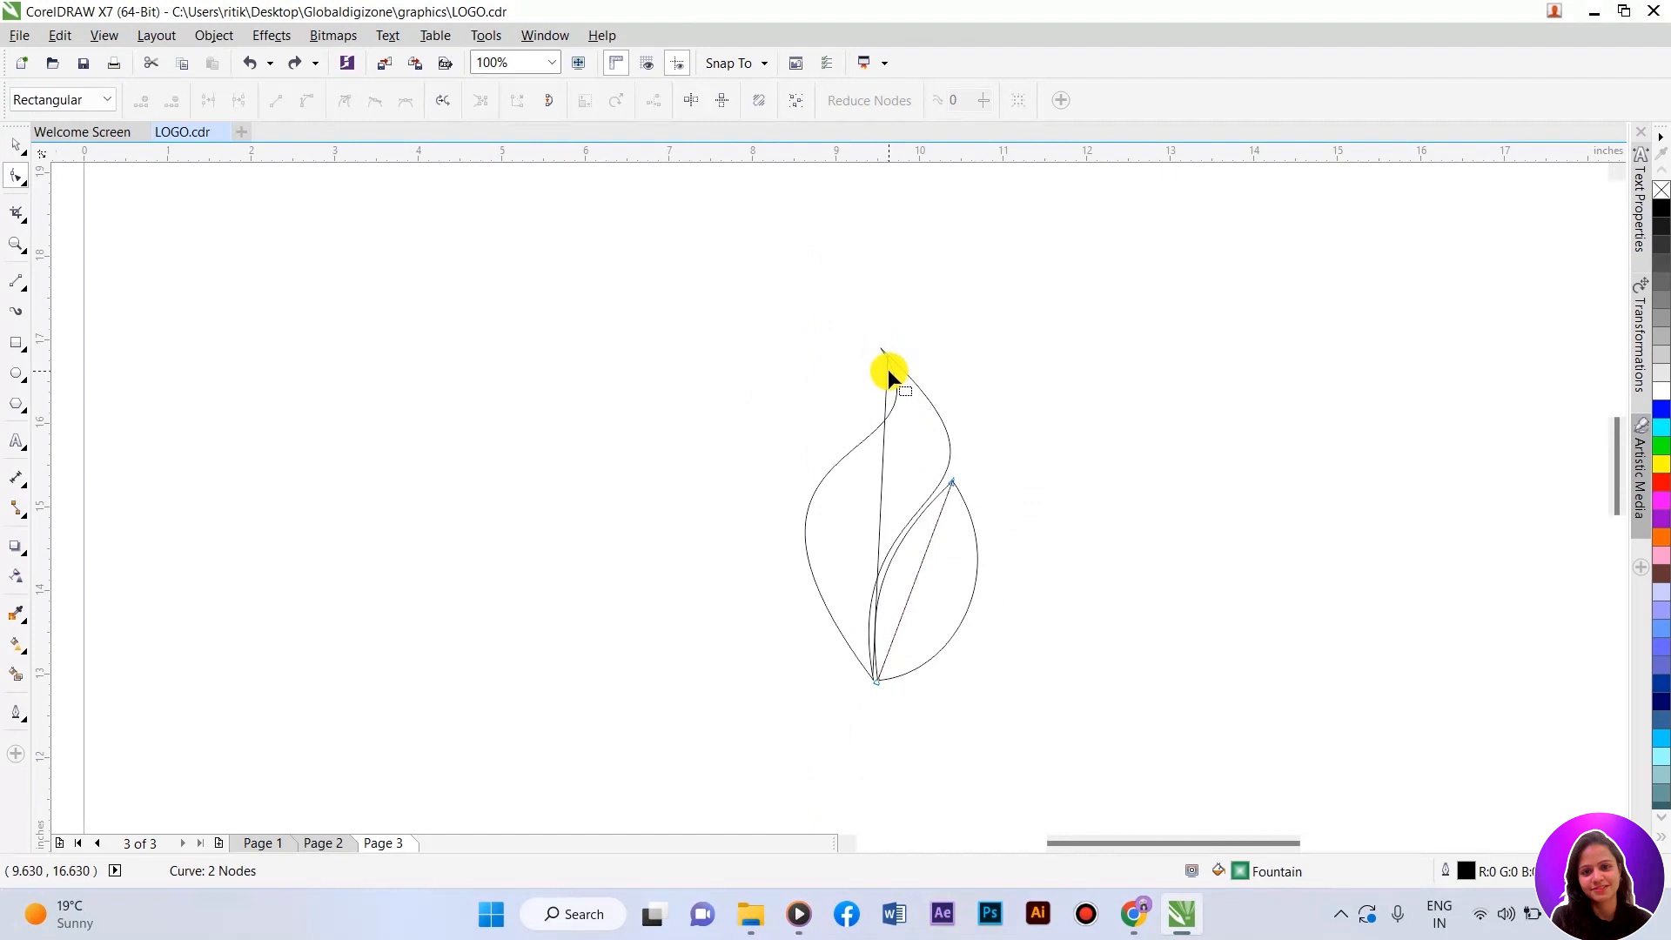
pyautogui.scroll(3, 888, 353)
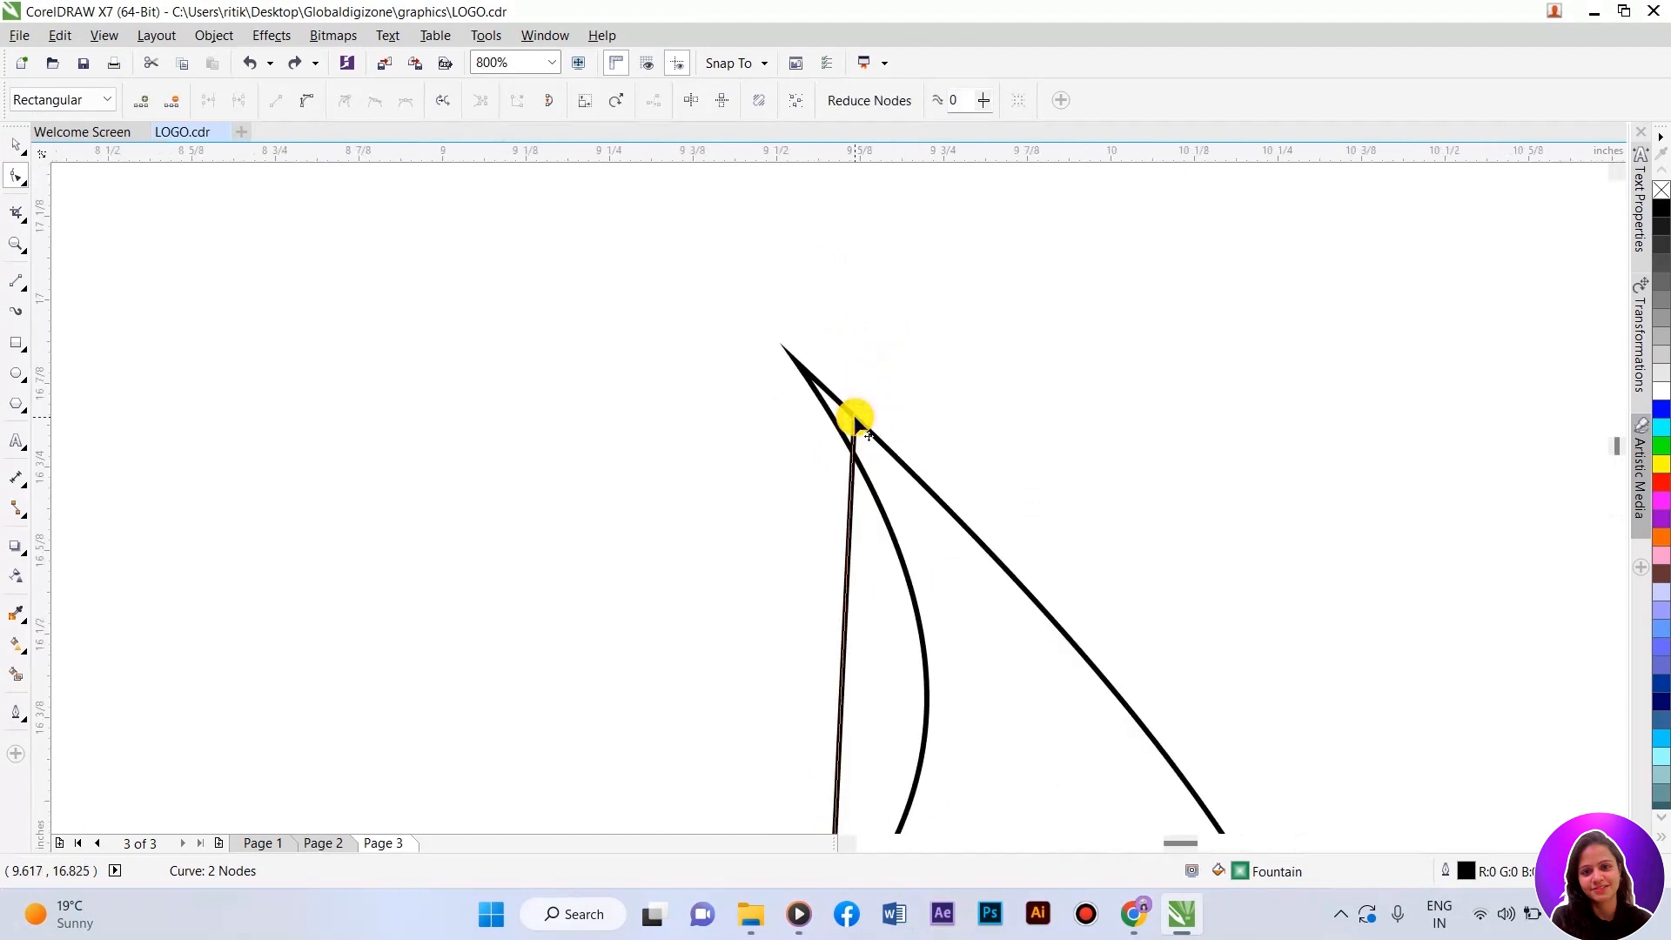
pyautogui.scroll(-2, 846, 376)
pyautogui.scroll(3, 844, 374)
pyautogui.moveTo(873, 440); pyautogui.dragTo(794, 364)
pyautogui.scroll(-1, 801, 339)
# Step: Move the bottom end node of the flame's dividing line down to the flame's bottom tip
pyautogui.scroll(-4, 787, 608)
pyautogui.scroll(3, 840, 607)
pyautogui.scroll(-1, 928, 787)
pyautogui.scroll(3, 801, 505)
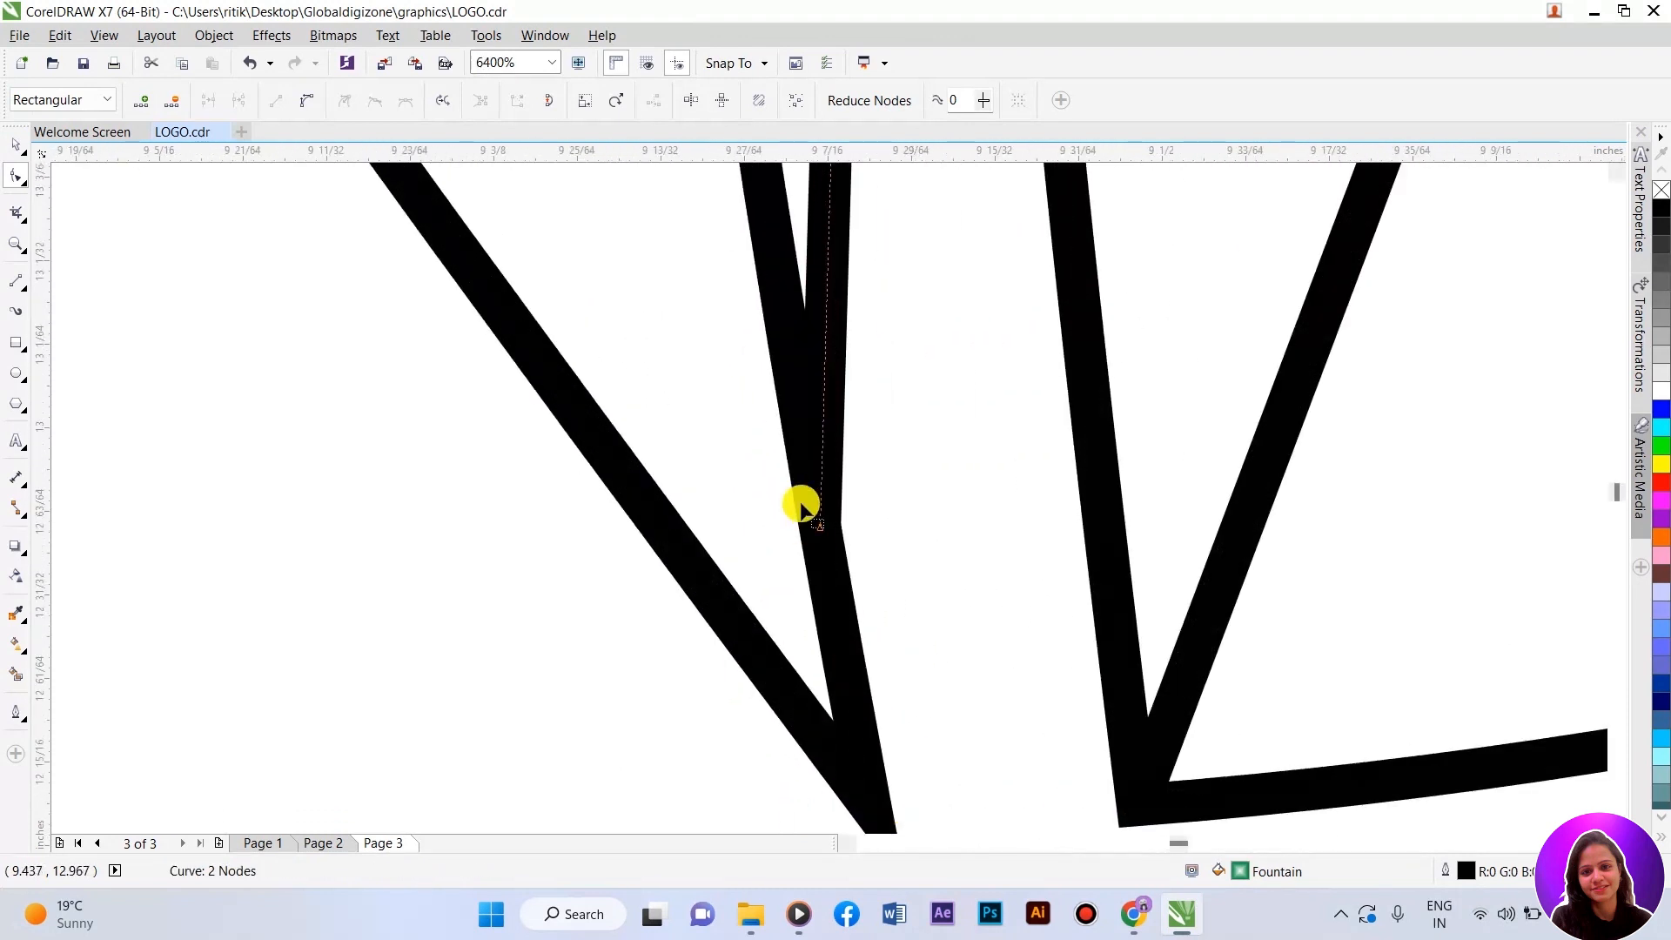
pyautogui.scroll(-1, 814, 518)
pyautogui.moveTo(823, 531); pyautogui.dragTo(839, 641)
pyautogui.scroll(-5, 834, 640)
pyautogui.scroll(1, 829, 552)
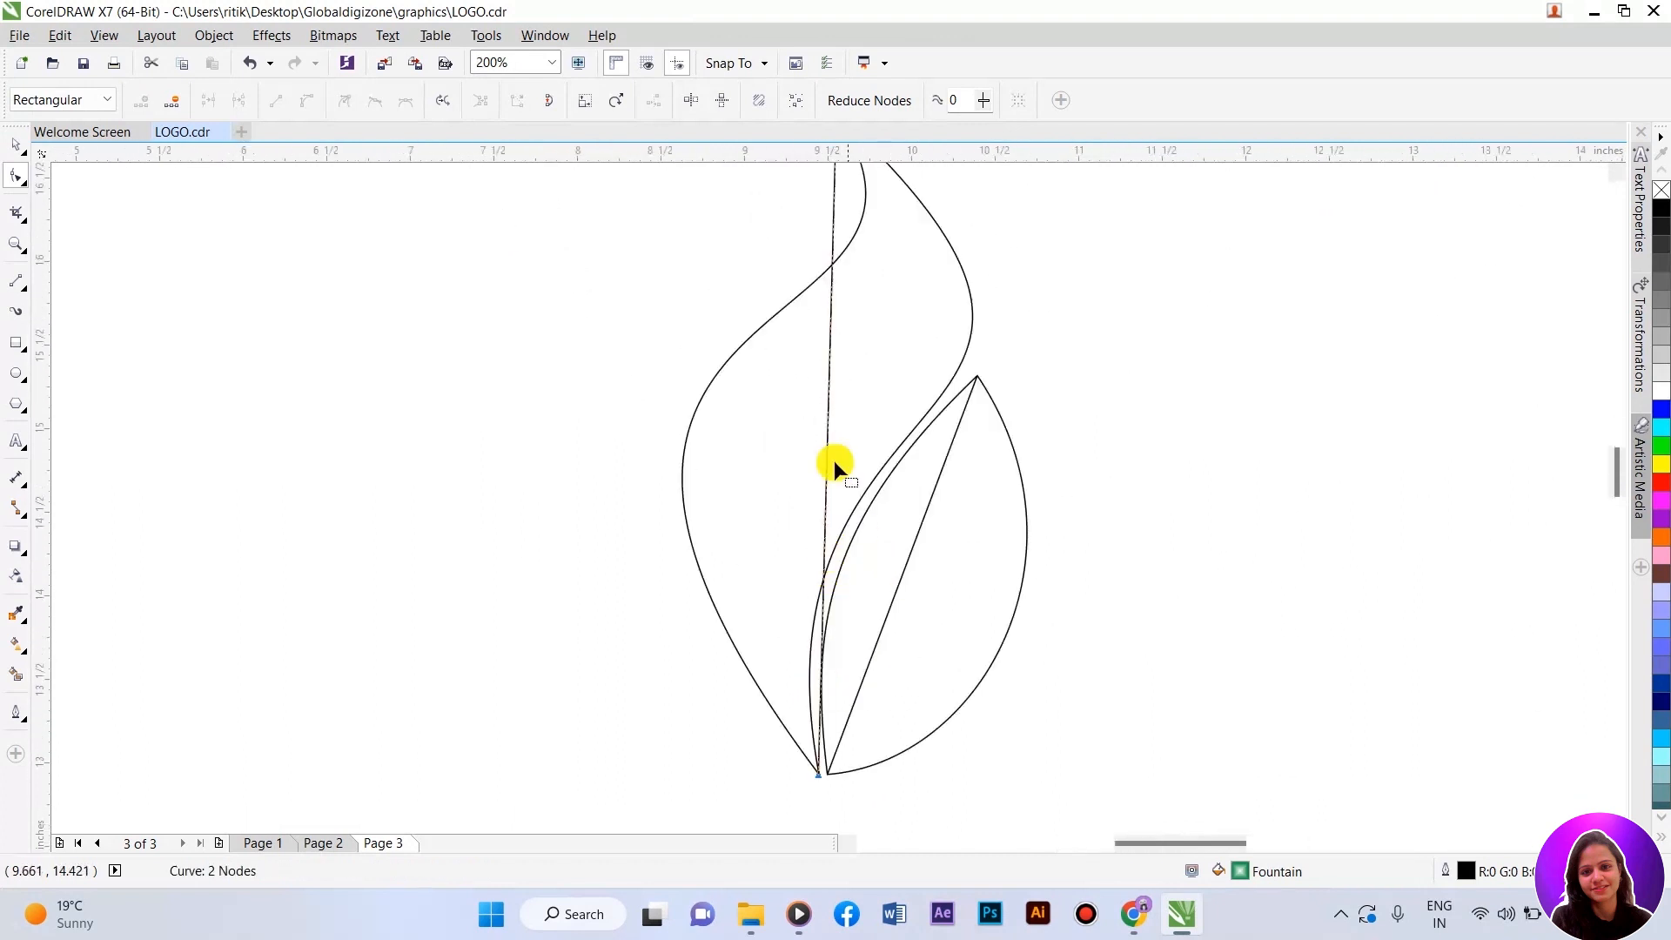
# Step: Select both end nodes of the flame's dividing line and convert the line to a curve
pyautogui.scroll(-1, 835, 456)
pyautogui.press('space')
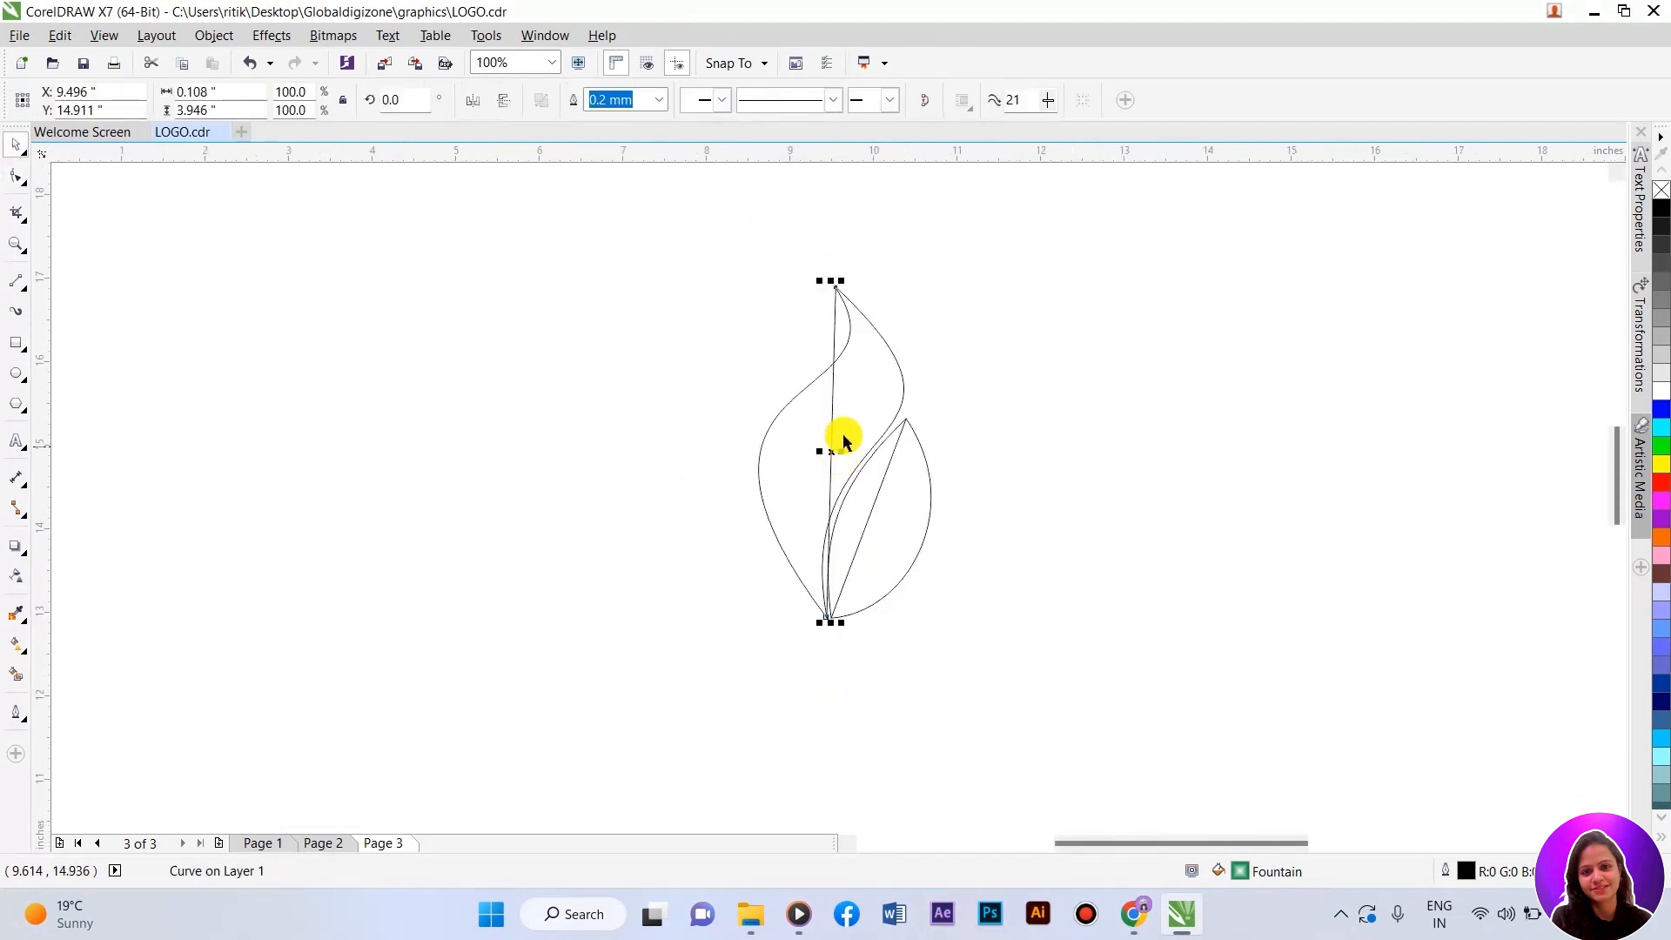
pyautogui.keyDown('shift'); pyautogui.click(880, 482); pyautogui.keyUp('shift')
pyautogui.click(1042, 389)
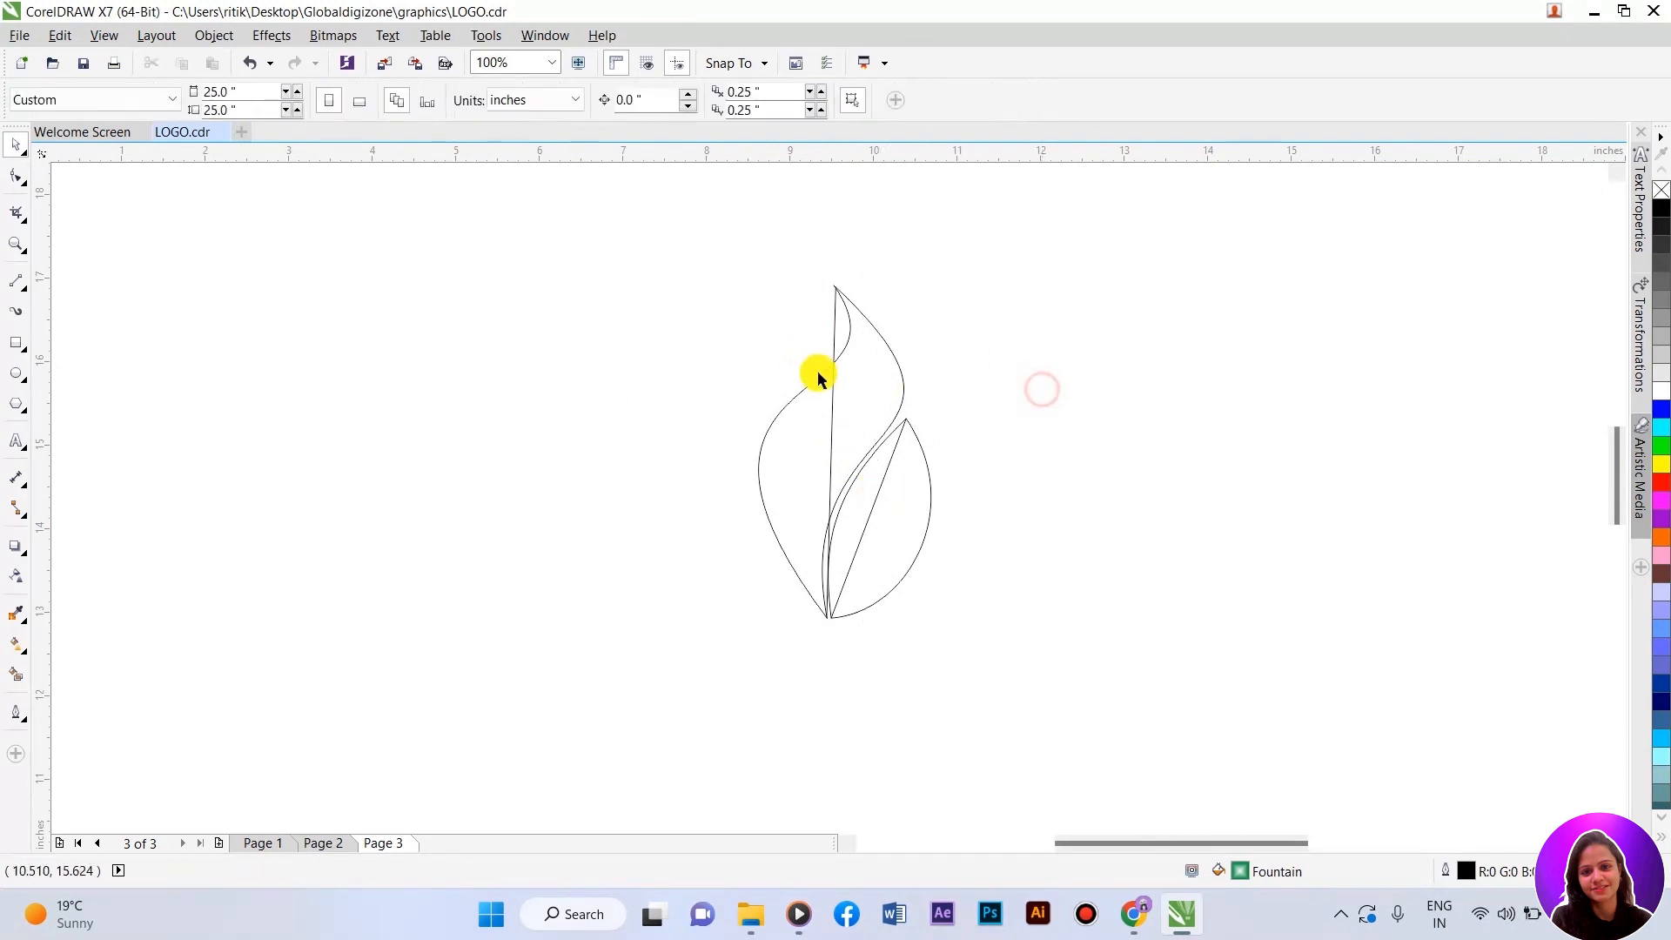
pyautogui.click(833, 371)
pyautogui.click(9, 173)
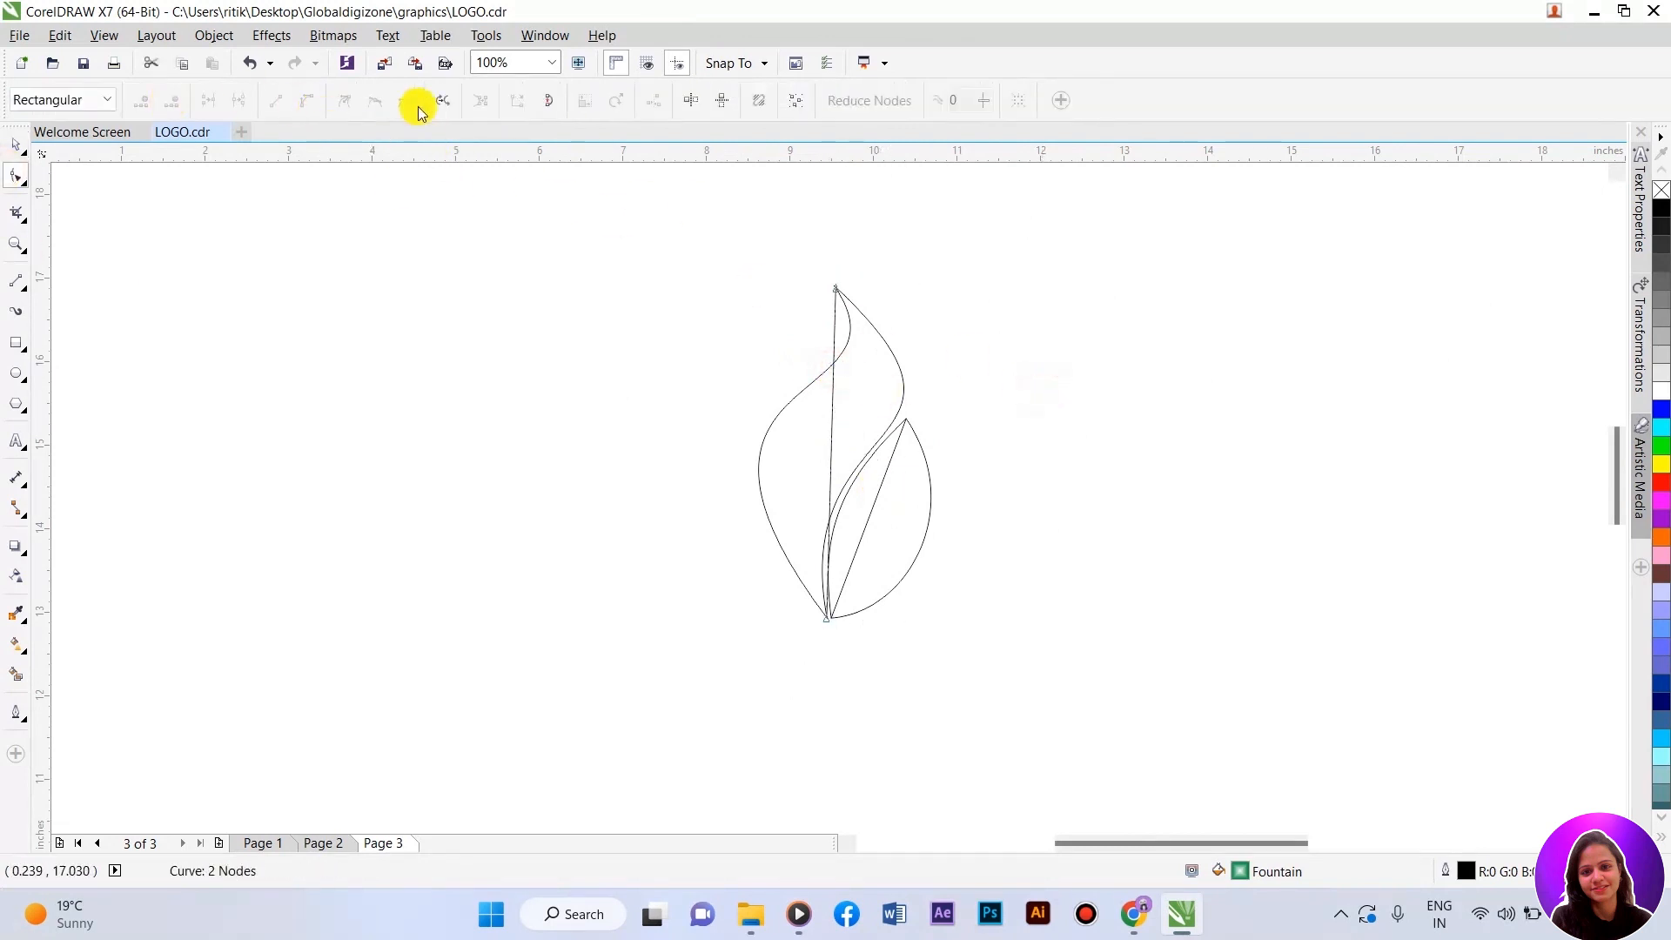
pyautogui.moveTo(801, 281); pyautogui.dragTo(846, 620)
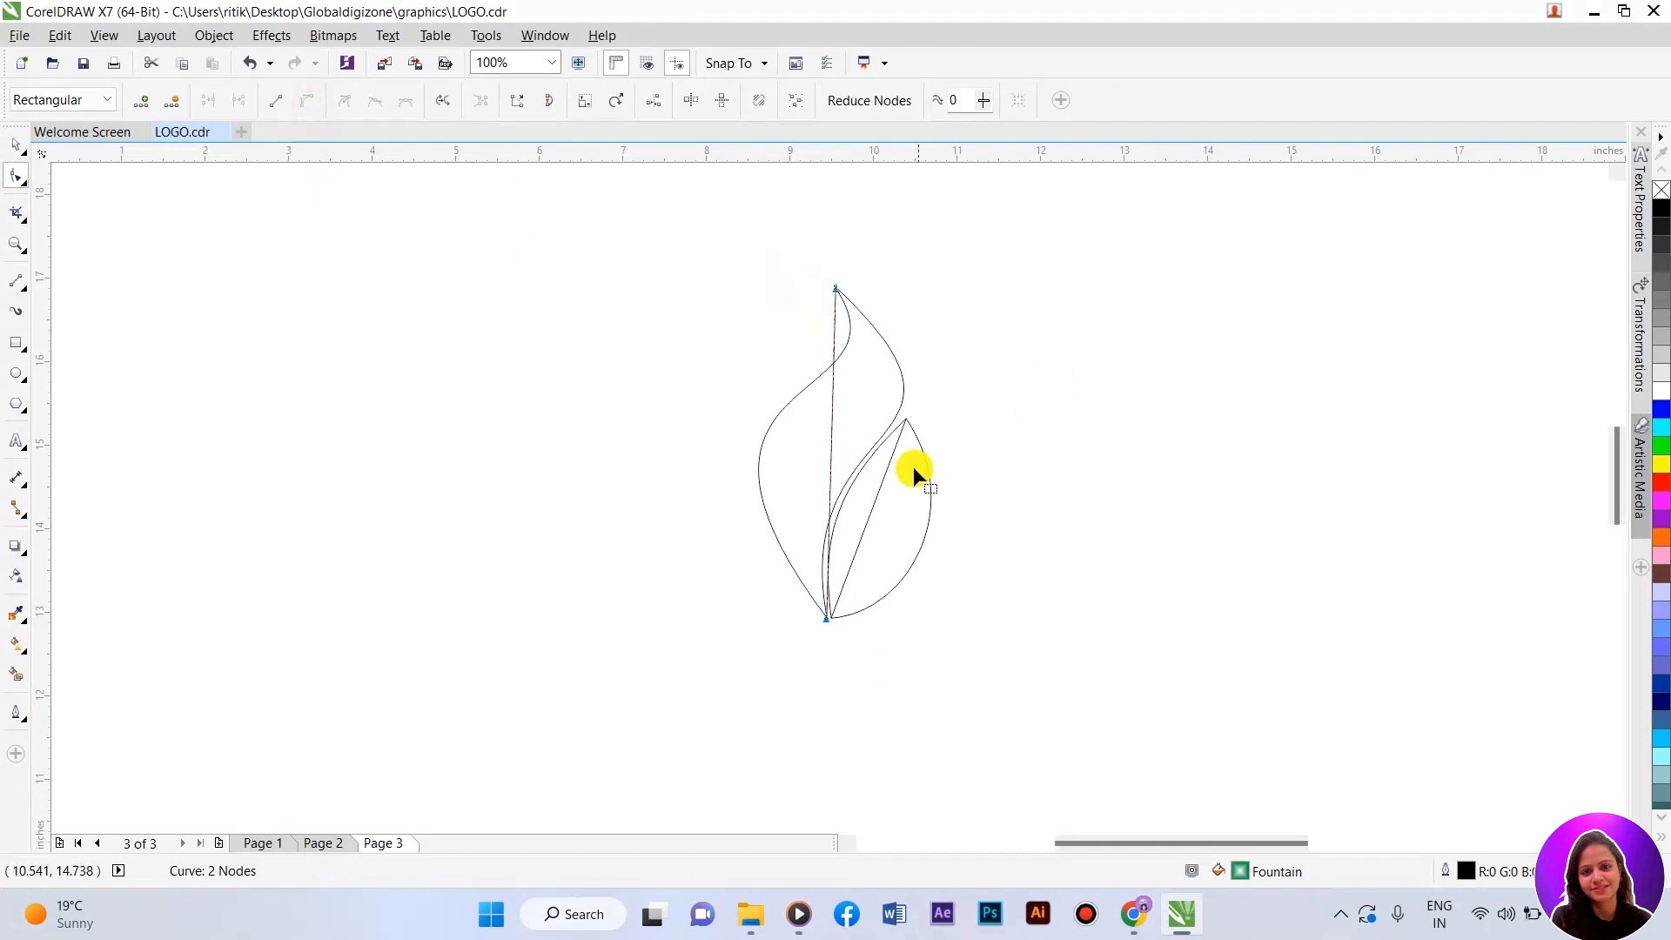
# Step: Bend the flame's dividing line into an S-curve, pulling its upper handle outward to the right and its lower handle up to the left
pyautogui.click(971, 454)
pyautogui.moveTo(693, 369); pyautogui.dragTo(933, 674)
pyautogui.moveTo(828, 324); pyautogui.dragTo(833, 368)
pyautogui.click(838, 294)
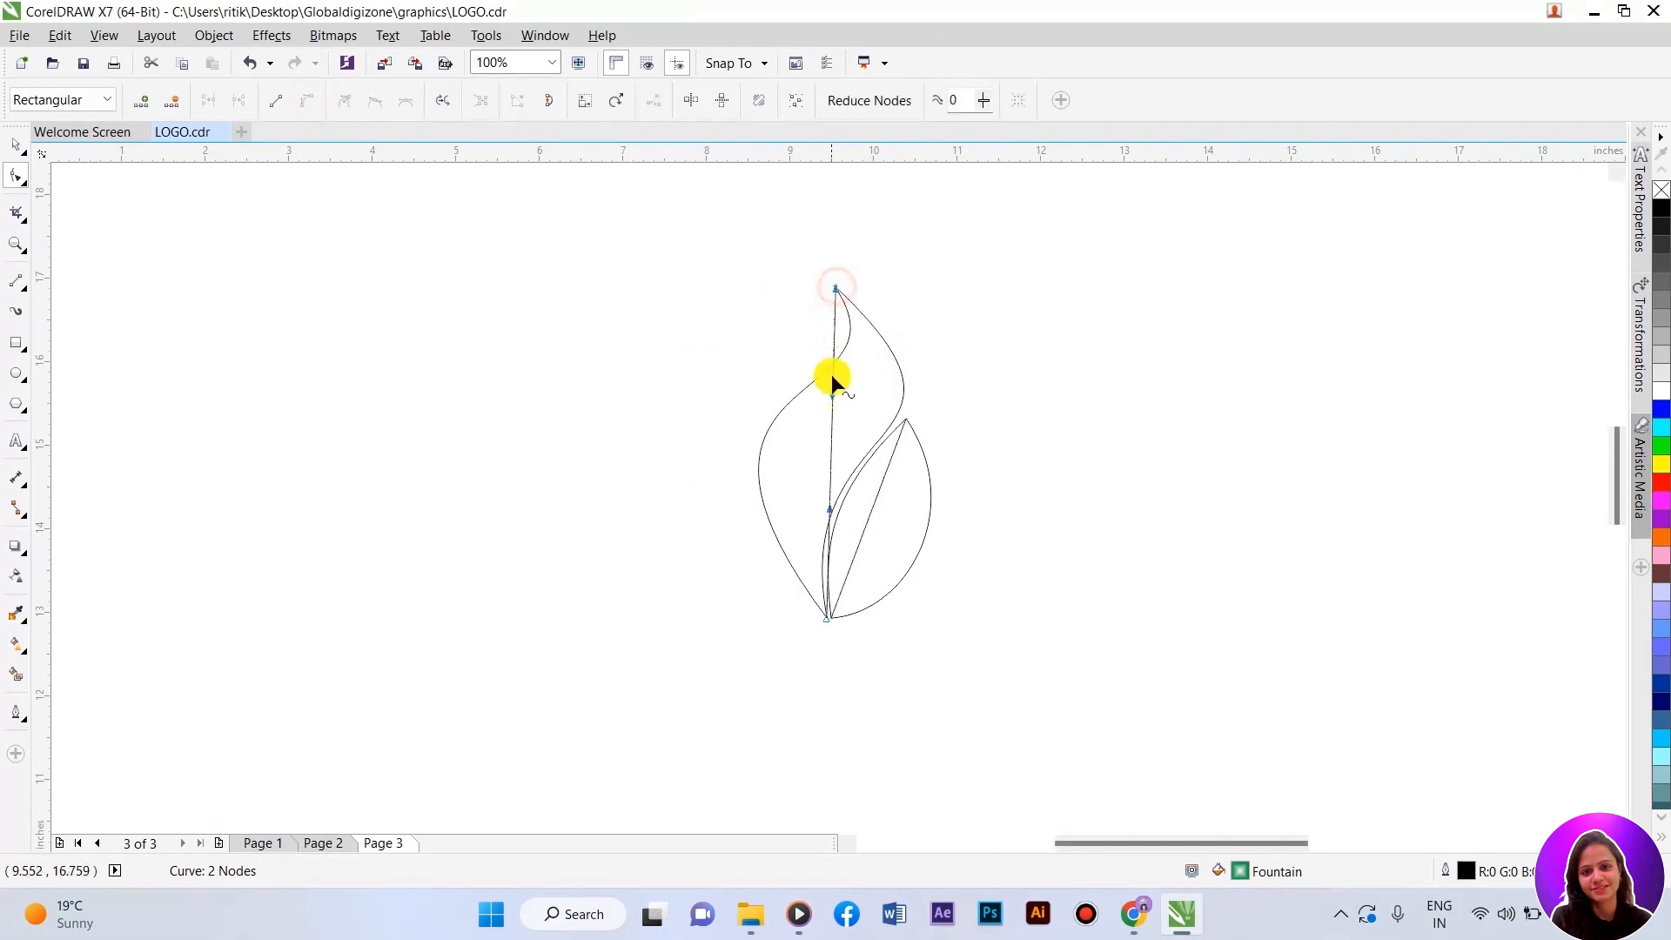
pyautogui.moveTo(832, 393); pyautogui.dragTo(906, 357)
pyautogui.moveTo(836, 505); pyautogui.dragTo(730, 420)
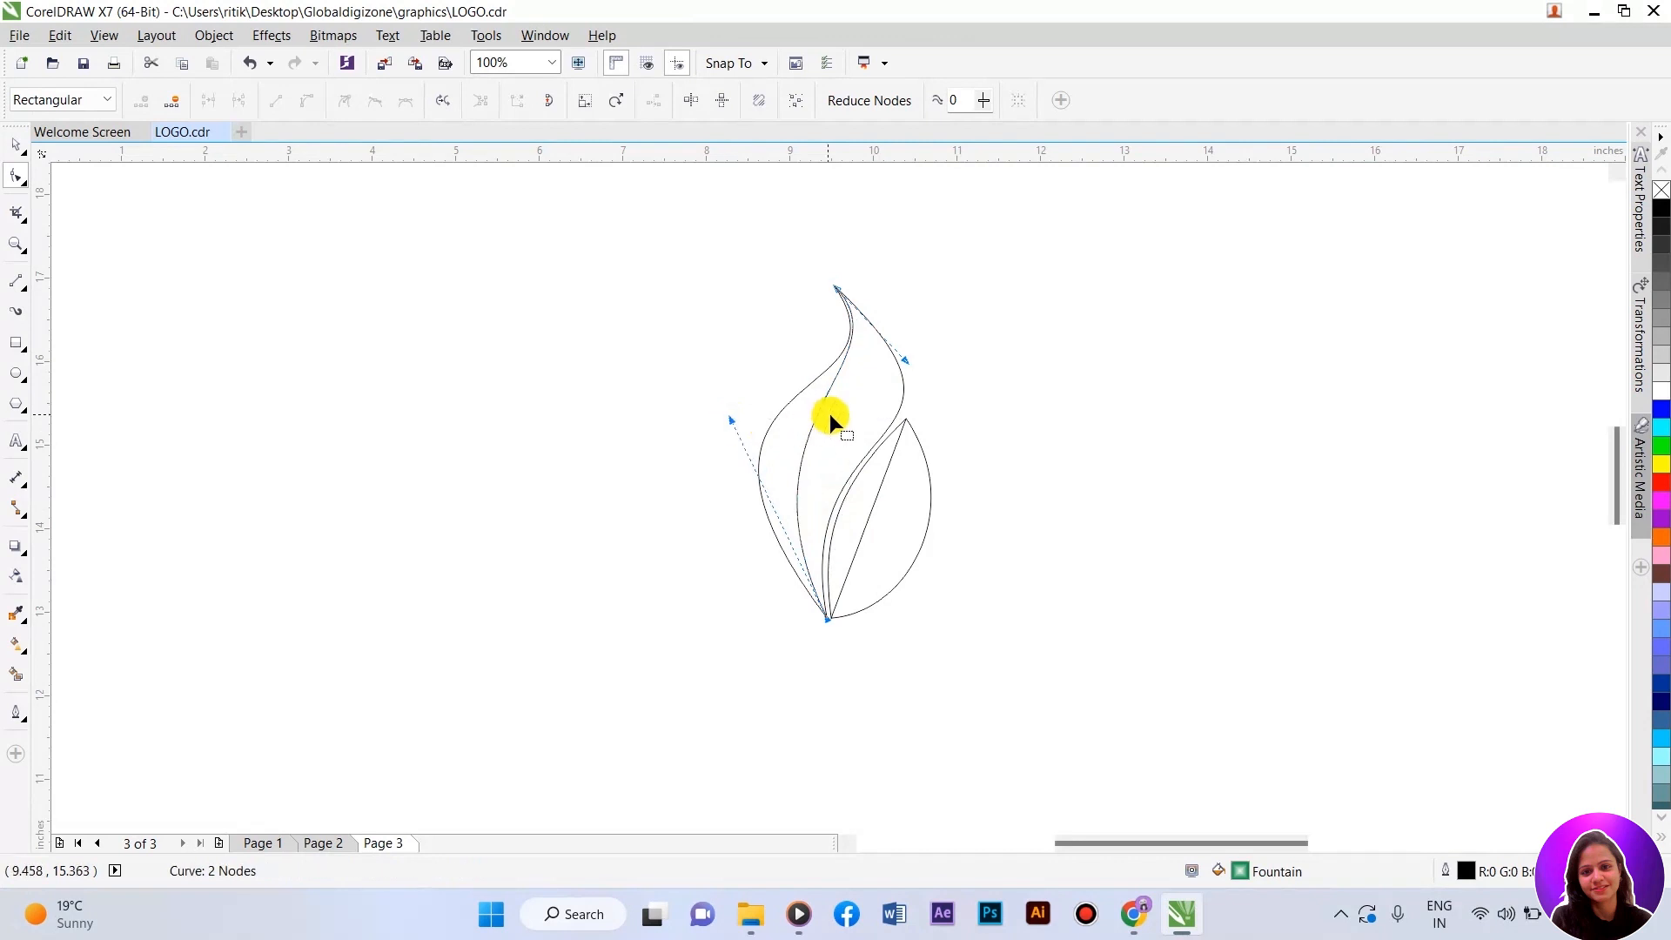
pyautogui.scroll(2, 828, 417)
pyautogui.moveTo(977, 303); pyautogui.dragTo(1065, 449)
pyautogui.moveTo(628, 421); pyautogui.dragTo(605, 350)
pyautogui.scroll(-2, 963, 529)
# Step: Bend the leaf's dividing line into a gentle S-curve by pulling its lower handle right and its upper handle slightly left
pyautogui.click(942, 552)
pyautogui.scroll(4, 967, 477)
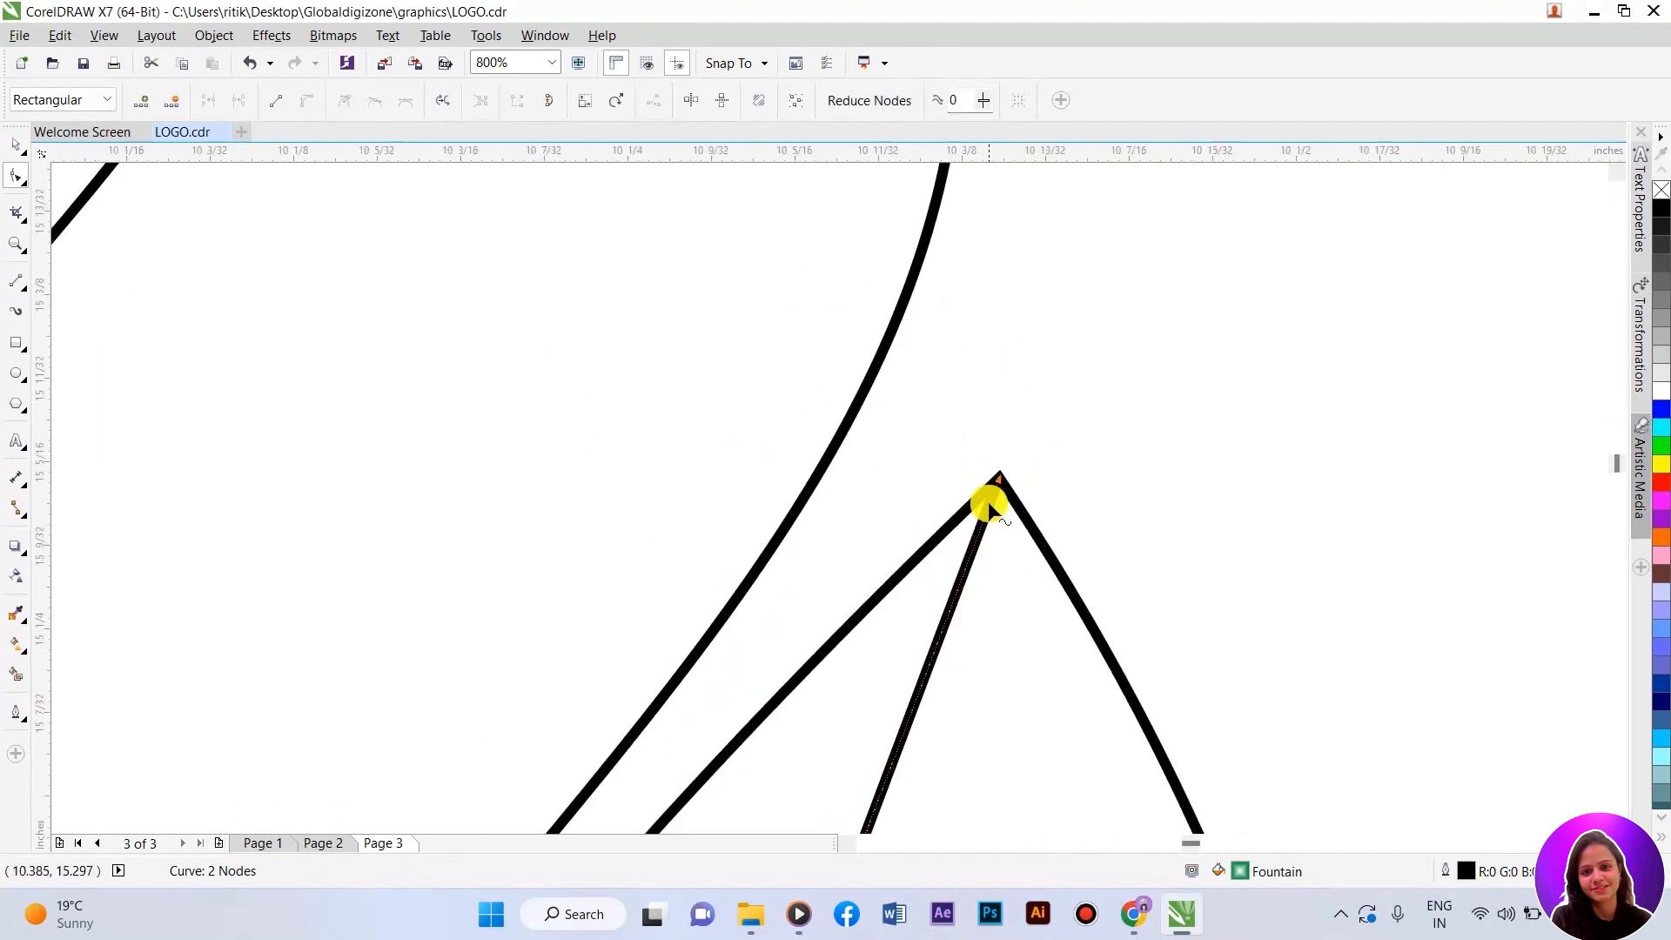
pyautogui.scroll(-3, 1033, 418)
pyautogui.scroll(-3, 913, 639)
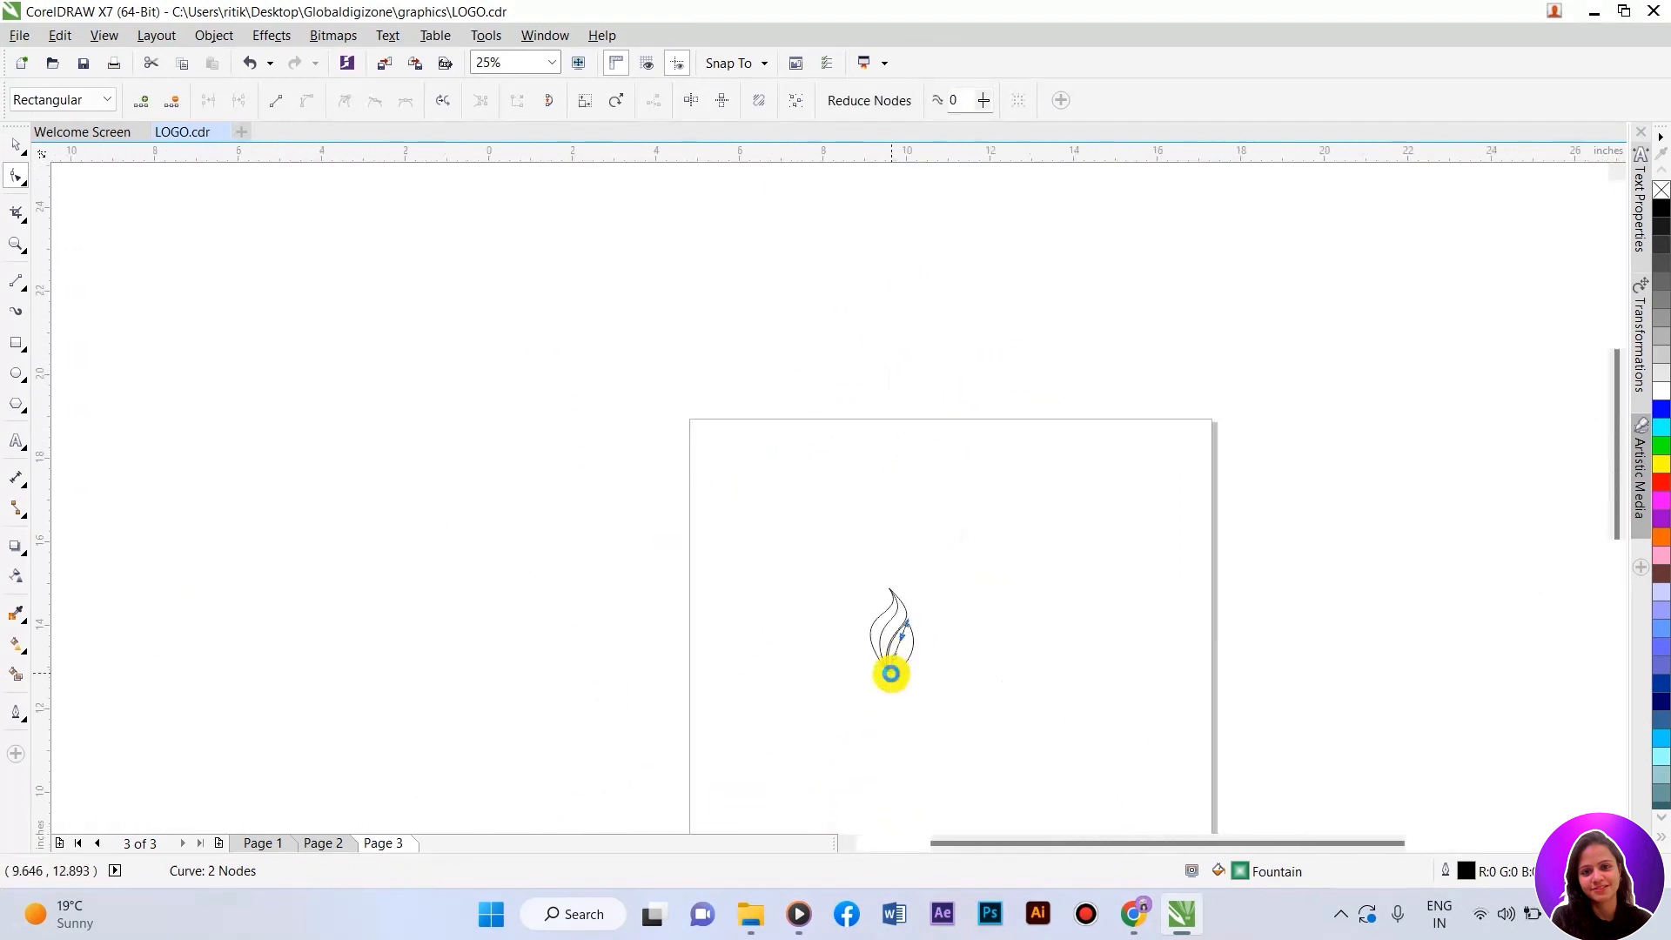
pyautogui.scroll(6, 892, 675)
pyautogui.scroll(-6, 505, 515)
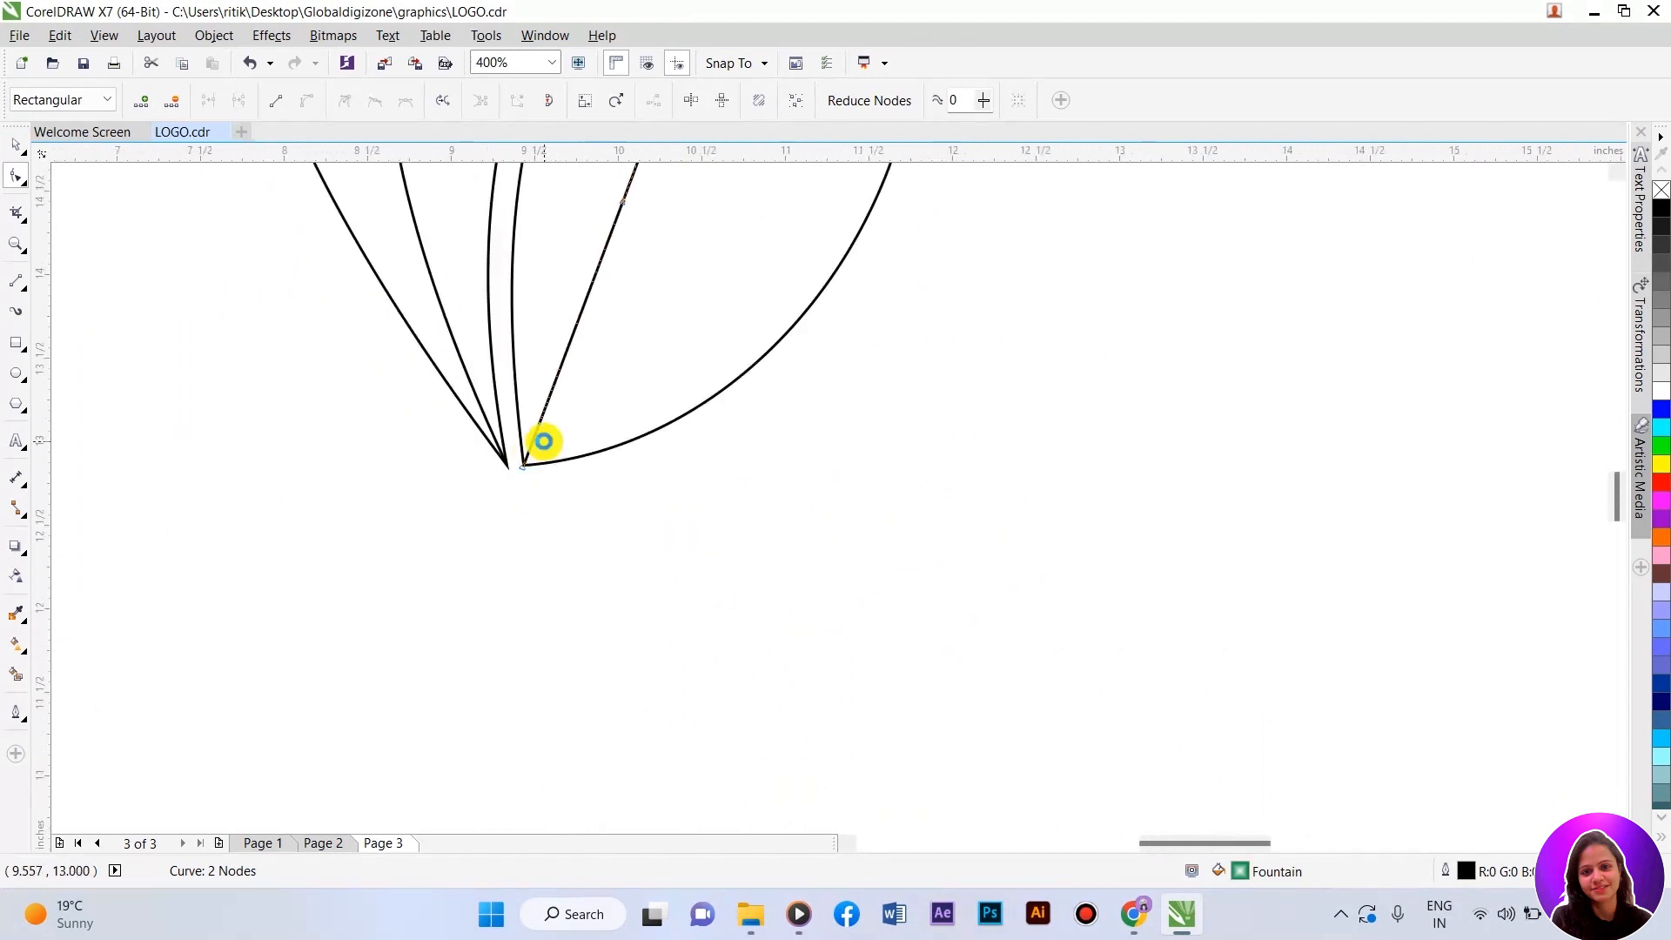
pyautogui.click(604, 421)
pyautogui.moveTo(603, 422); pyautogui.dragTo(609, 426)
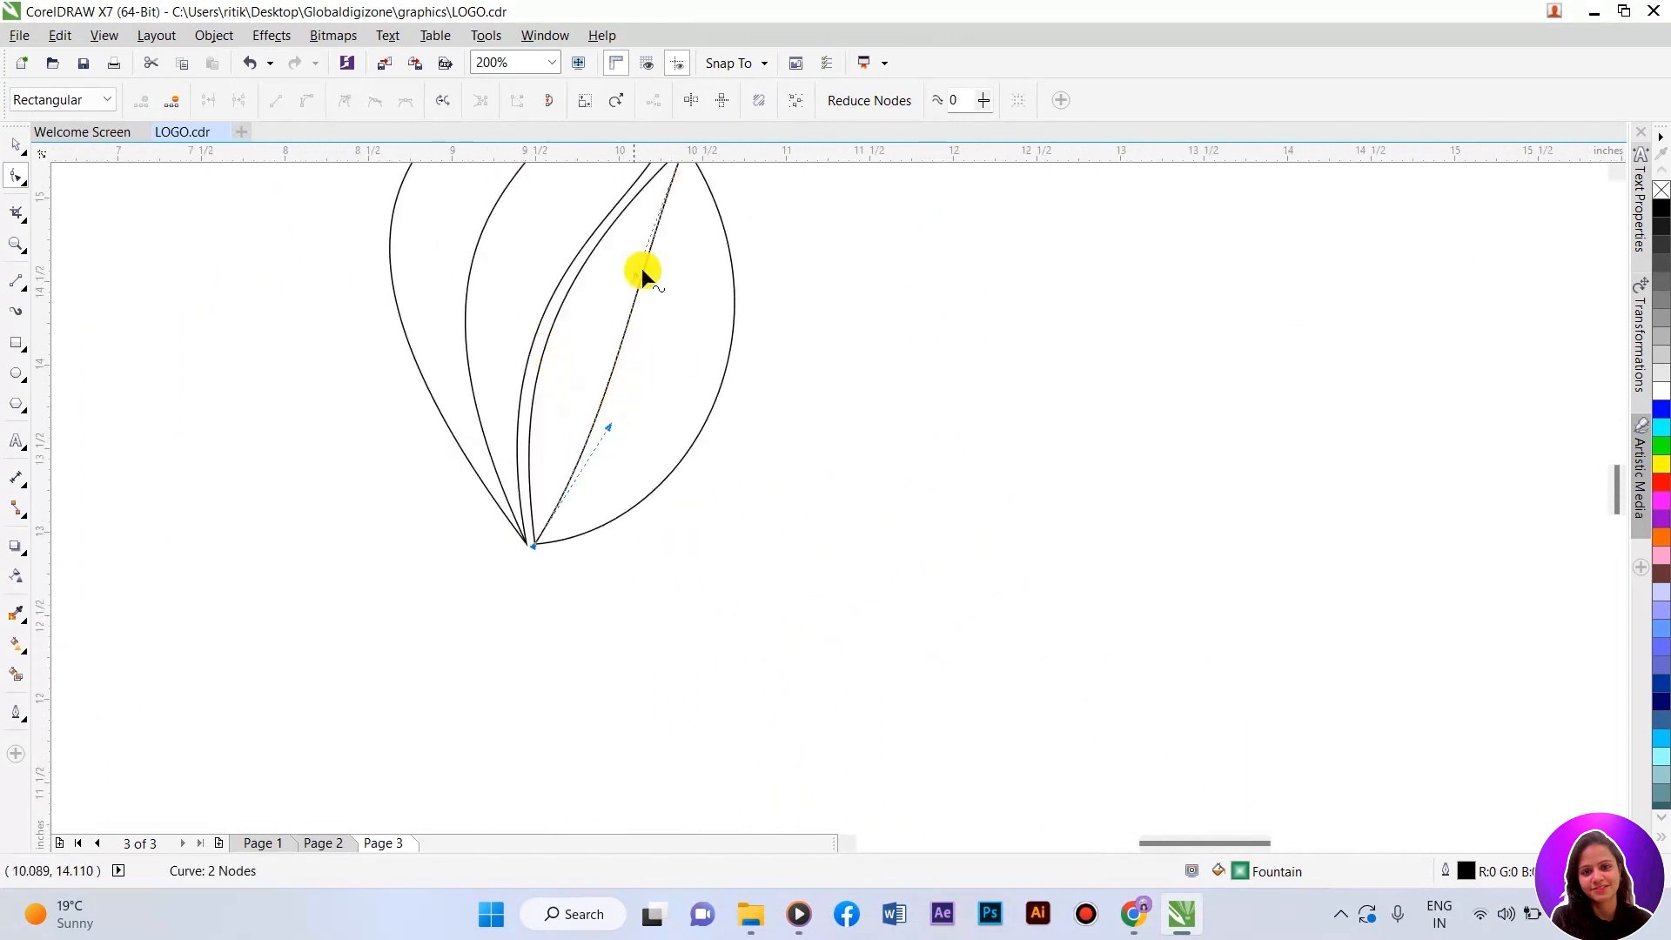
pyautogui.moveTo(636, 274); pyautogui.dragTo(627, 266)
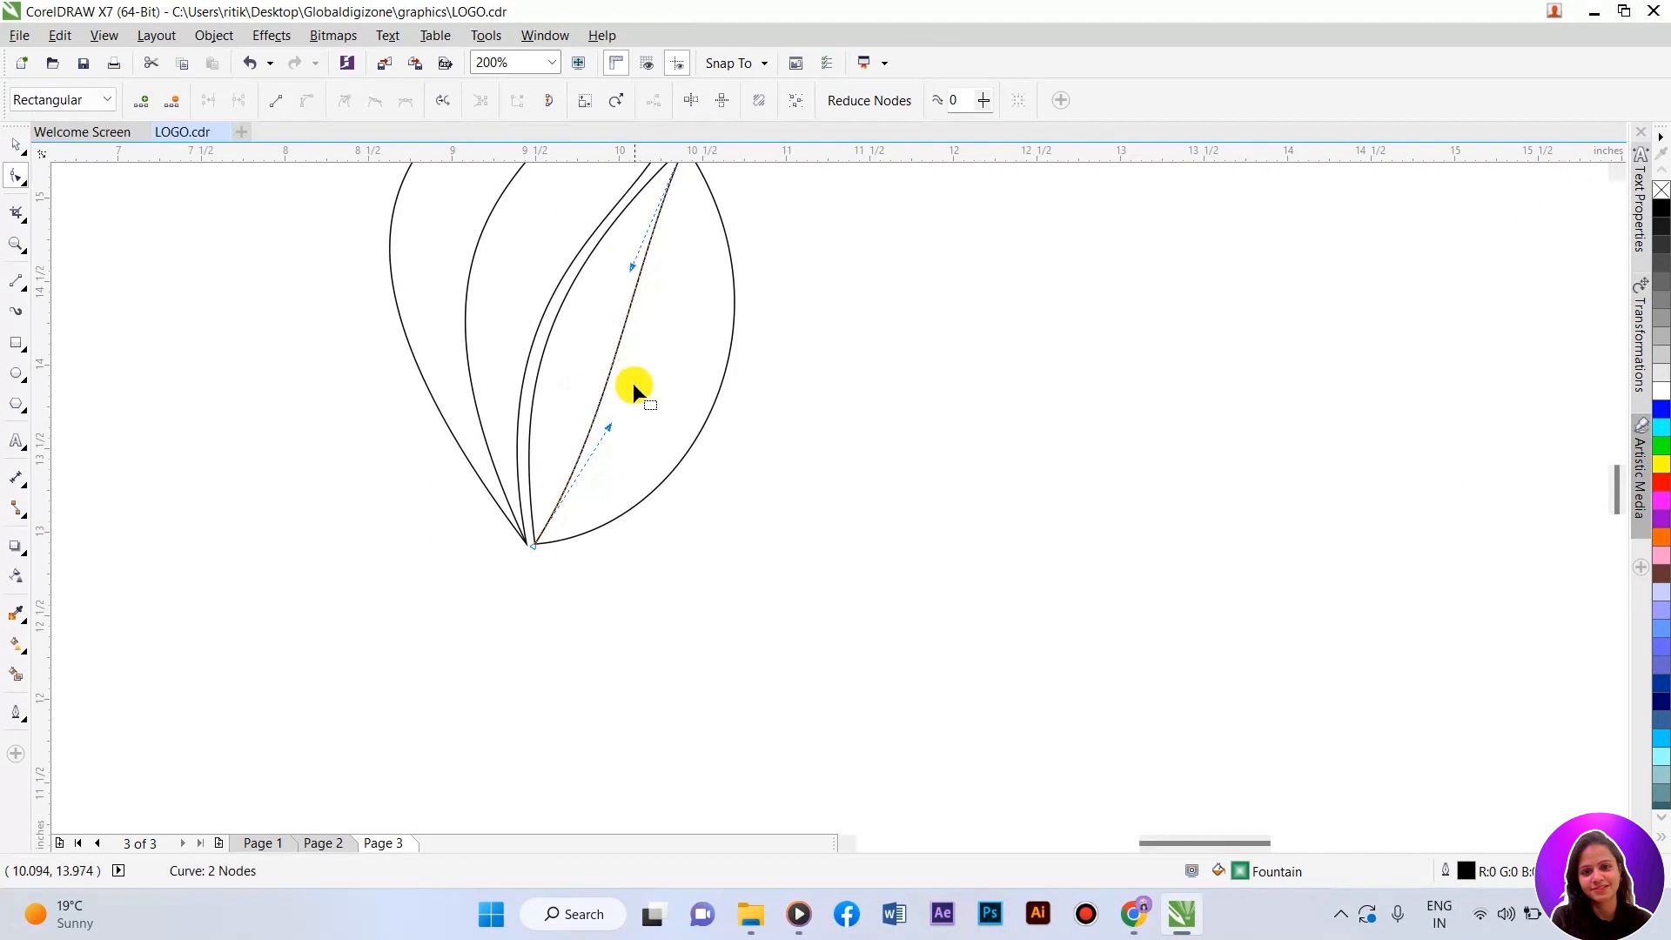
# Step: Fine-tune a handle of the leaf's dividing curve and deselect the curve
pyautogui.scroll(-2, 731, 450)
pyautogui.scroll(2, 666, 336)
pyautogui.moveTo(670, 337); pyautogui.dragTo(679, 350)
pyautogui.scroll(-2, 808, 402)
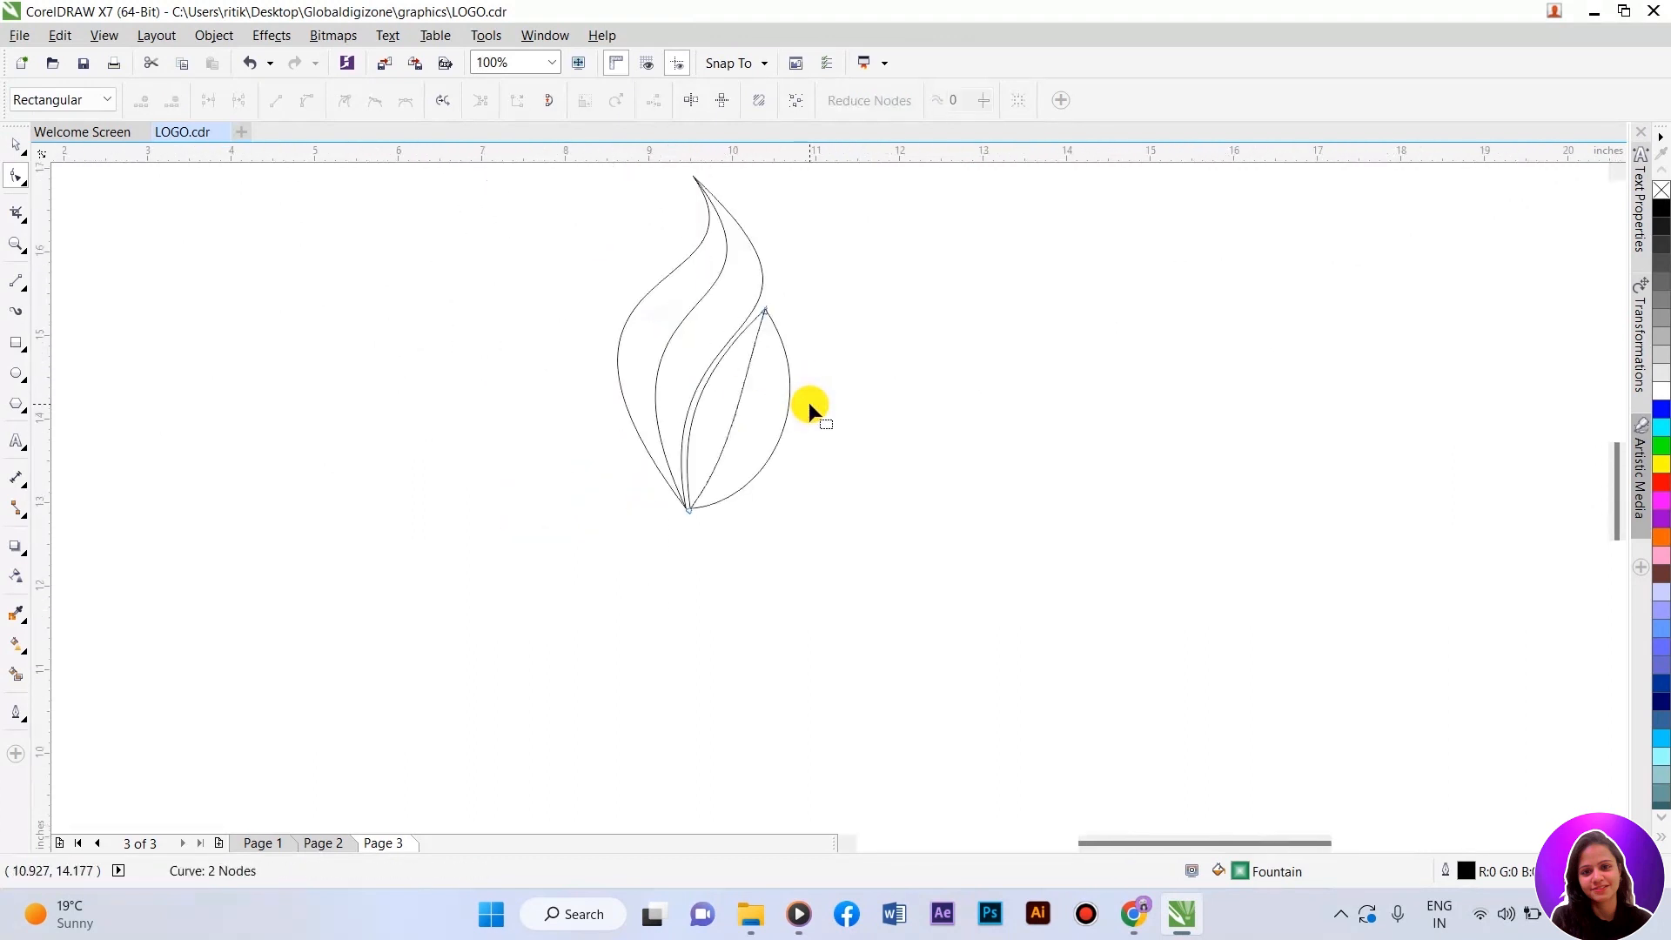
pyautogui.press('space')
pyautogui.scroll(-2, 879, 456)
pyautogui.scroll(3, 822, 412)
pyautogui.scroll(-1, 702, 407)
pyautogui.click(993, 441)
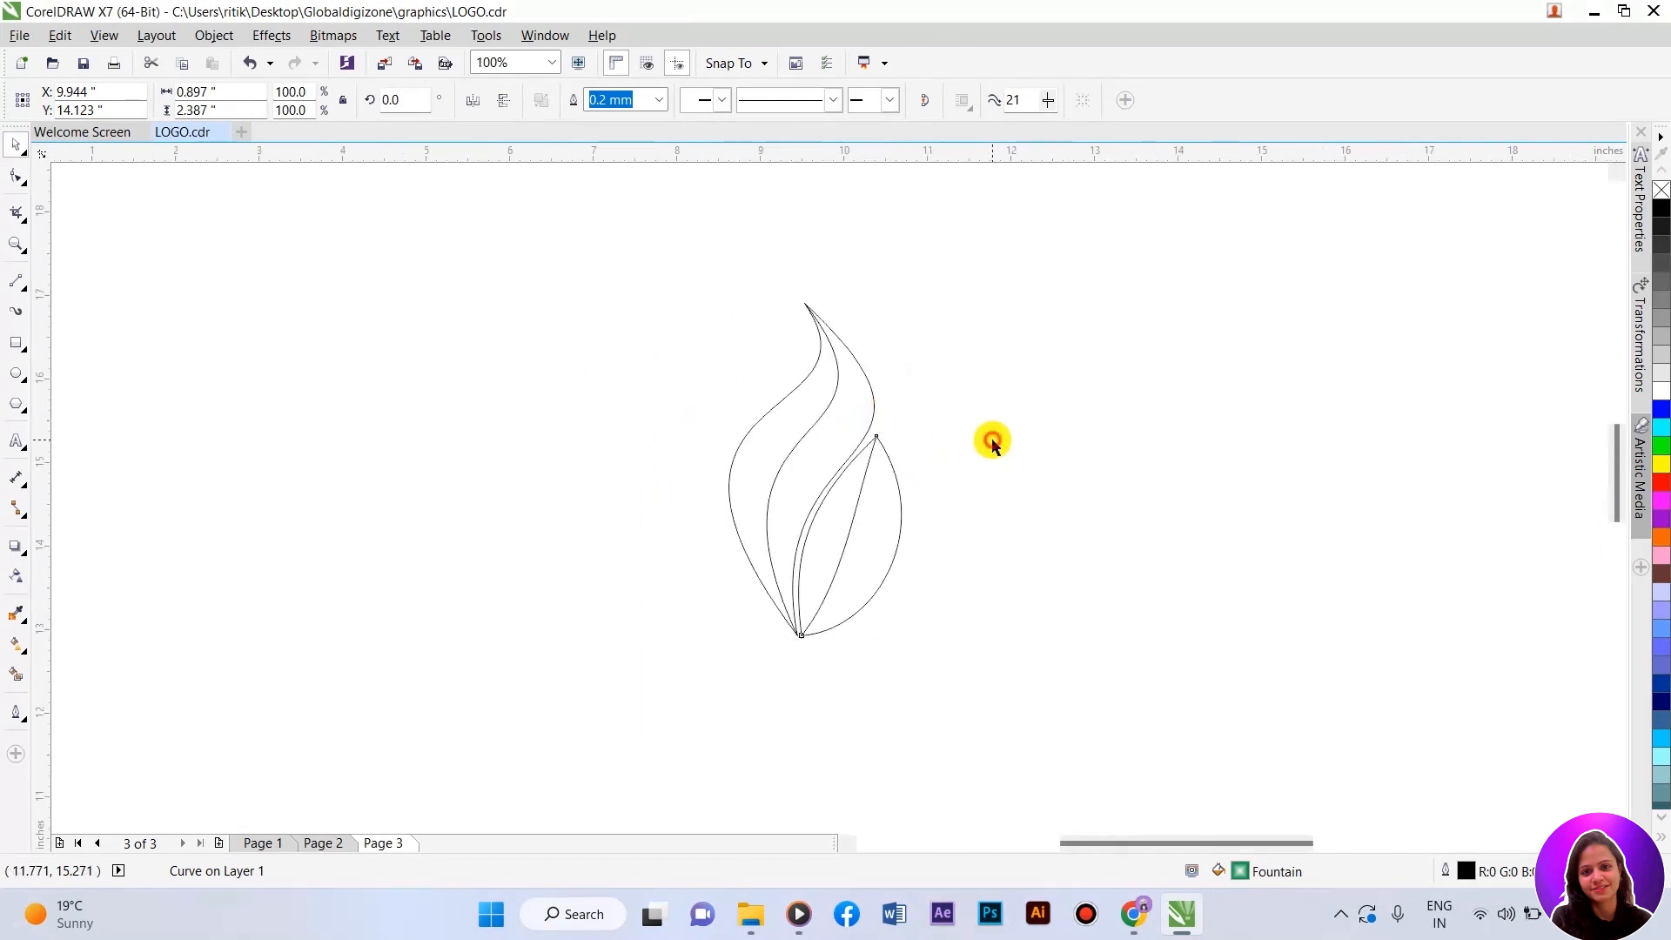
# Step: Try to fill the flame's left section with pink #FF99FF using Smart Fill, then undo the fill
pyautogui.click(26, 663)
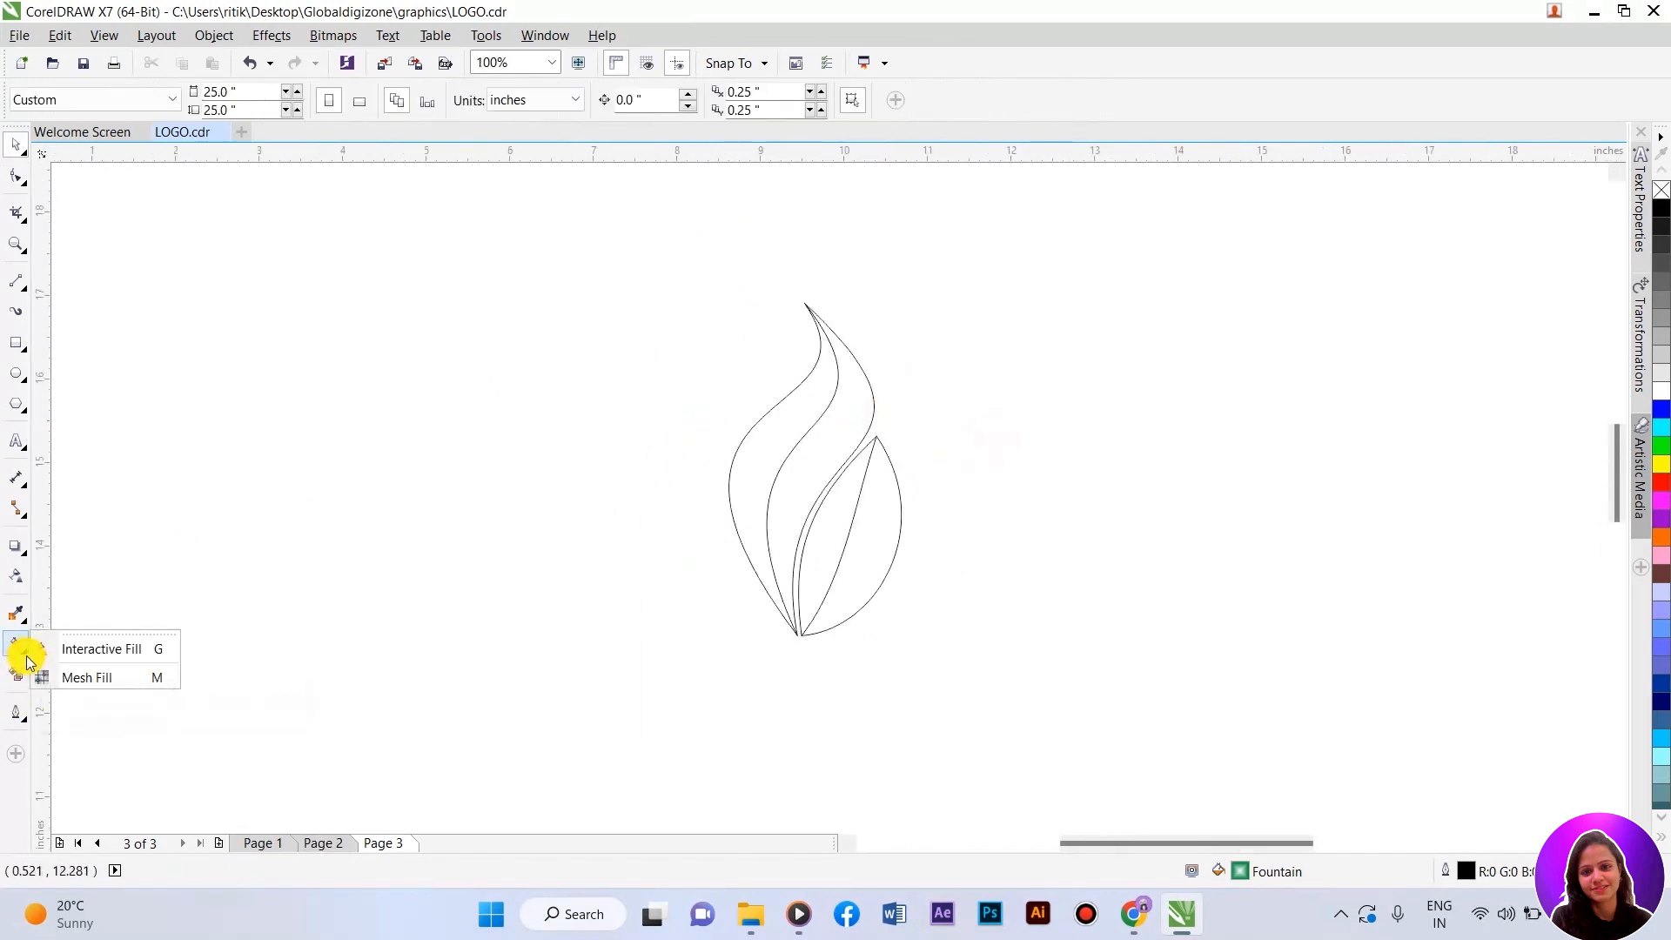
pyautogui.click(37, 675)
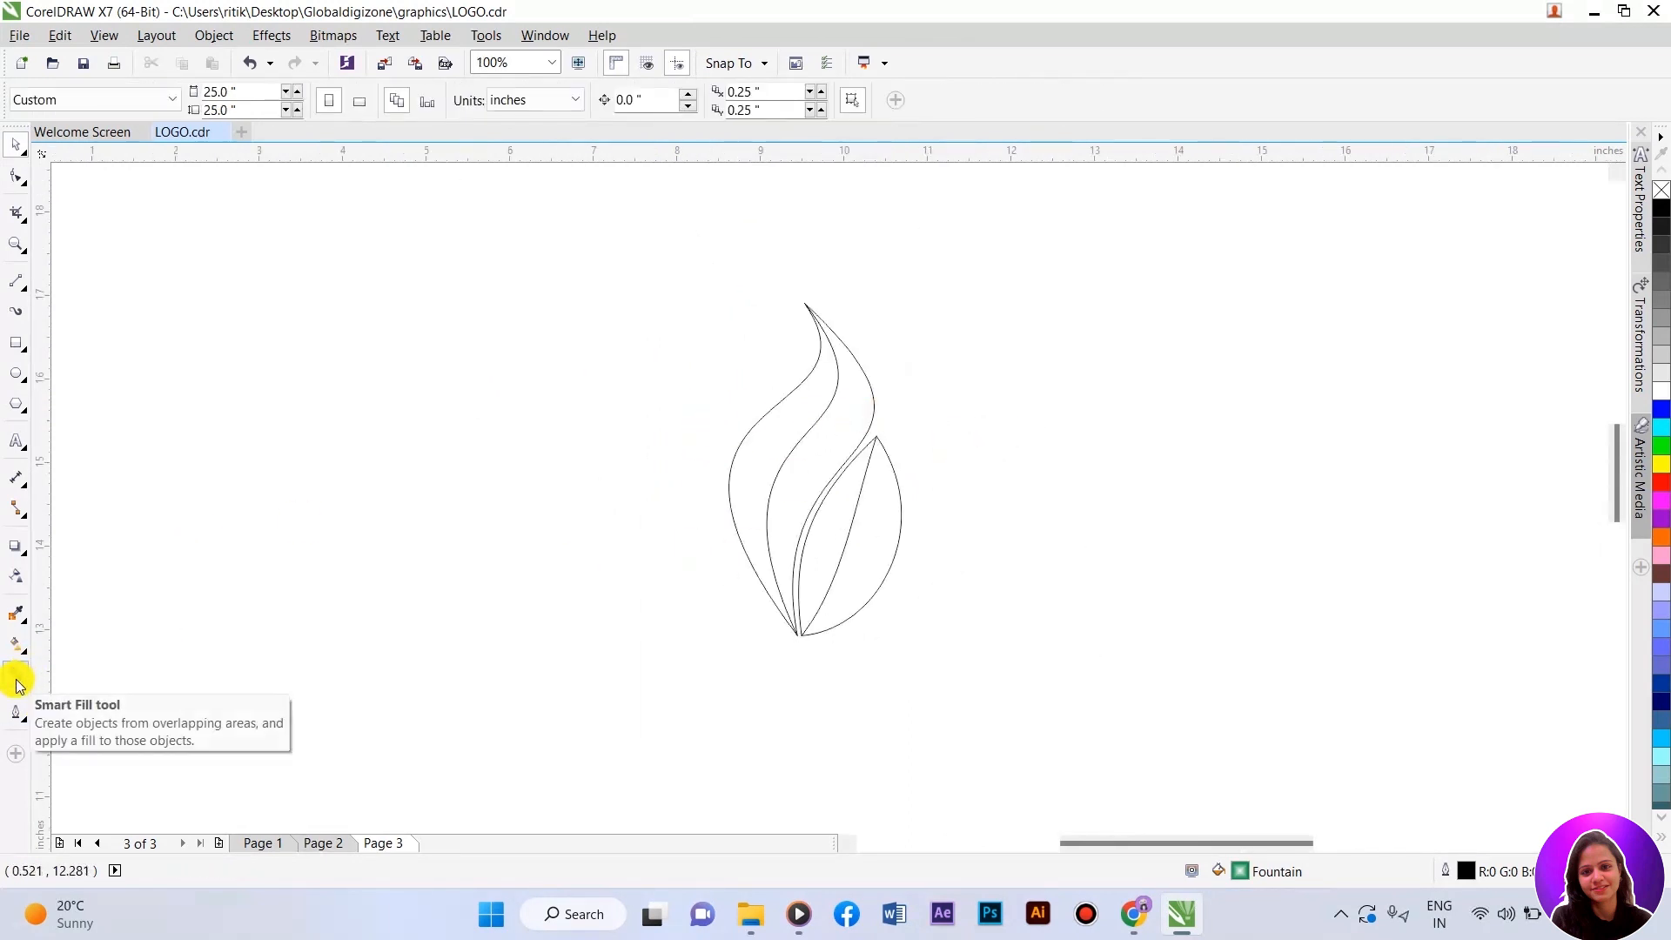
pyautogui.click(16, 675)
pyautogui.click(768, 431)
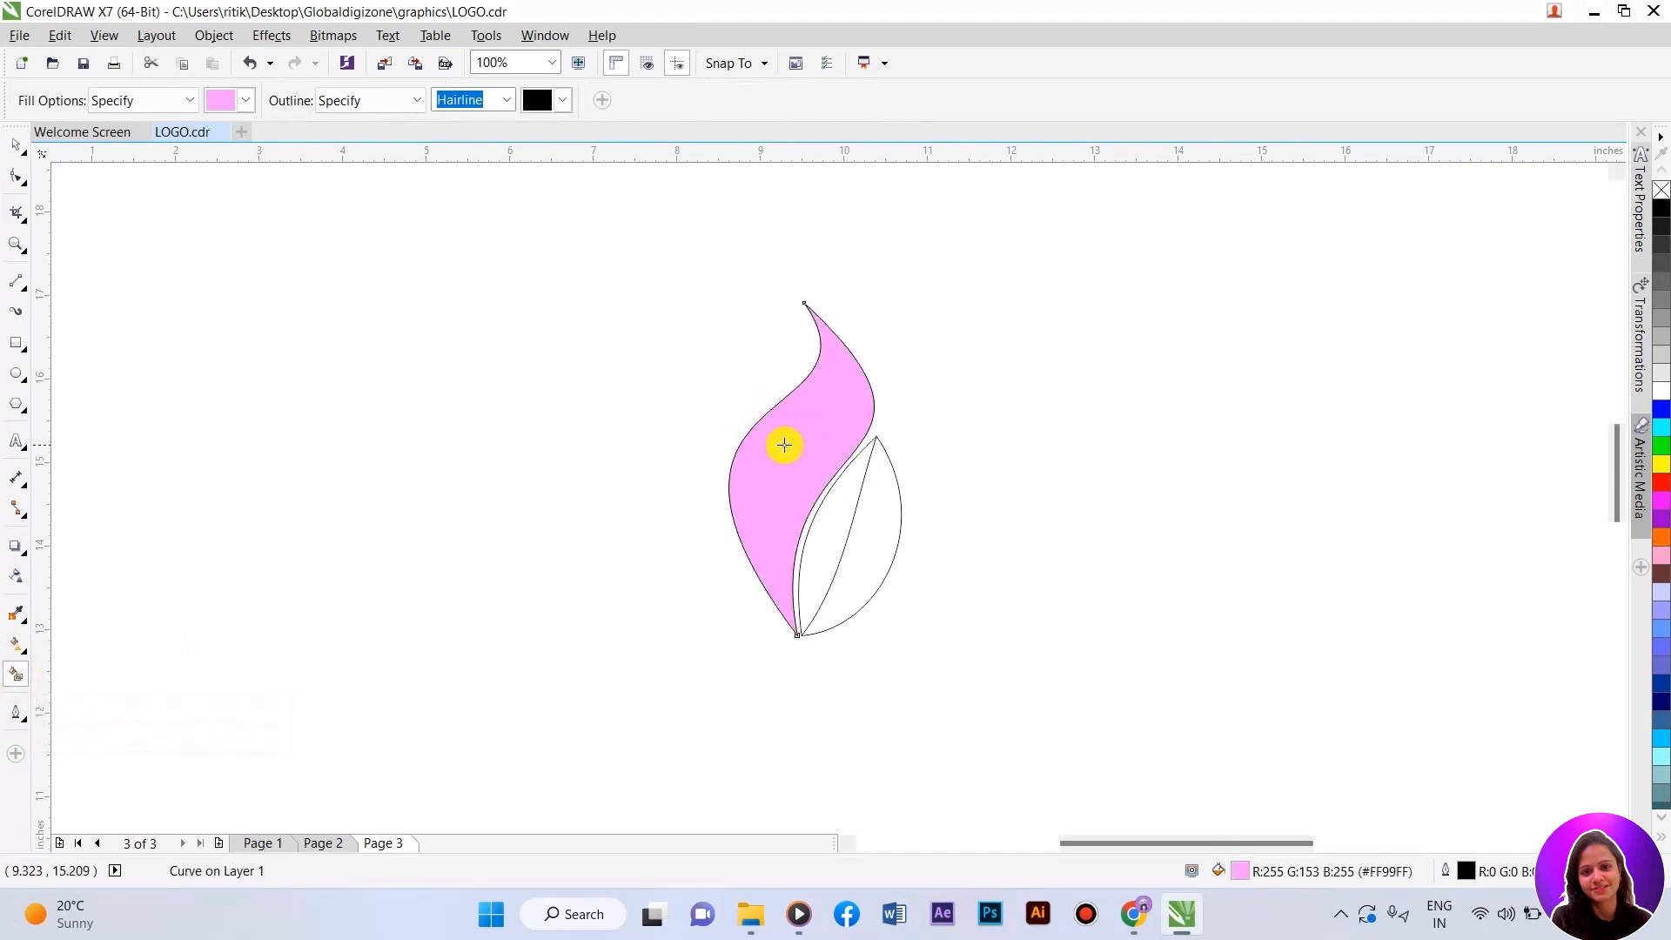
pyautogui.press('space')
pyautogui.hotkey('ctrl', 'z')
# Step: Move the bottom node of the flame's dividing curve about 0.01 inches further into the flame's bottom tip
pyautogui.press('space')
pyautogui.press('space')
pyautogui.doubleClick(786, 456)
pyautogui.scroll(2, 744, 599)
pyautogui.scroll(6, 754, 609)
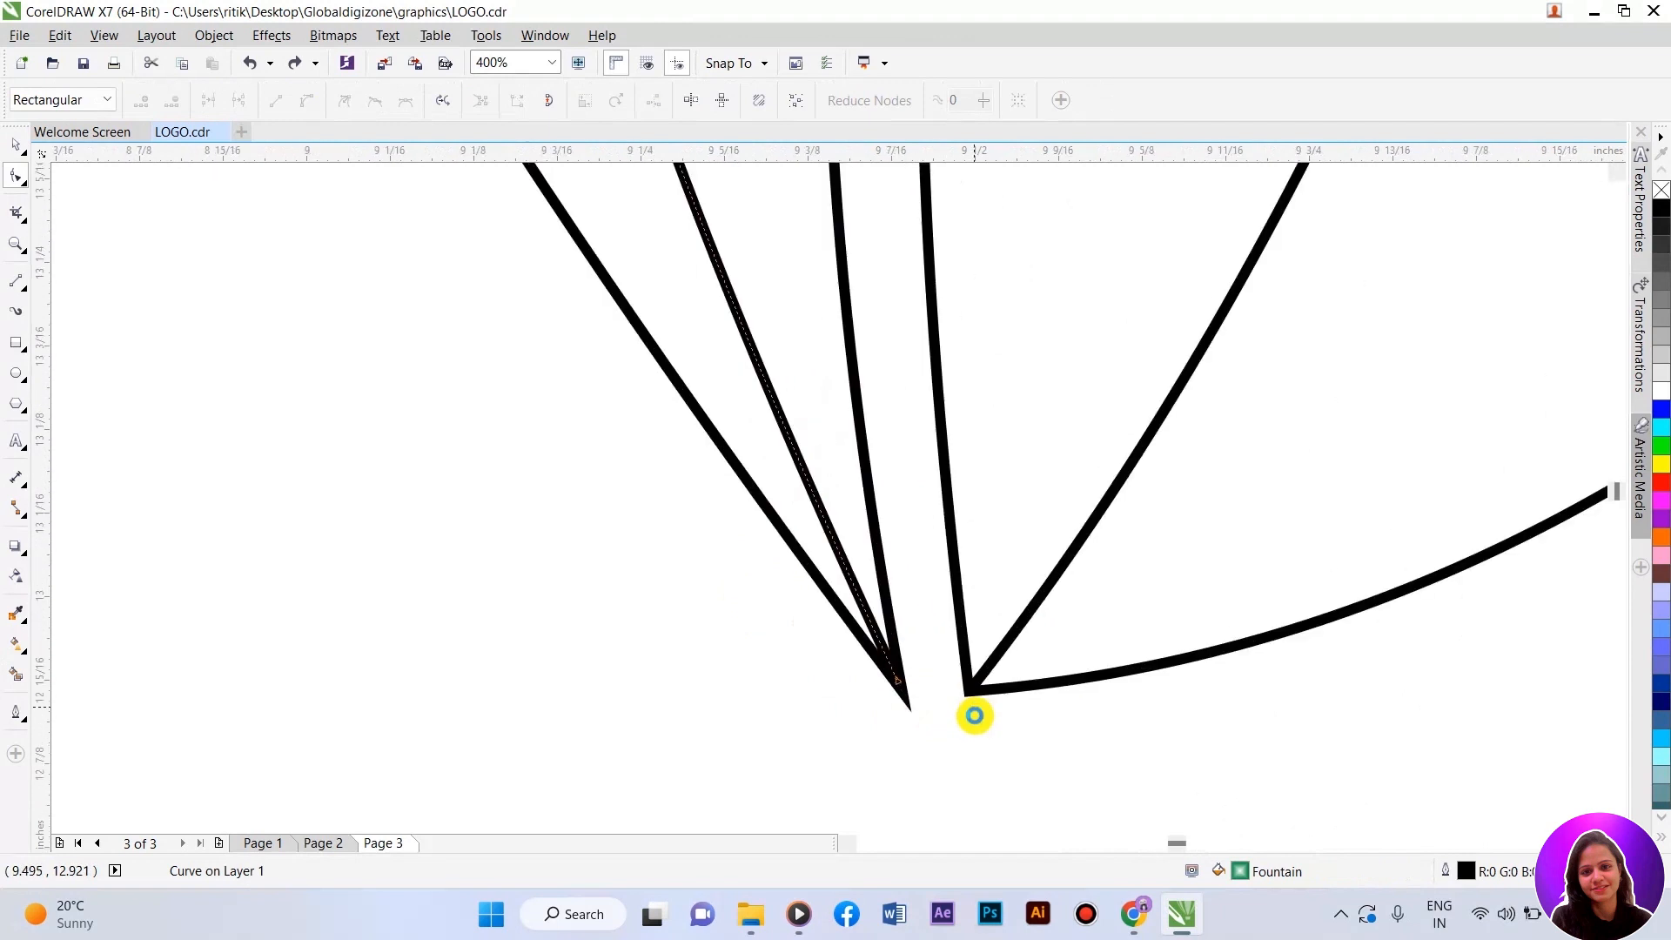
pyautogui.moveTo(778, 565); pyautogui.dragTo(795, 624)
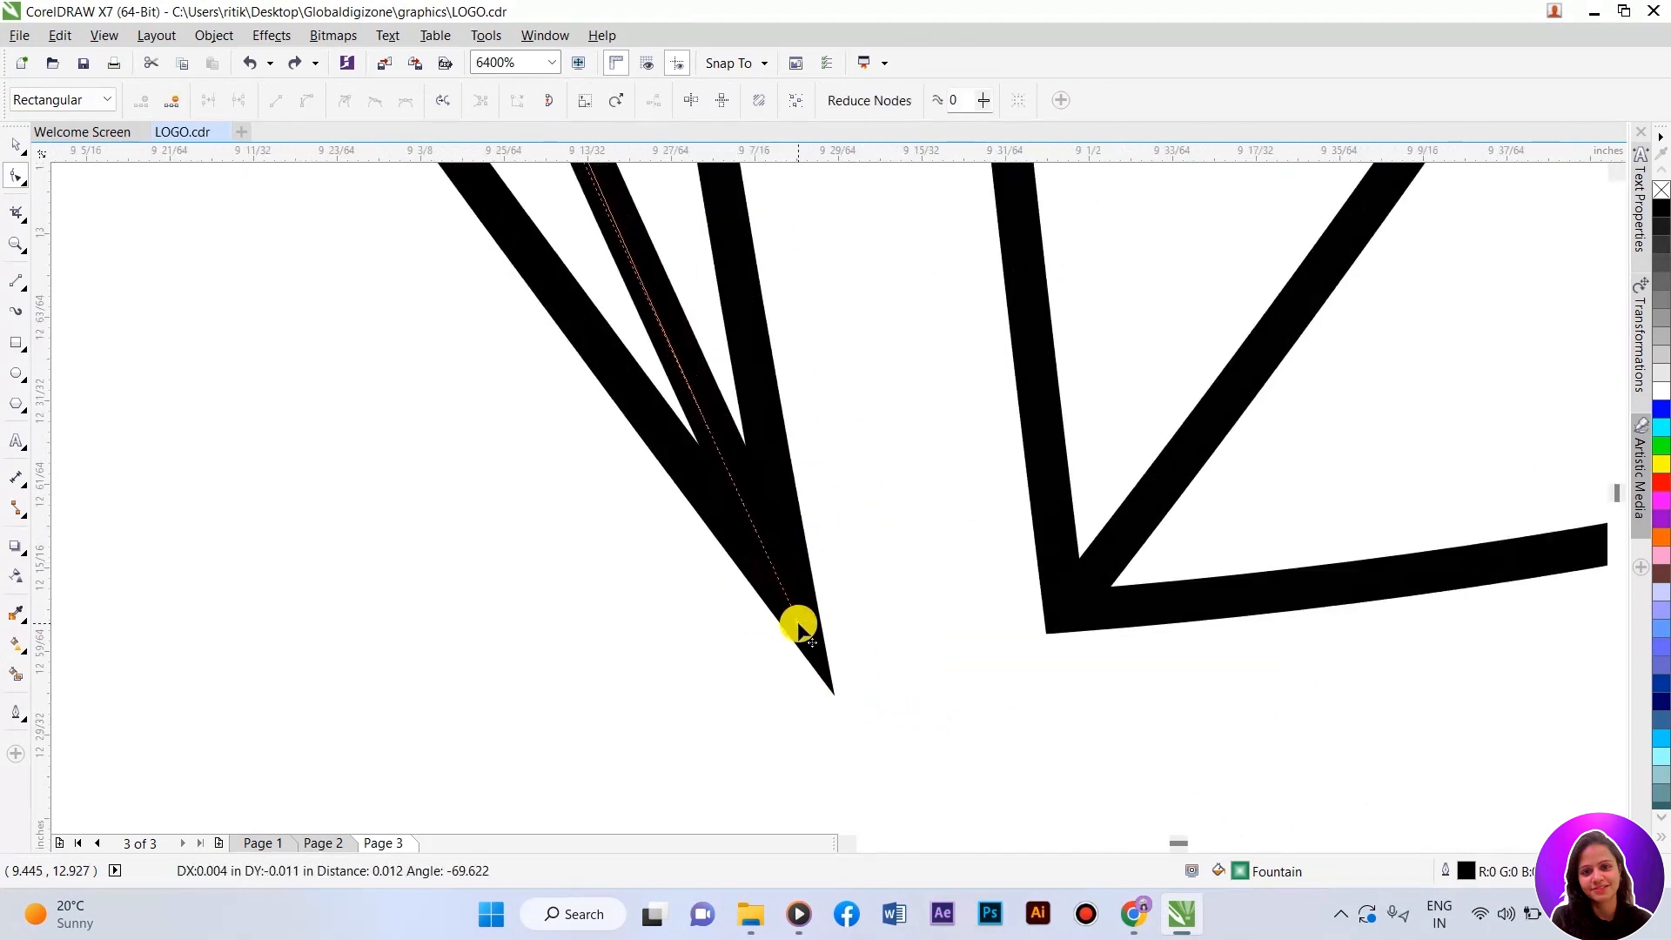
pyautogui.scroll(1, 852, 676)
pyautogui.moveTo(757, 574); pyautogui.dragTo(757, 573)
# Step: Move the top node of the flame's dividing curve closer into the flame's top tip, then deselect the curve
pyautogui.scroll(-7, 795, 690)
pyautogui.scroll(7, 810, 361)
pyautogui.moveTo(1025, 551); pyautogui.dragTo(885, 361)
pyautogui.scroll(-2, 879, 358)
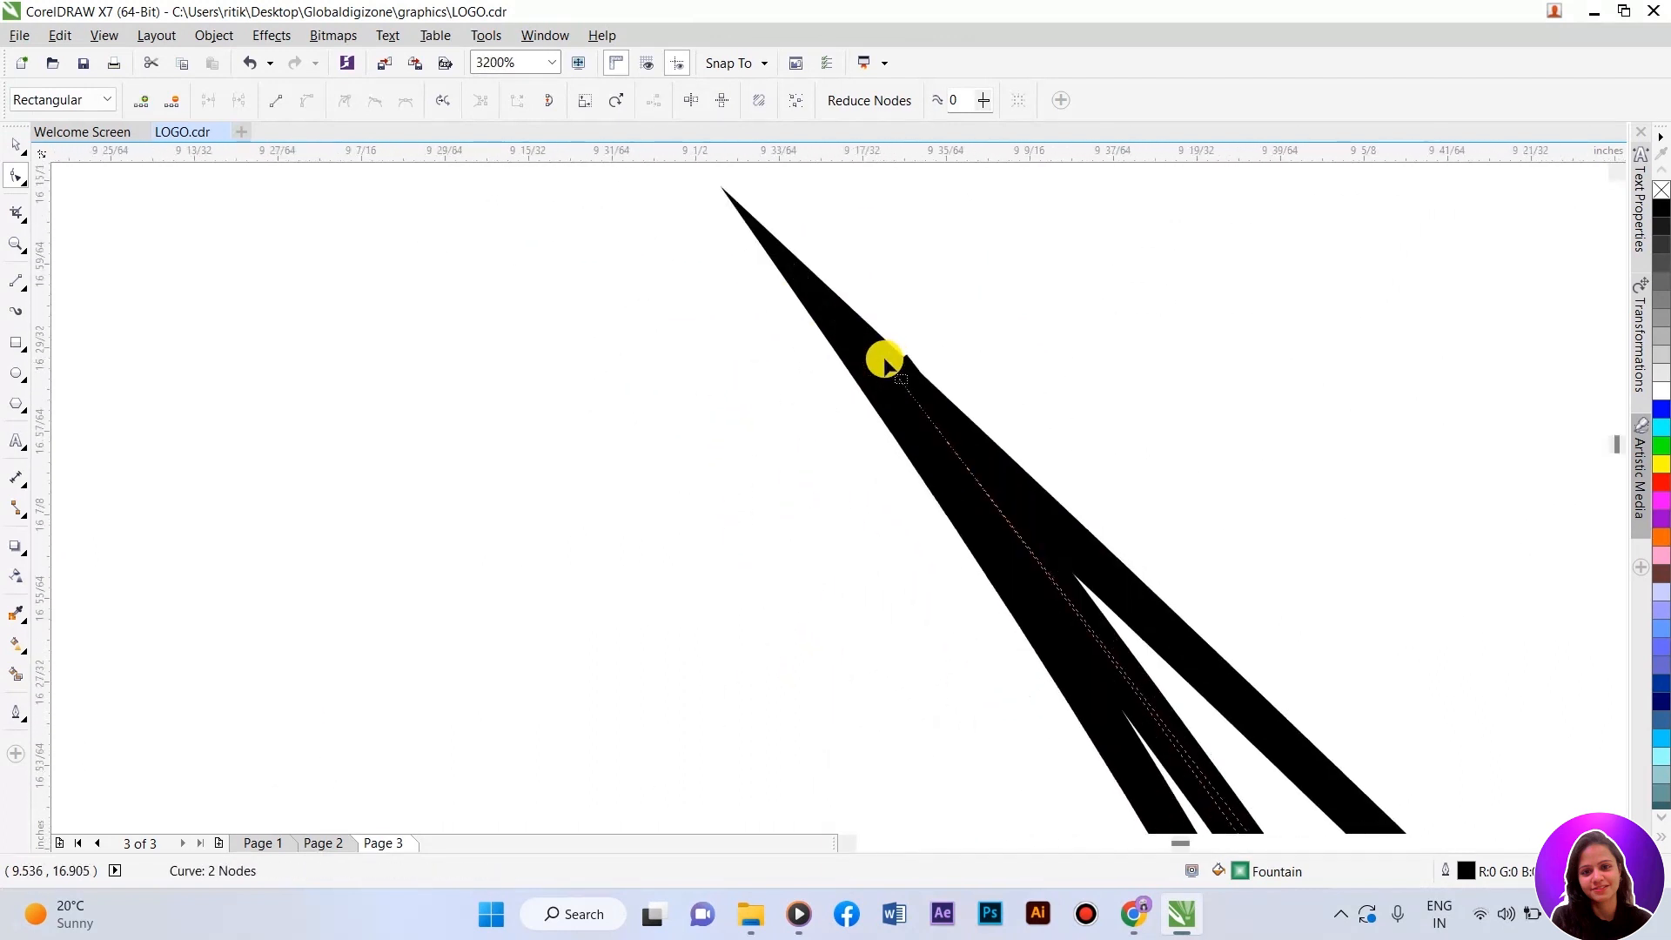
pyautogui.scroll(2, 884, 357)
pyautogui.scroll(-5, 854, 357)
pyautogui.scroll(-3, 875, 438)
pyautogui.scroll(2, 870, 529)
pyautogui.scroll(-2, 870, 529)
pyautogui.press('space')
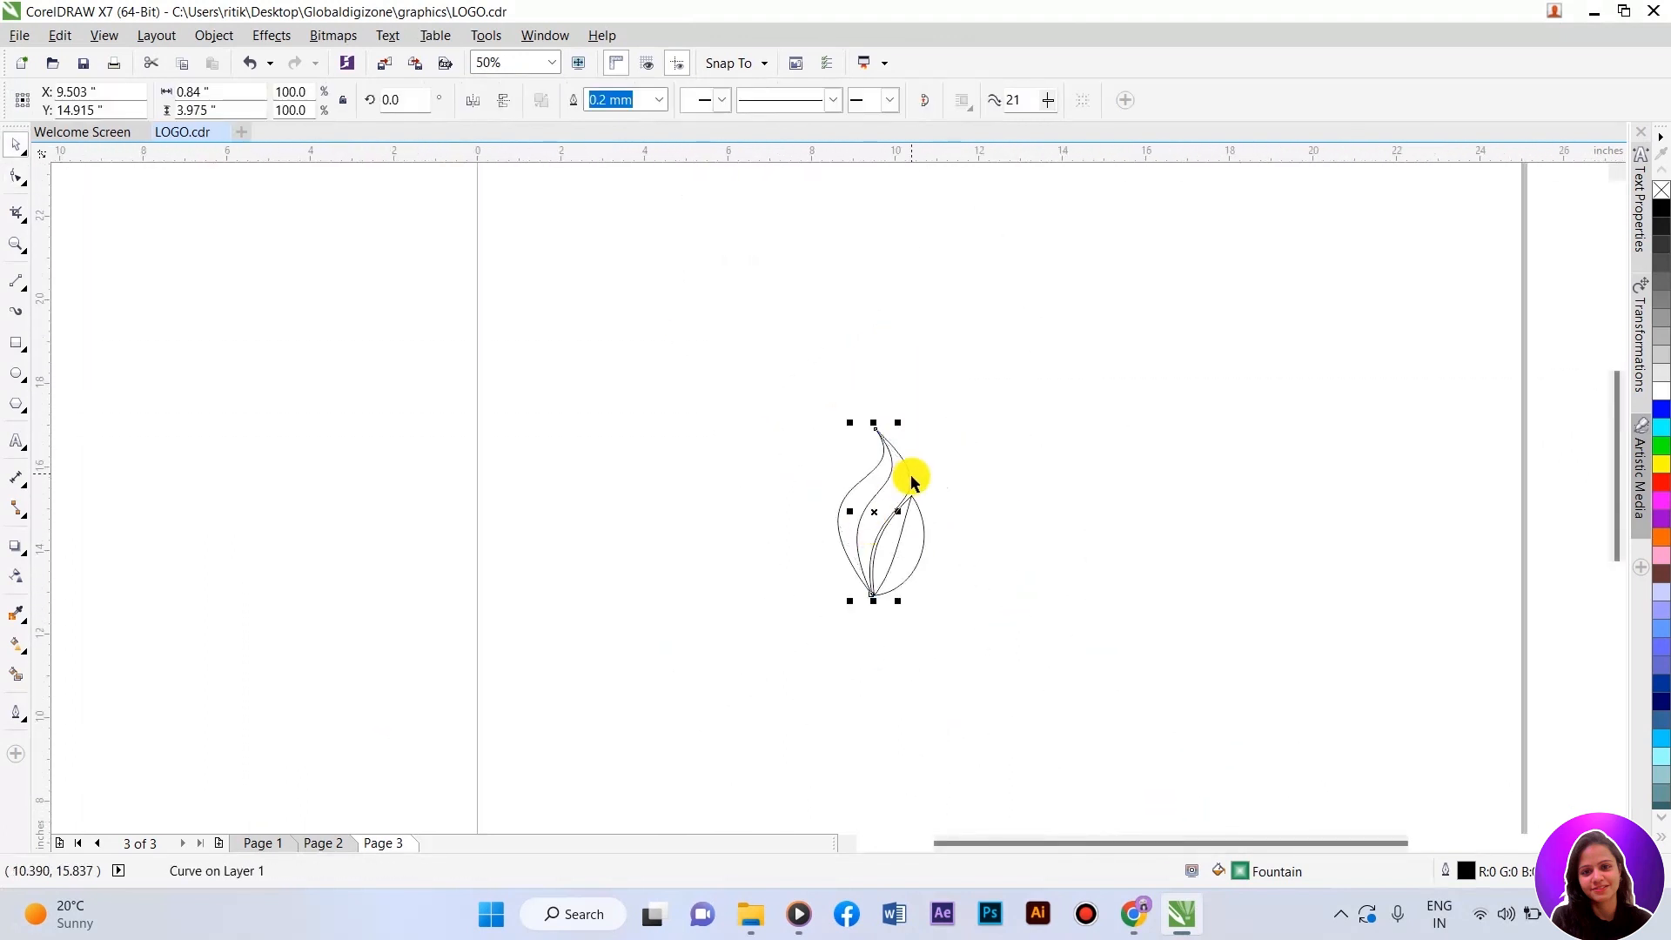
pyautogui.scroll(1, 911, 478)
pyautogui.press('Escape')
# Step: Fill the flame's left and right sections with pink #FF99FF and a black hairline outline using Smart Fill
pyautogui.click(19, 676)
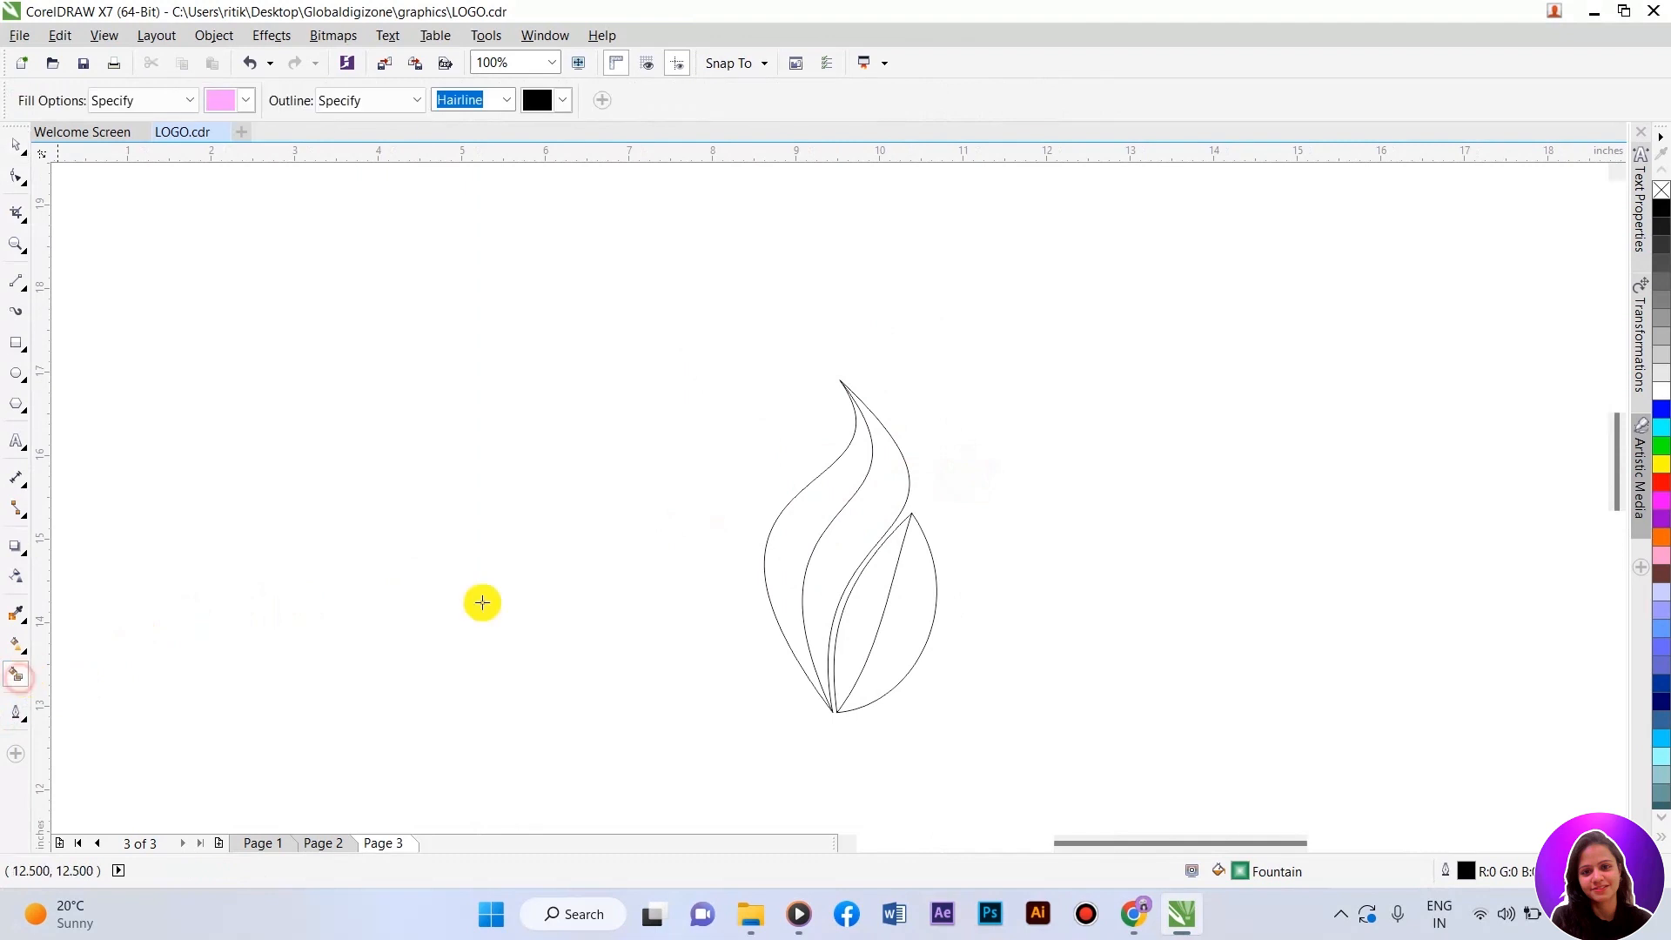
pyautogui.click(854, 502)
pyautogui.click(247, 101)
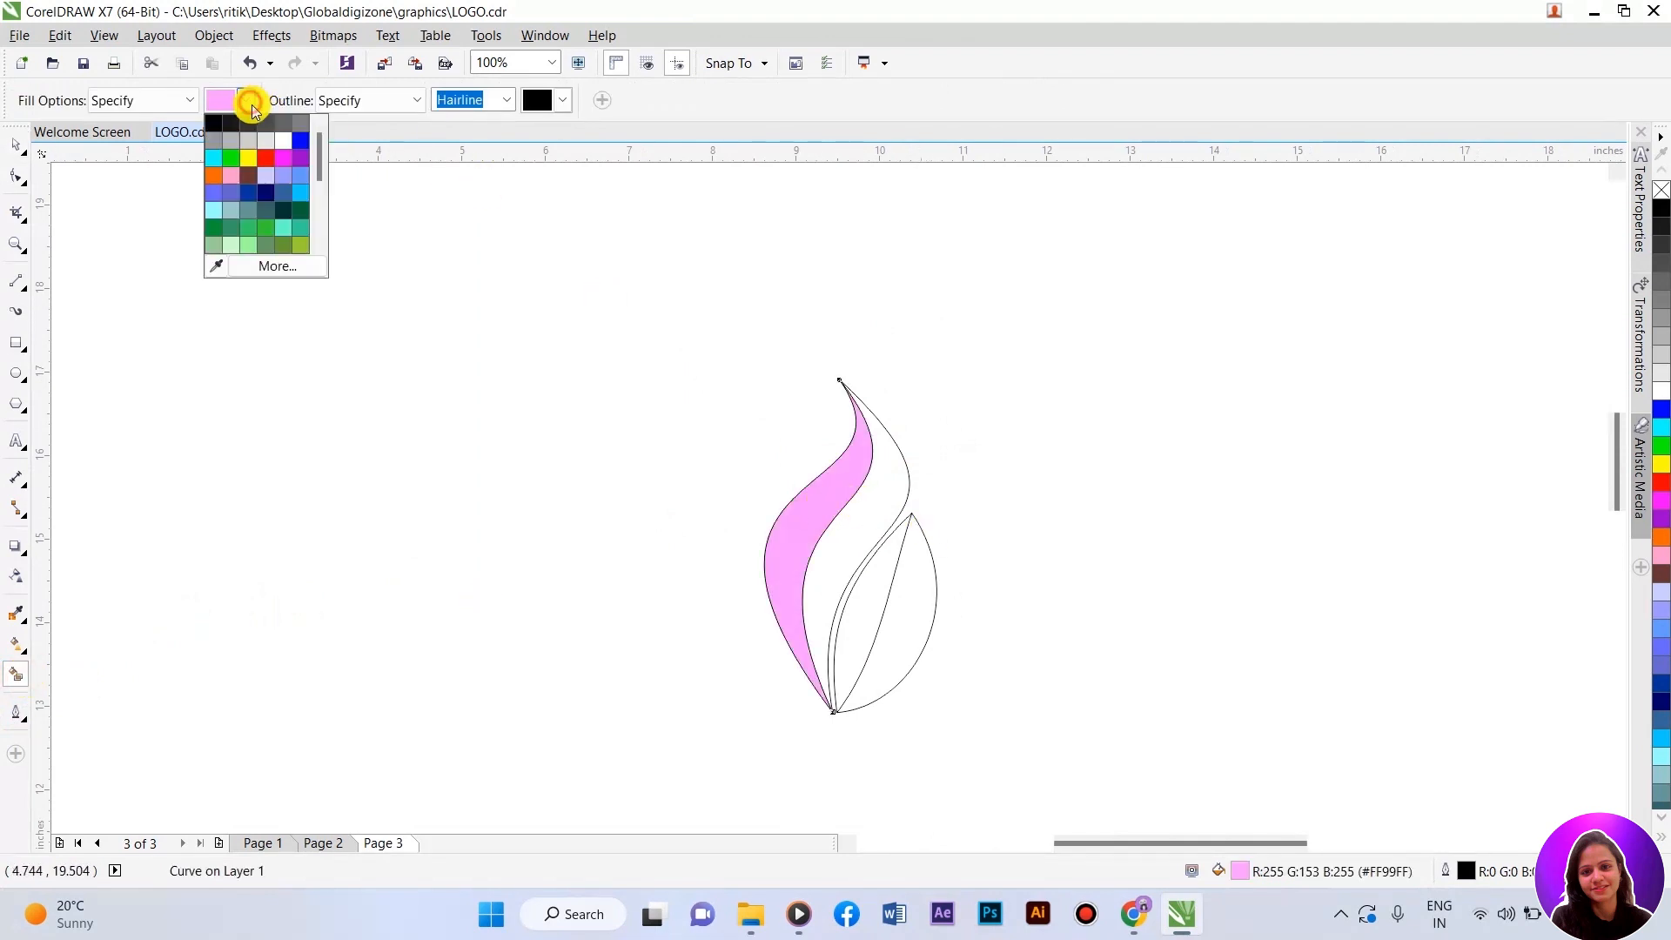
pyautogui.click(395, 206)
pyautogui.click(865, 509)
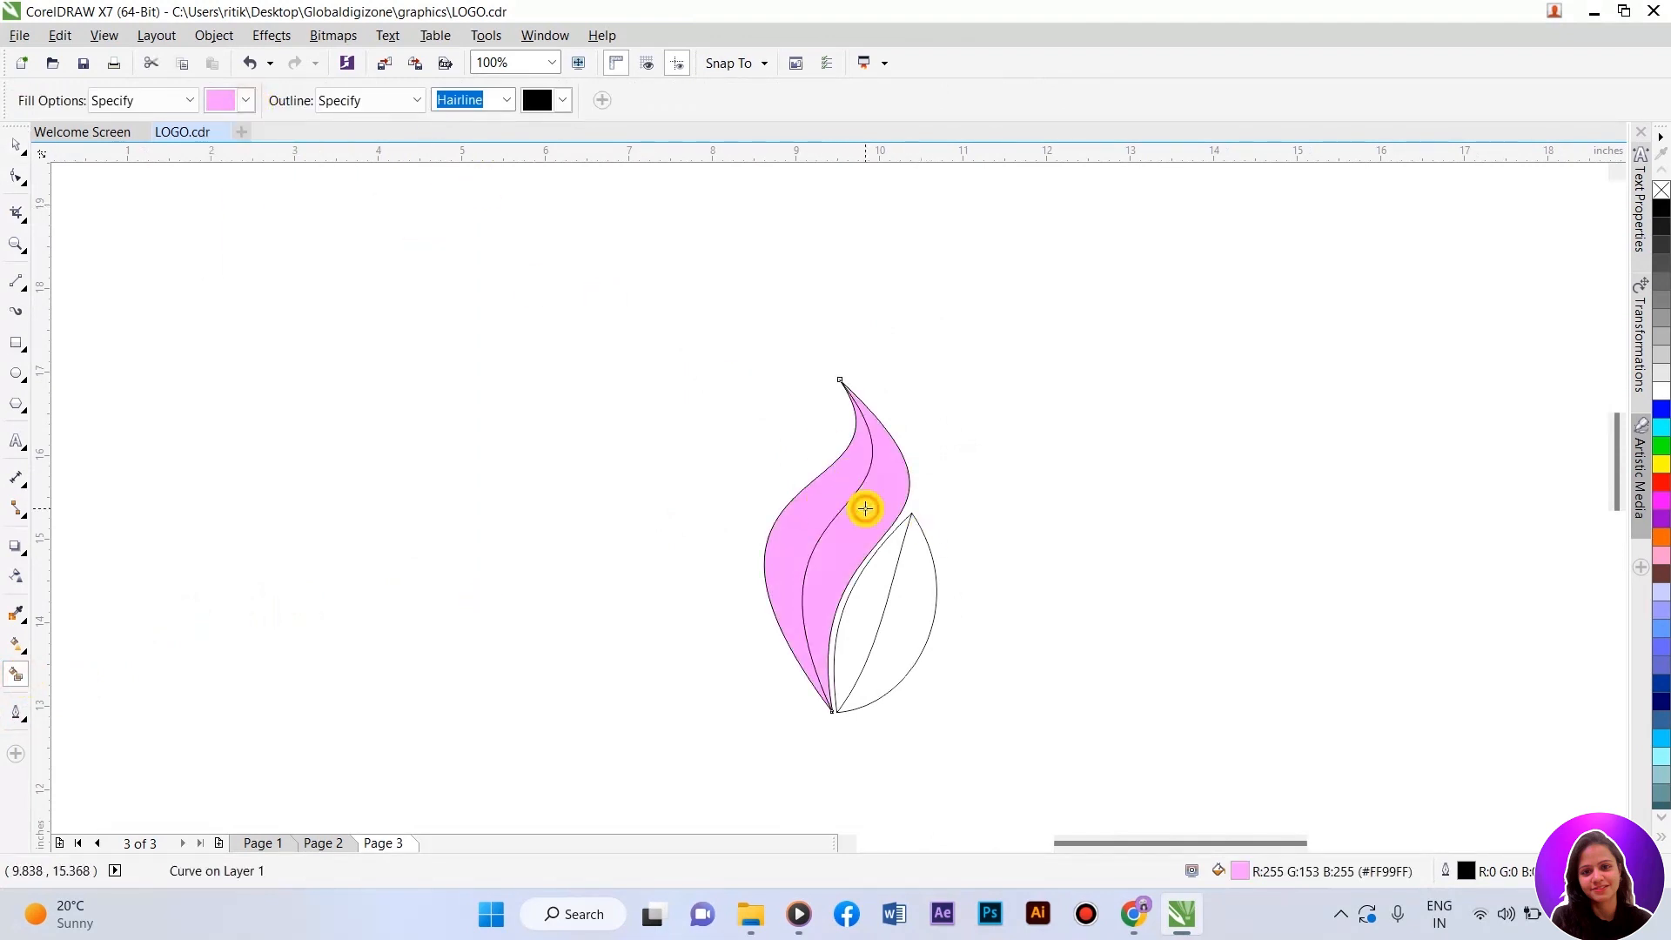
# Step: Fill the small leaf's left and right sections with pink #FF99FF using Smart Fill
pyautogui.click(869, 583)
pyautogui.click(900, 589)
pyautogui.press('space')
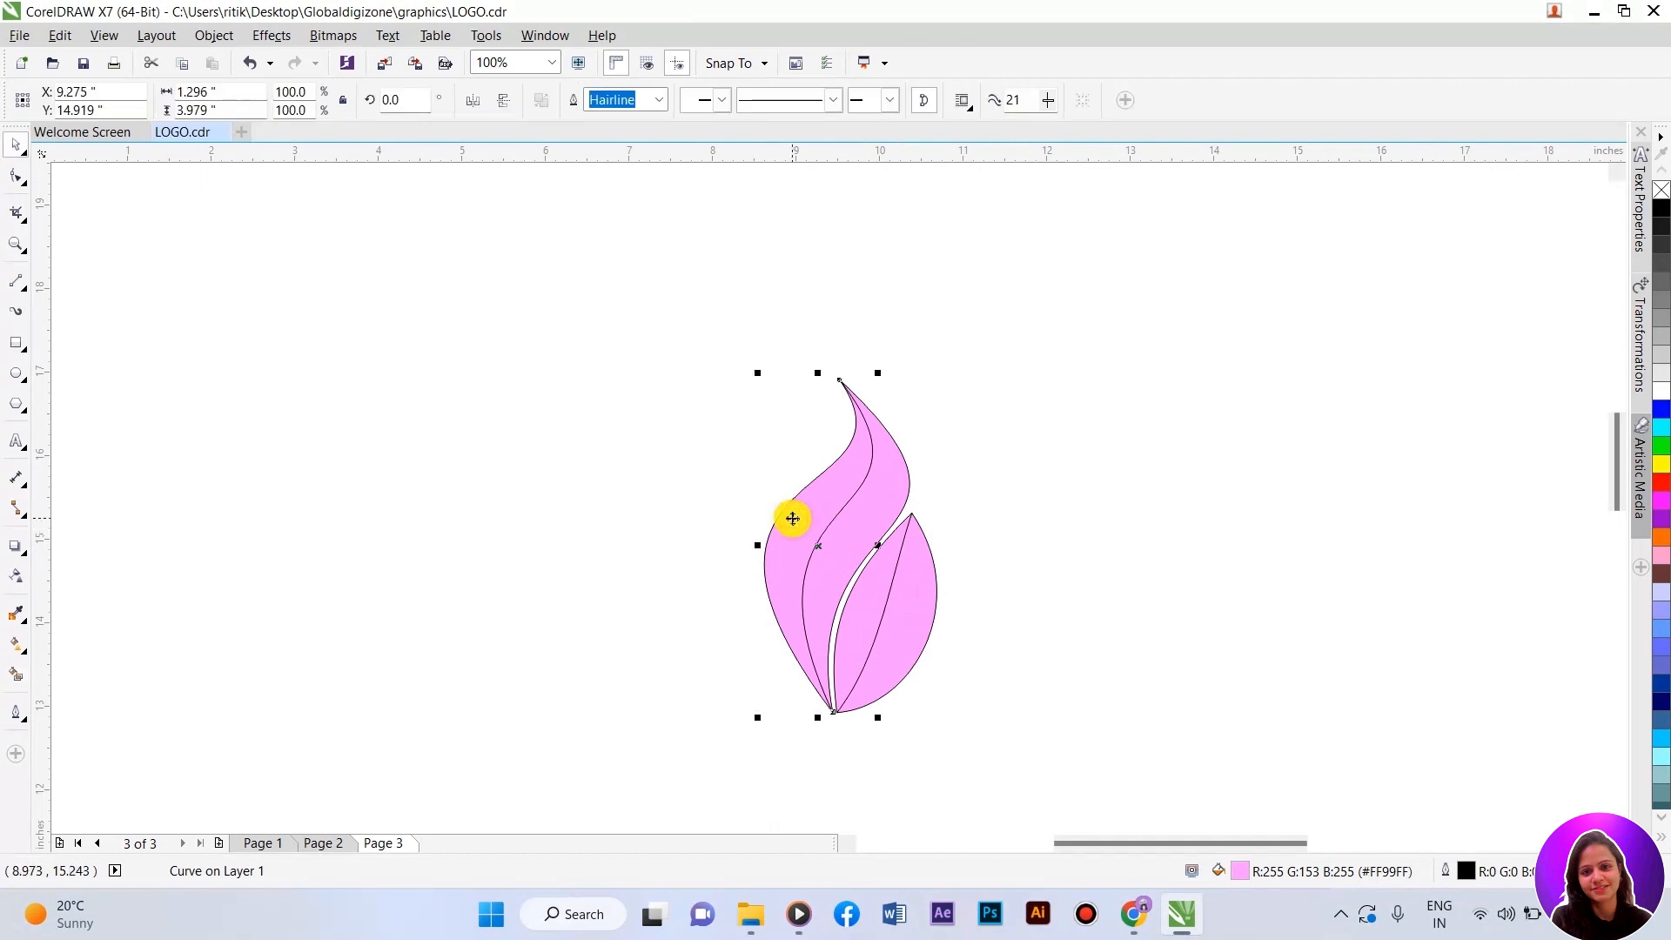
# Step: Select all four pink sections and move them to empty space beside the original outlines, then deselect them
pyautogui.keyDown('shift'); pyautogui.click(864, 528); pyautogui.keyUp('shift')
pyautogui.keyDown('shift'); pyautogui.click(876, 585); pyautogui.keyUp('shift')
pyautogui.keyDown('shift'); pyautogui.click(842, 565); pyautogui.keyUp('shift')
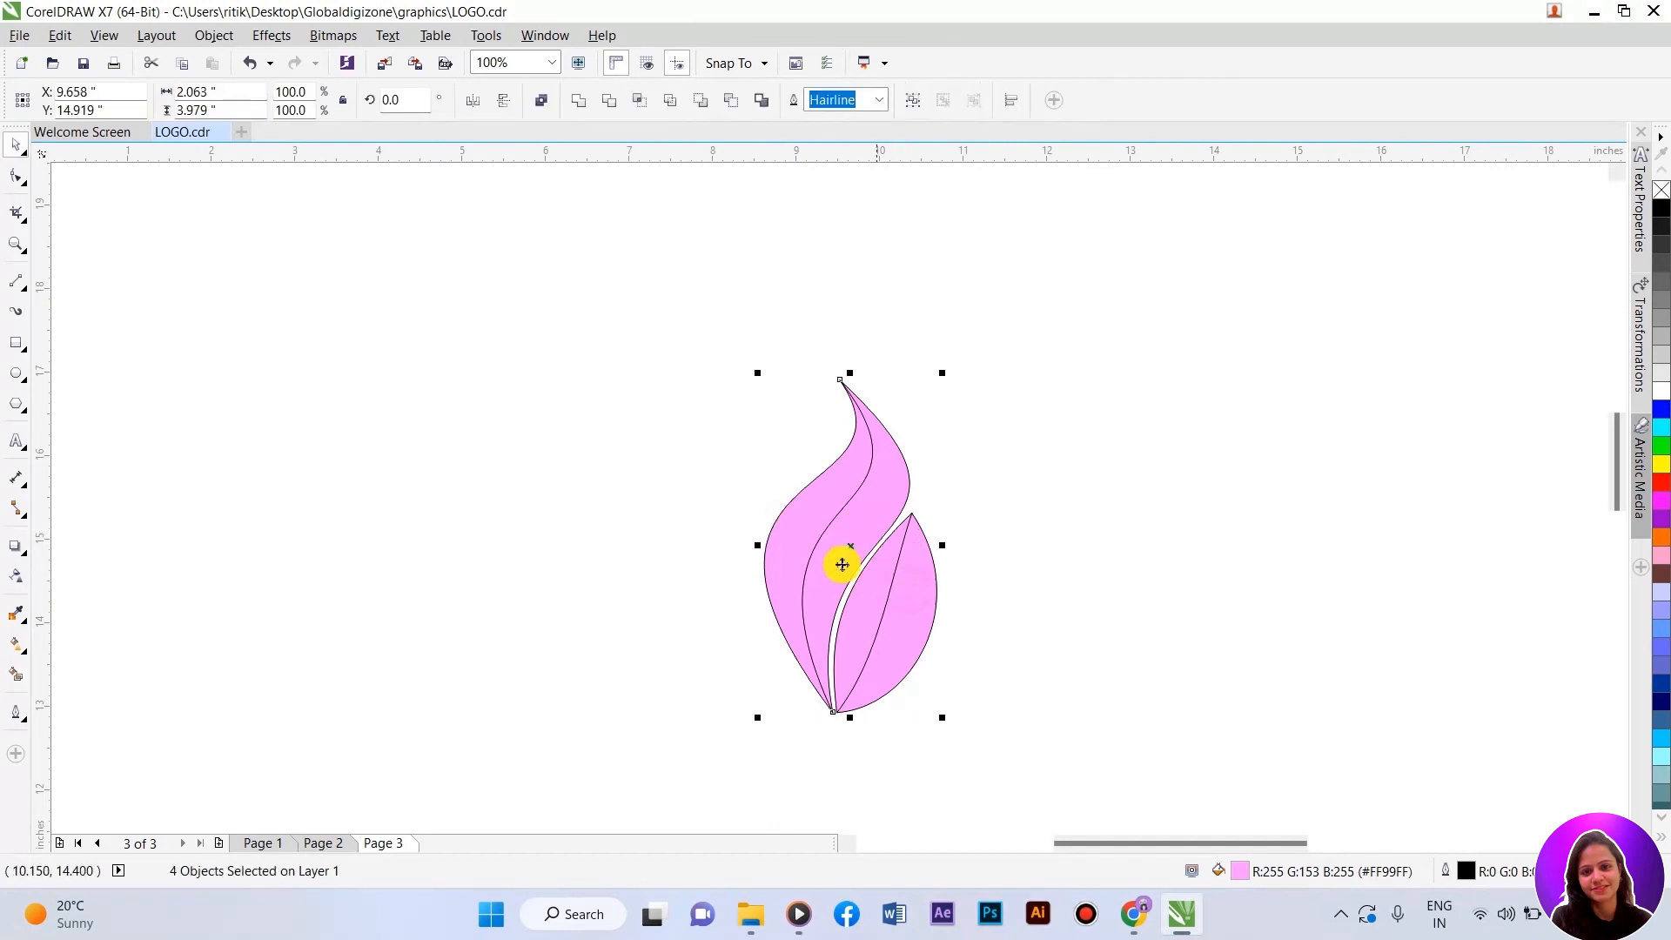
pyautogui.moveTo(854, 550); pyautogui.dragTo(1141, 560)
pyautogui.click(995, 447)
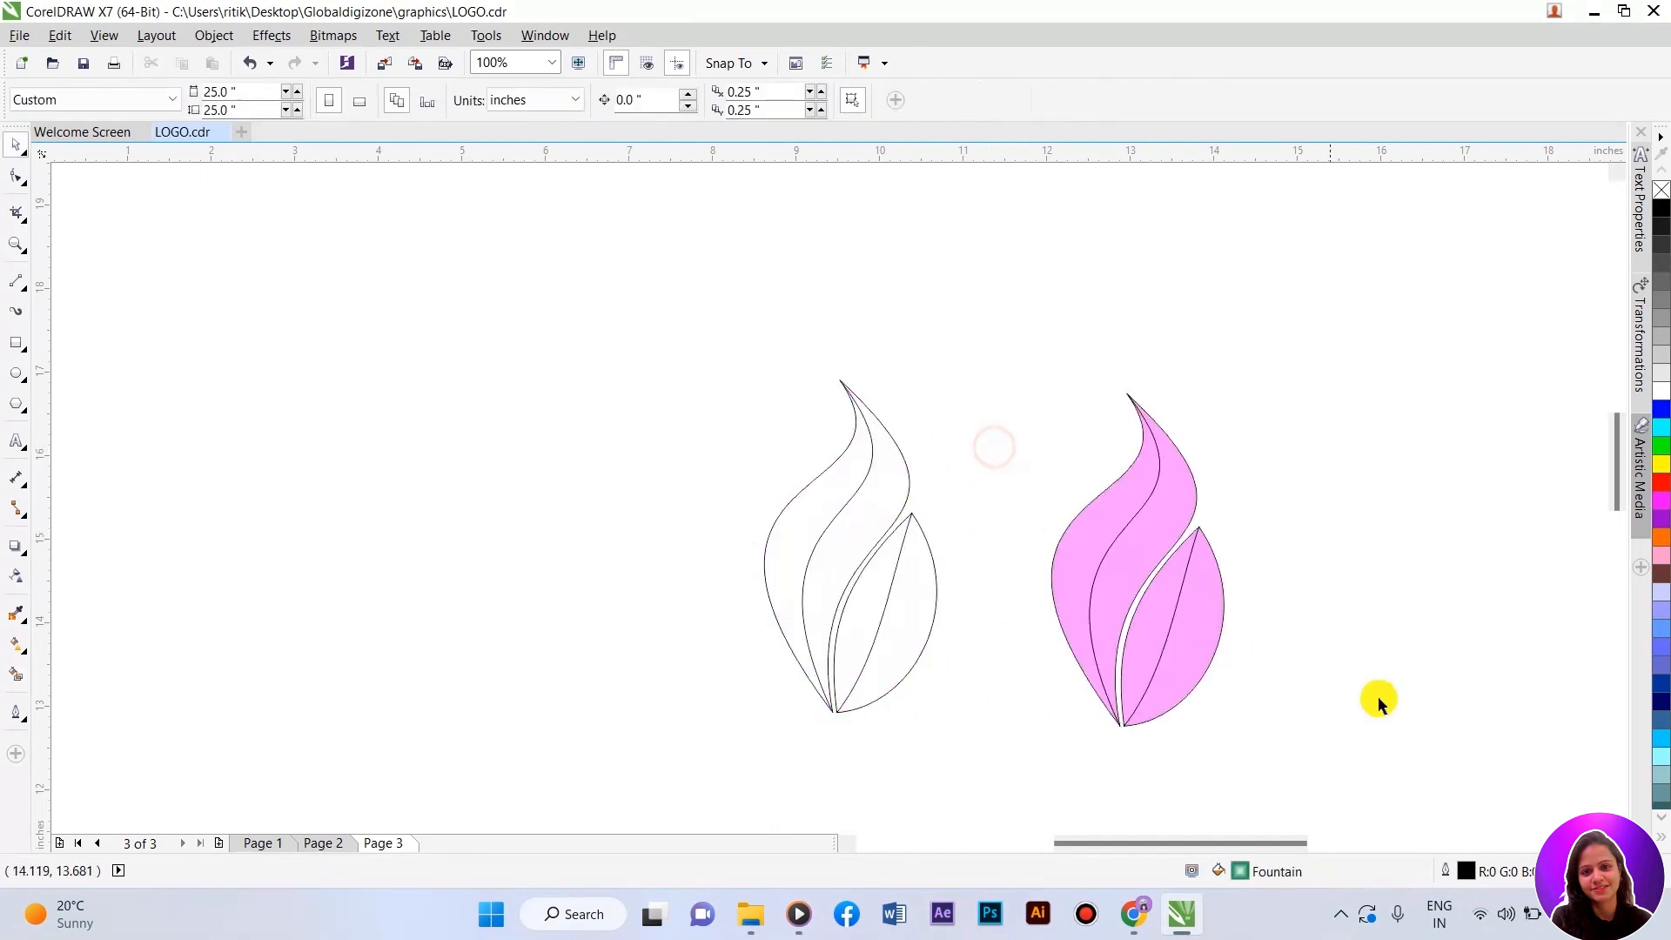
# Step: Delete the original unfilled outlines and move the four pink sections back to where the outlines were
pyautogui.moveTo(702, 335); pyautogui.dragTo(1004, 764)
pyautogui.press('Delete')
pyautogui.moveTo(996, 340); pyautogui.dragTo(1274, 797)
pyautogui.moveTo(1164, 556); pyautogui.dragTo(835, 499)
pyautogui.press('Escape')
# Step: Apply a linear fountain fill to the flame's left section, orange at the lower node and yellow at the upper node
pyautogui.click(792, 465)
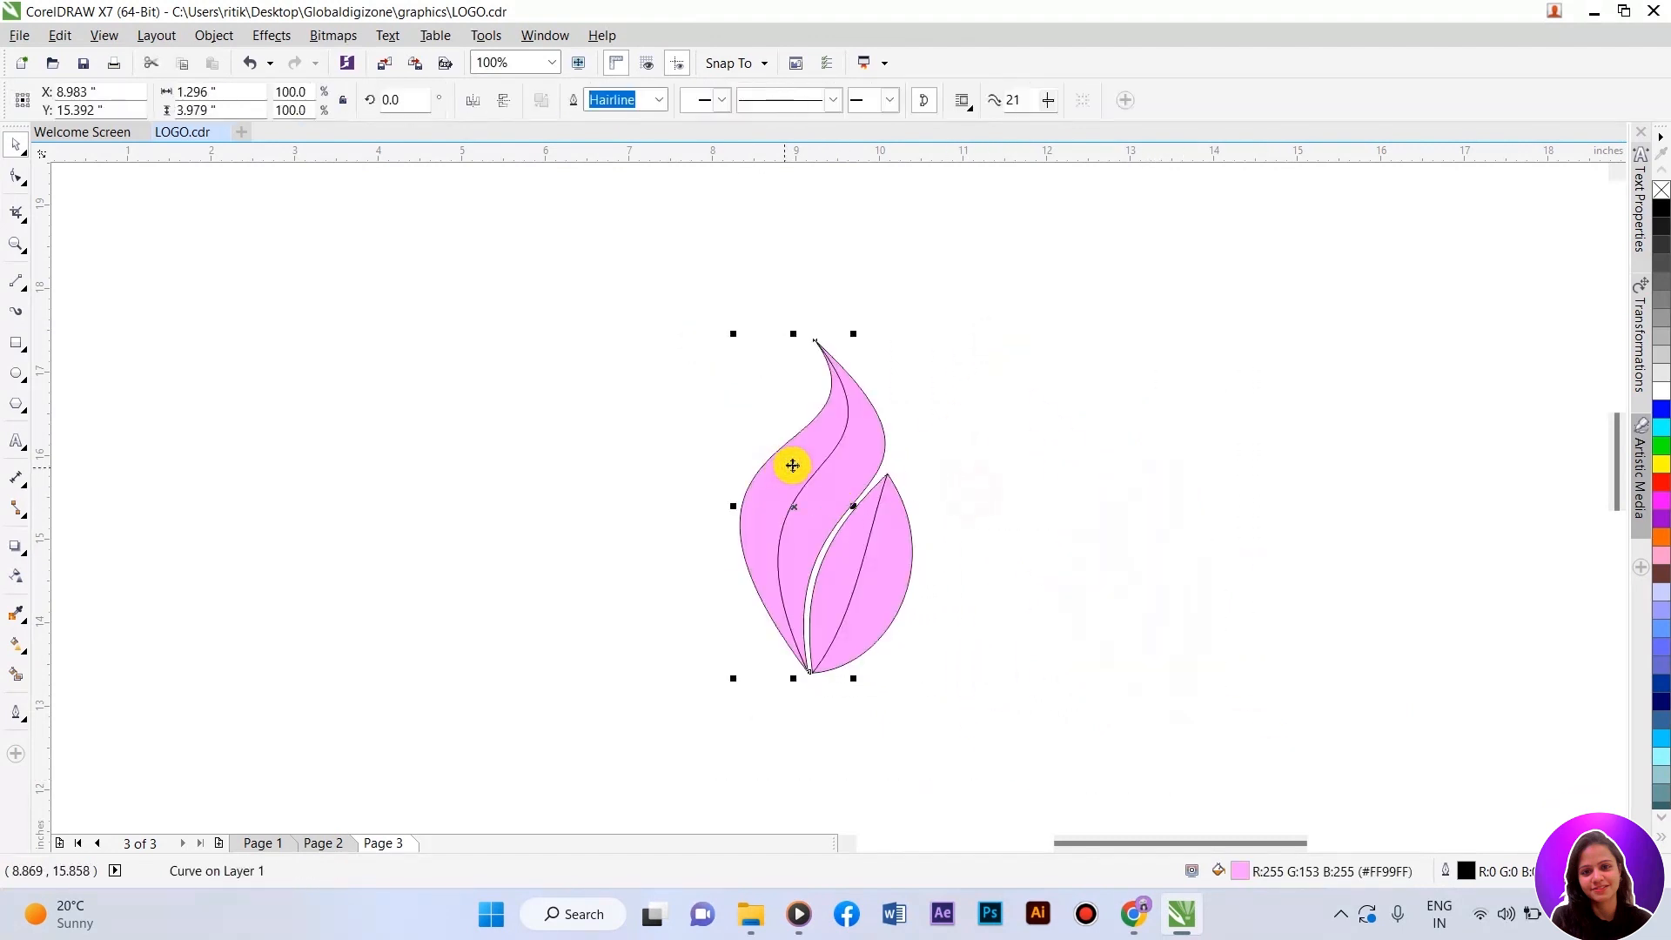
pyautogui.click(14, 648)
pyautogui.moveTo(748, 535); pyautogui.dragTo(845, 331)
pyautogui.click(761, 531)
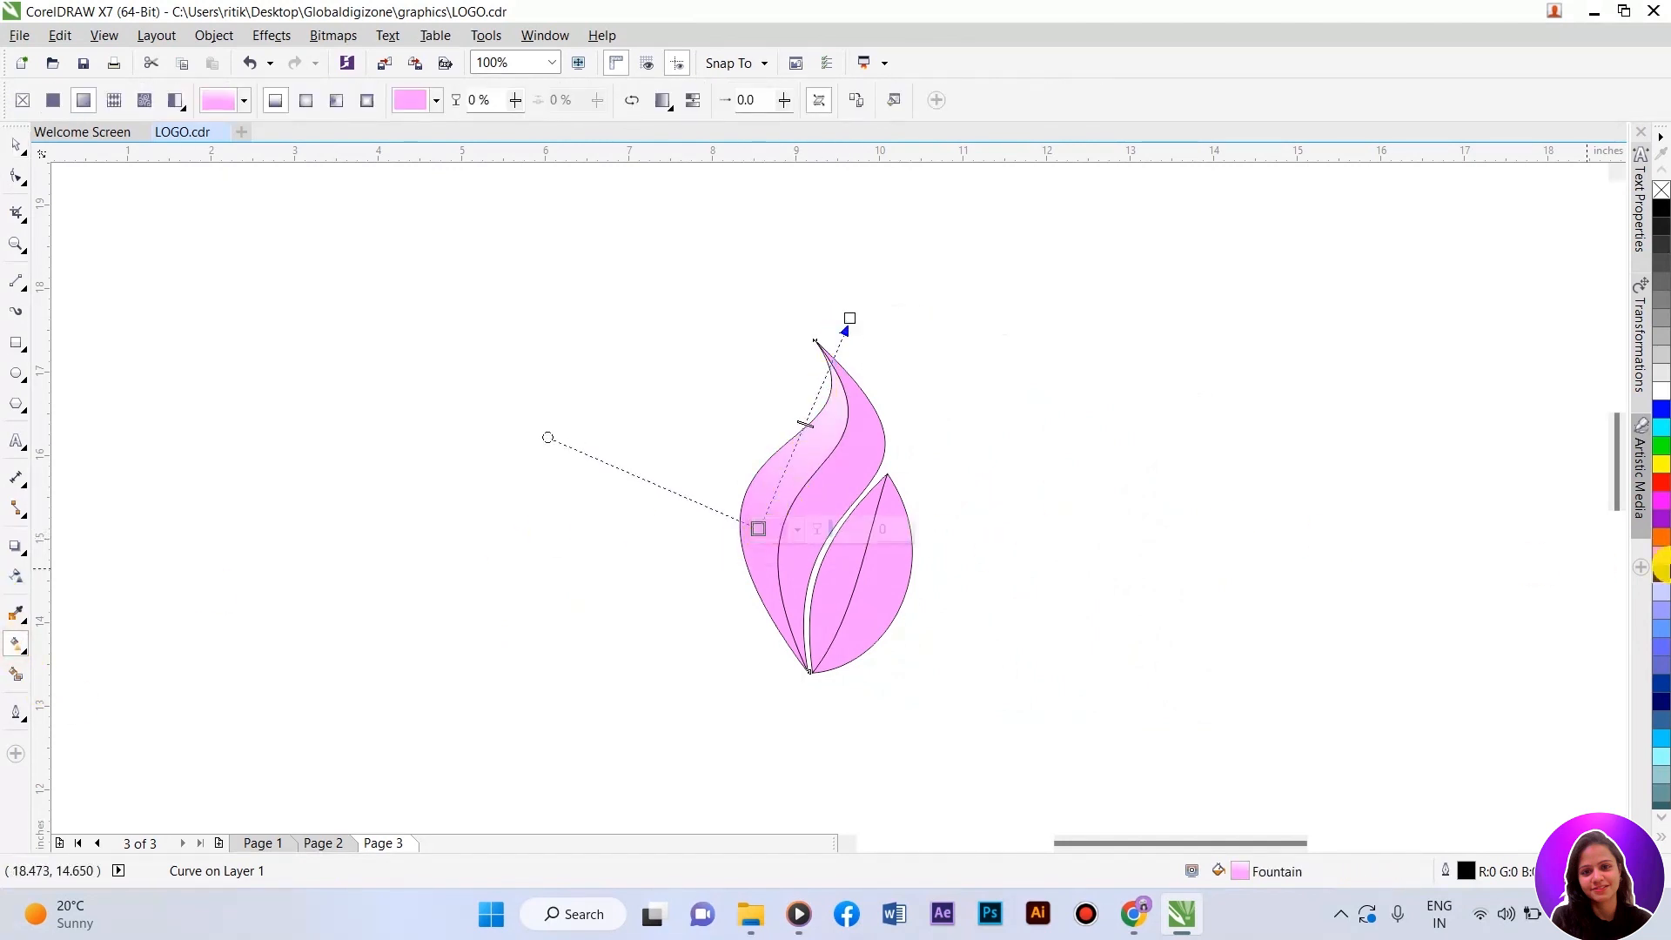
pyautogui.click(1662, 544)
pyautogui.click(849, 319)
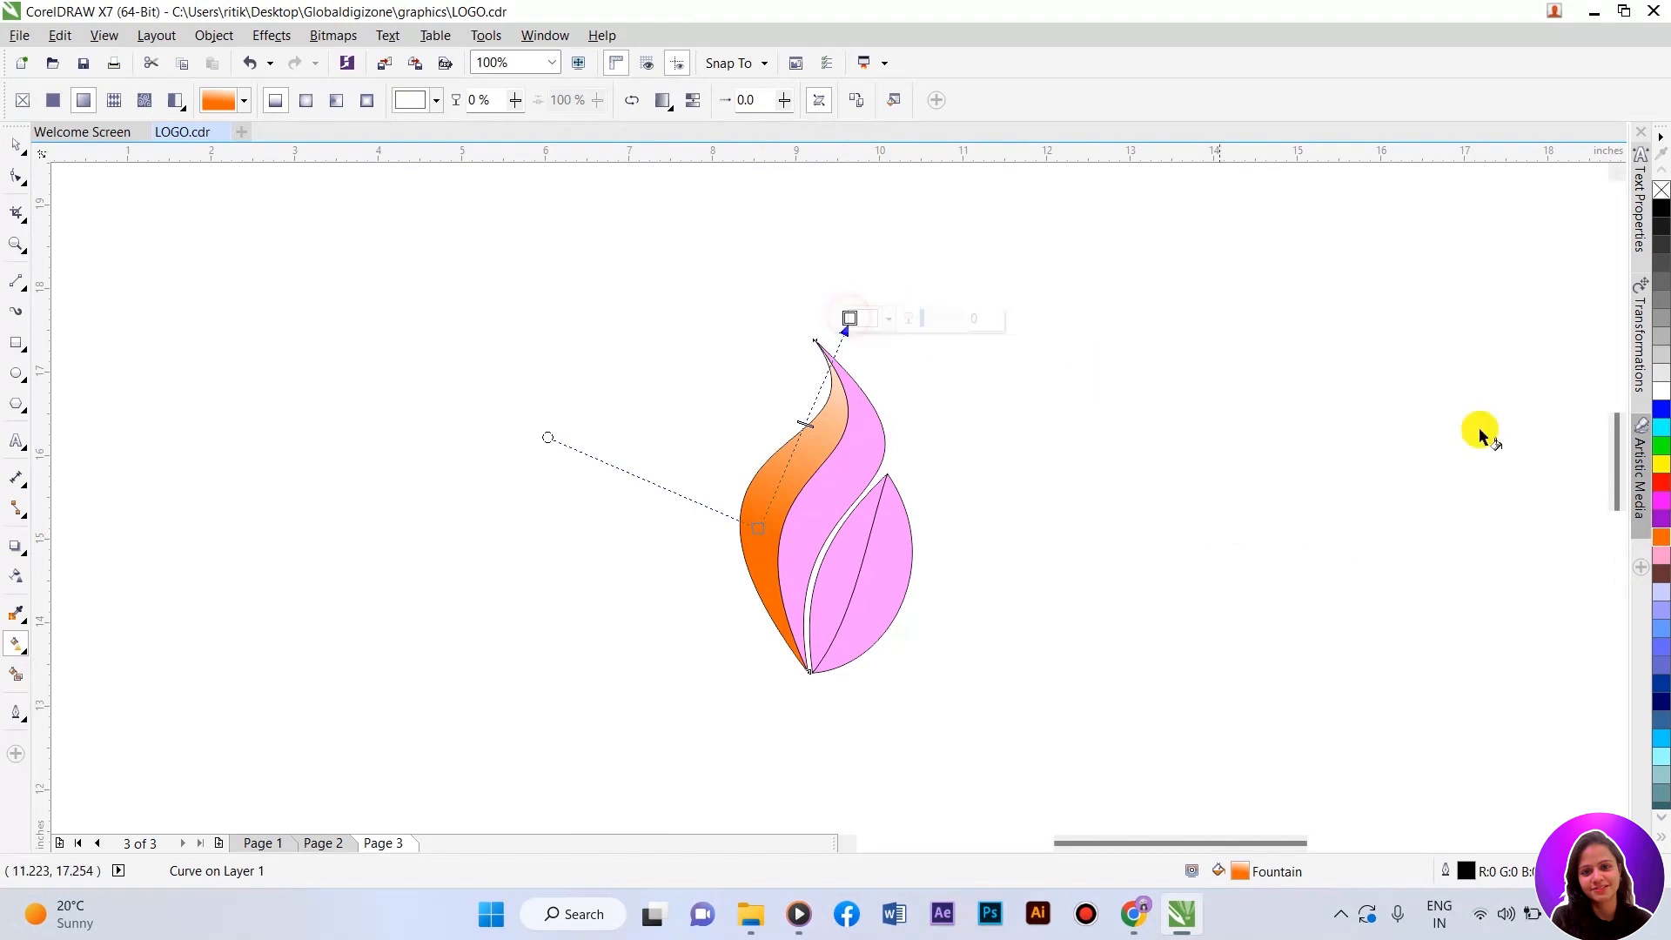
pyautogui.click(1661, 464)
# Step: Remove the left section's outline and stretch its gradient from the flame's bottom tip to its top tip
pyautogui.rightClick(1662, 190)
pyautogui.moveTo(761, 528); pyautogui.dragTo(801, 663)
pyautogui.moveTo(850, 319); pyautogui.dragTo(818, 344)
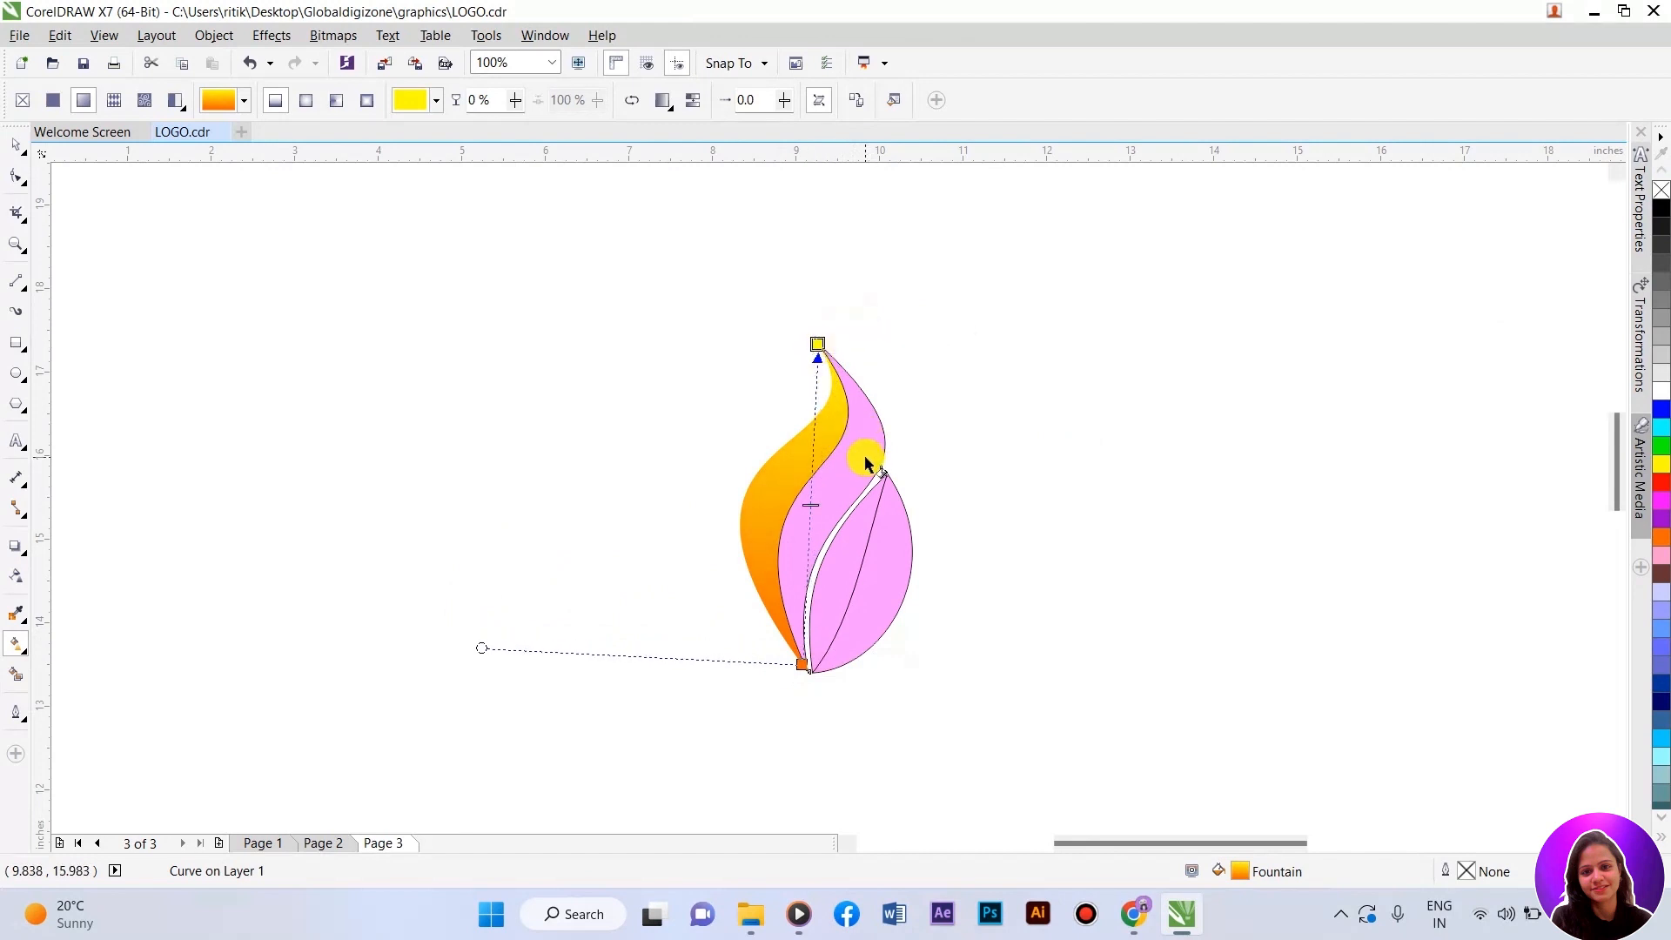
# Step: Swap the left section's gradient colors, setting the top node to orange and the bottom node to yellow
pyautogui.click(771, 481)
pyautogui.click(819, 407)
pyautogui.click(821, 345)
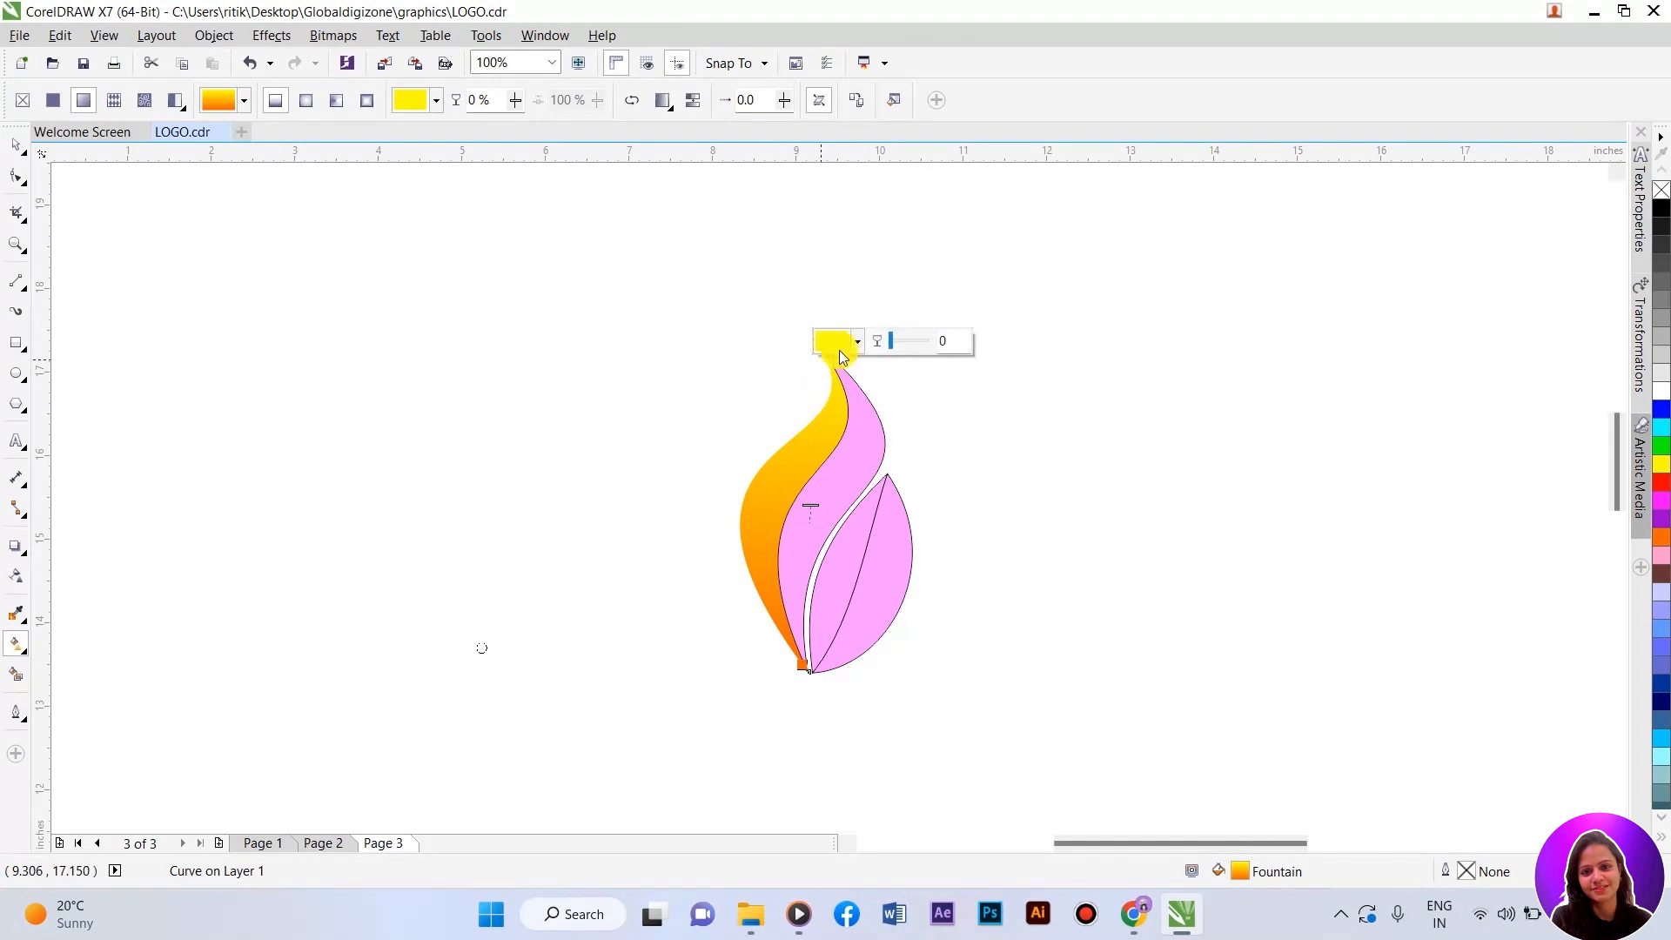
pyautogui.click(857, 340)
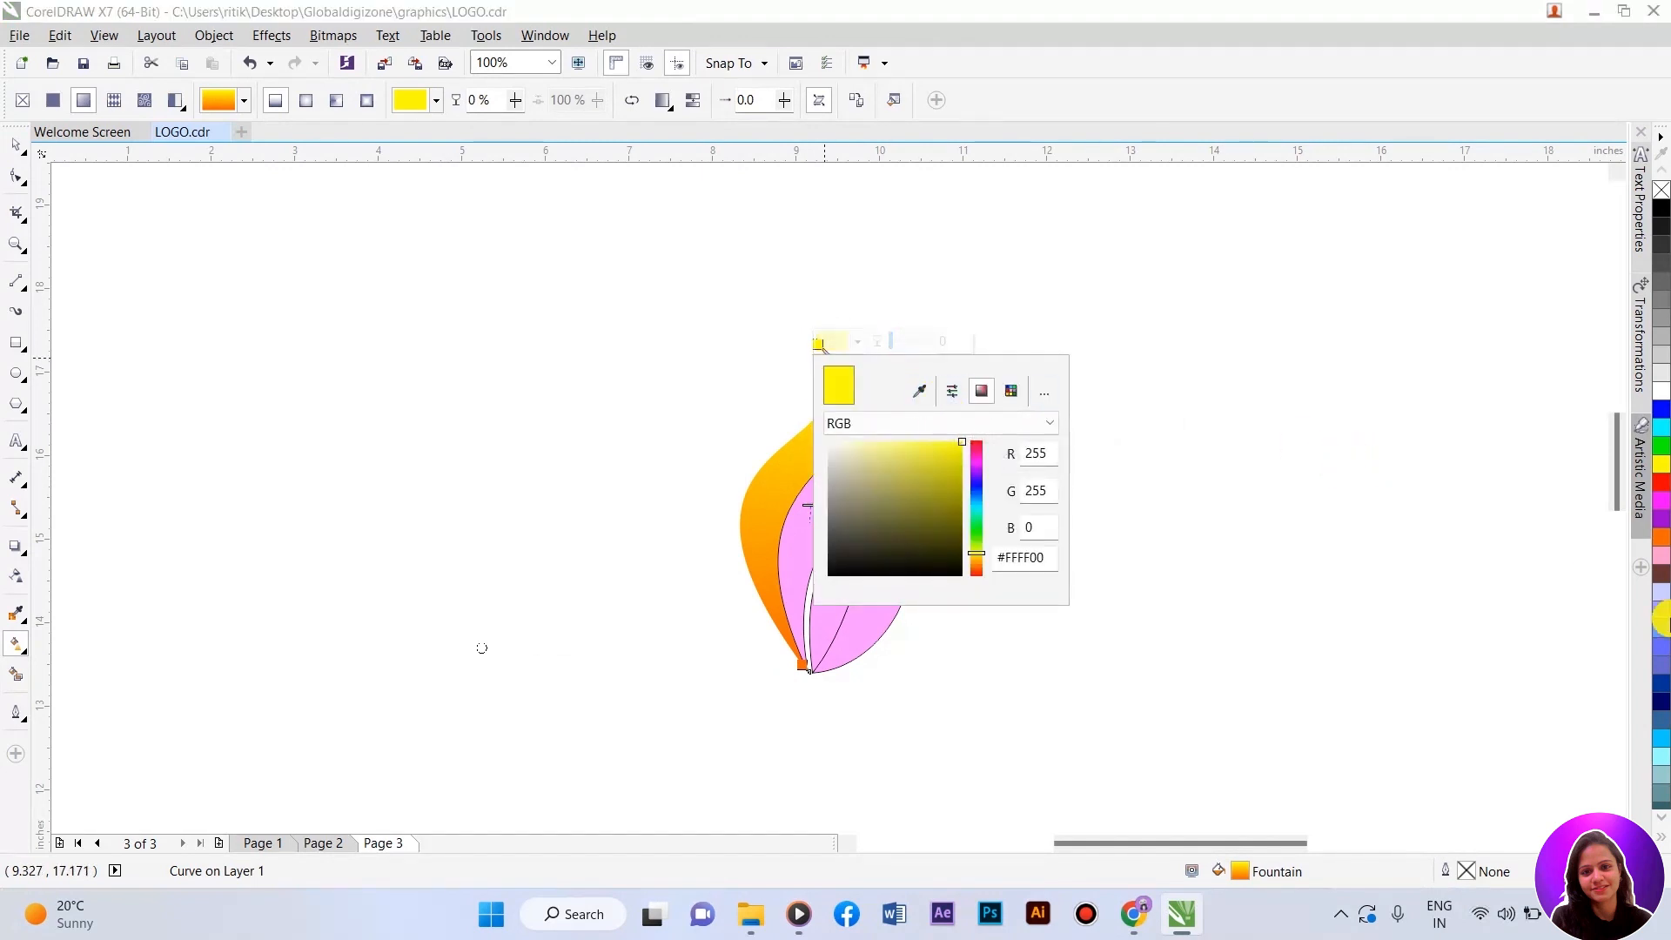
pyautogui.click(1662, 537)
pyautogui.click(802, 664)
pyautogui.click(1661, 464)
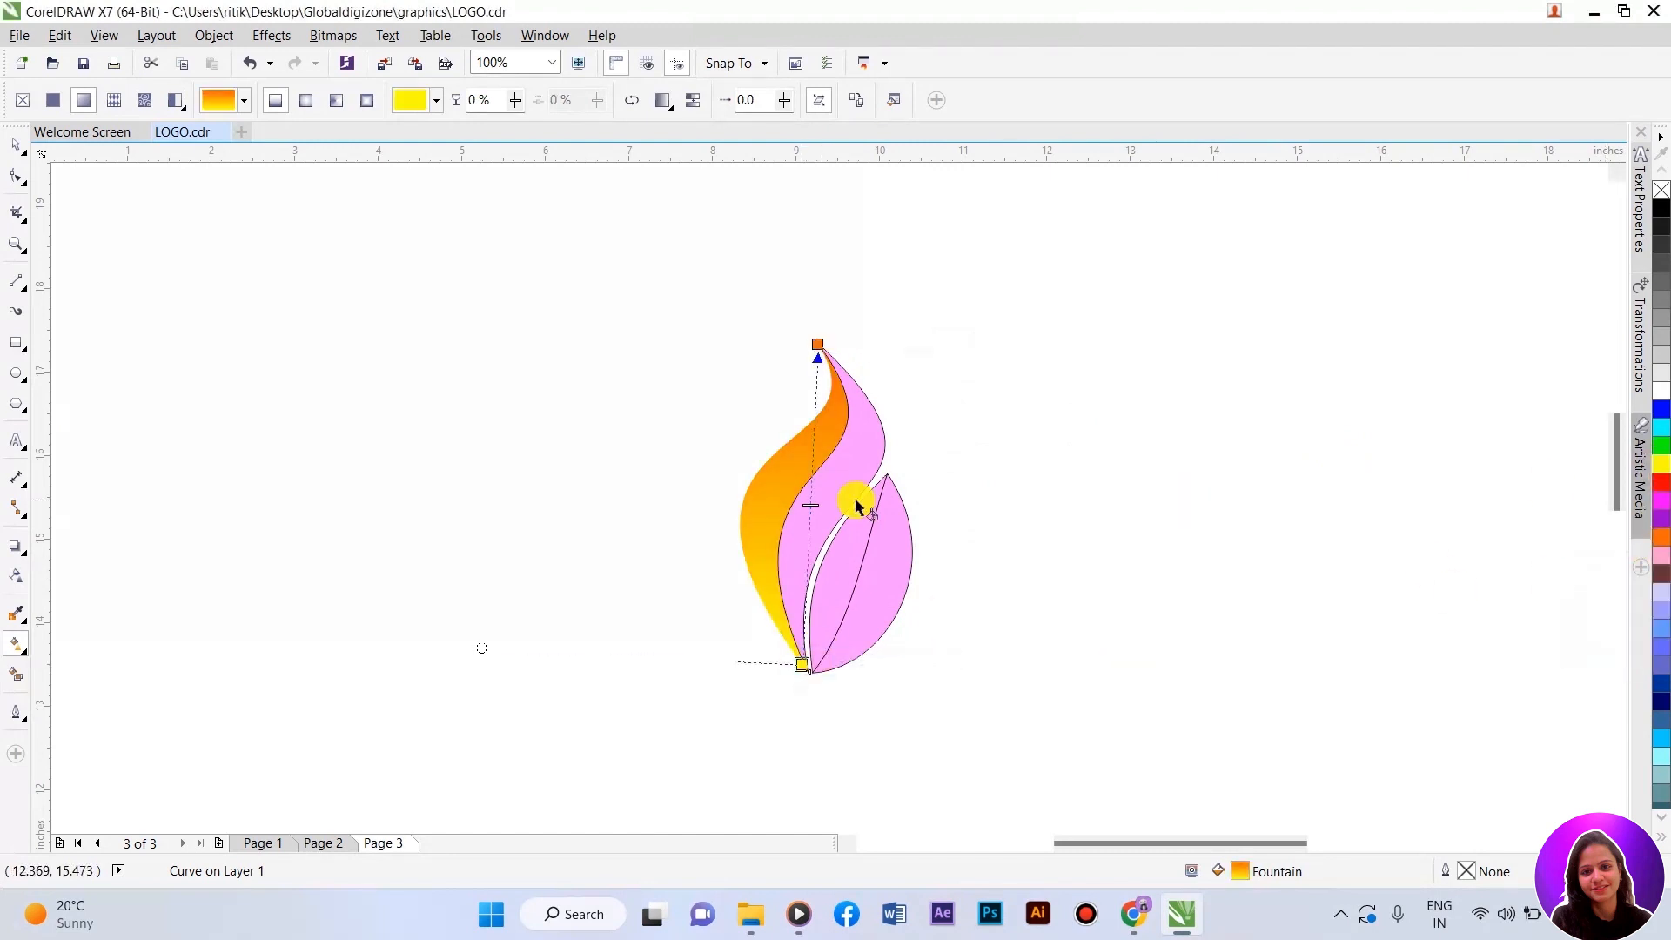
# Step: Add an orange color node near the middle of the left section's gradient and set the top node to red
pyautogui.doubleClick(812, 492)
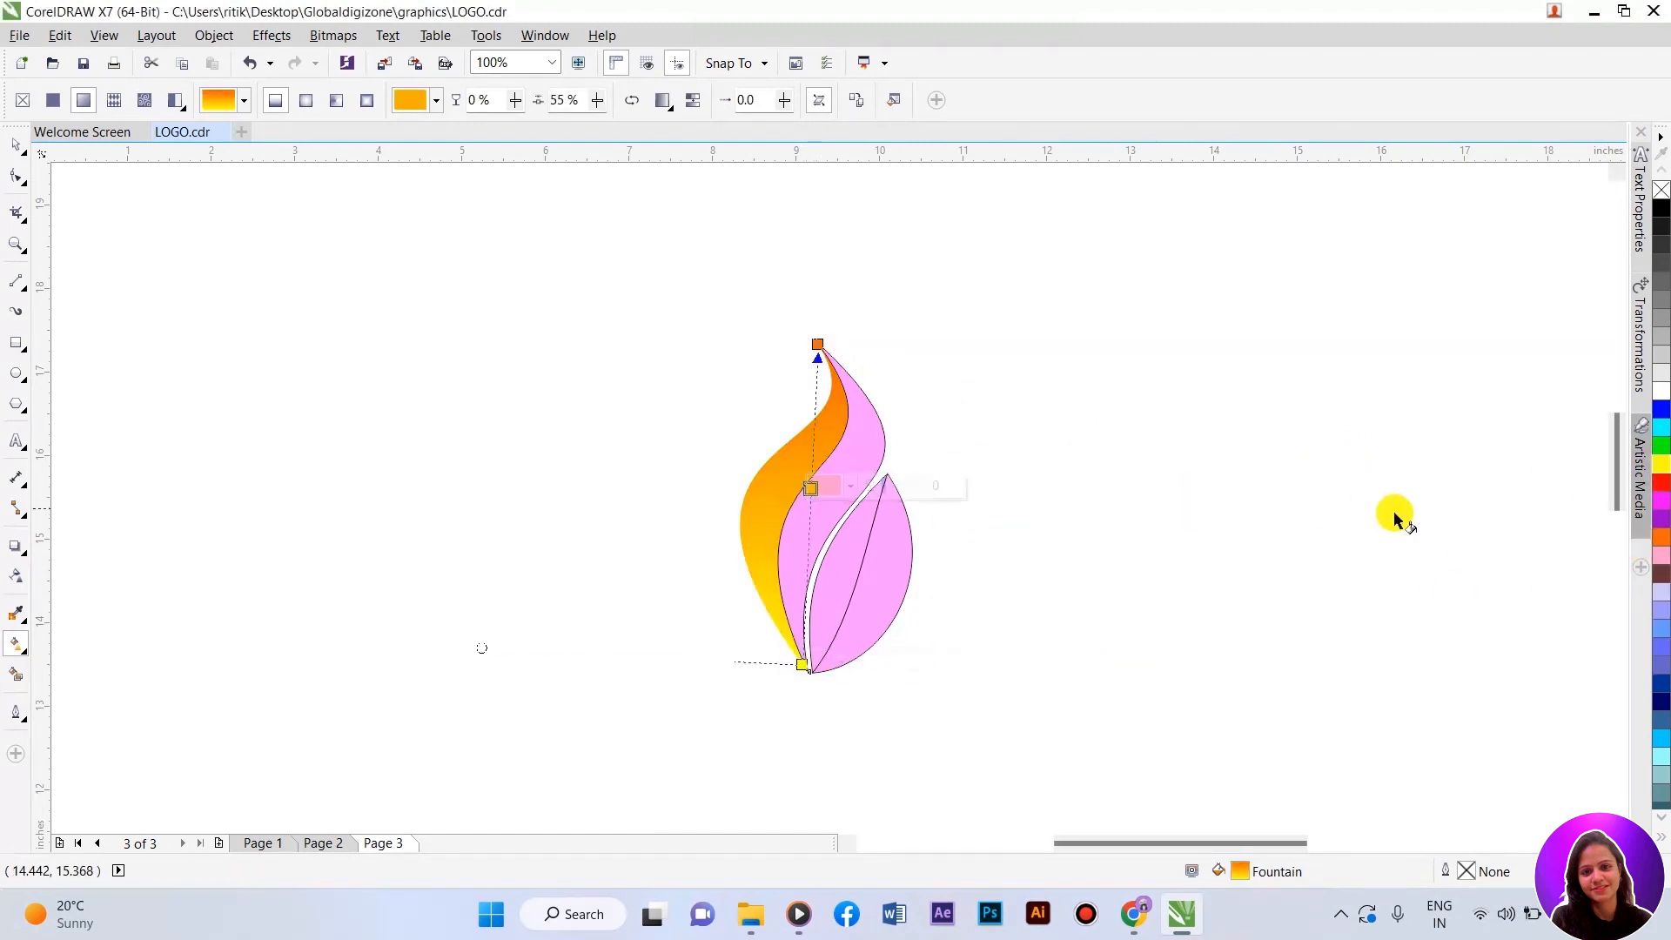
pyautogui.click(1662, 537)
pyautogui.click(817, 342)
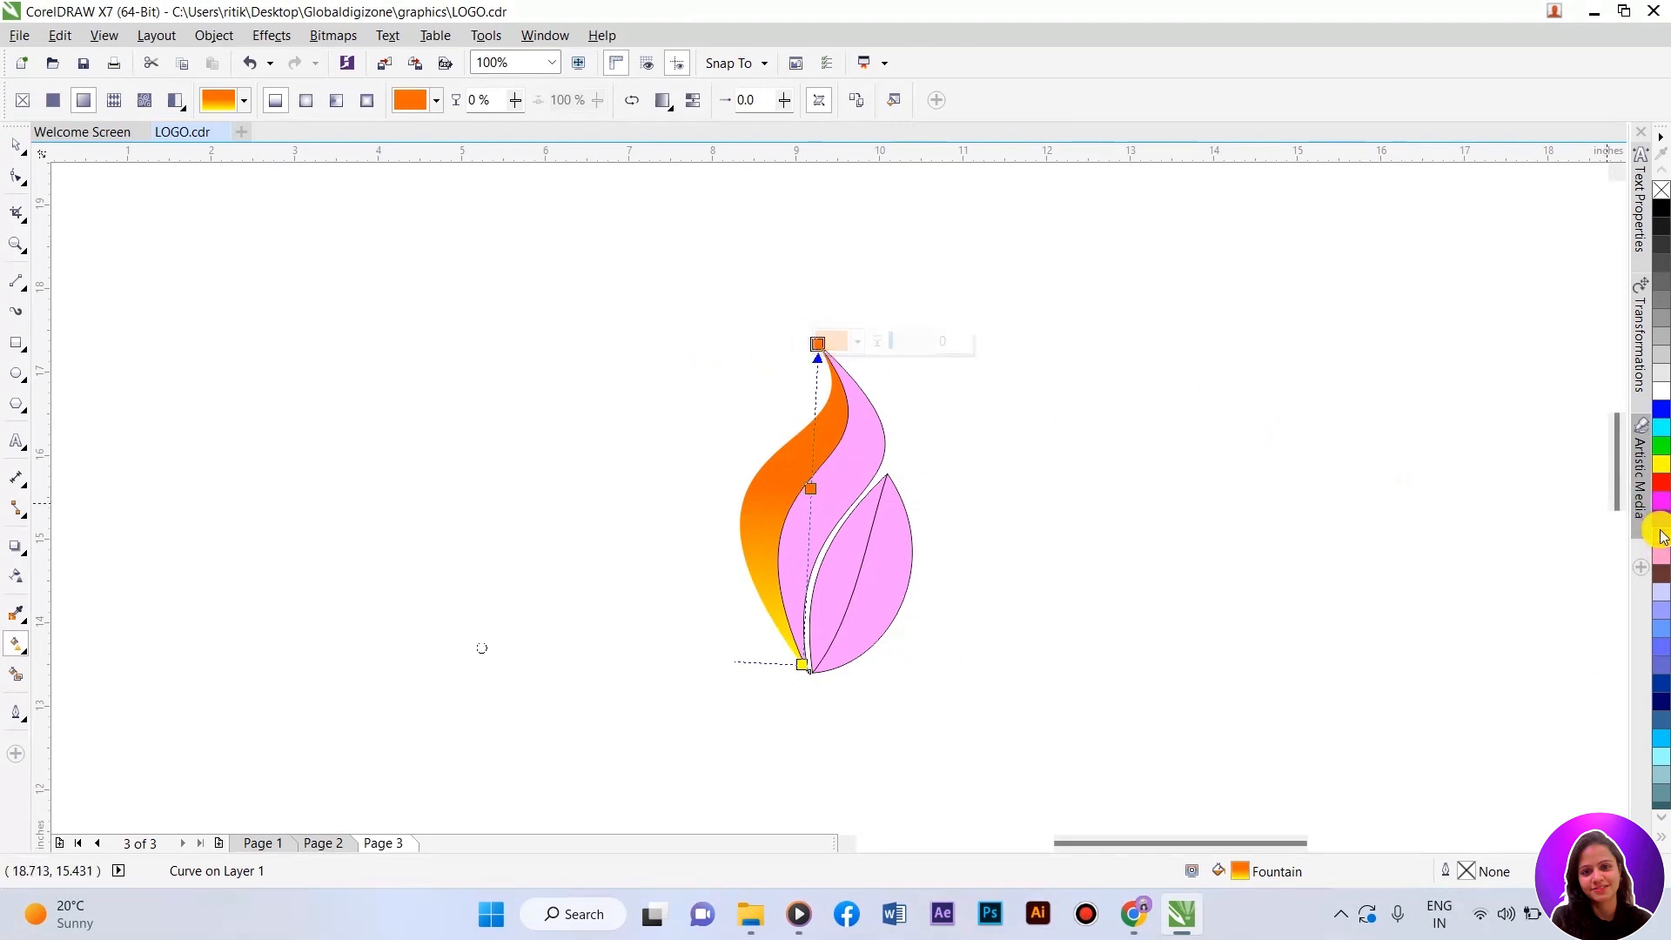
pyautogui.click(1663, 537)
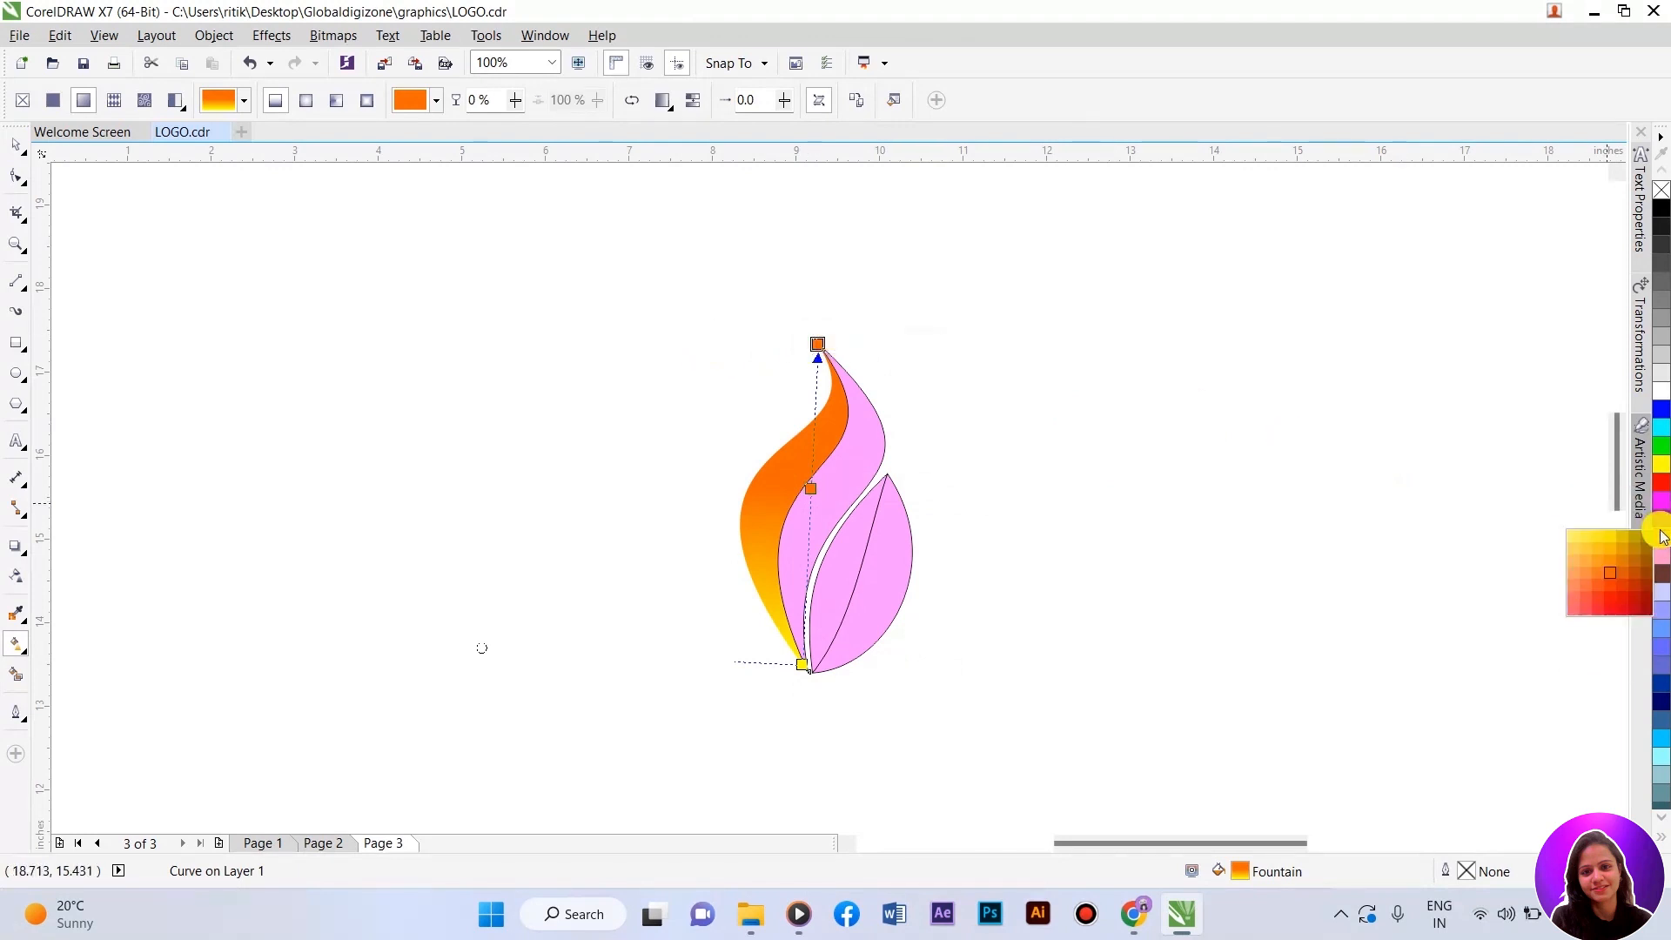
pyautogui.click(1610, 608)
pyautogui.click(804, 666)
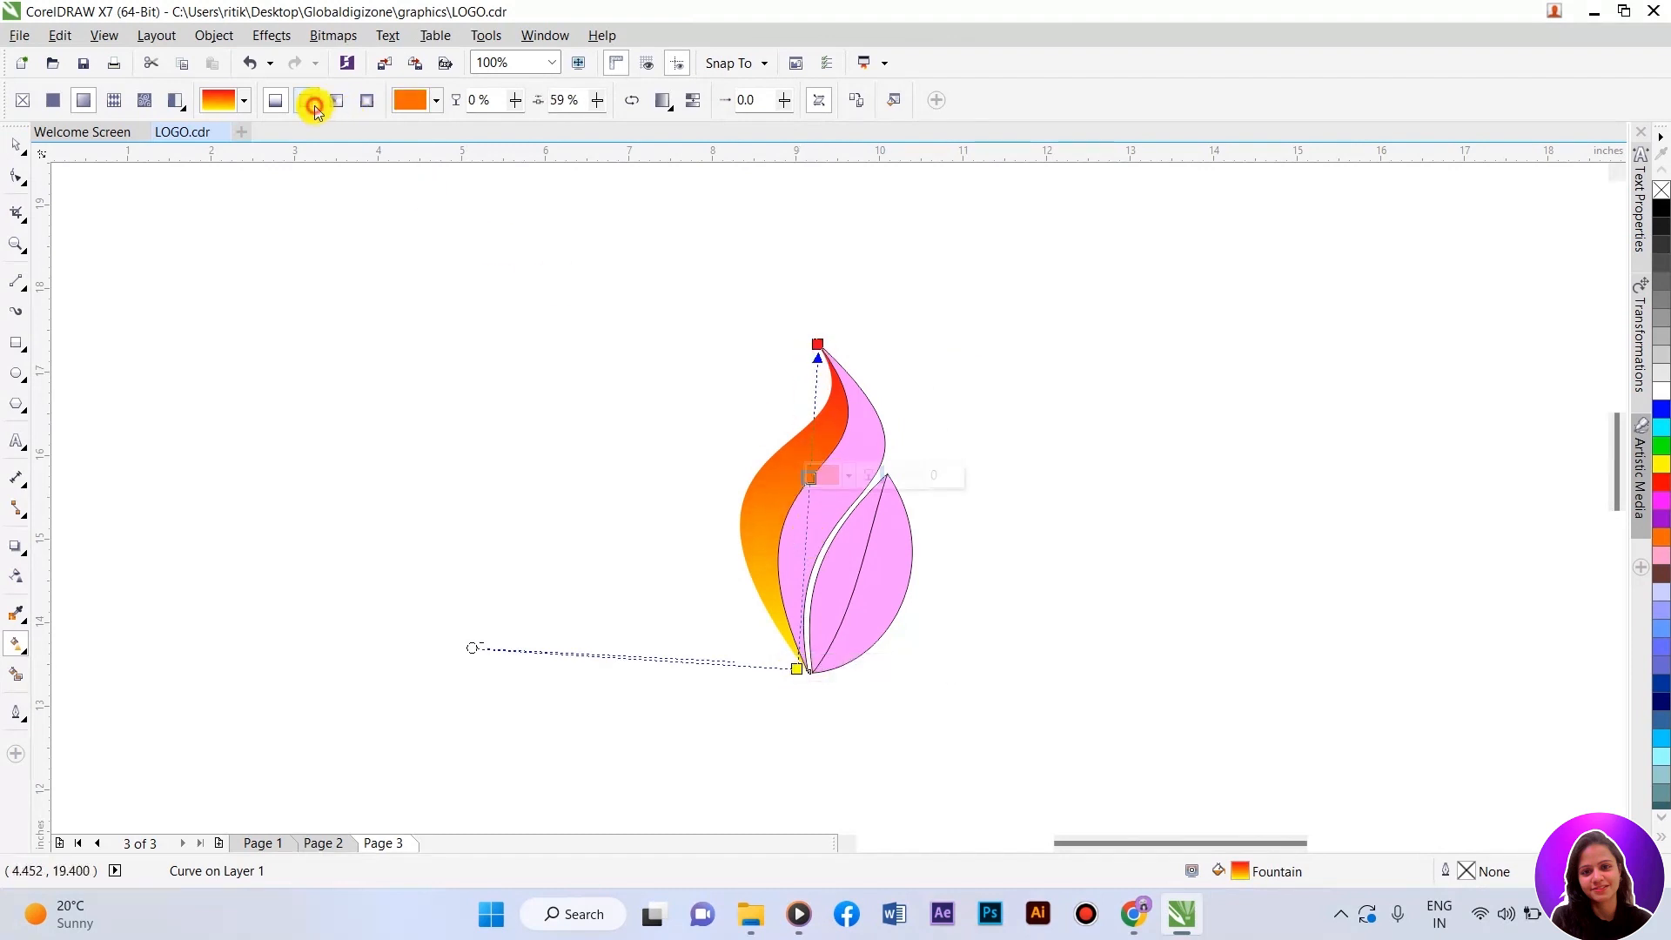
# Step: Try other fountain fill types on the flame's left section, then return to the linear type
pyautogui.click(304, 102)
pyautogui.click(277, 102)
pyautogui.click(353, 106)
pyautogui.click(275, 102)
pyautogui.click(788, 531)
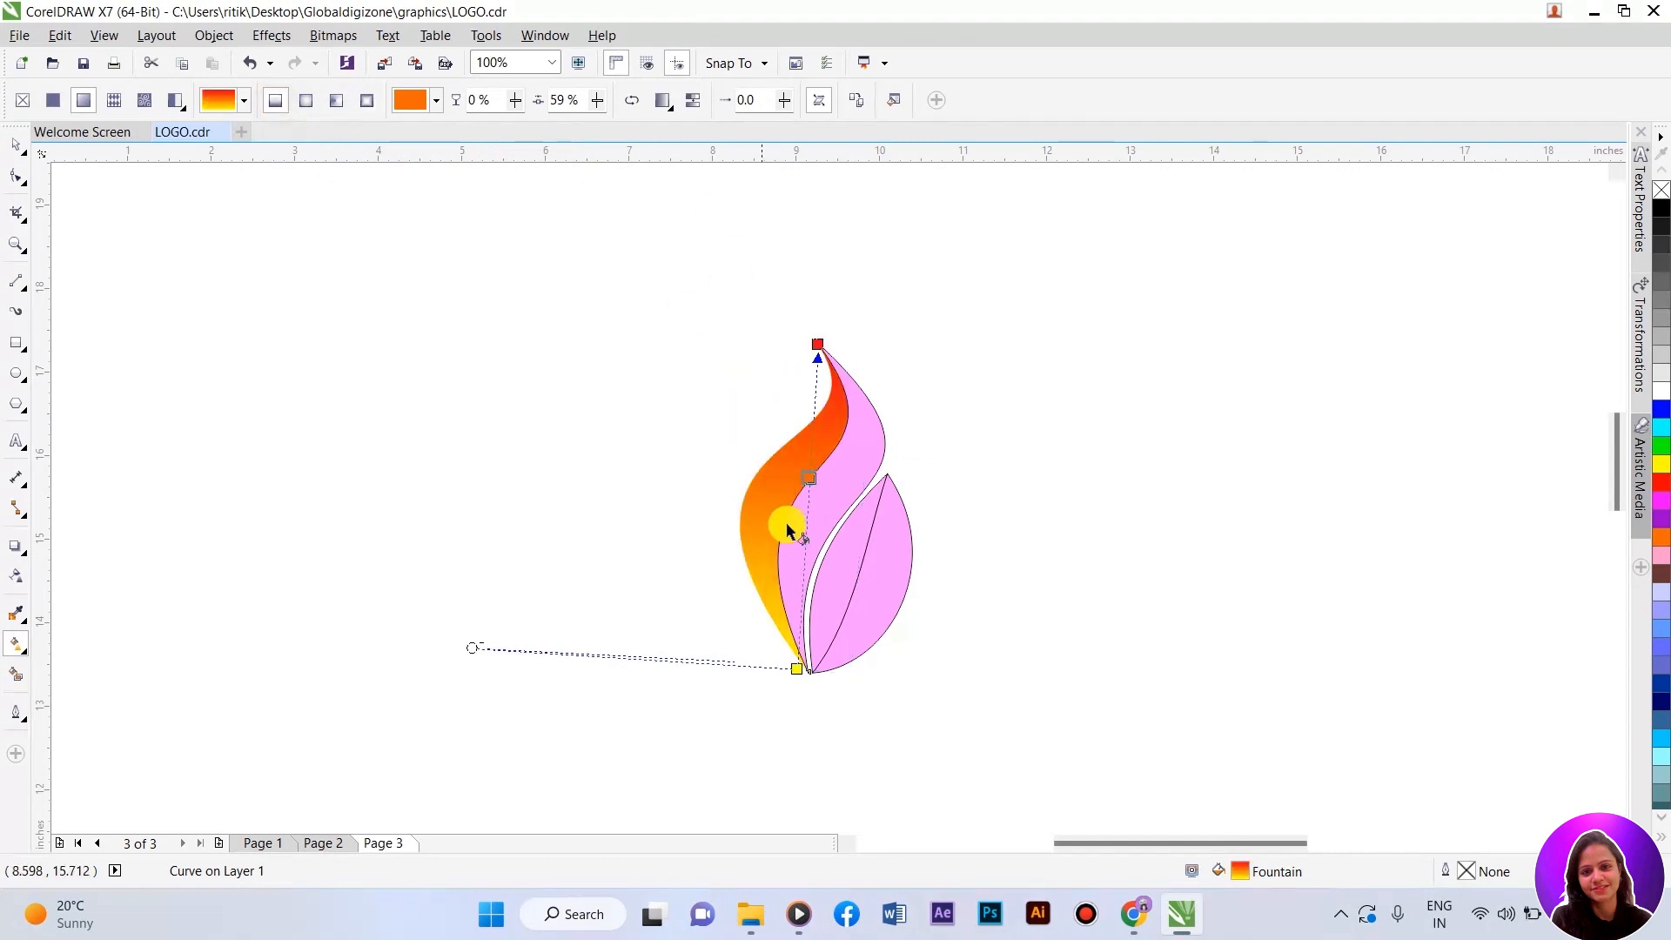
# Step: Adjust the left section's gradient angle and place its yellow end node precisely near the flame's bottom tip
pyautogui.moveTo(471, 648); pyautogui.dragTo(547, 667)
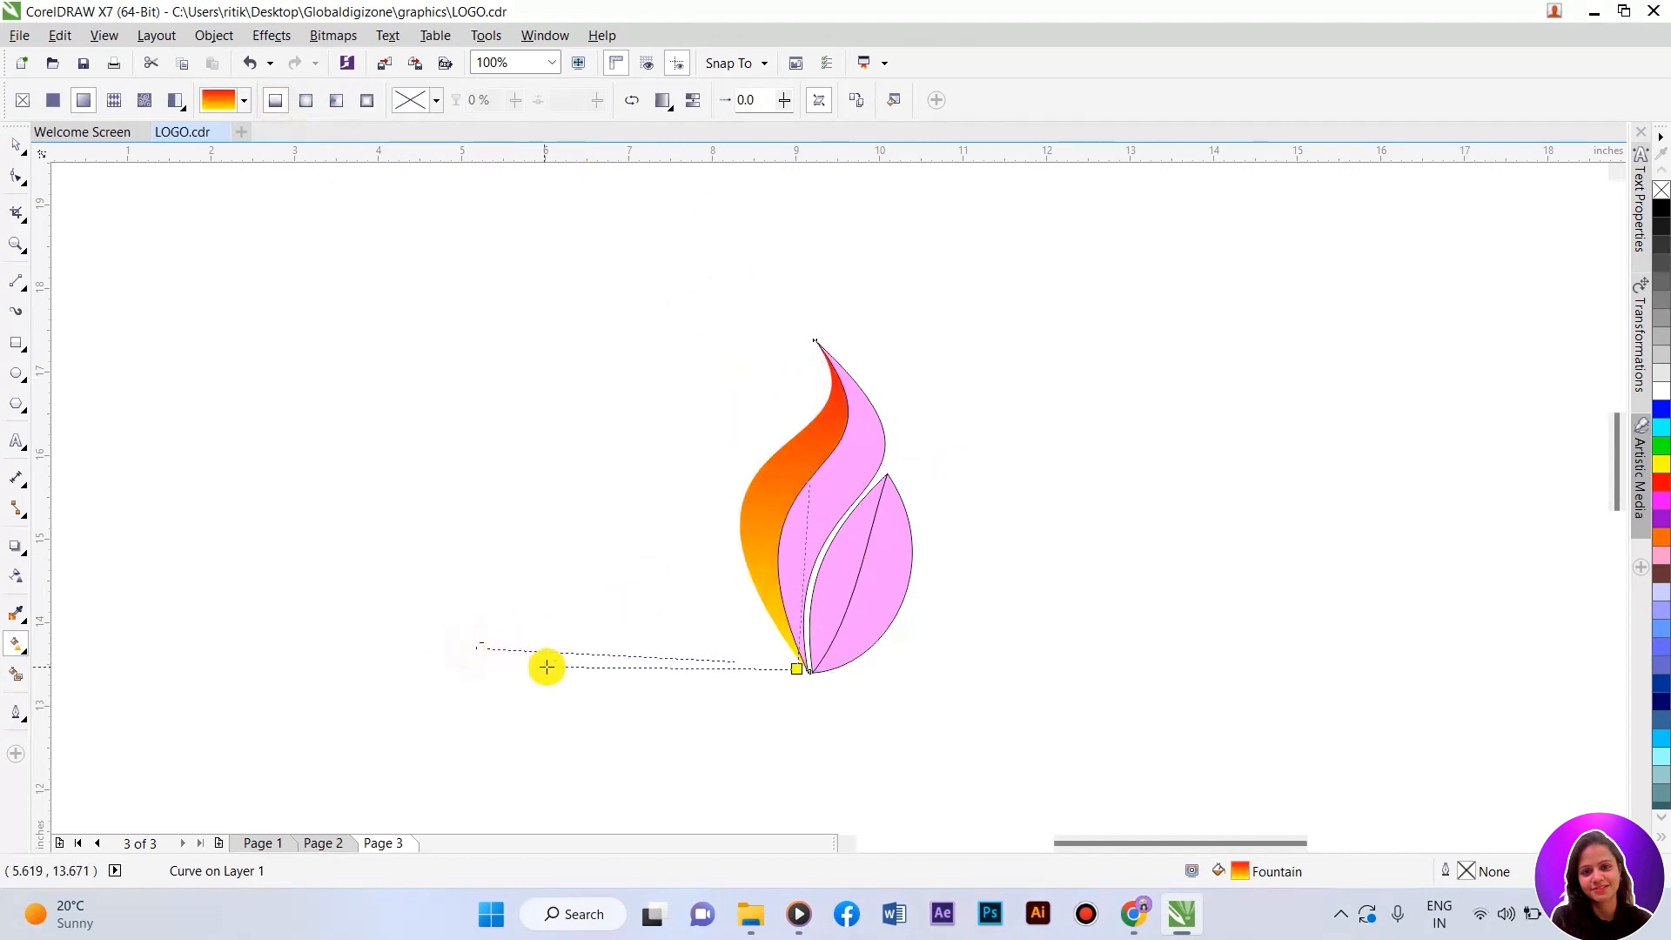
pyautogui.scroll(3, 806, 671)
pyautogui.moveTo(742, 649); pyautogui.dragTo(771, 588)
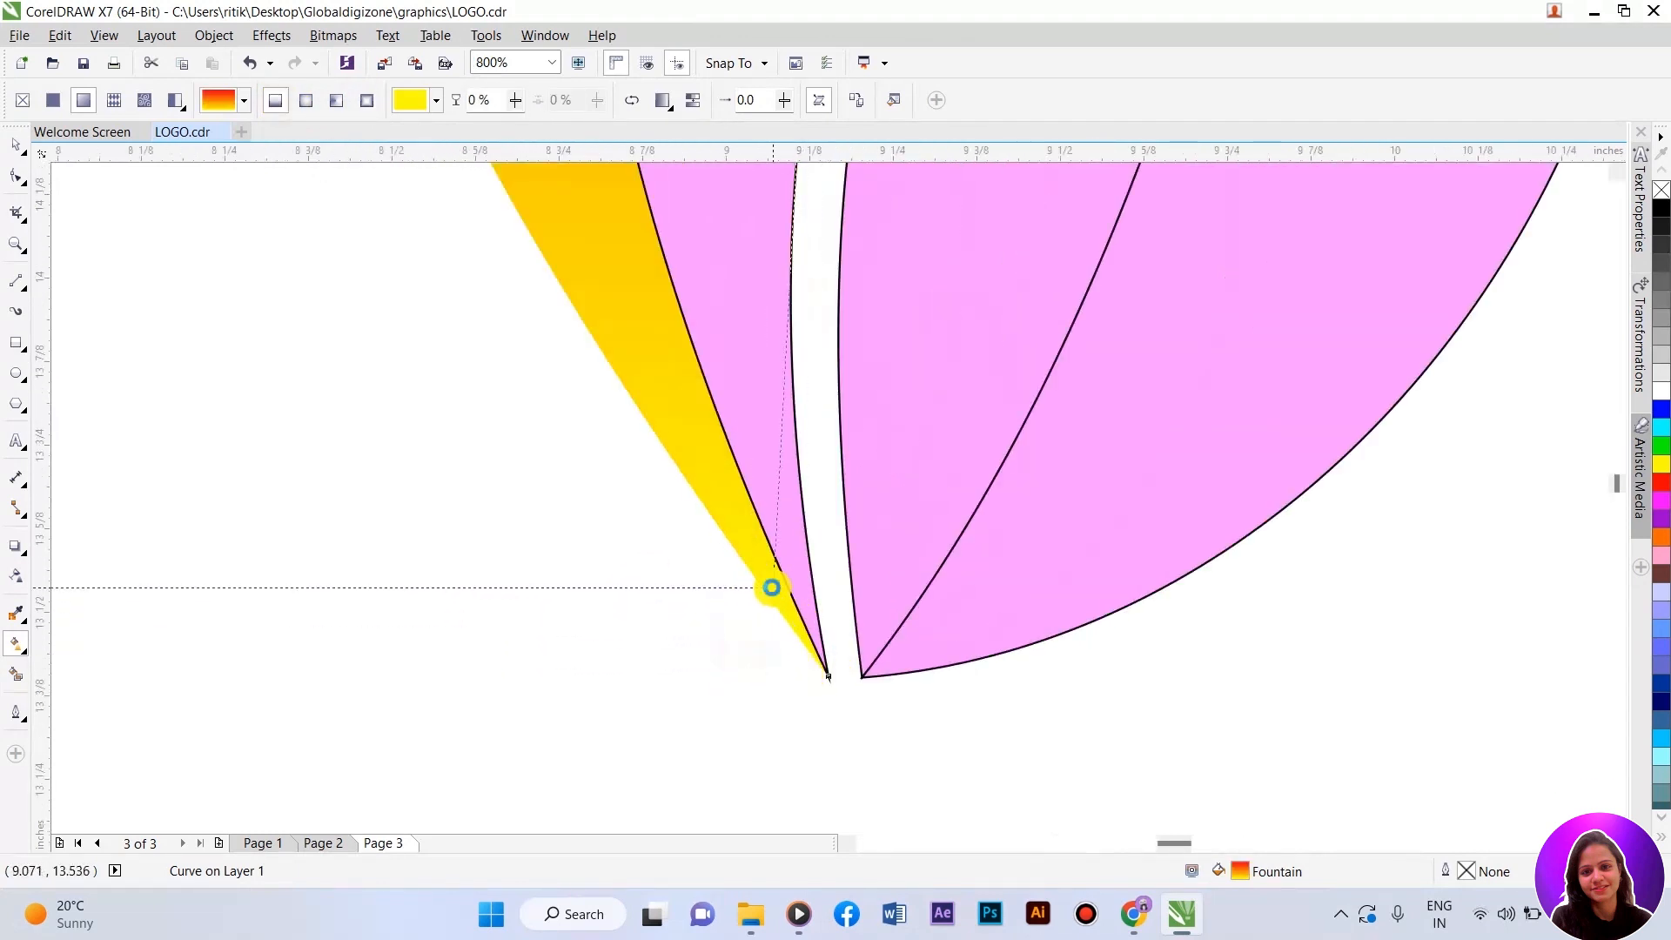
pyautogui.scroll(-5, 857, 679)
# Step: Copy the left section's gradient to the flame's right section without an outline, with red at the bottom tip and yellow at the top
pyautogui.press('space')
pyautogui.click(908, 455)
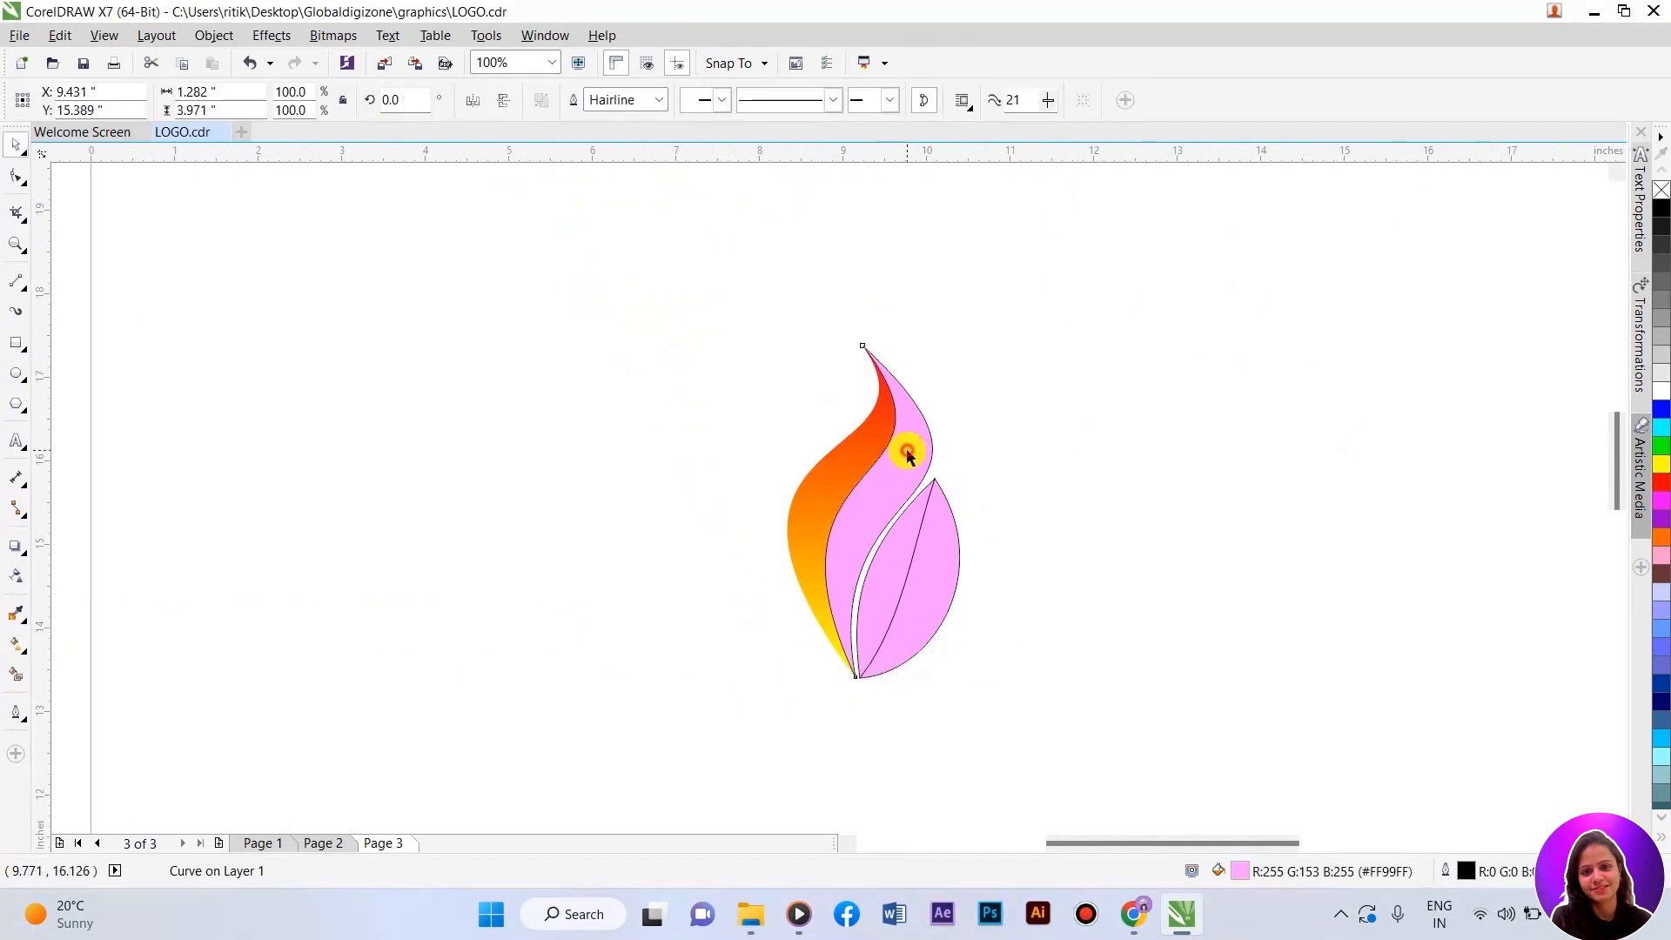
pyautogui.click(17, 644)
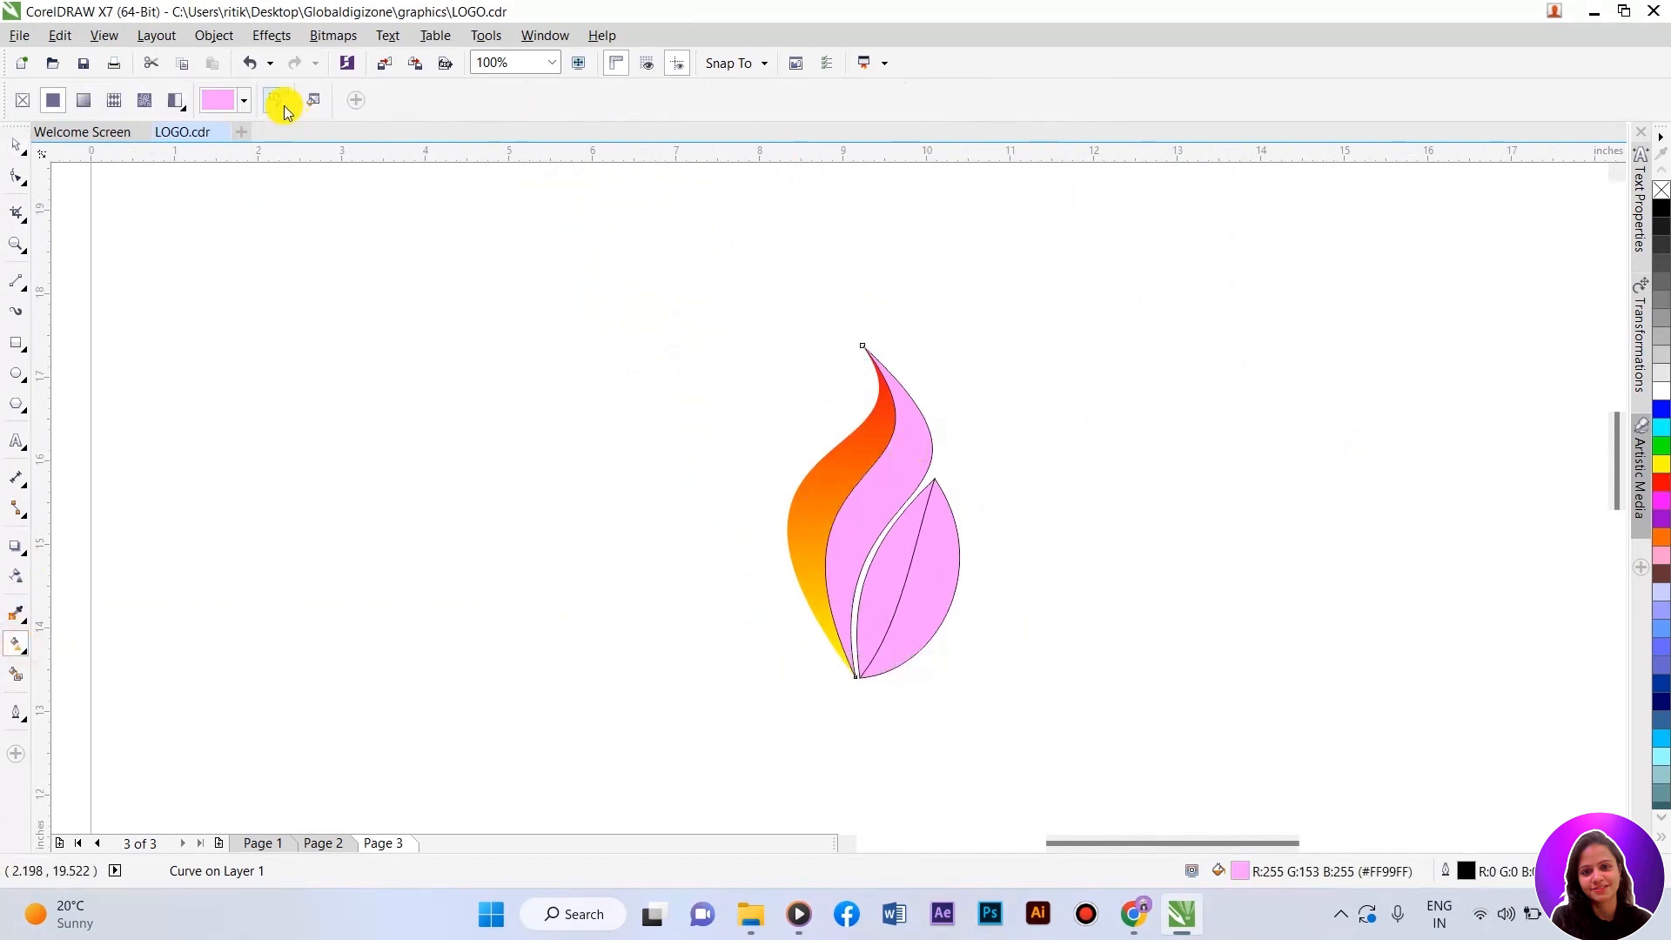
pyautogui.click(808, 501)
pyautogui.scroll(1, 878, 672)
pyautogui.scroll(-1, 878, 671)
pyautogui.moveTo(902, 351)
pyautogui.mouseDown()
pyautogui.moveTo(840, 679)
pyautogui.moveTo(880, 665)
pyautogui.moveTo(873, 354)
pyautogui.mouseUp()
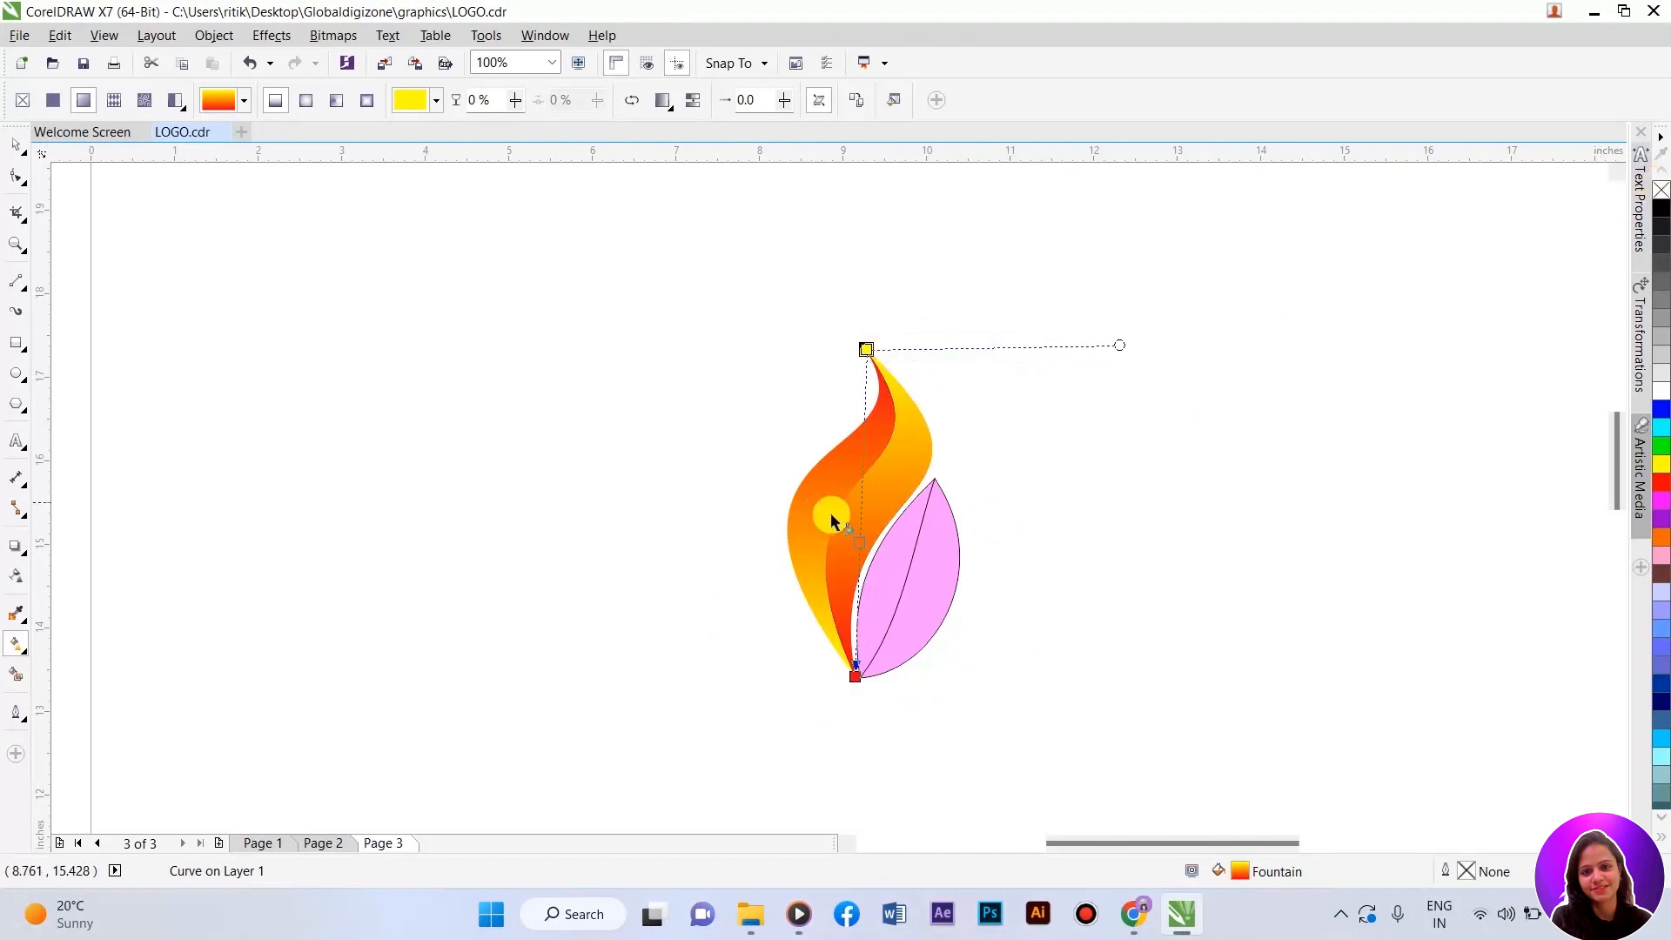
# Step: Copy the flame gradient to the leaf's left section without an outline, with red at the bottom tip and yellow at the top
pyautogui.click(894, 561)
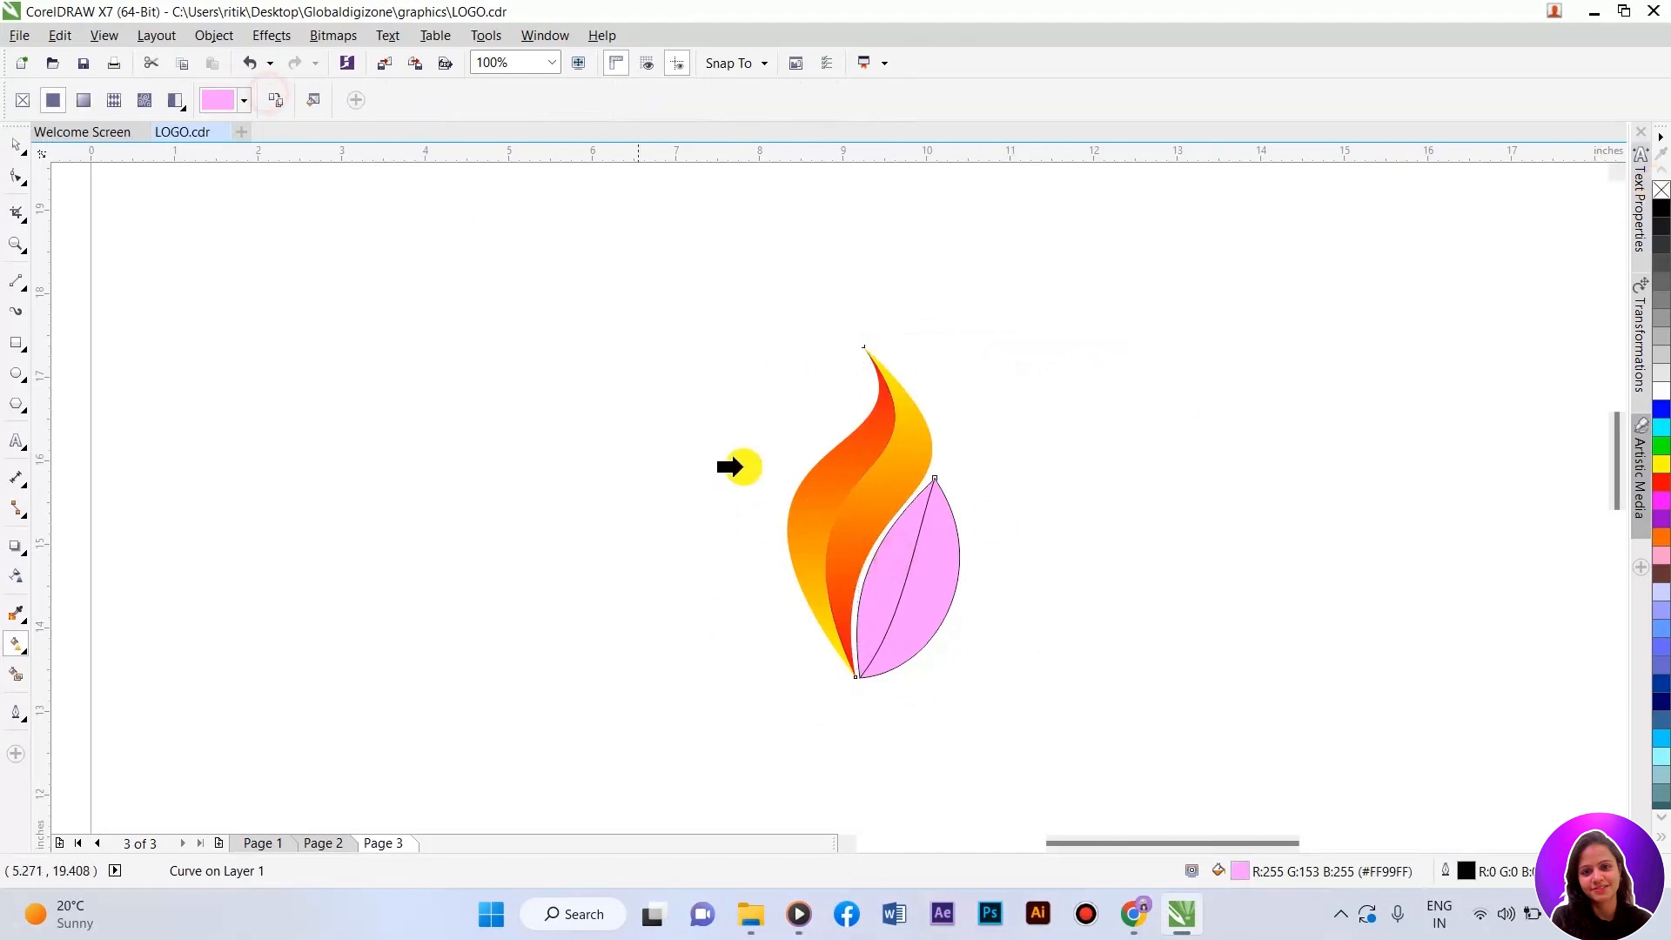
pyautogui.click(867, 498)
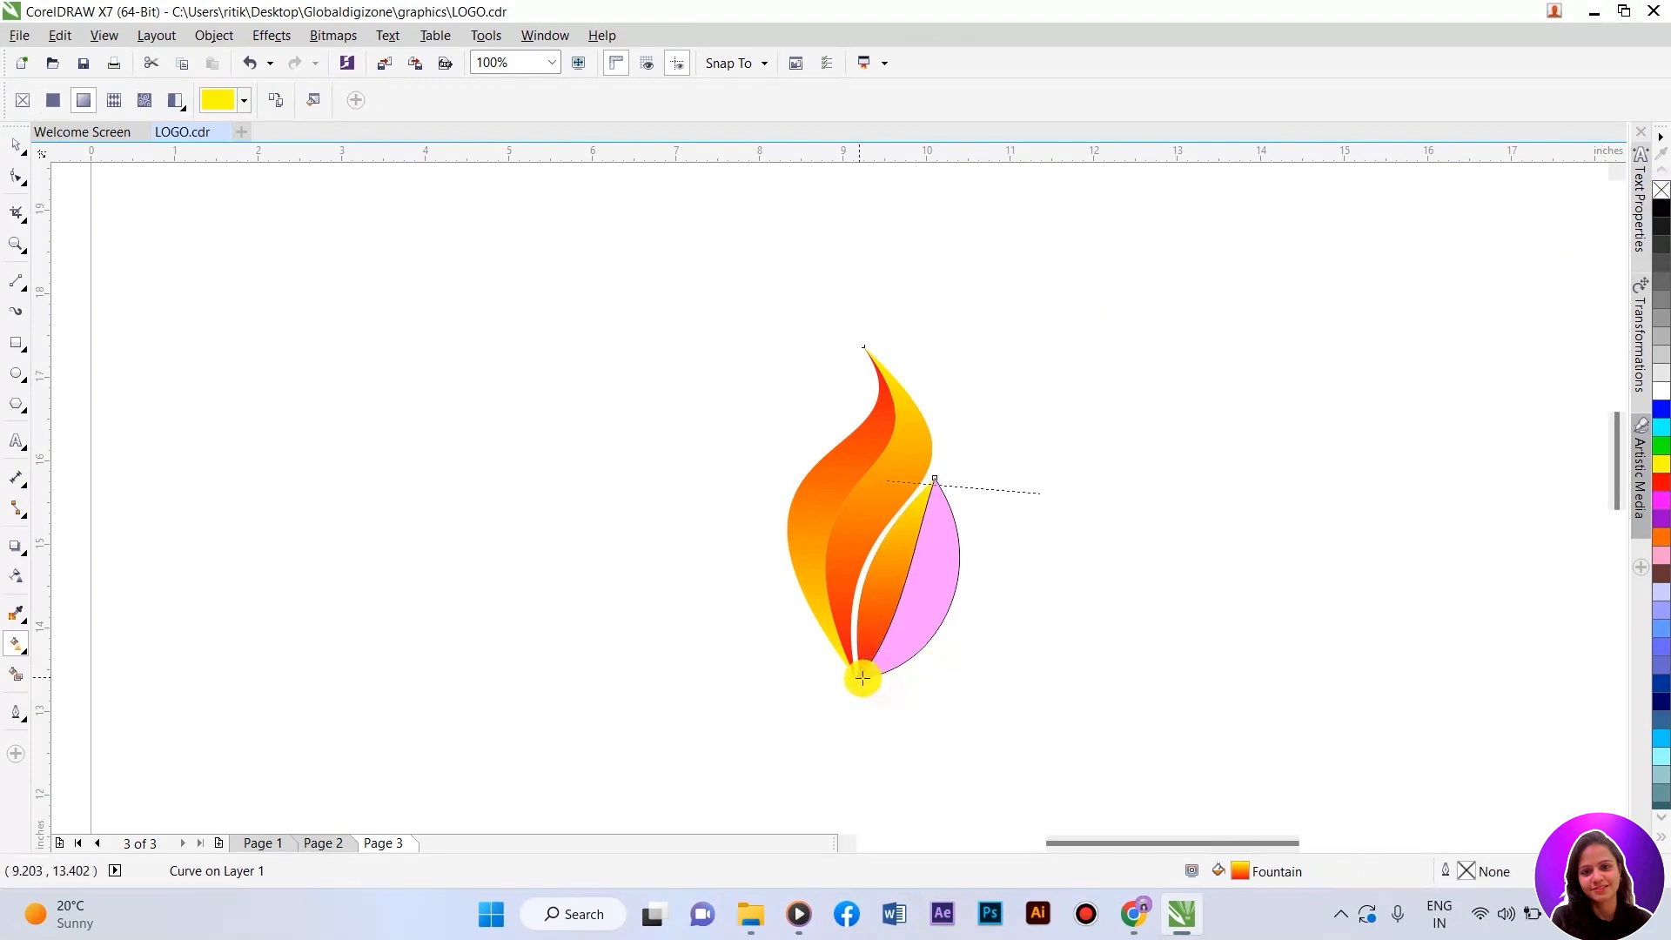
pyautogui.moveTo(863, 679); pyautogui.dragTo(858, 678)
pyautogui.moveTo(887, 479); pyautogui.dragTo(933, 485)
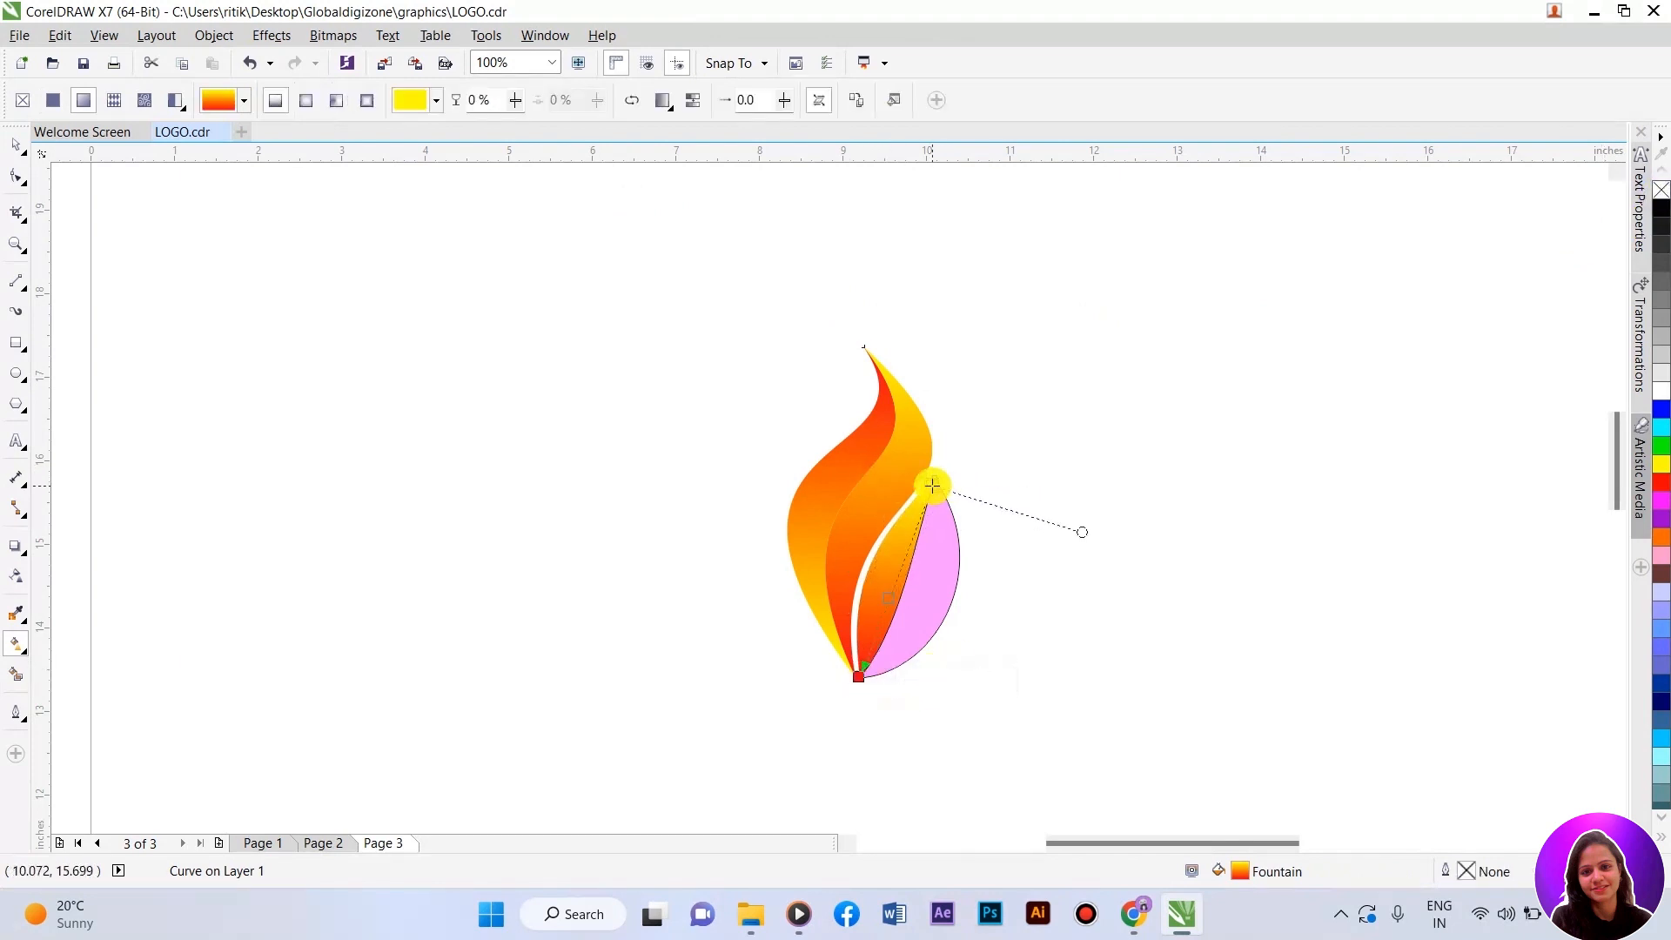
# Step: Copy the flame gradient to the leaf's right section, aligning yellow with the bottom tip and red with the top, and remove its outline
pyautogui.click(925, 588)
pyautogui.click(282, 102)
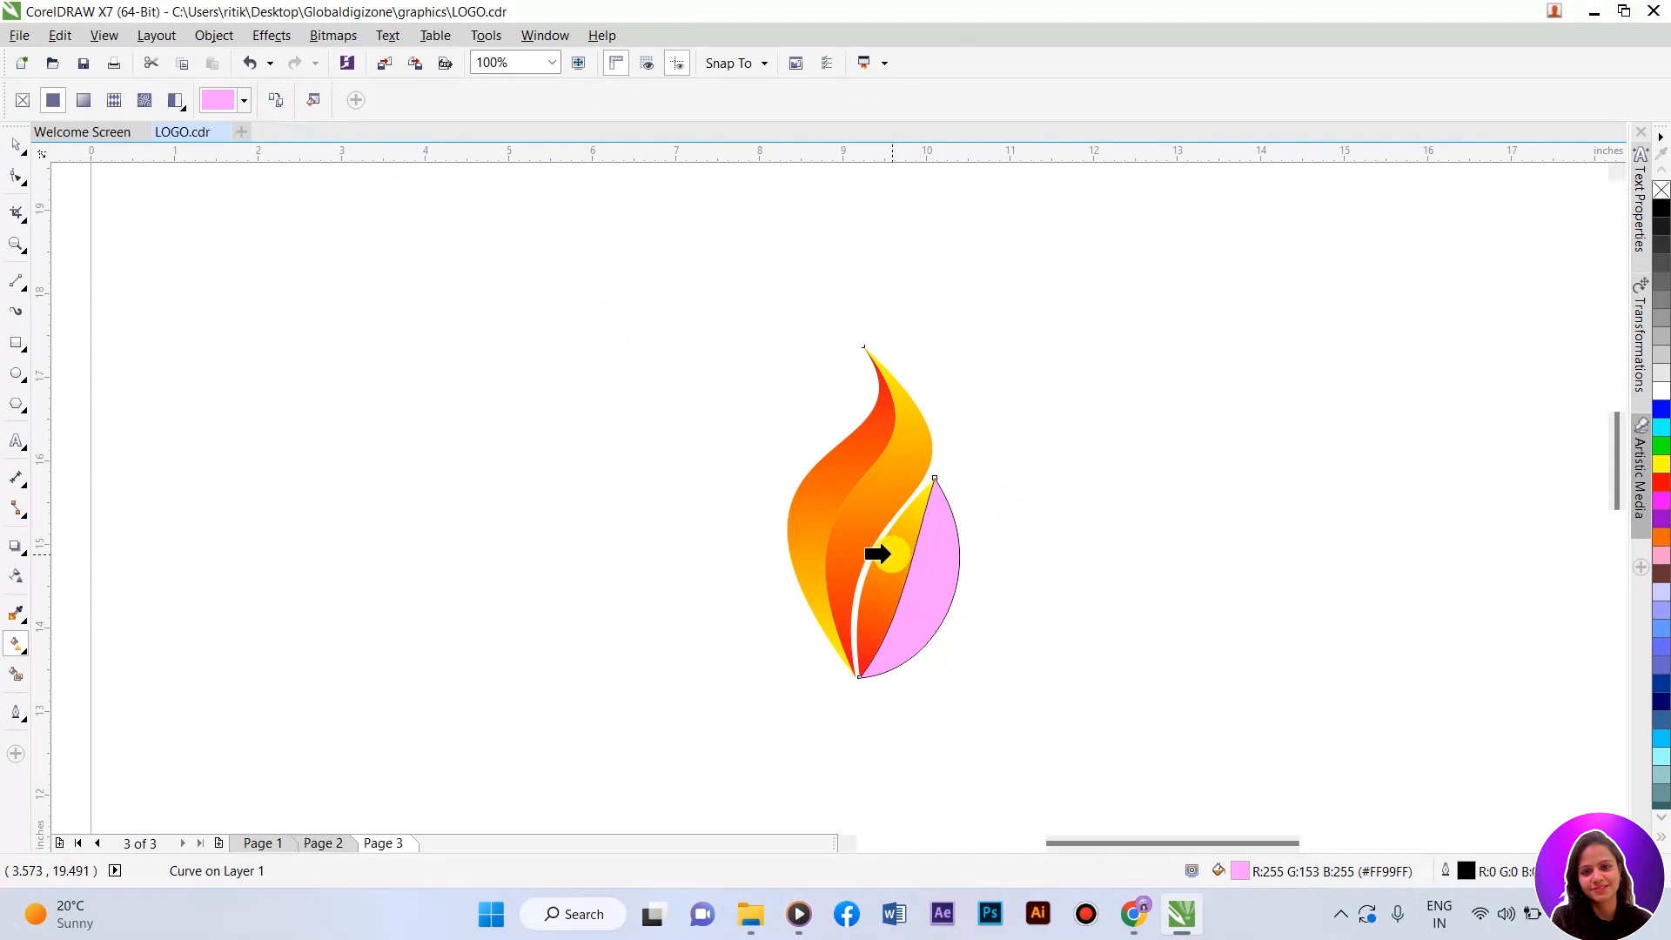
pyautogui.click(817, 497)
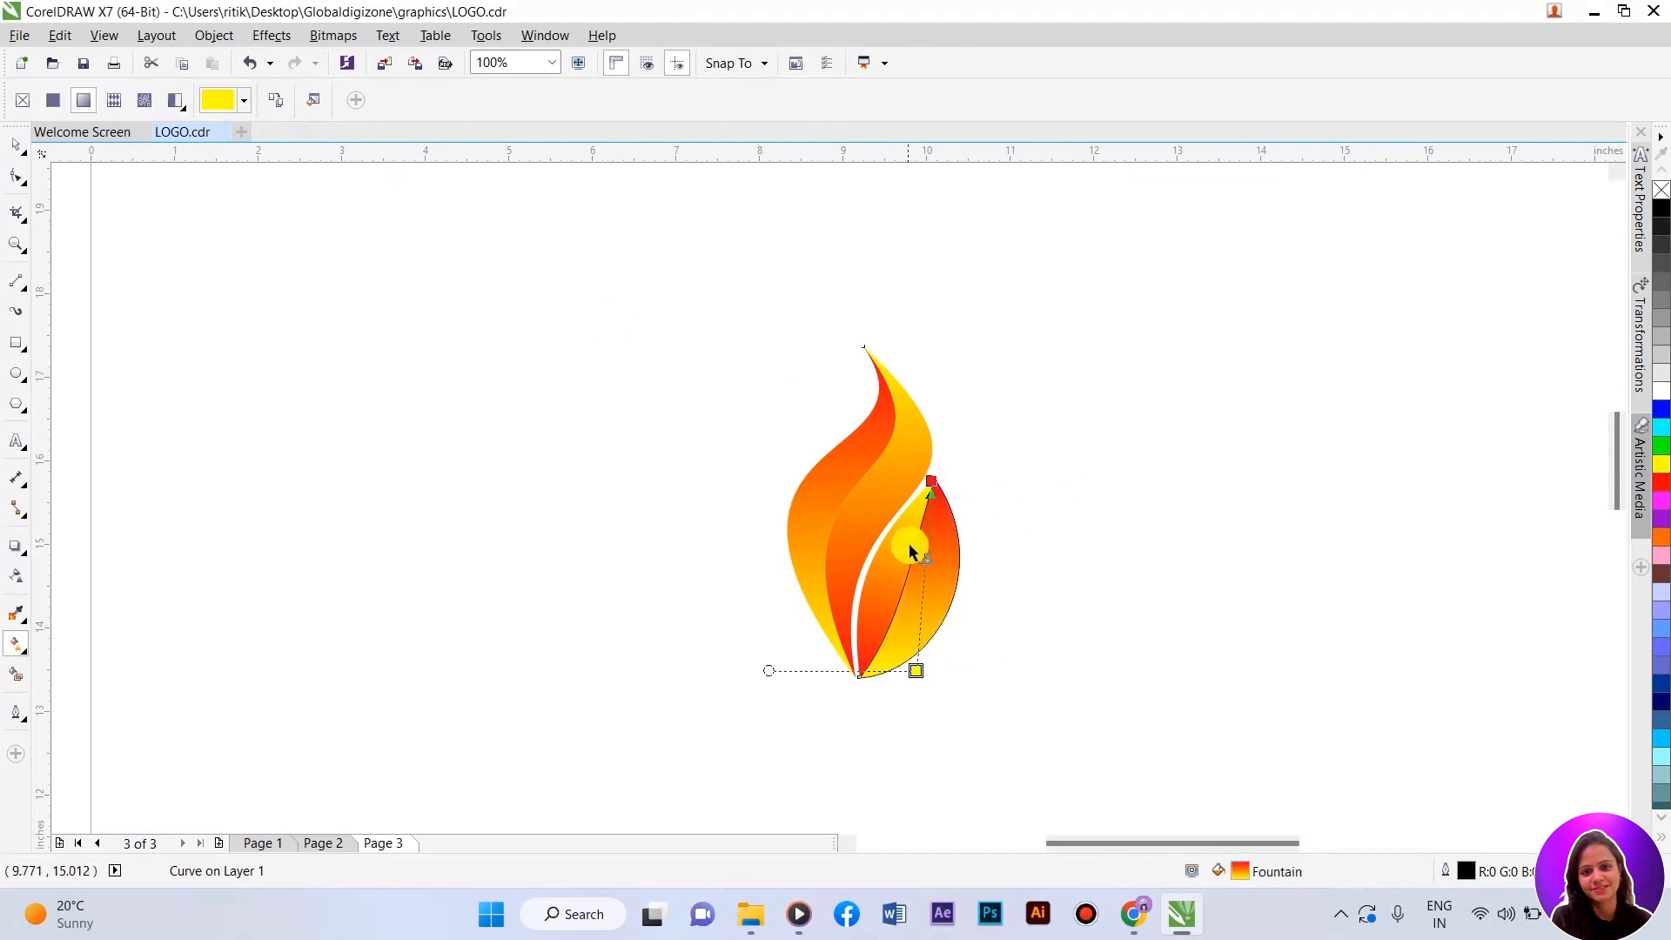
pyautogui.moveTo(917, 670); pyautogui.dragTo(862, 672)
pyautogui.moveTo(925, 558); pyautogui.dragTo(903, 559)
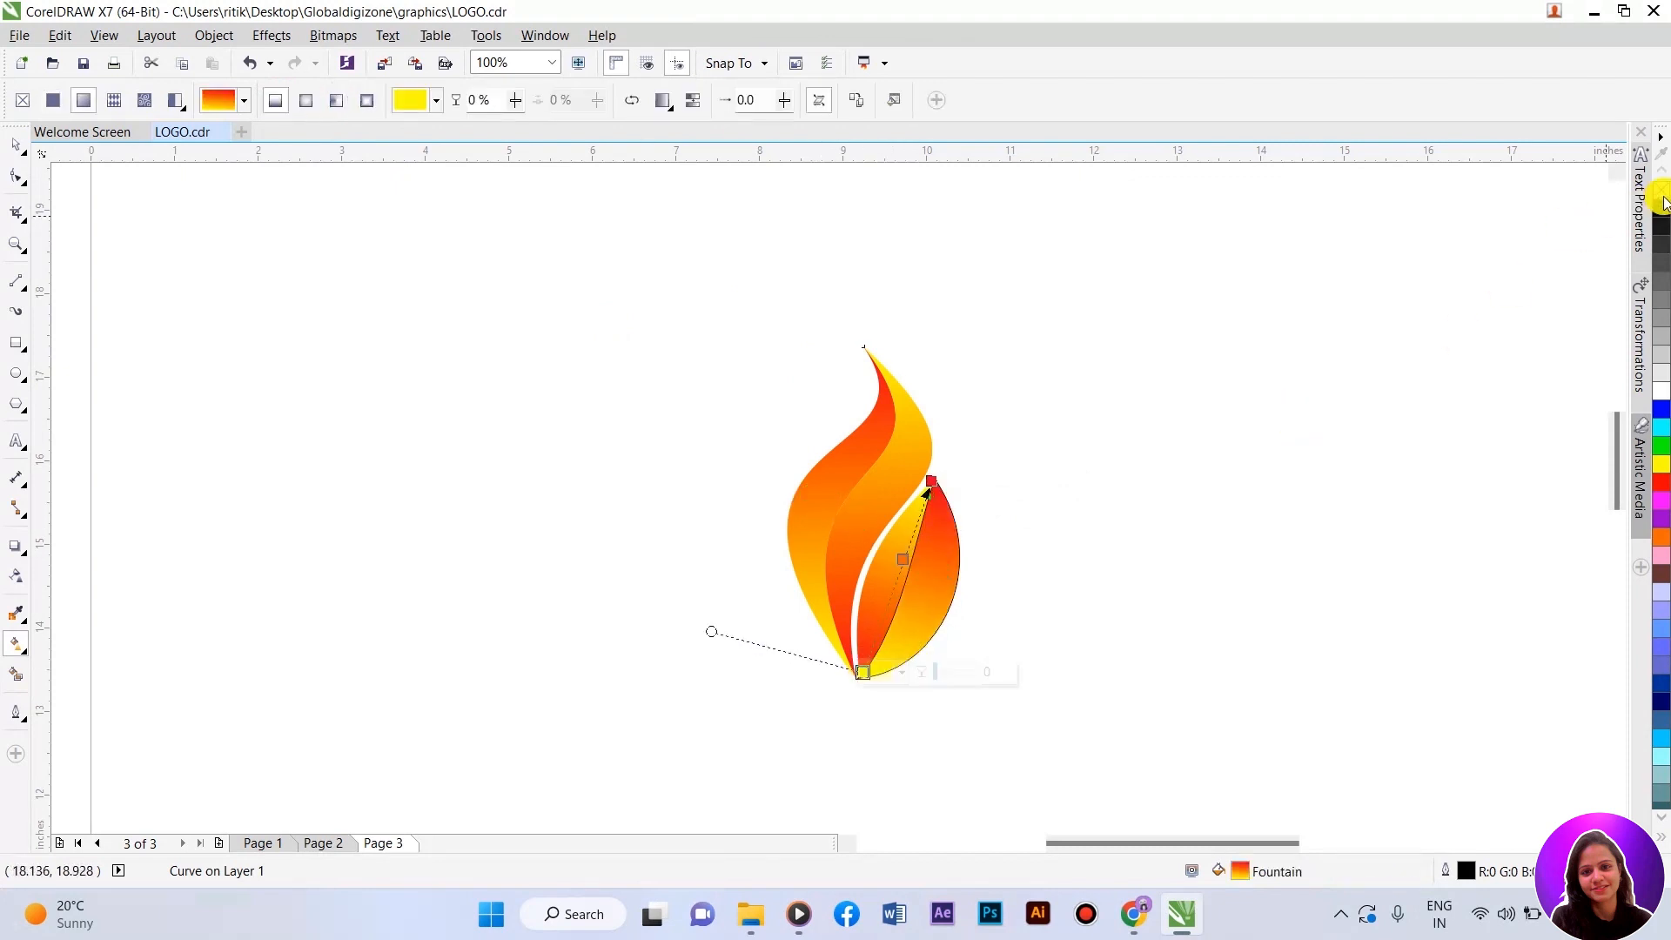
pyautogui.click(13, 148)
pyautogui.click(989, 354)
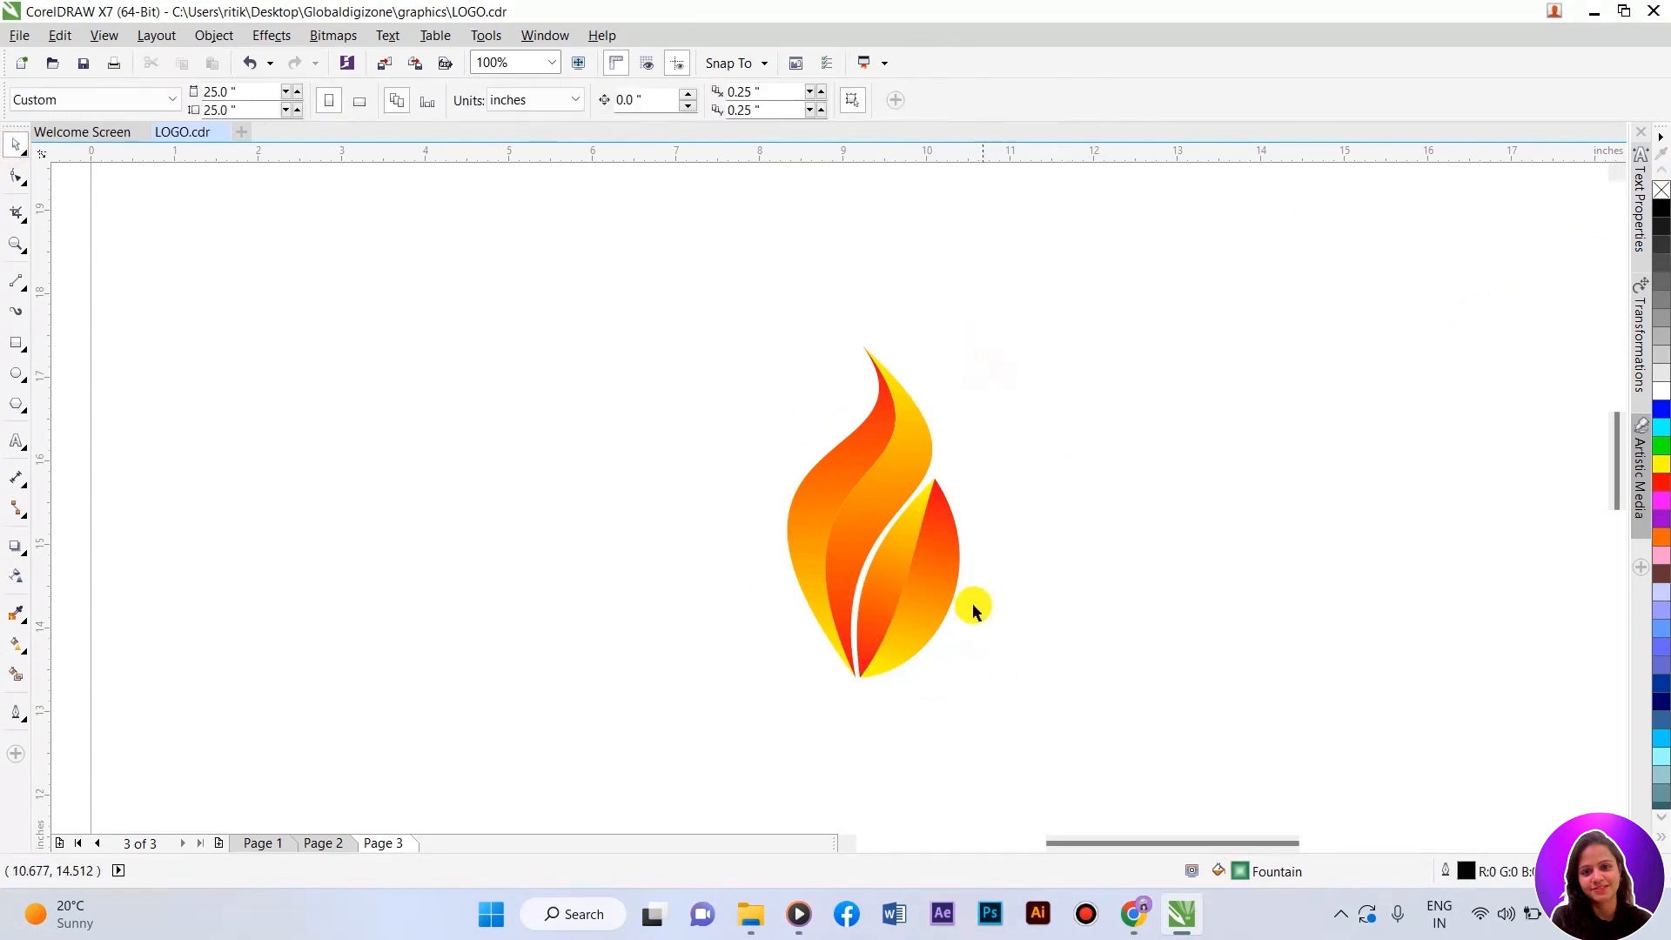
# Step: Select all four sections of the flame logo and move them toward the center of the page
pyautogui.click(19, 378)
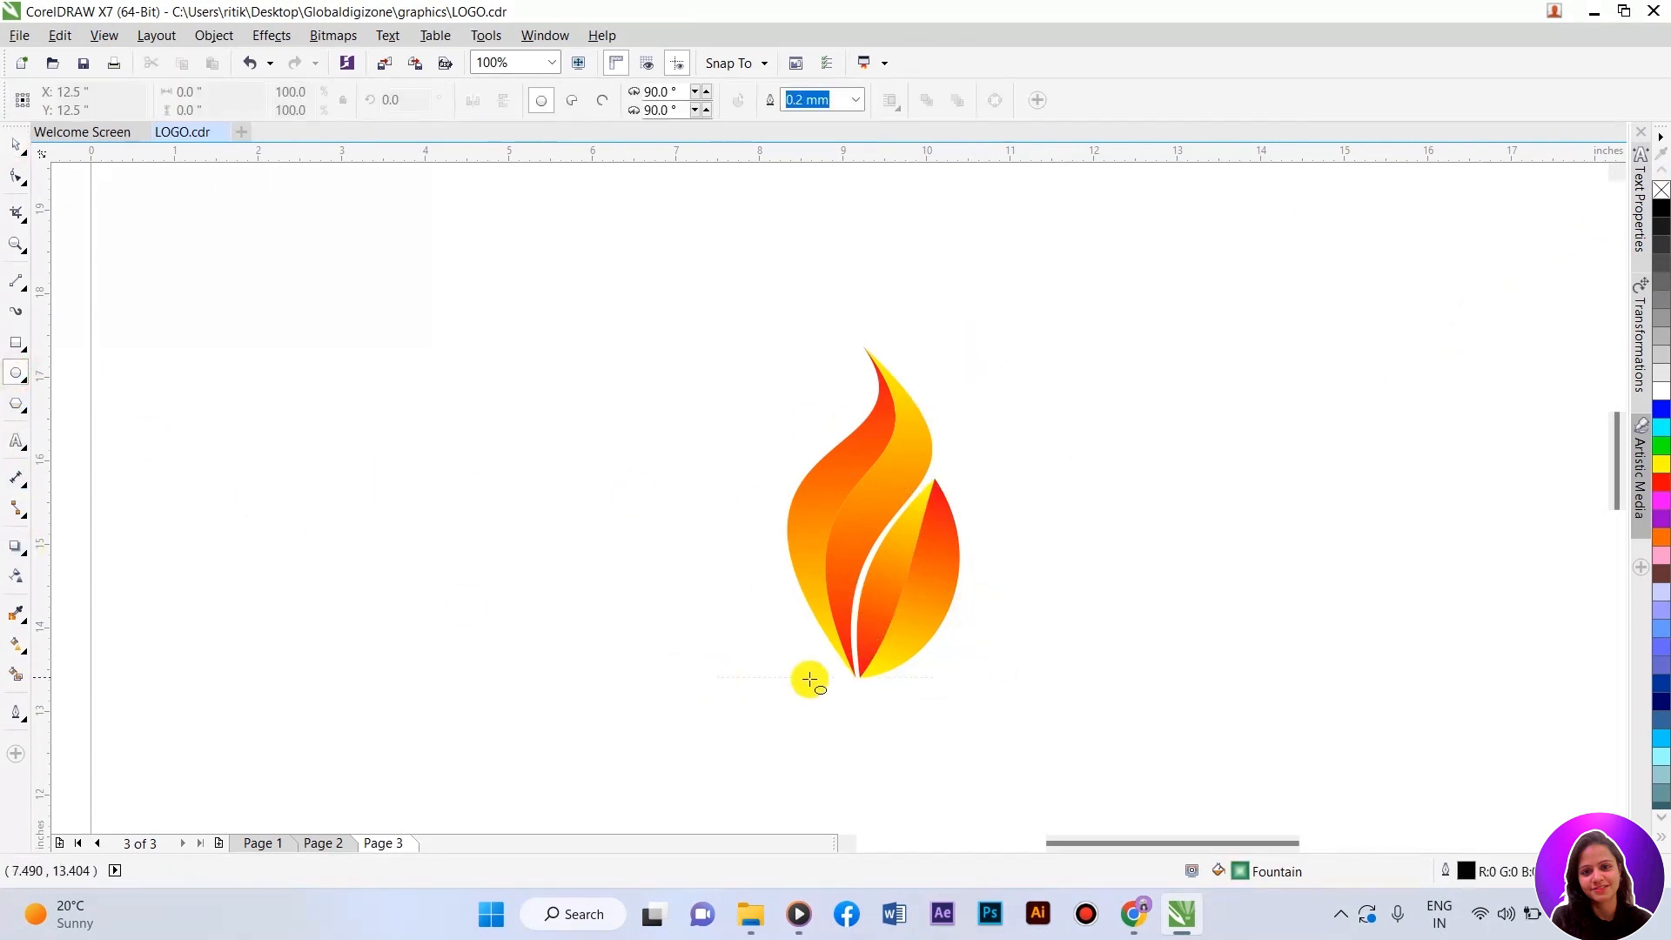
pyautogui.click(15, 145)
pyautogui.scroll(-2, 652, 405)
pyautogui.scroll(1, 674, 407)
pyautogui.moveTo(614, 335); pyautogui.dragTo(816, 561)
pyautogui.moveTo(754, 471); pyautogui.dragTo(923, 555)
pyautogui.rightClick(925, 557)
pyautogui.click(971, 217)
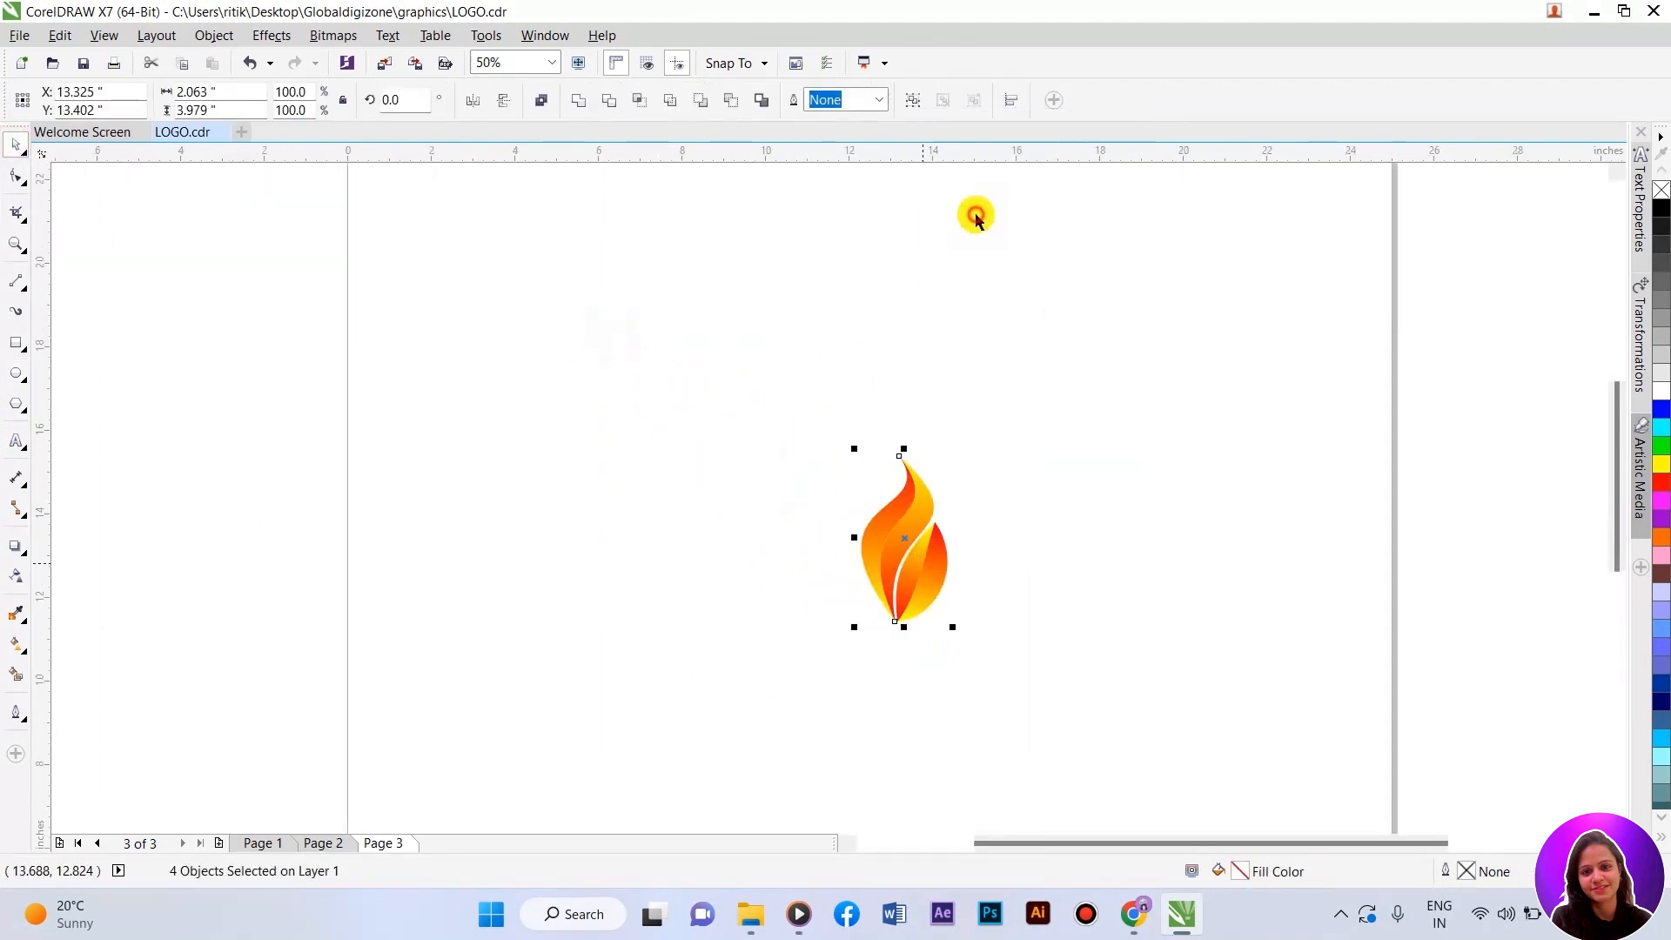
# Step: Enlarge the flame logo proportionally, reposition it near the page center and deselect it
pyautogui.moveTo(957, 630); pyautogui.dragTo(1134, 765)
pyautogui.scroll(-1, 1000, 630)
pyautogui.moveTo(929, 553); pyautogui.dragTo(942, 588)
pyautogui.click(107, 527)
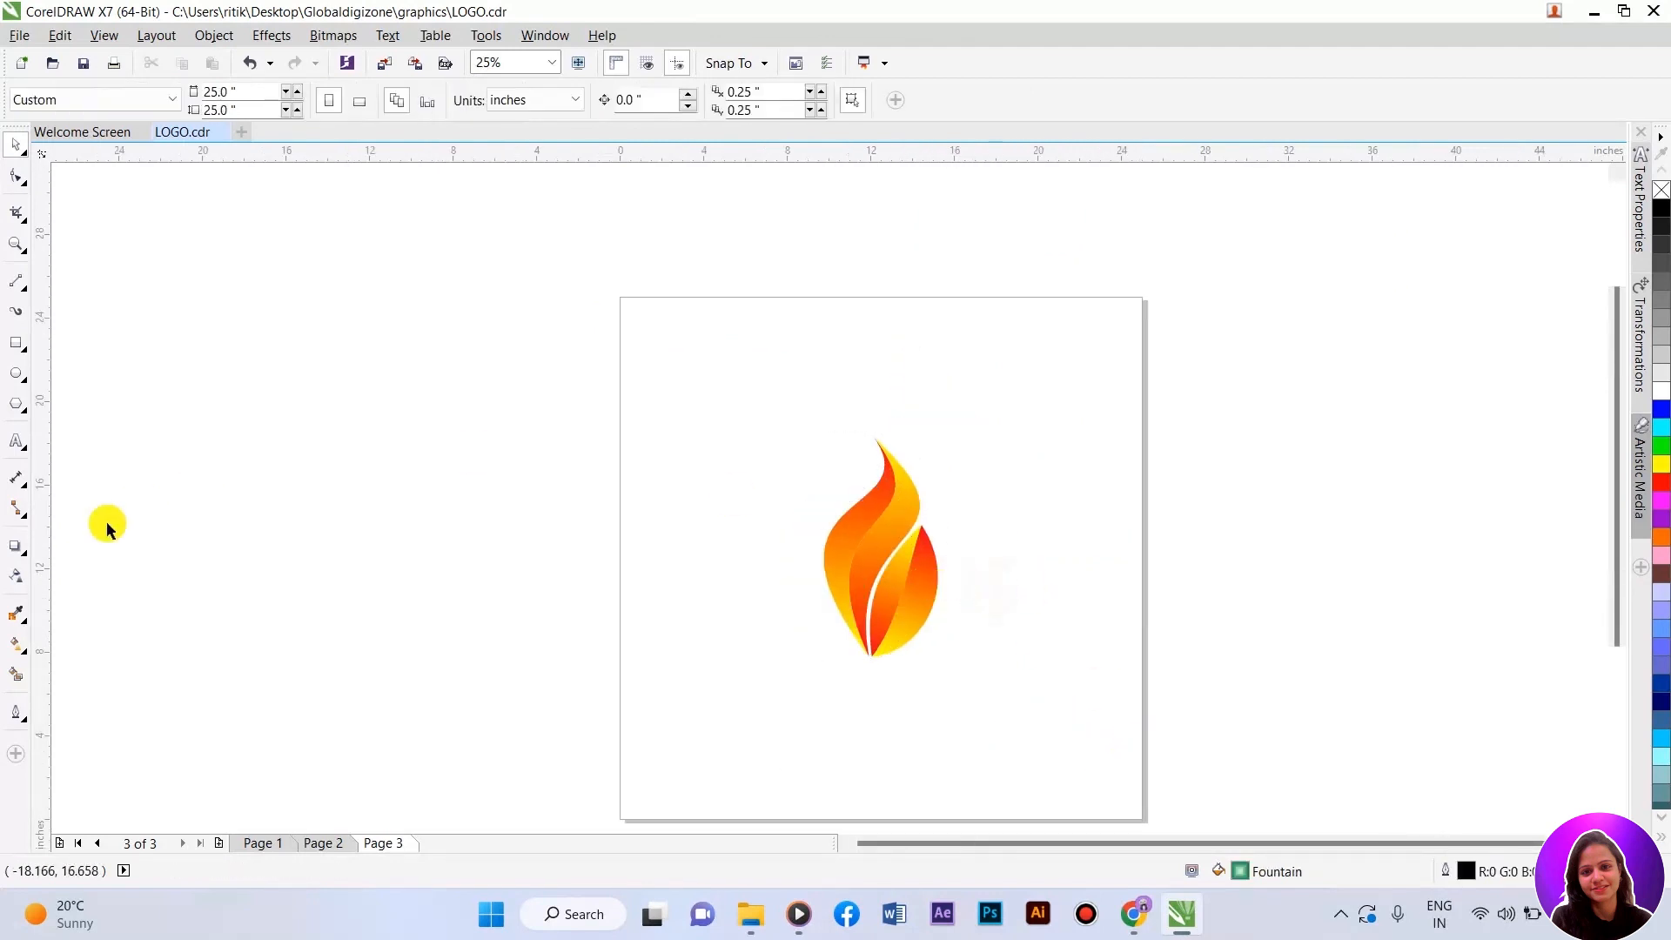
# Step: Add a page-sized 25 by 25 inch background rectangle behind the flame logo
pyautogui.doubleClick(12, 341)
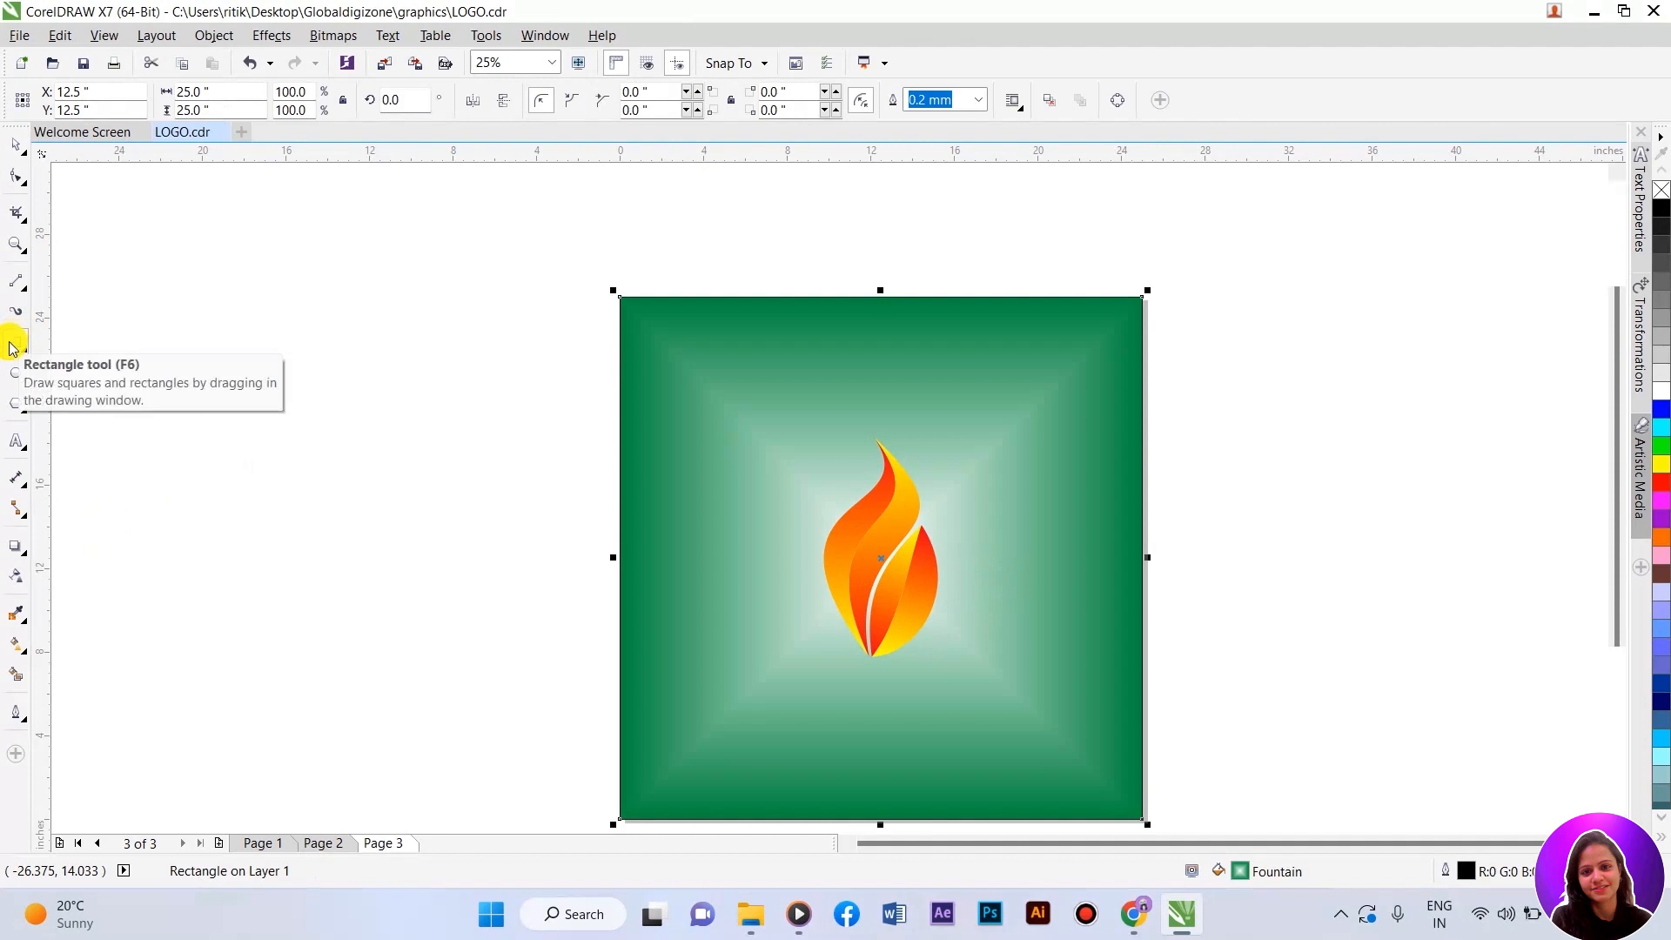
pyautogui.scroll(1, 866, 681)
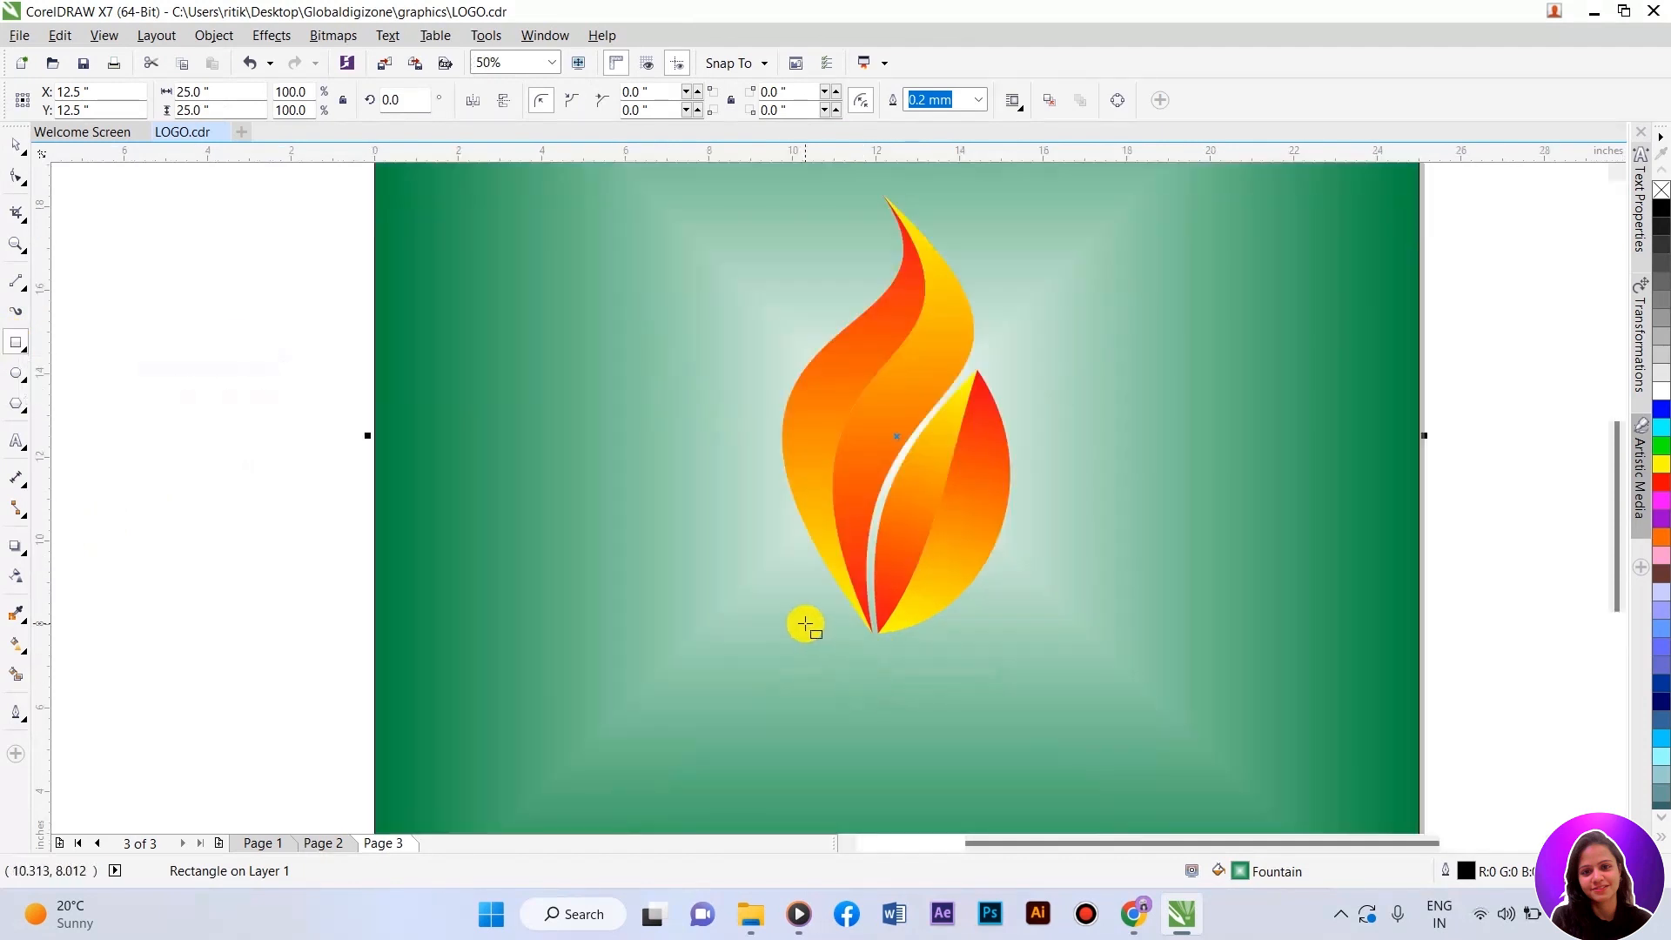
pyautogui.scroll(-1, 809, 623)
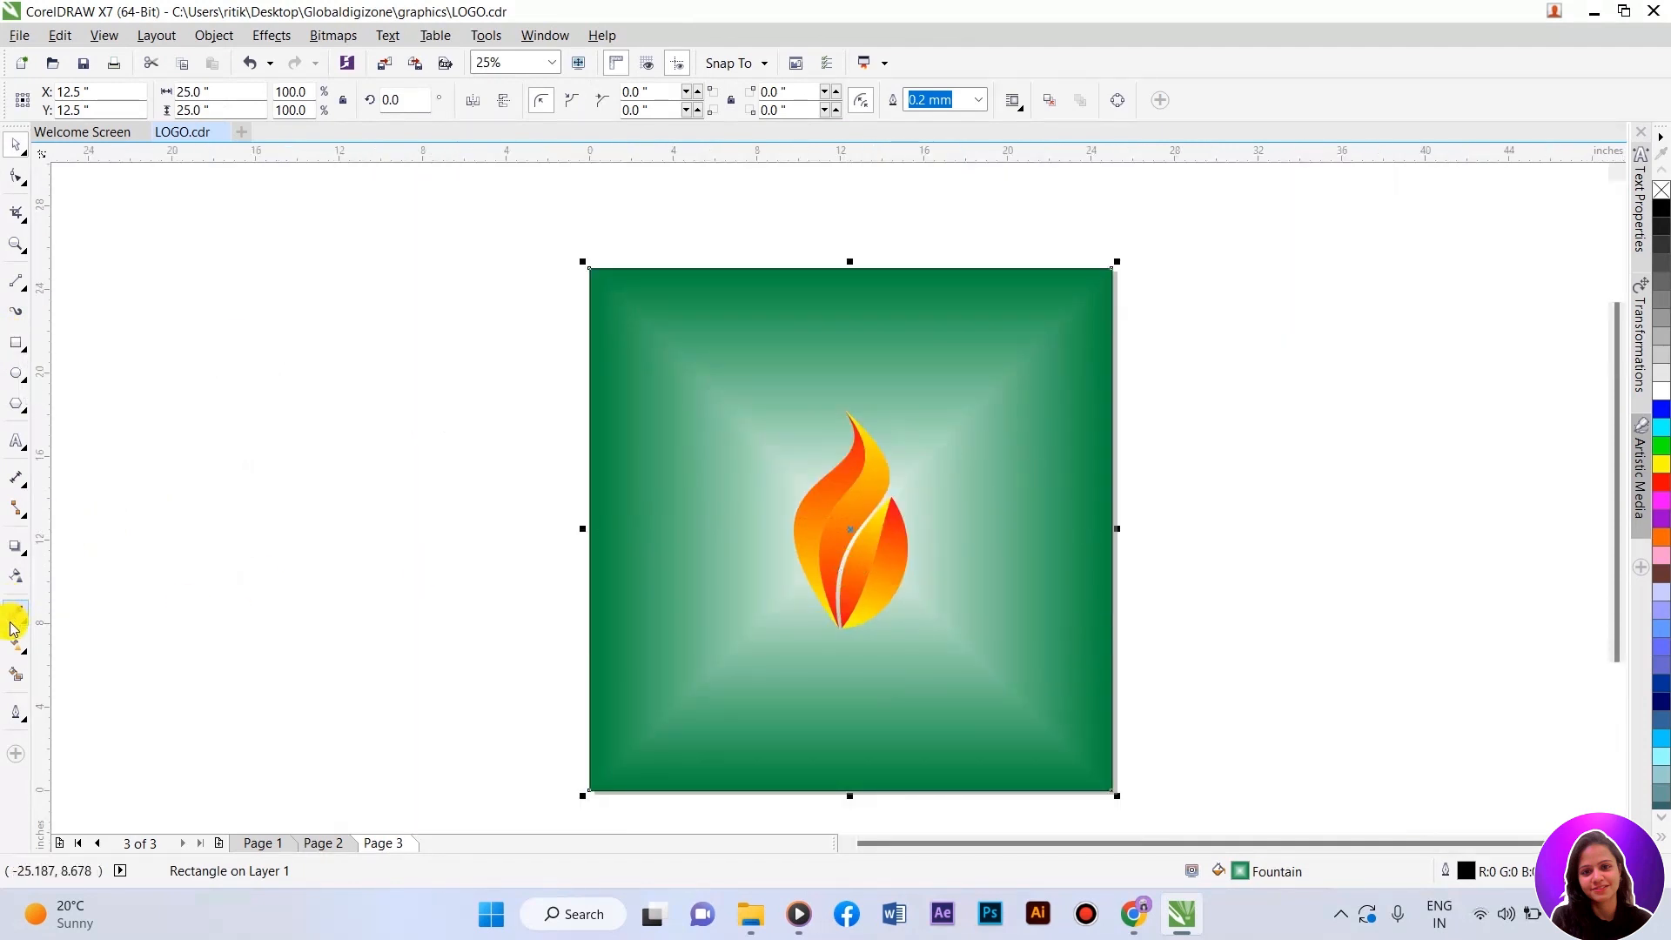
# Step: Change the background rectangle's fill to a linear gradient using the flame's red, orange and yellow colors, without an outline
pyautogui.click(17, 660)
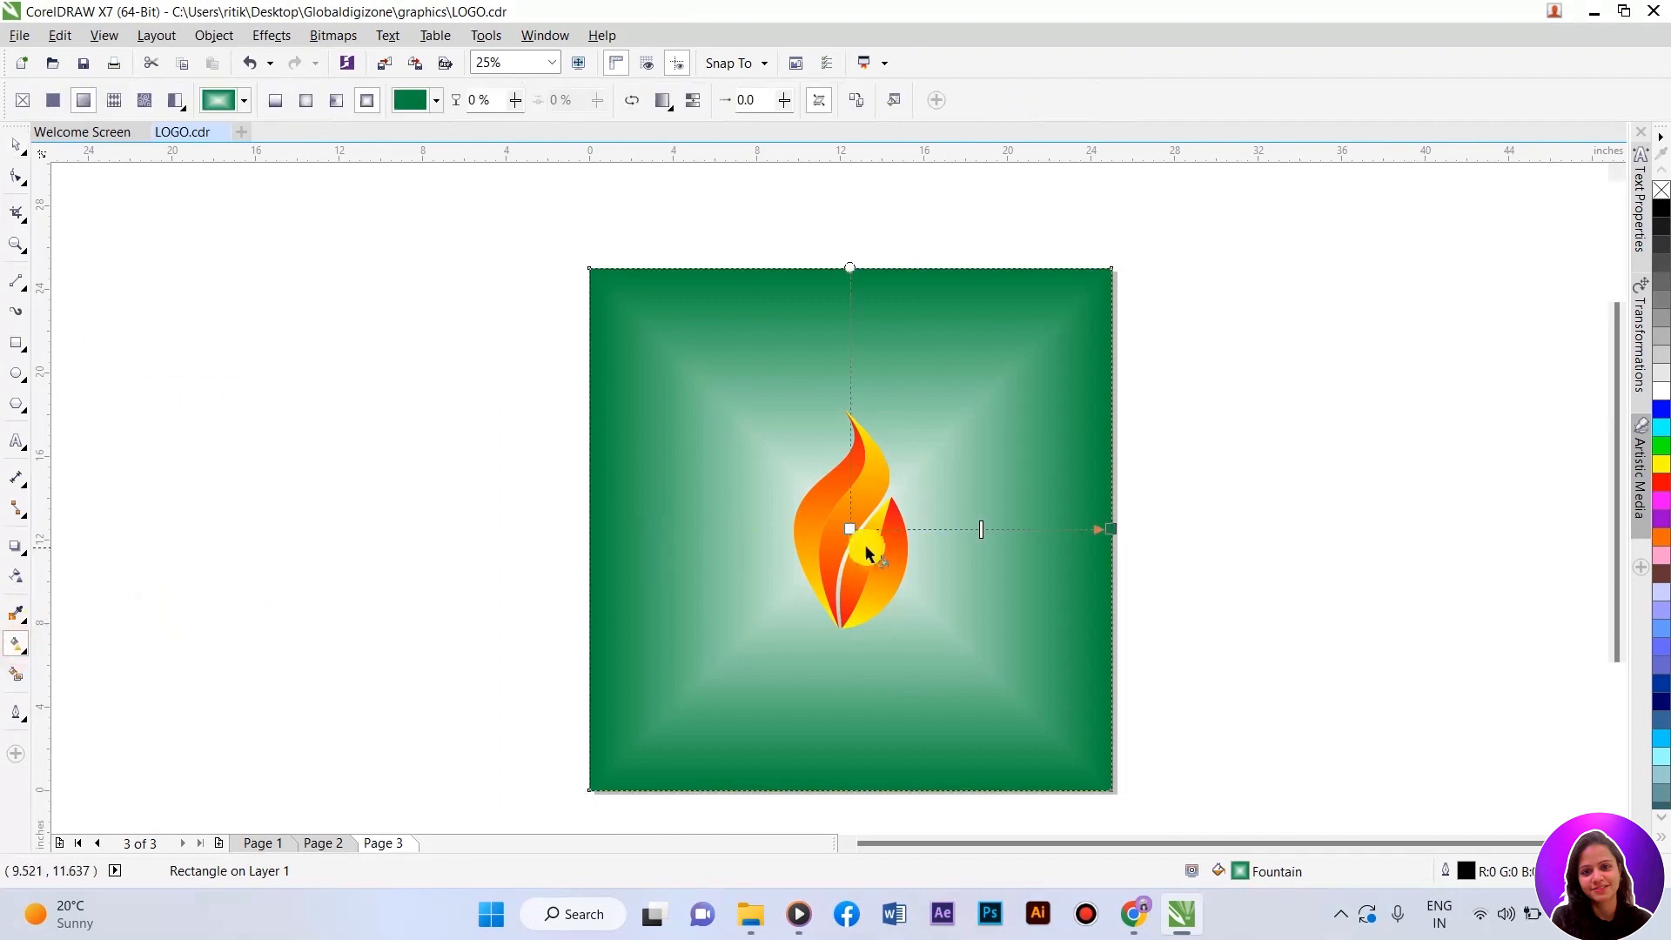
pyautogui.click(279, 103)
pyautogui.click(863, 103)
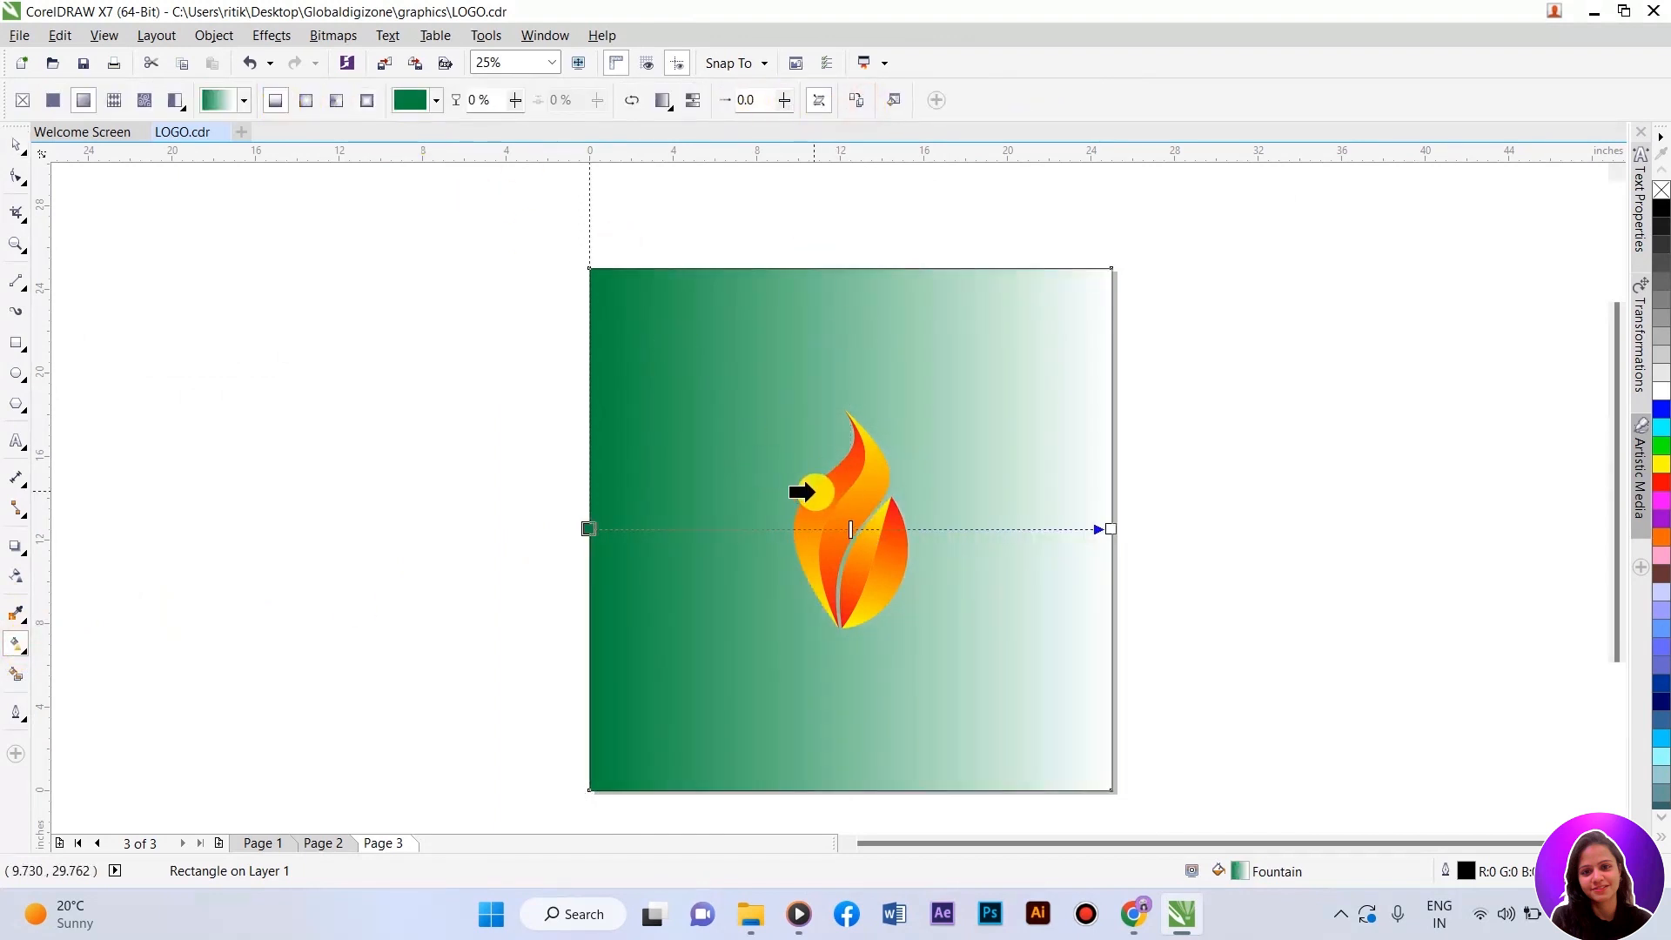
pyautogui.click(823, 496)
pyautogui.moveTo(879, 774); pyautogui.dragTo(588, 528)
pyautogui.moveTo(972, 276); pyautogui.dragTo(1111, 528)
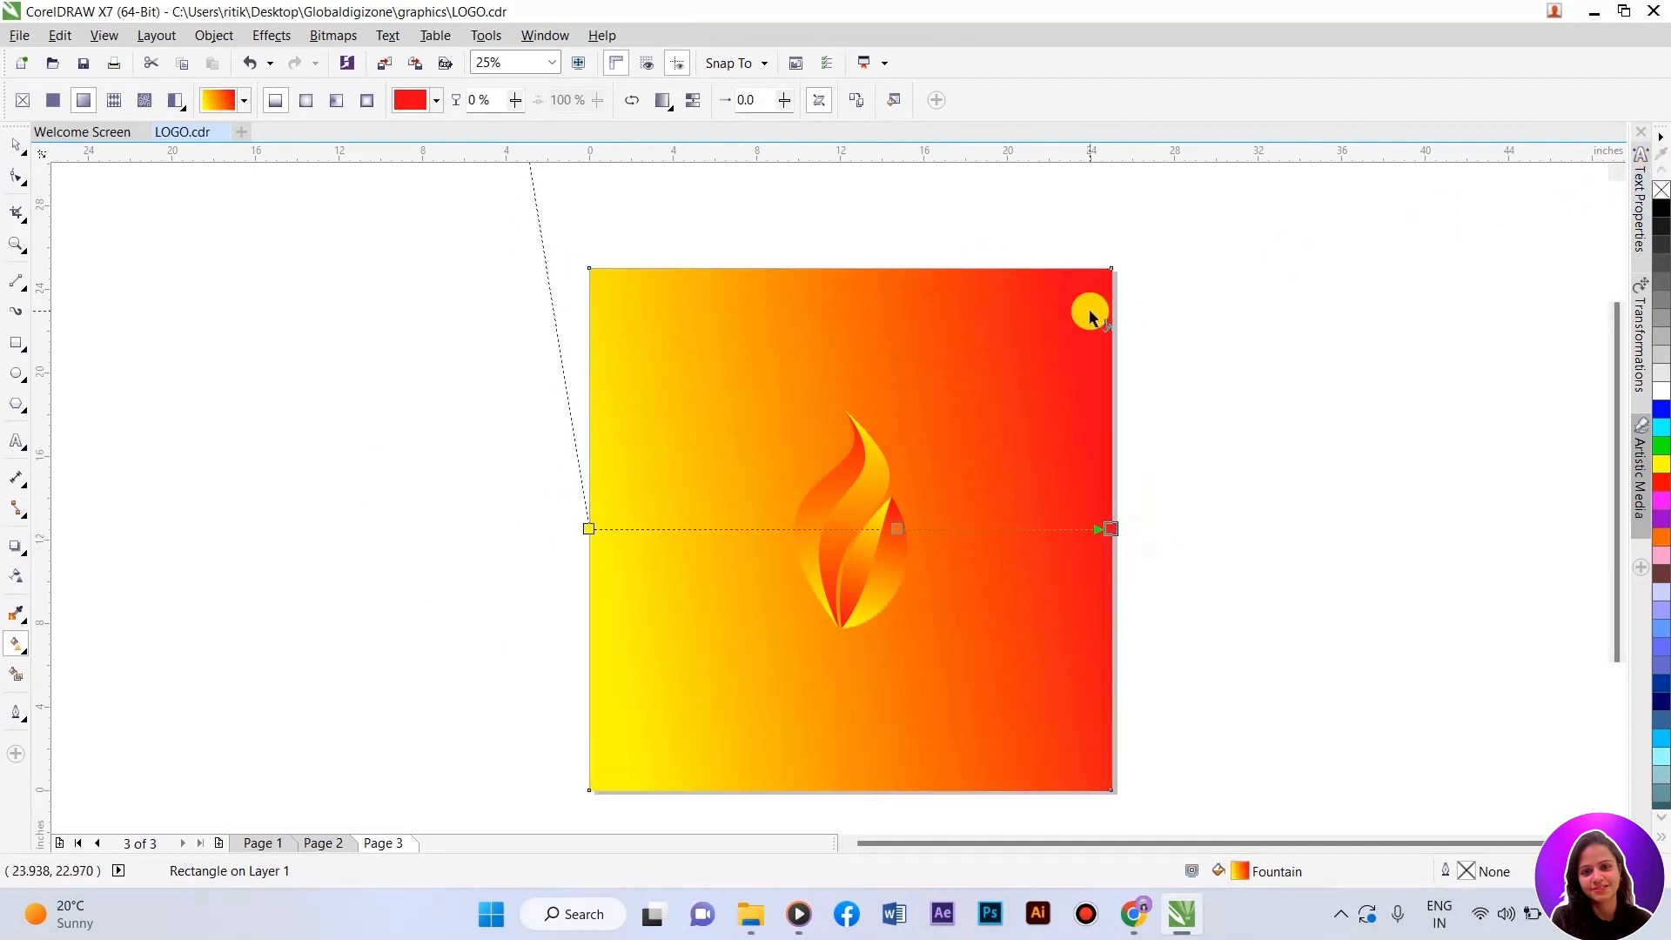
# Step: Angle the background gradient diagonally, with yellow at the lower-left corner and red at the upper-right, and deselect the rectangle
pyautogui.moveTo(590, 528); pyautogui.dragTo(594, 790)
pyautogui.moveTo(1111, 532); pyautogui.dragTo(1108, 269)
pyautogui.scroll(-2, 1105, 253)
pyautogui.scroll(2, 1042, 346)
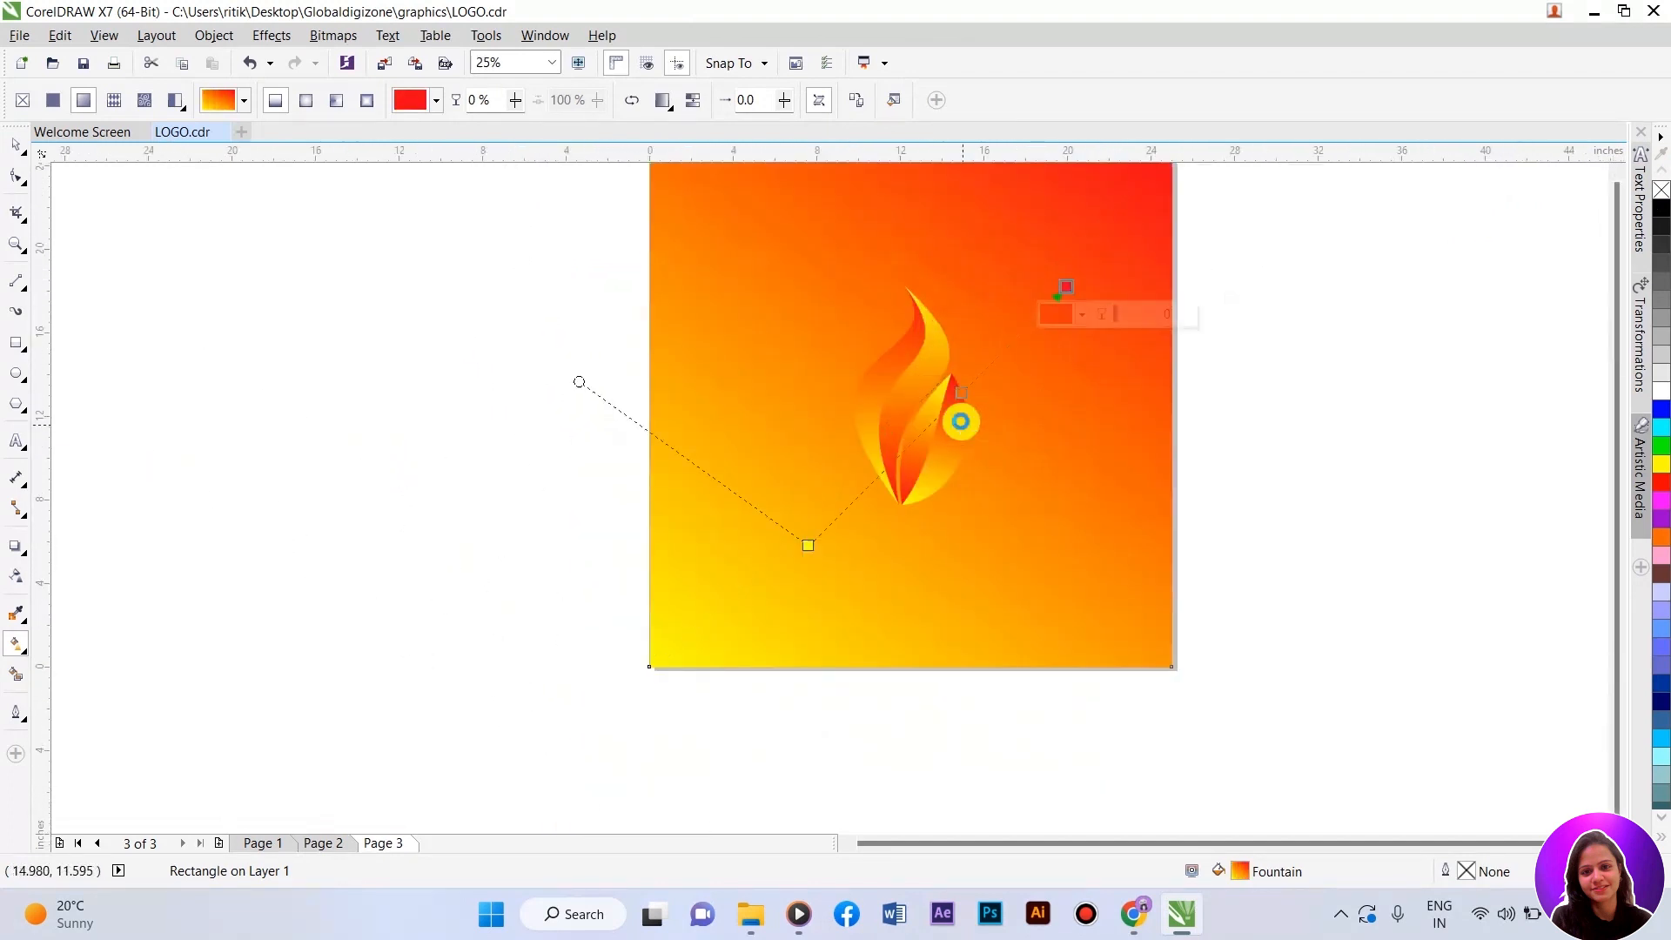
pyautogui.click(16, 144)
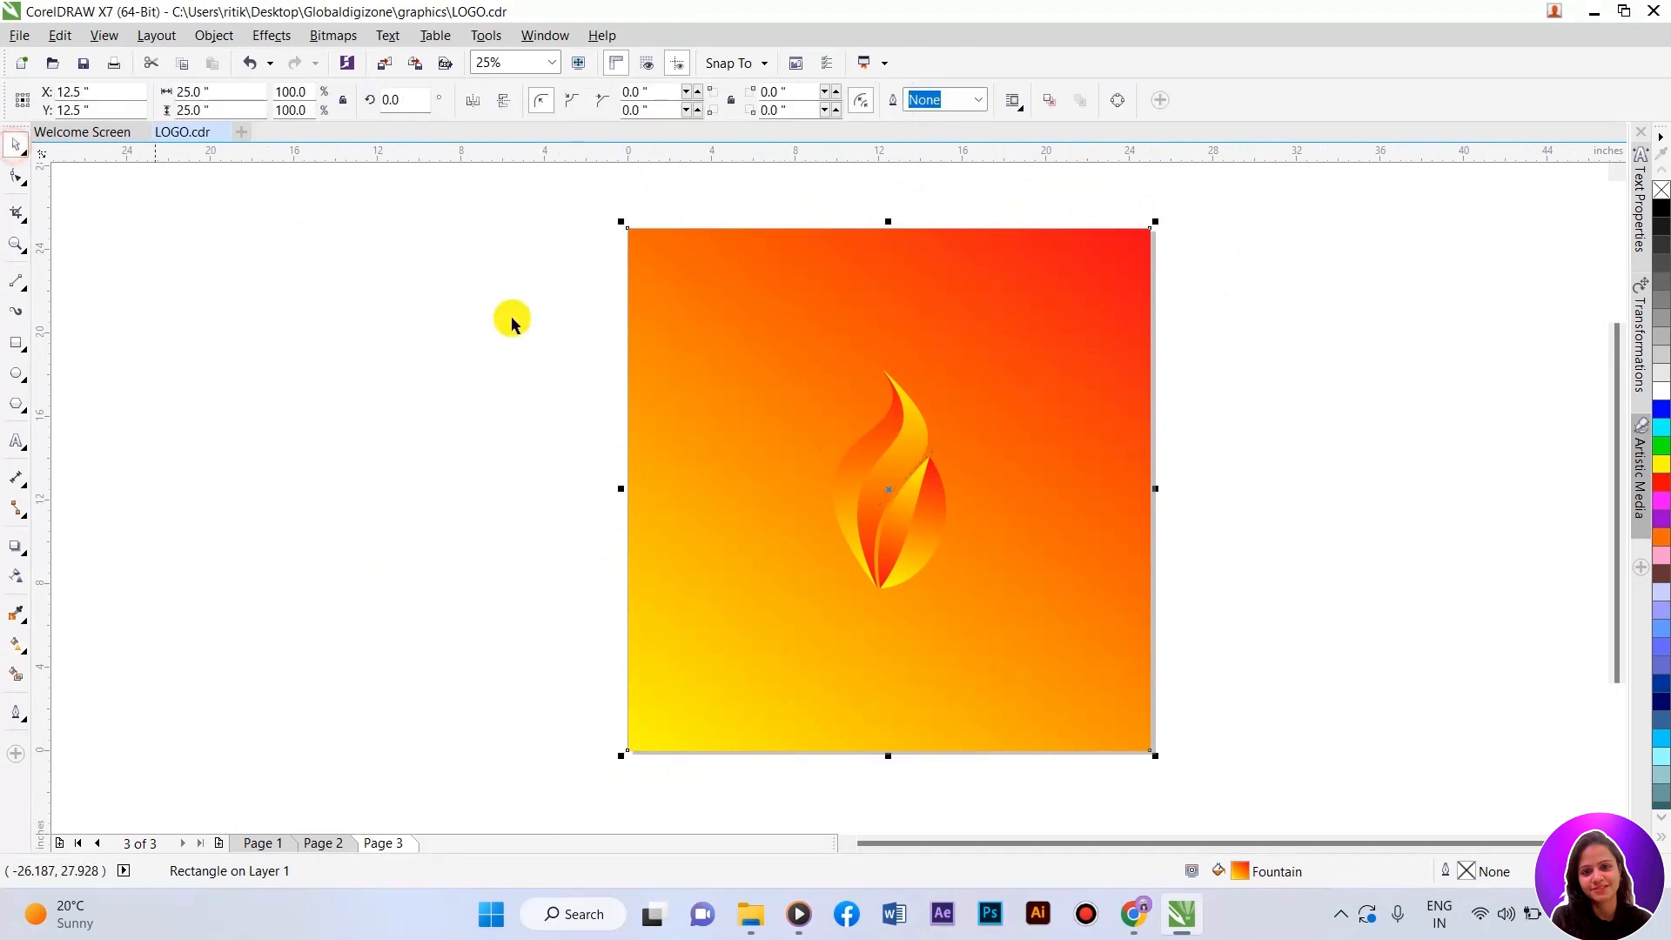
pyautogui.click(1291, 544)
# Step: Select the four flame sections and group them into one object
pyautogui.scroll(1, 952, 469)
pyautogui.scroll(-1, 869, 484)
pyautogui.moveTo(552, 332); pyautogui.dragTo(970, 675)
pyautogui.scroll(1, 874, 494)
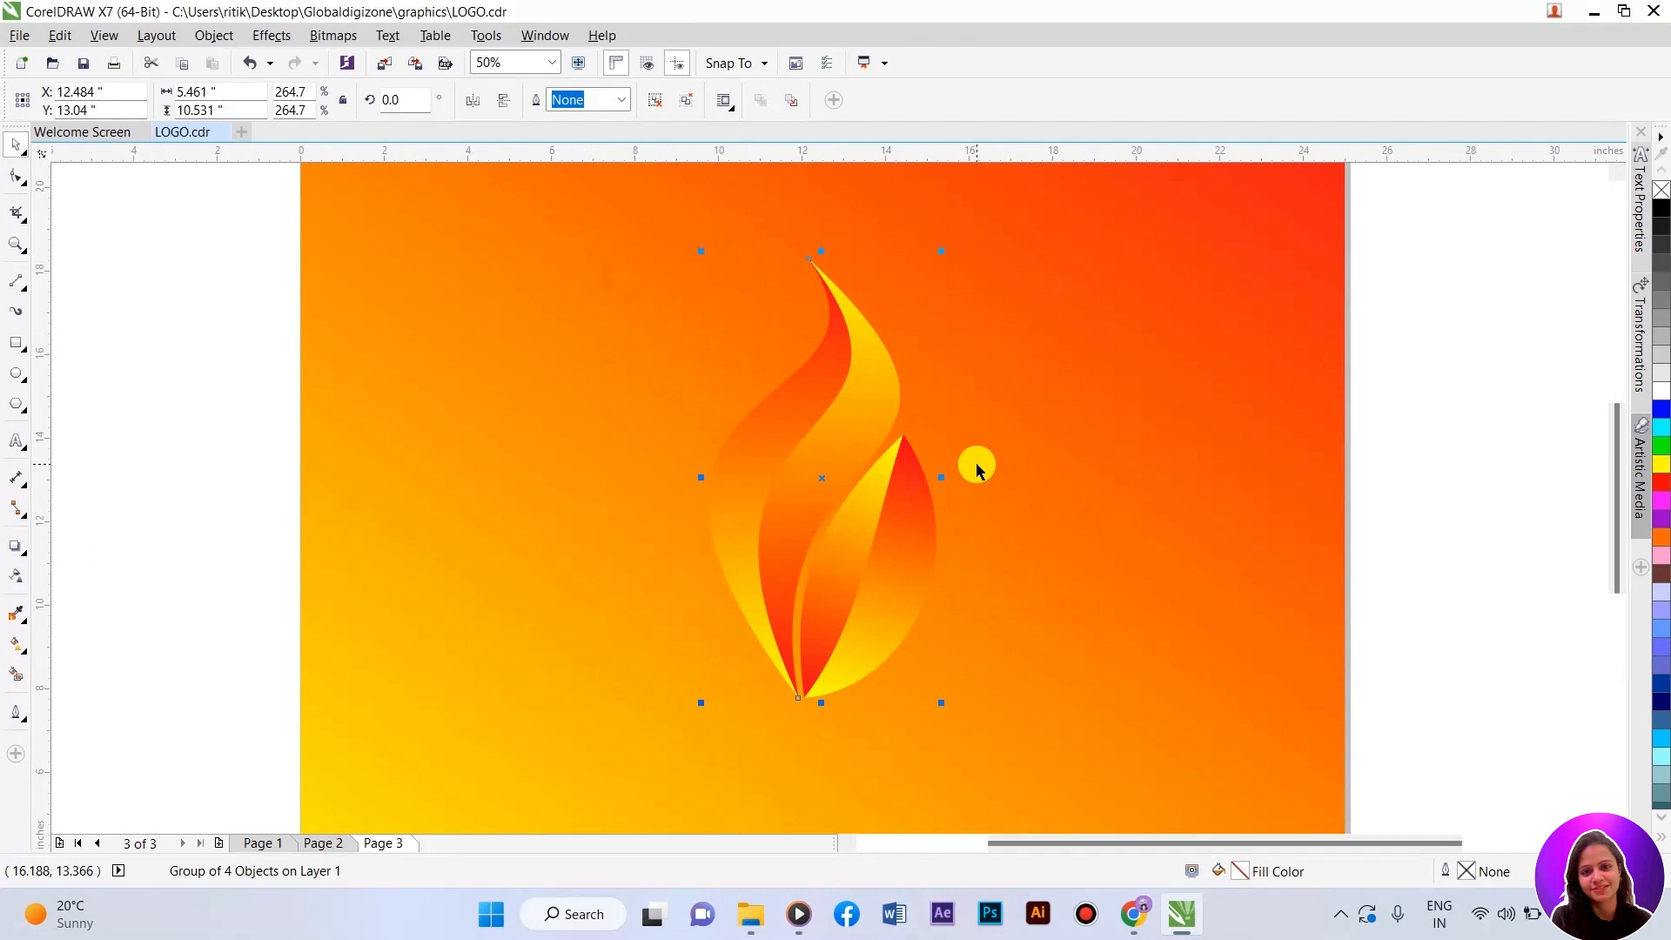
# Step: Shrink the flame group proportionally to about 2.88 by 5.56 inches near the page center
pyautogui.scroll(-1, 977, 462)
pyautogui.scroll(1, 948, 488)
pyautogui.scroll(1, 870, 481)
pyautogui.scroll(-1, 869, 481)
pyautogui.moveTo(867, 378); pyautogui.dragTo(855, 401)
pyautogui.moveTo(956, 702); pyautogui.dragTo(911, 597)
# Step: Draw a flat ellipse about 1.64 by 0.31 inches under the flame's bottom tip and color it dark gray (#1A1A1A)
pyautogui.scroll(1, 850, 470)
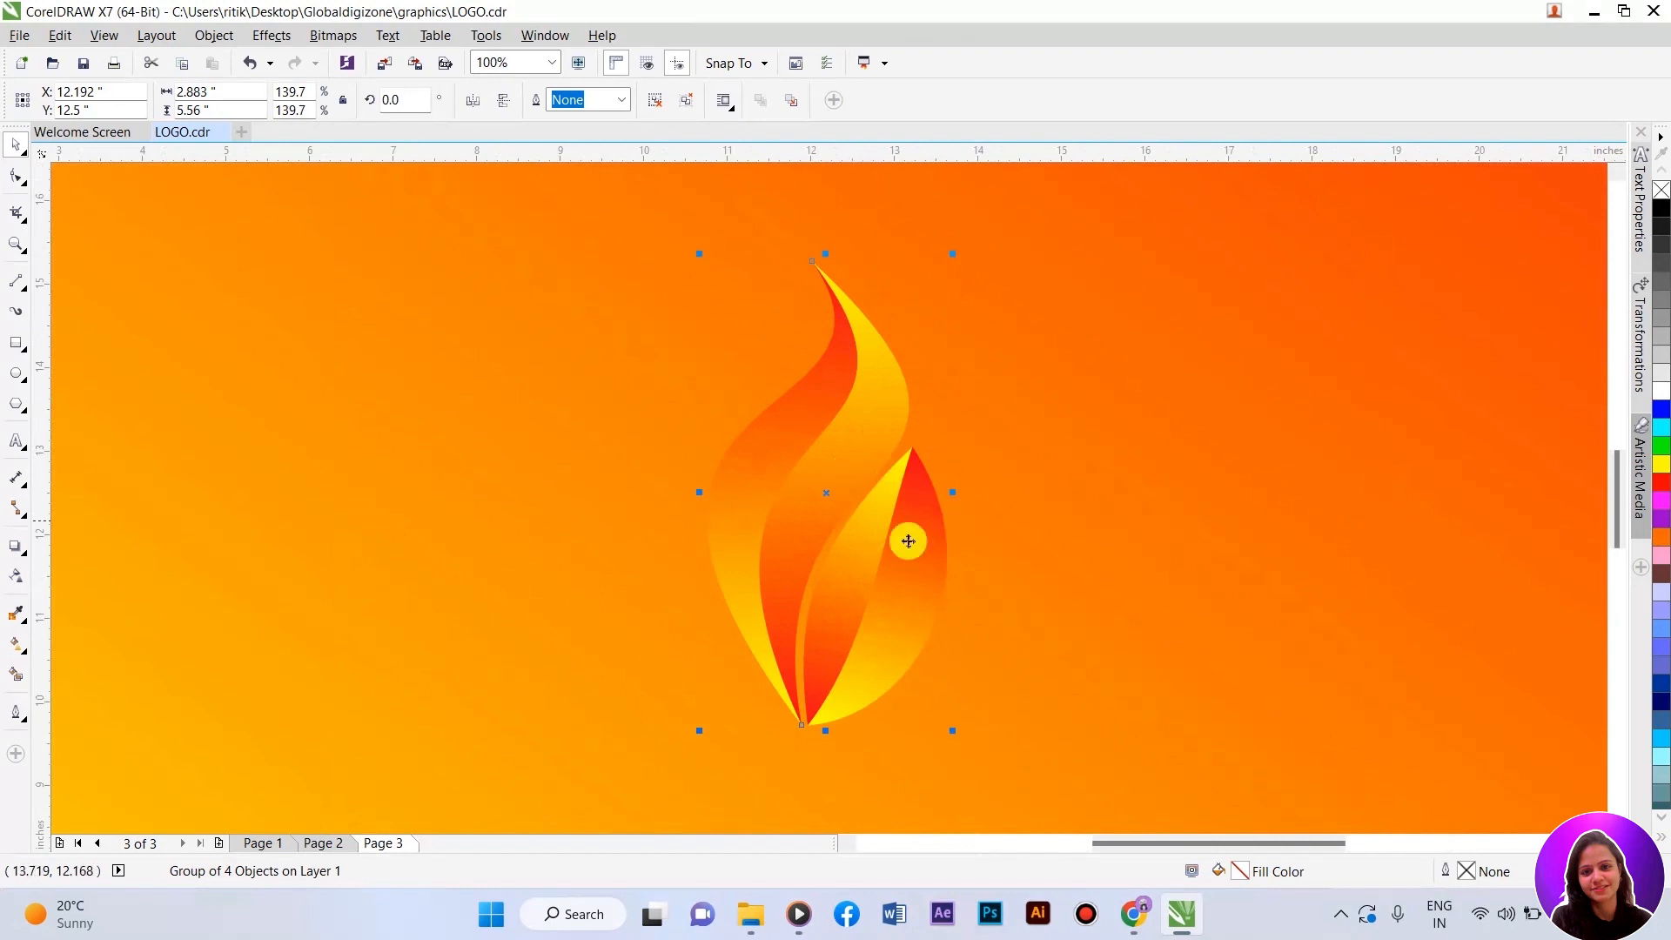
pyautogui.click(15, 373)
pyautogui.moveTo(741, 746); pyautogui.dragTo(844, 627)
pyautogui.scroll(2, 791, 772)
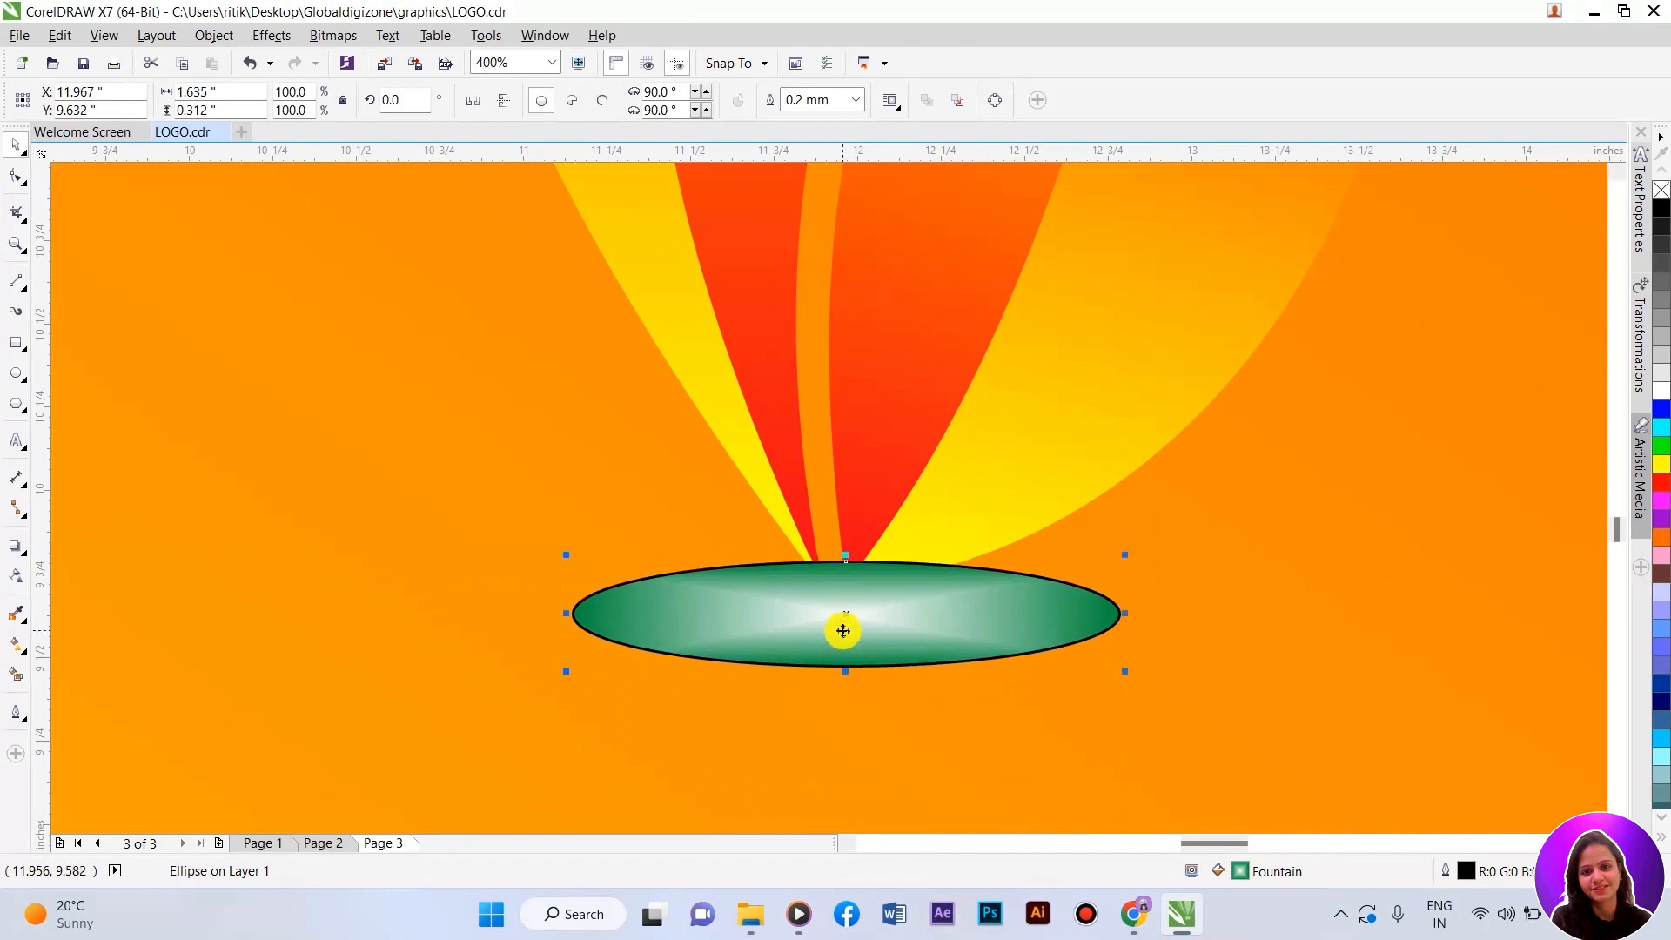
pyautogui.click(1654, 233)
# Step: Convert the dark ellipse below the flame to a bitmap
pyautogui.click(330, 36)
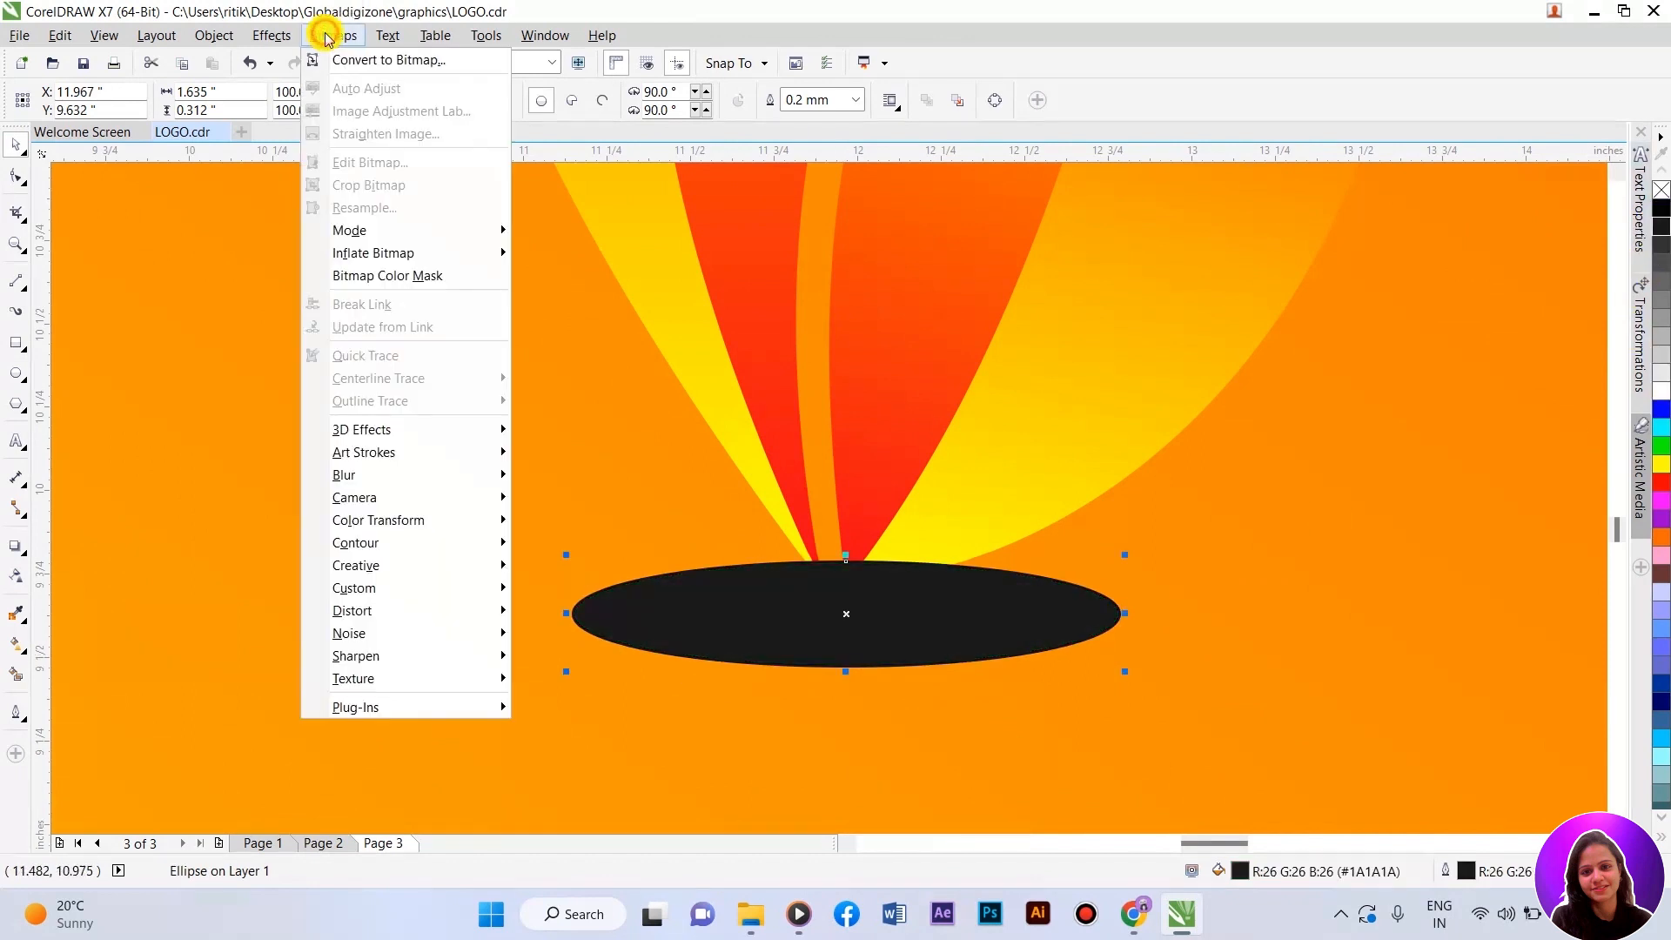
pyautogui.click(371, 61)
pyautogui.click(746, 567)
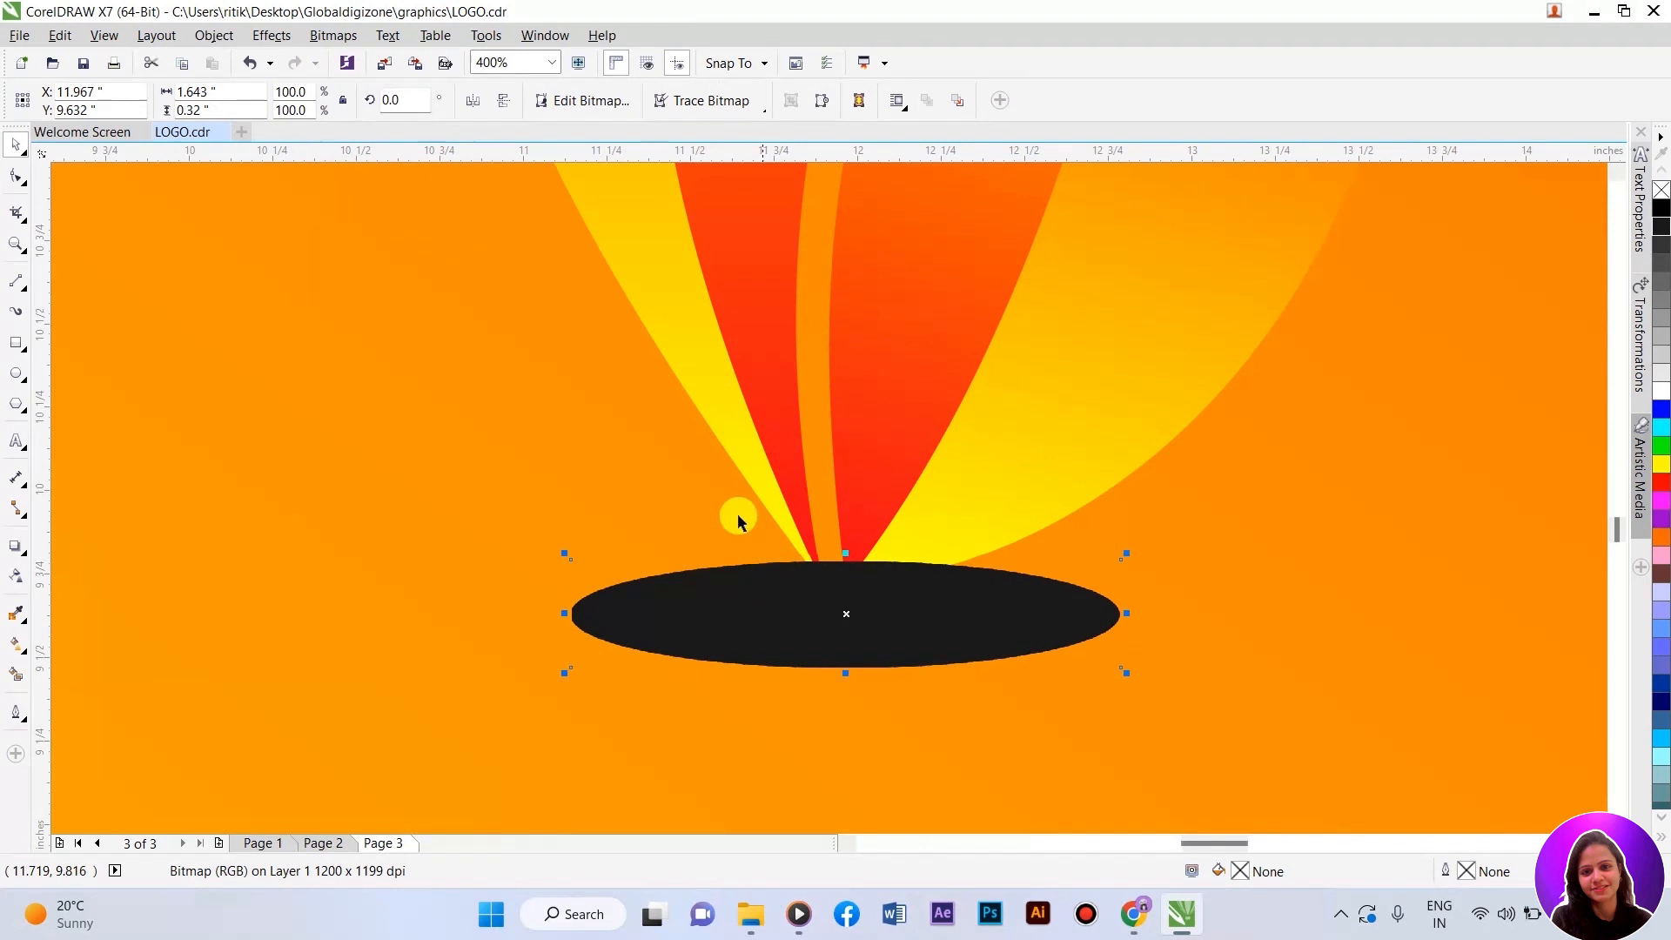
# Step: Apply a Gaussian Blur with a radius of 97 pixels to the ellipse bitmap
pyautogui.click(213, 35)
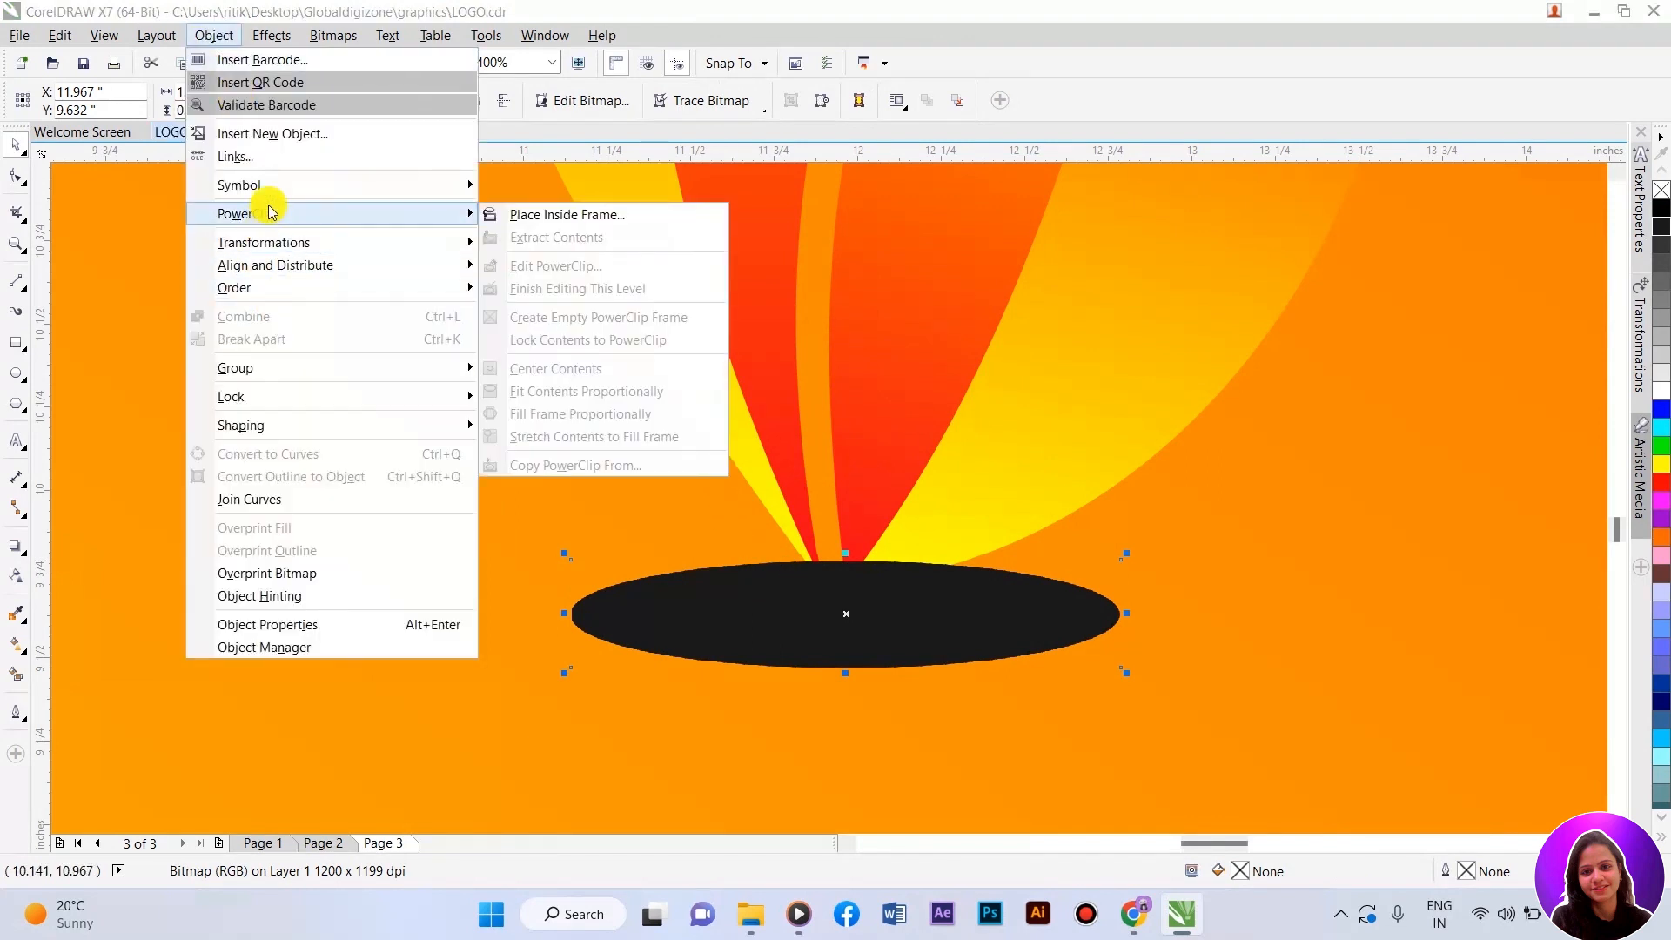
pyautogui.moveTo(335, 42)
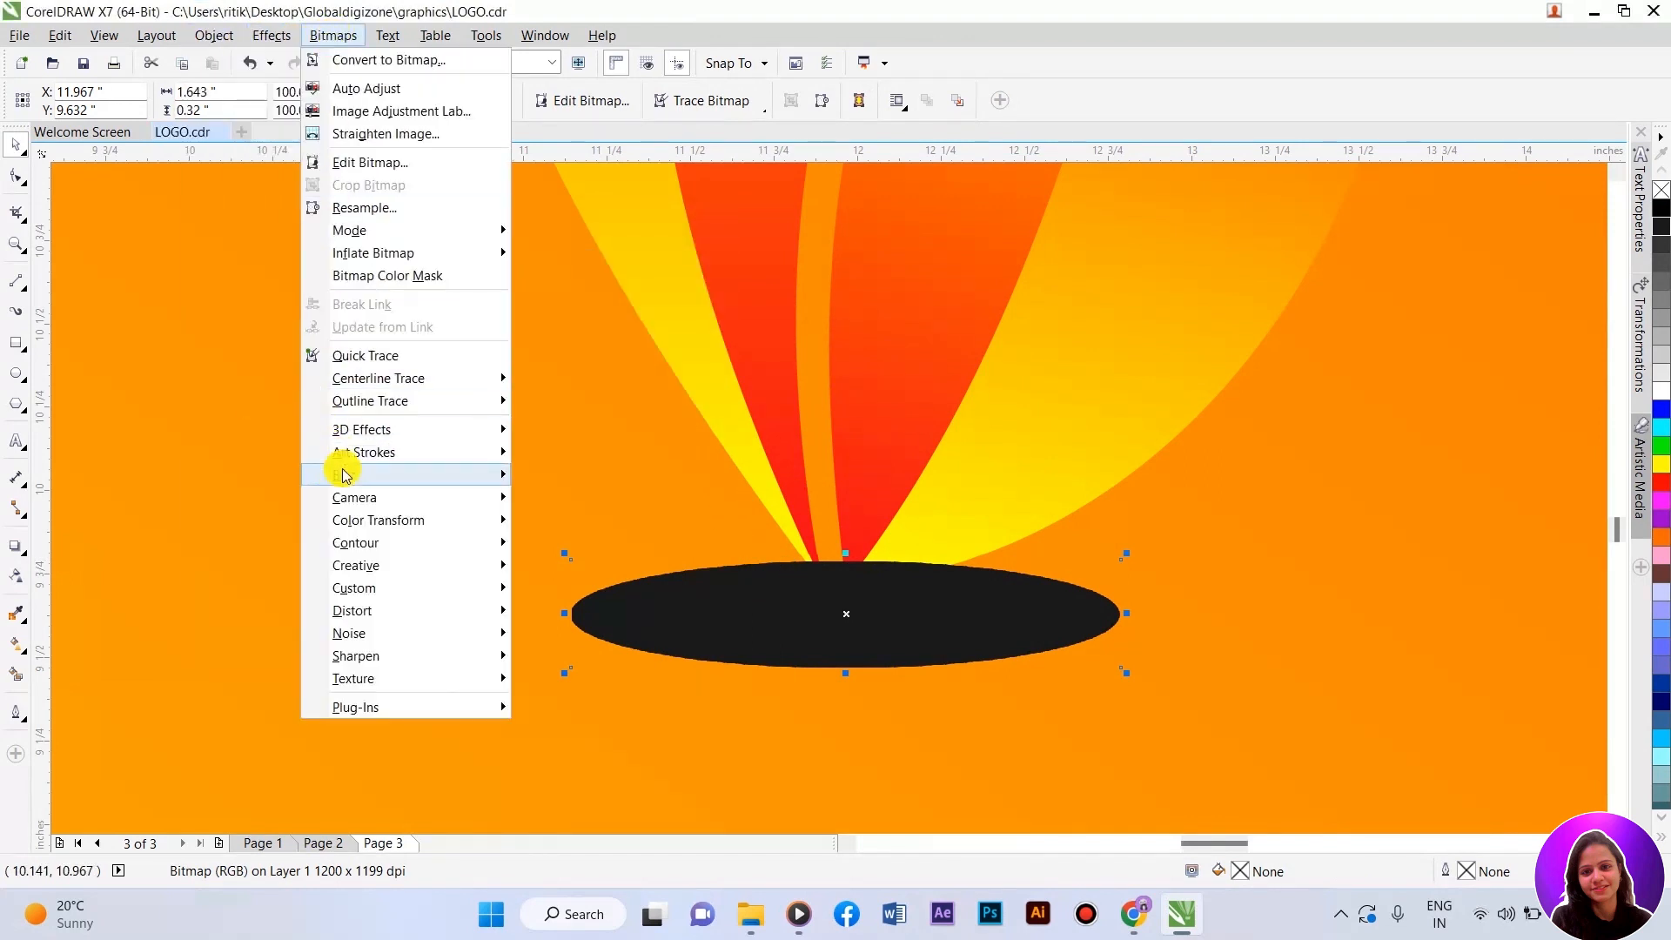
pyautogui.moveTo(344, 474)
pyautogui.click(572, 500)
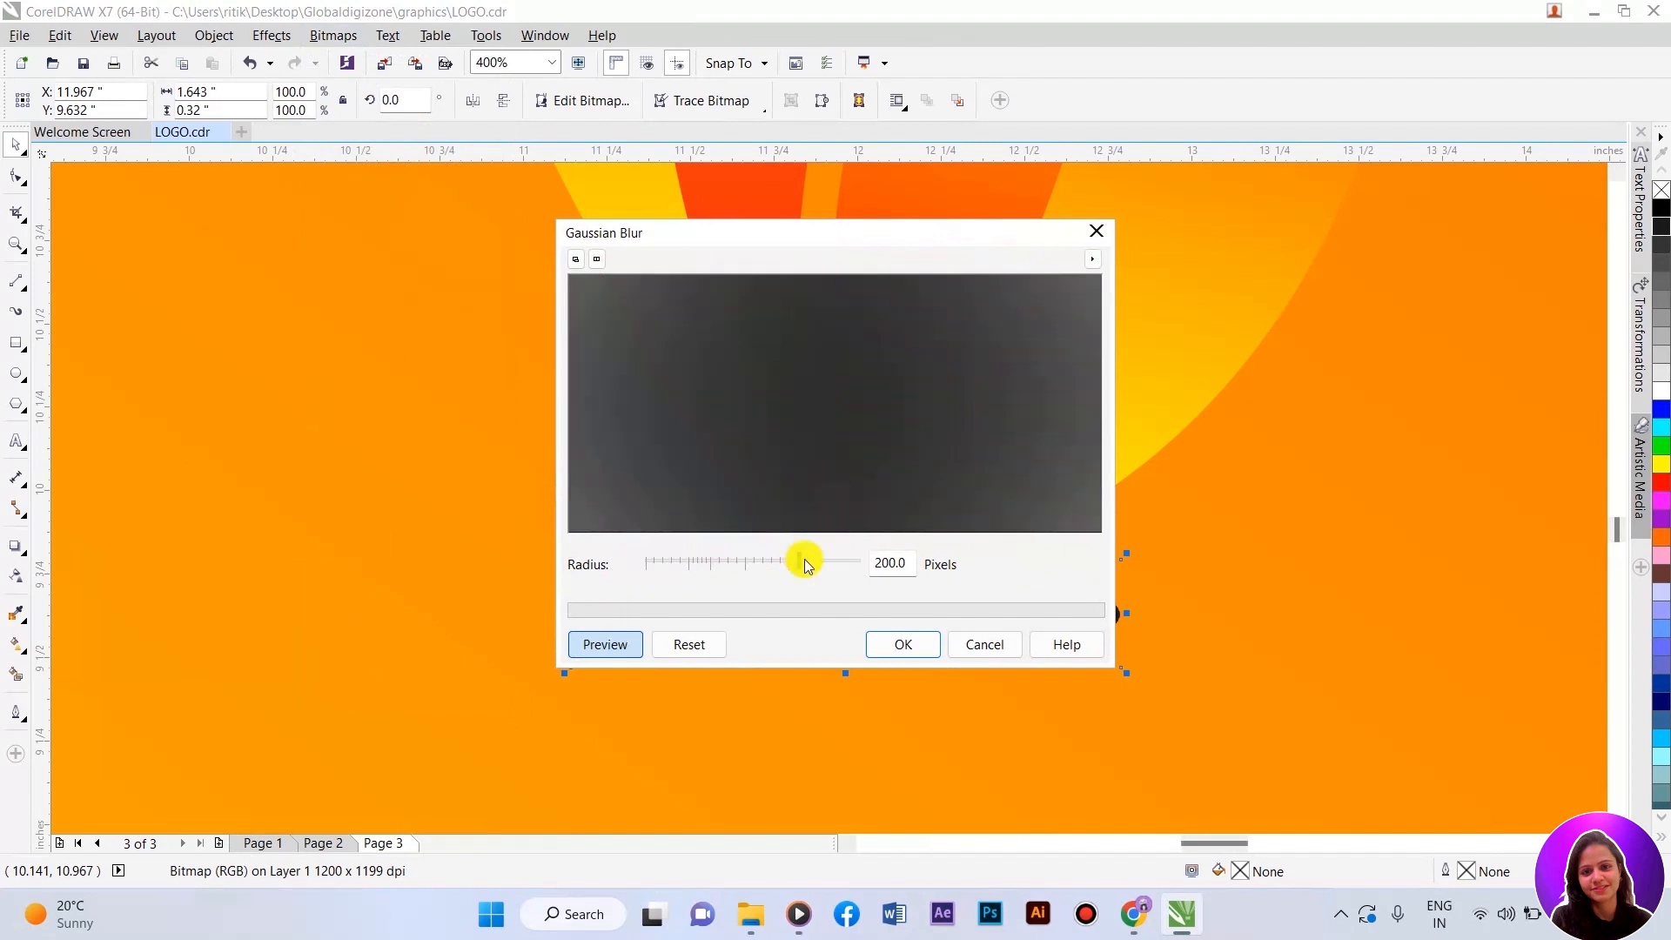
pyautogui.click(723, 562)
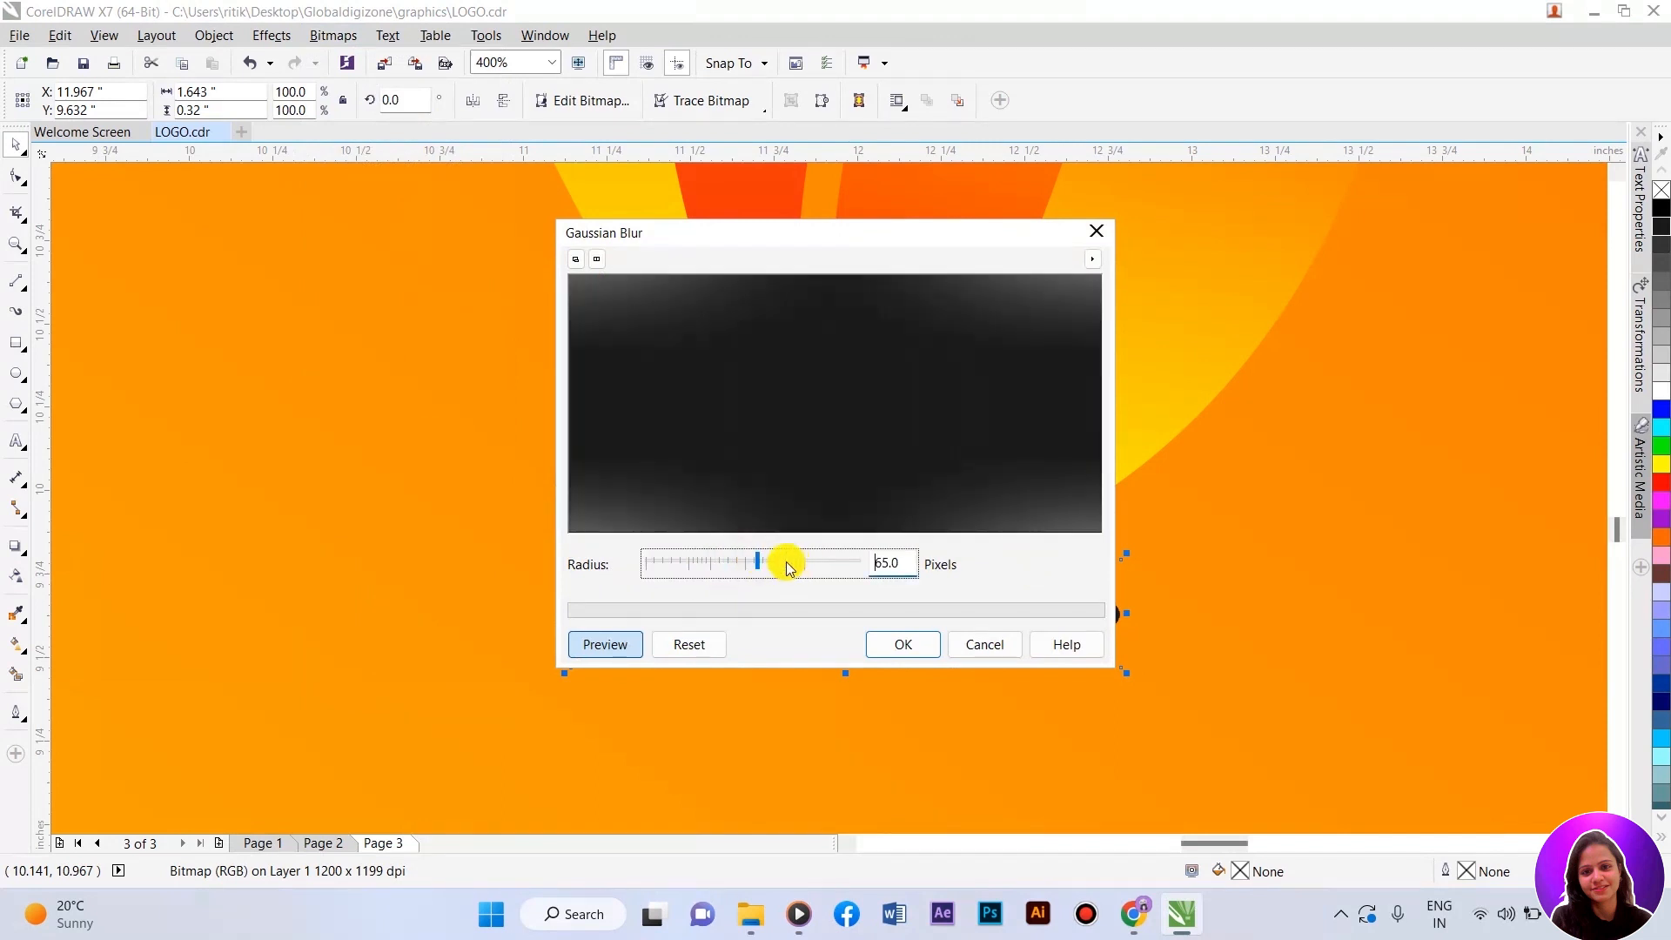
pyautogui.click(788, 564)
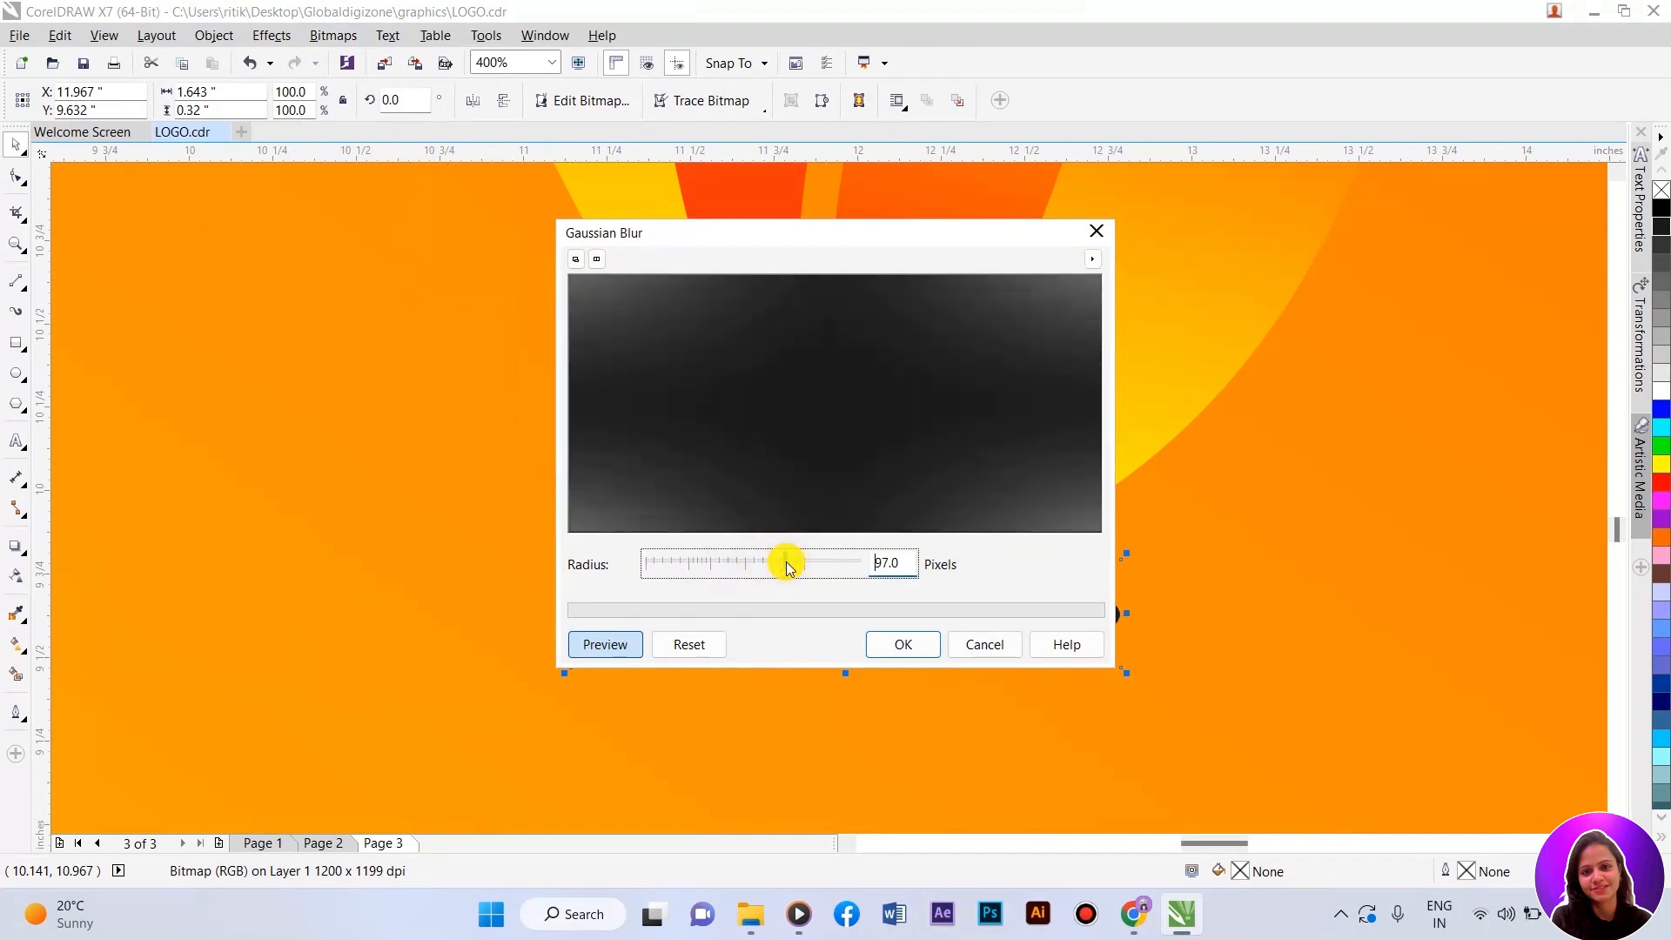
pyautogui.click(903, 644)
# Step: Apply a uniform transparency of 55 to the blurred shadow under the flame
pyautogui.scroll(-2, 827, 566)
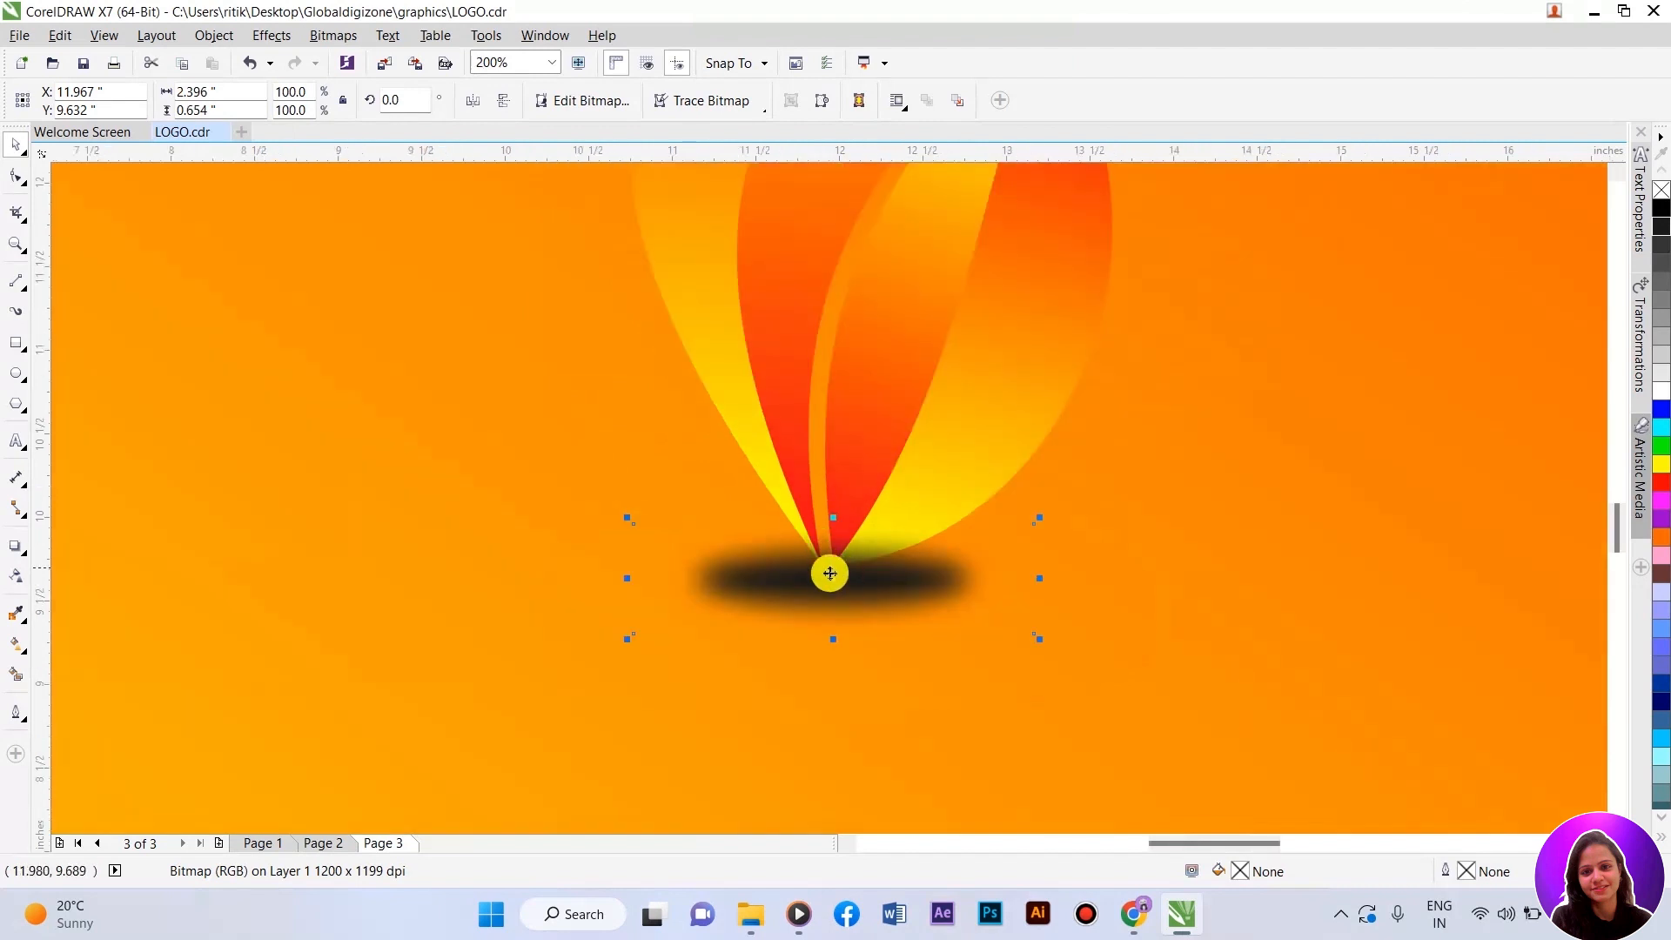
pyautogui.click(19, 581)
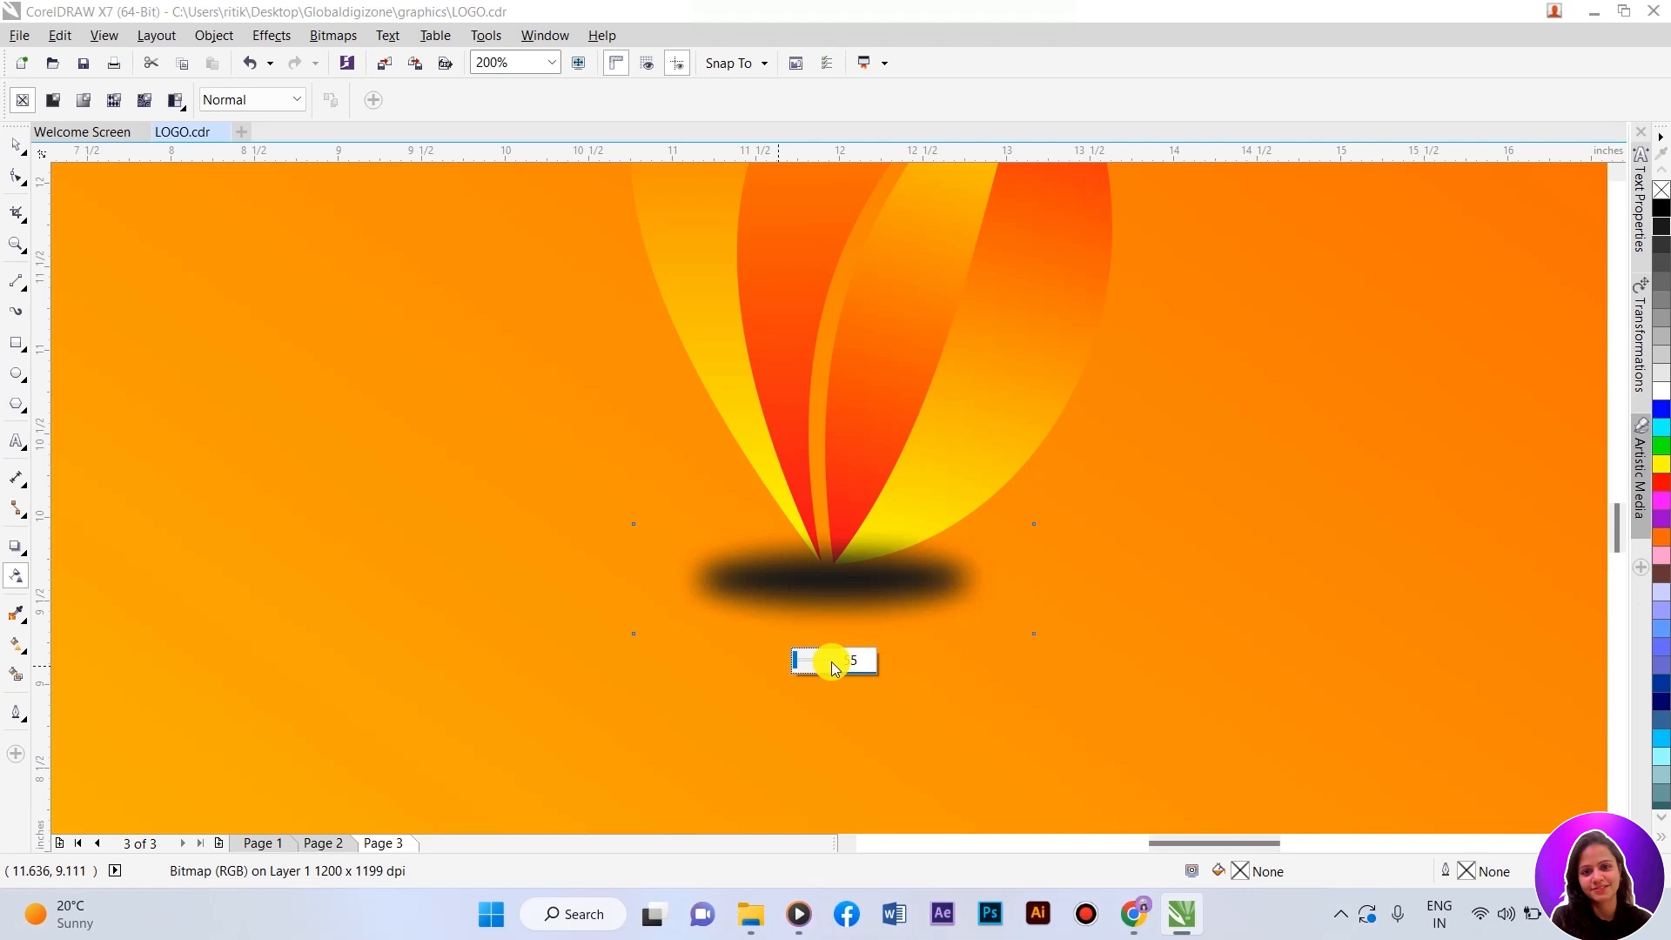
pyautogui.press('Return')
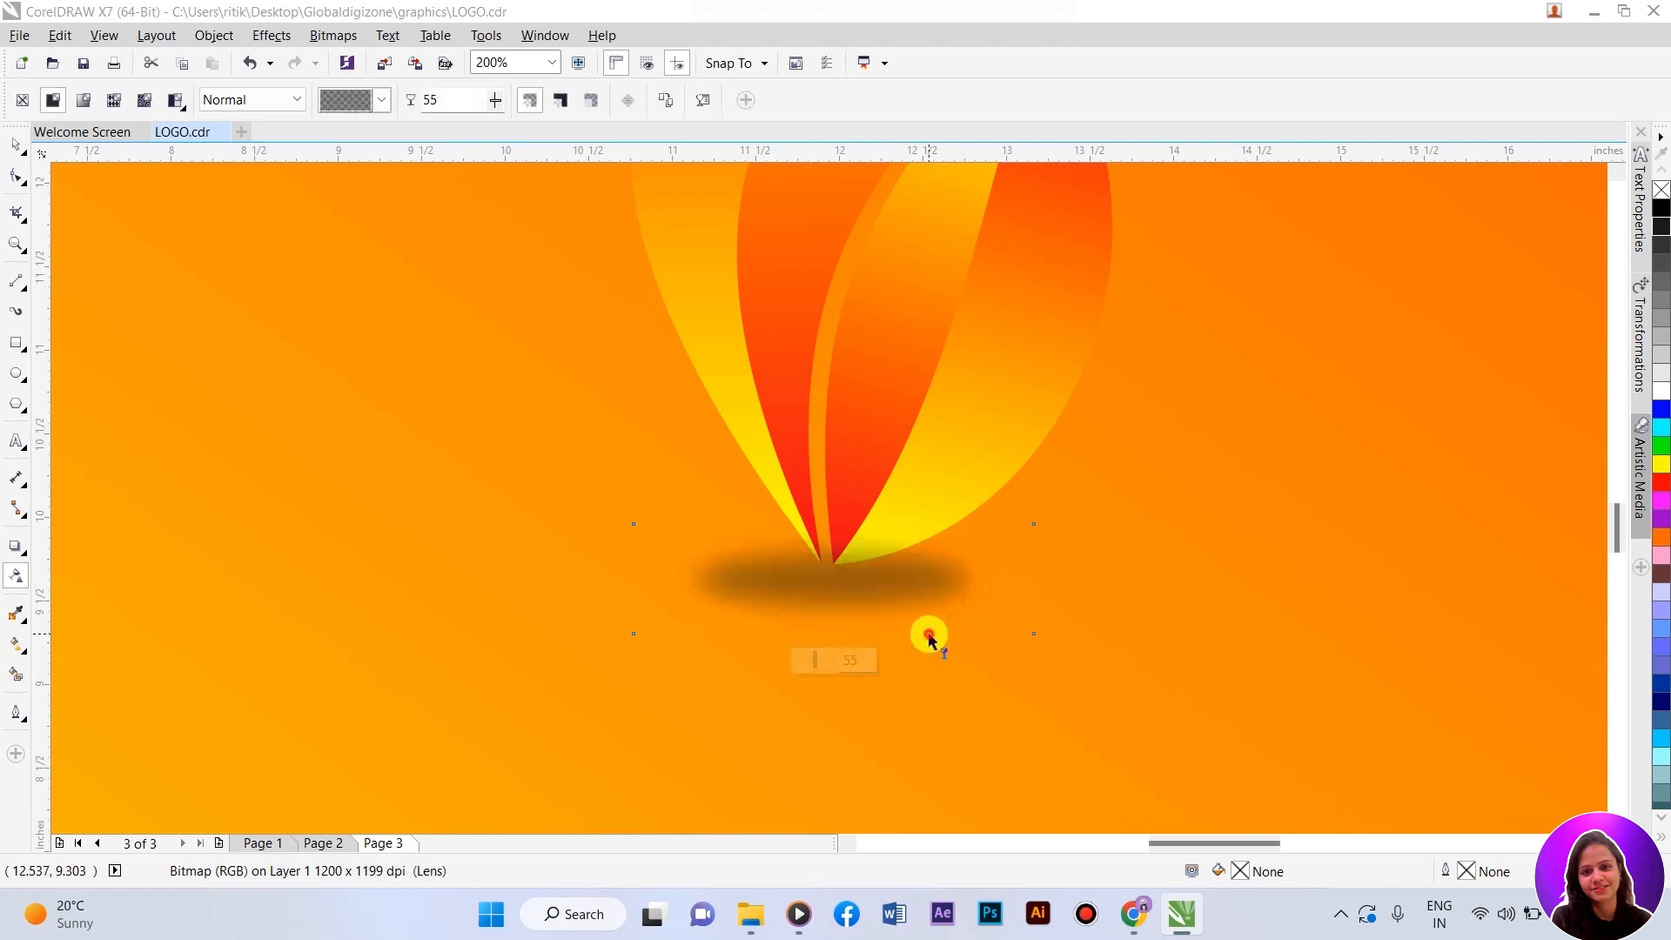
pyautogui.press('space')
# Step: Narrow the shadow bitmap to about 2.04 inches wide and center it under the flame's bottom tip
pyautogui.scroll(-2, 751, 696)
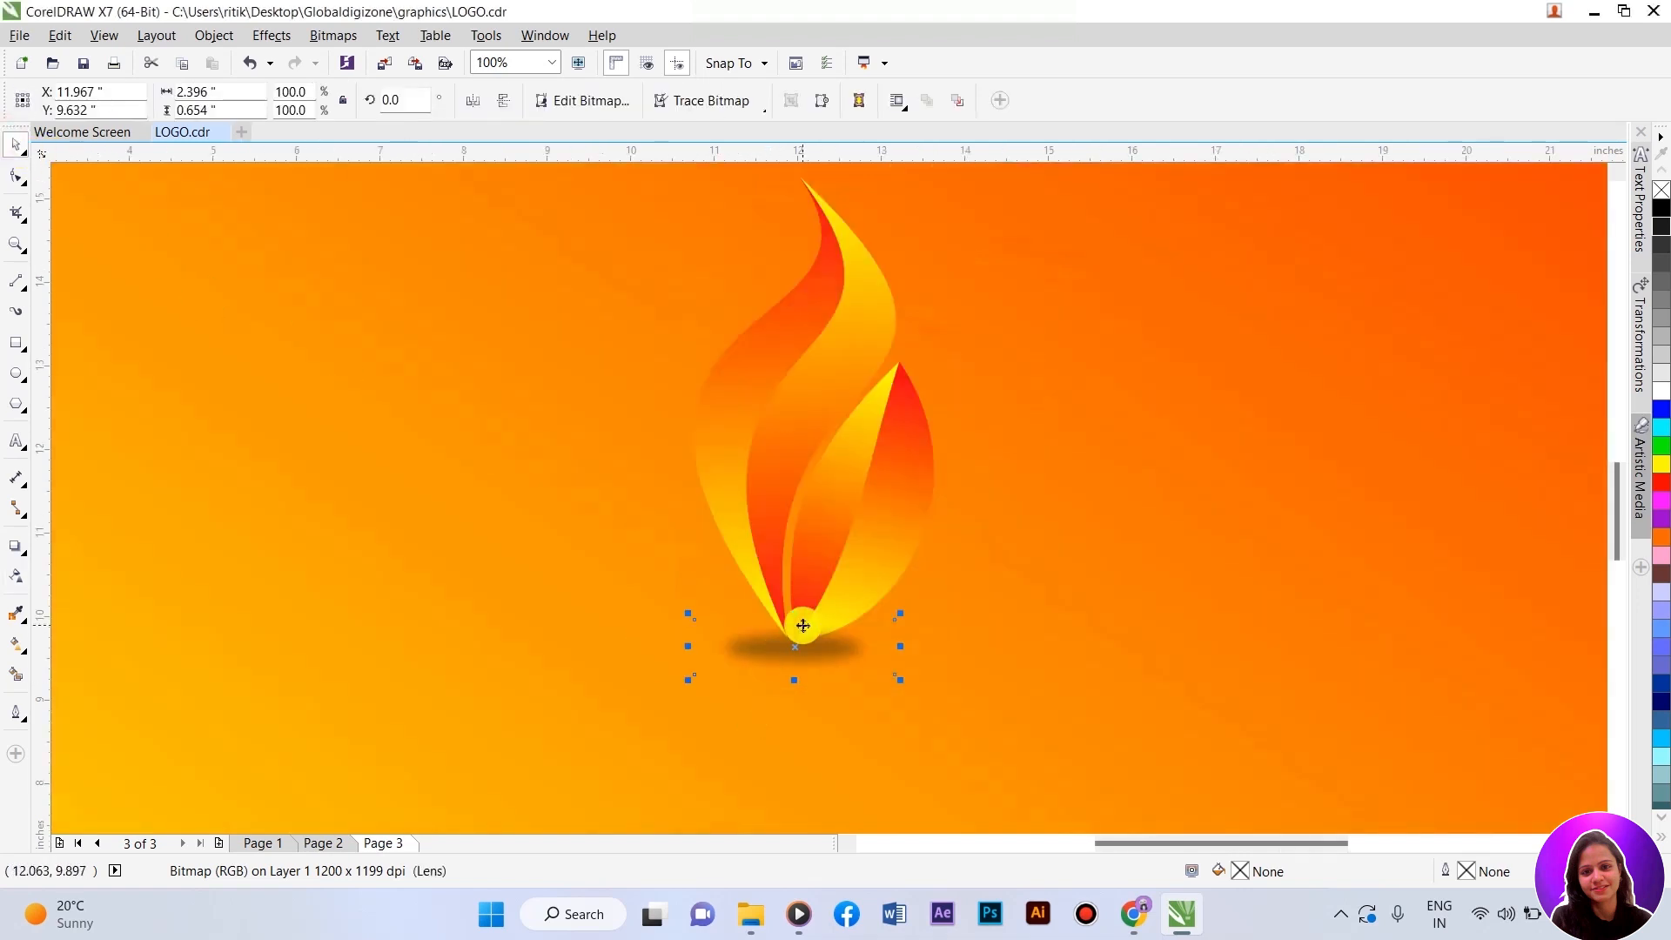
pyautogui.scroll(2, 801, 631)
pyautogui.moveTo(986, 645); pyautogui.dragTo(1089, 649)
pyautogui.moveTo(858, 675); pyautogui.dragTo(833, 660)
pyautogui.moveTo(1064, 631); pyautogui.dragTo(900, 631)
pyautogui.moveTo(694, 628); pyautogui.dragTo(761, 644)
pyautogui.scroll(-2, 760, 644)
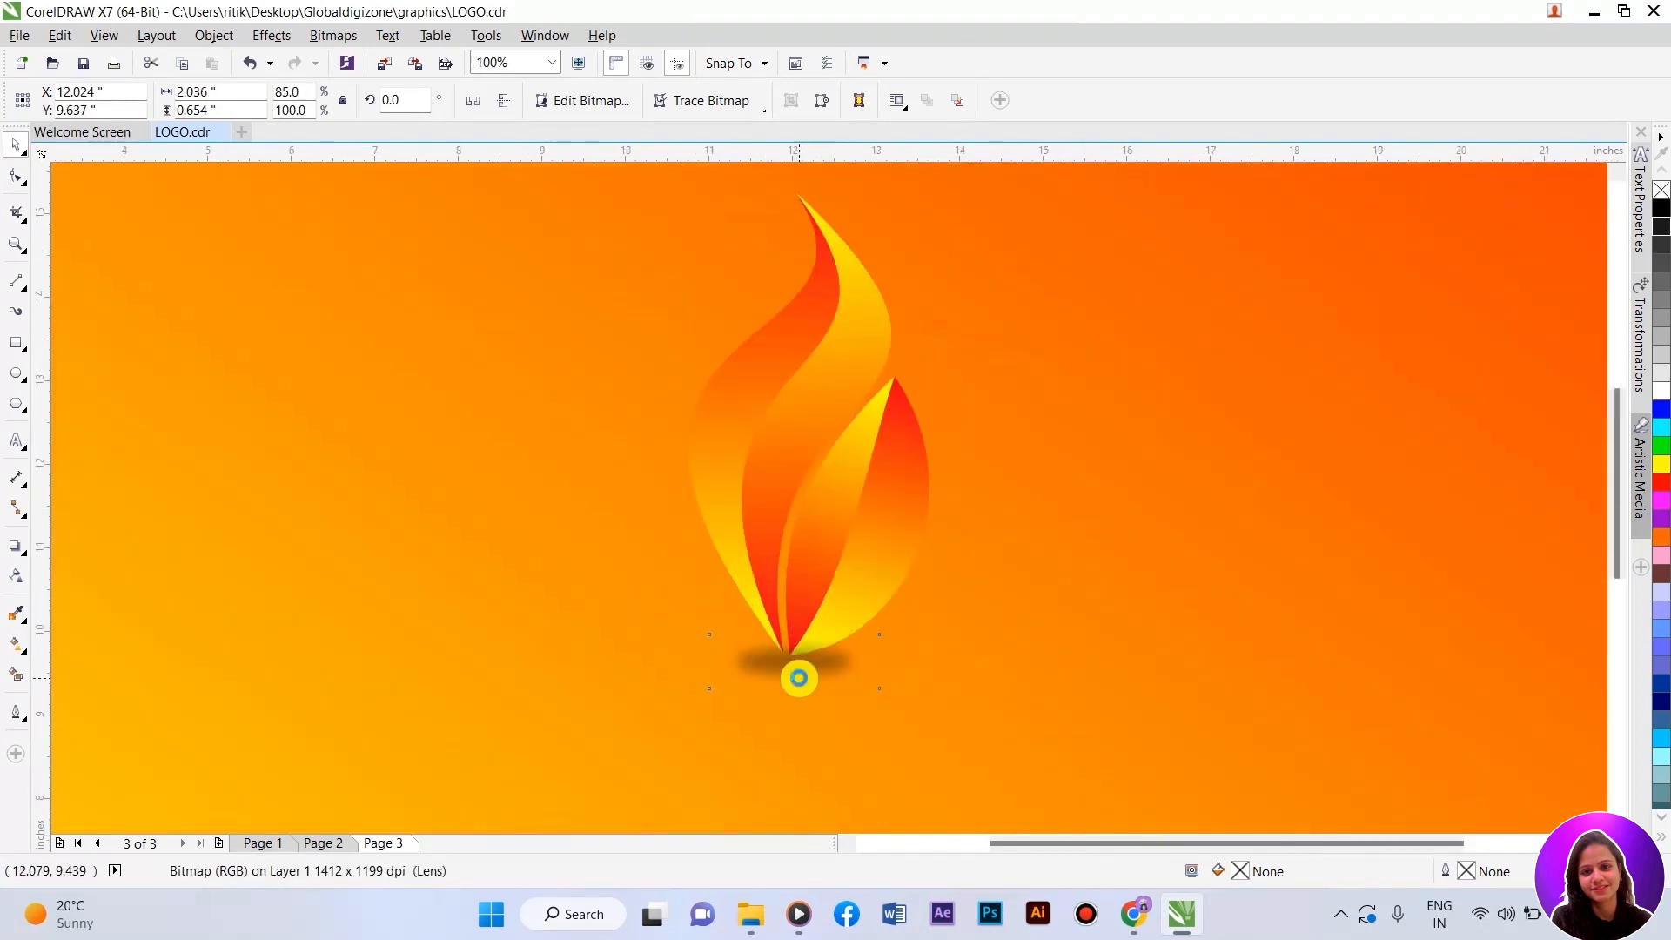
# Step: Select the flame group and bring it in front of the shadow
pyautogui.moveTo(183, 390); pyautogui.dragTo(927, 679)
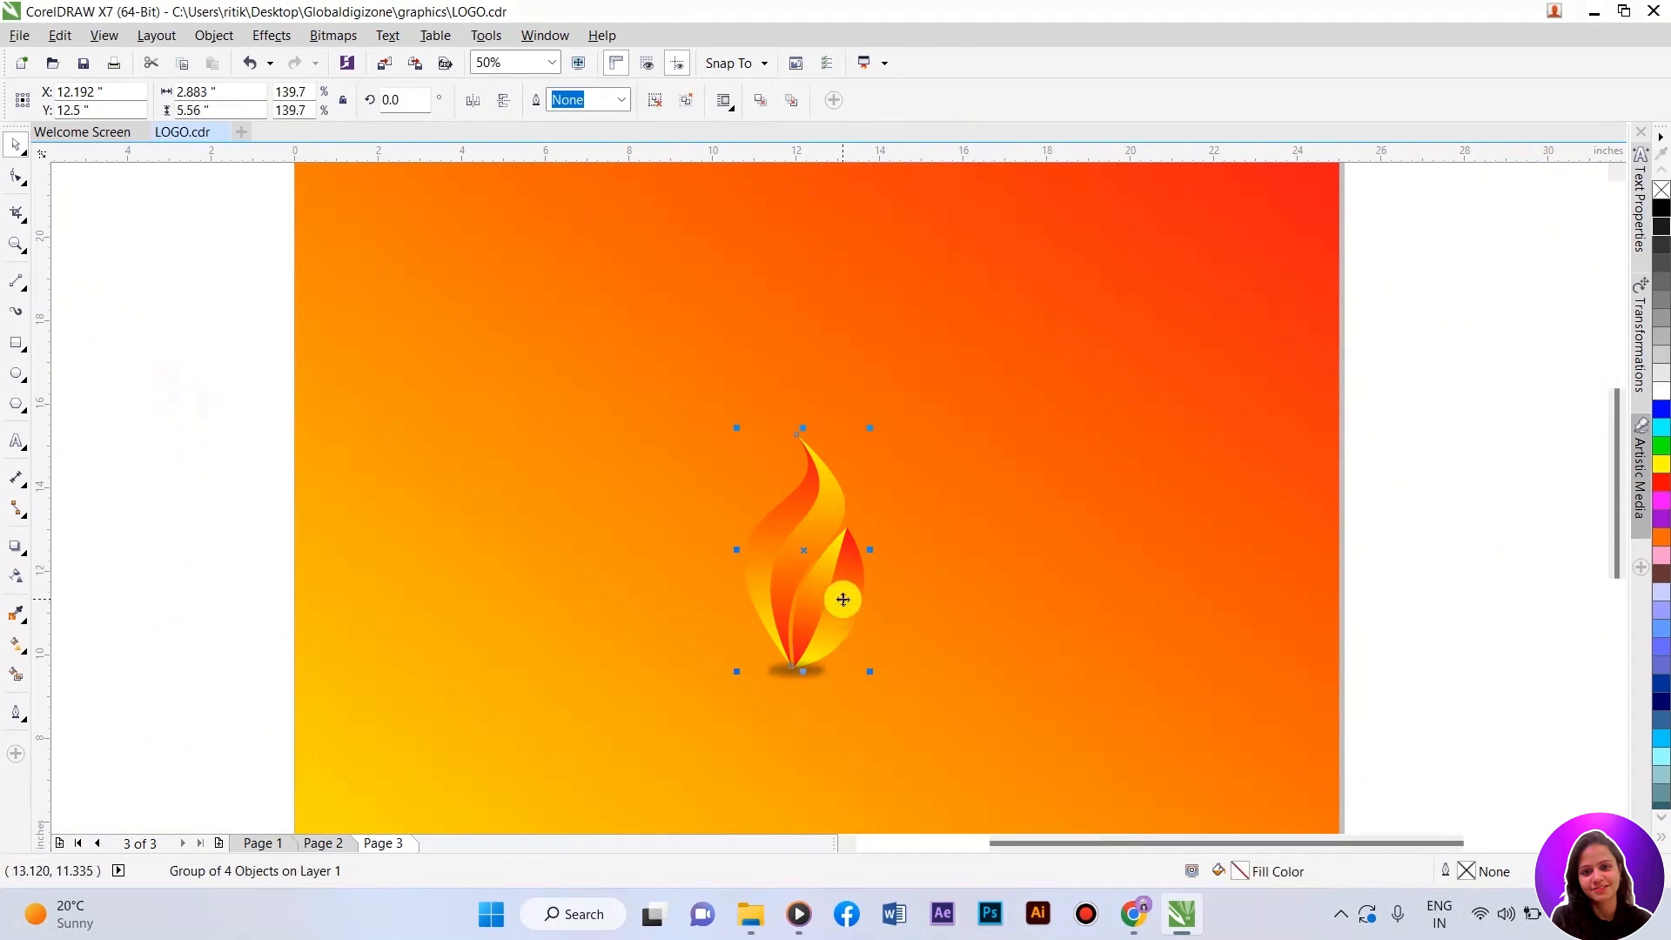
pyautogui.click(1411, 572)
pyautogui.click(833, 582)
pyautogui.rightClick(833, 582)
pyautogui.moveTo(889, 380)
pyautogui.click(1102, 380)
# Step: Check the flame's bottom tip against its shadow and preview the finished logo in full screen
pyautogui.scroll(3, 815, 664)
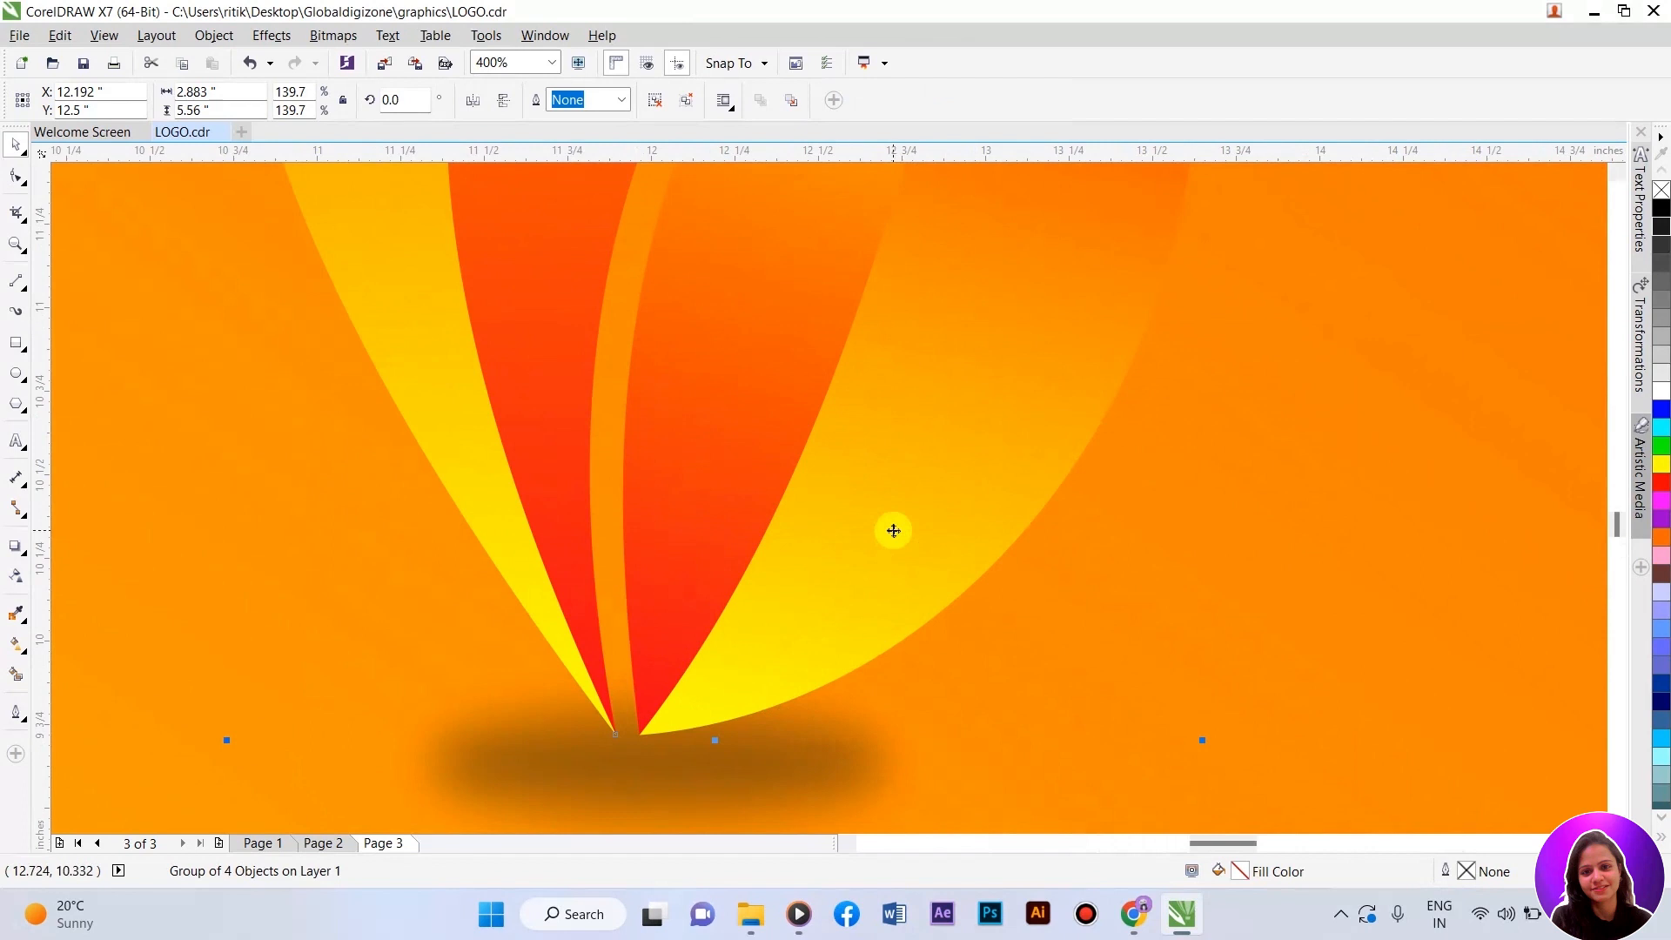
pyautogui.scroll(-6, 892, 529)
pyautogui.scroll(2, 827, 561)
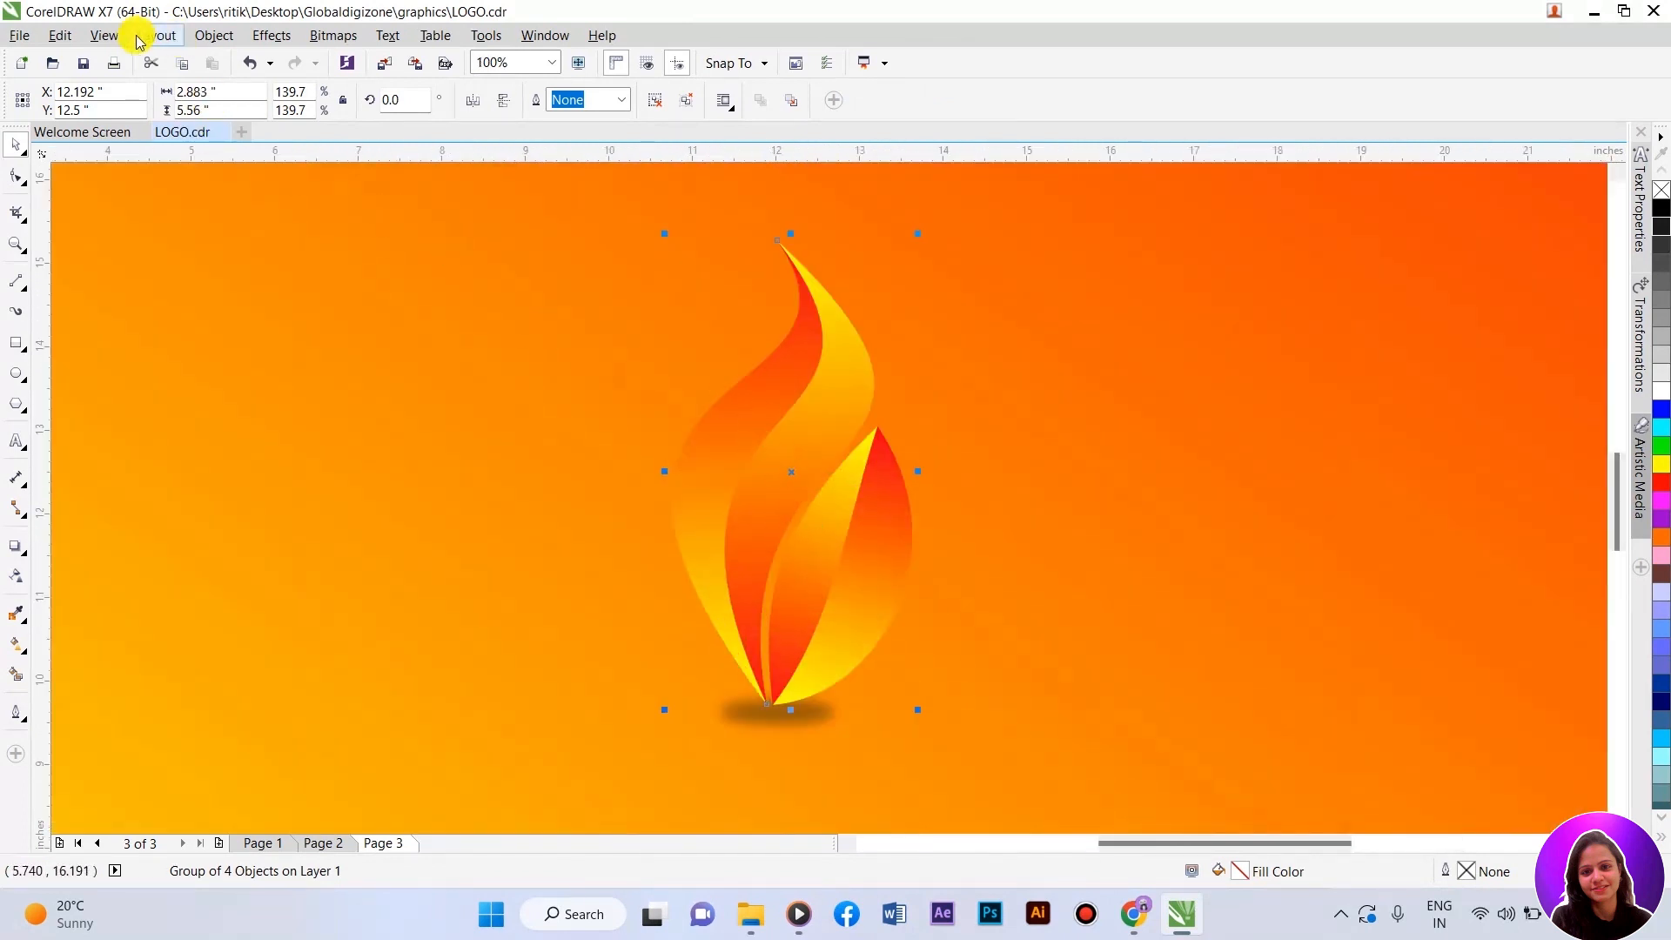
pyautogui.click(102, 37)
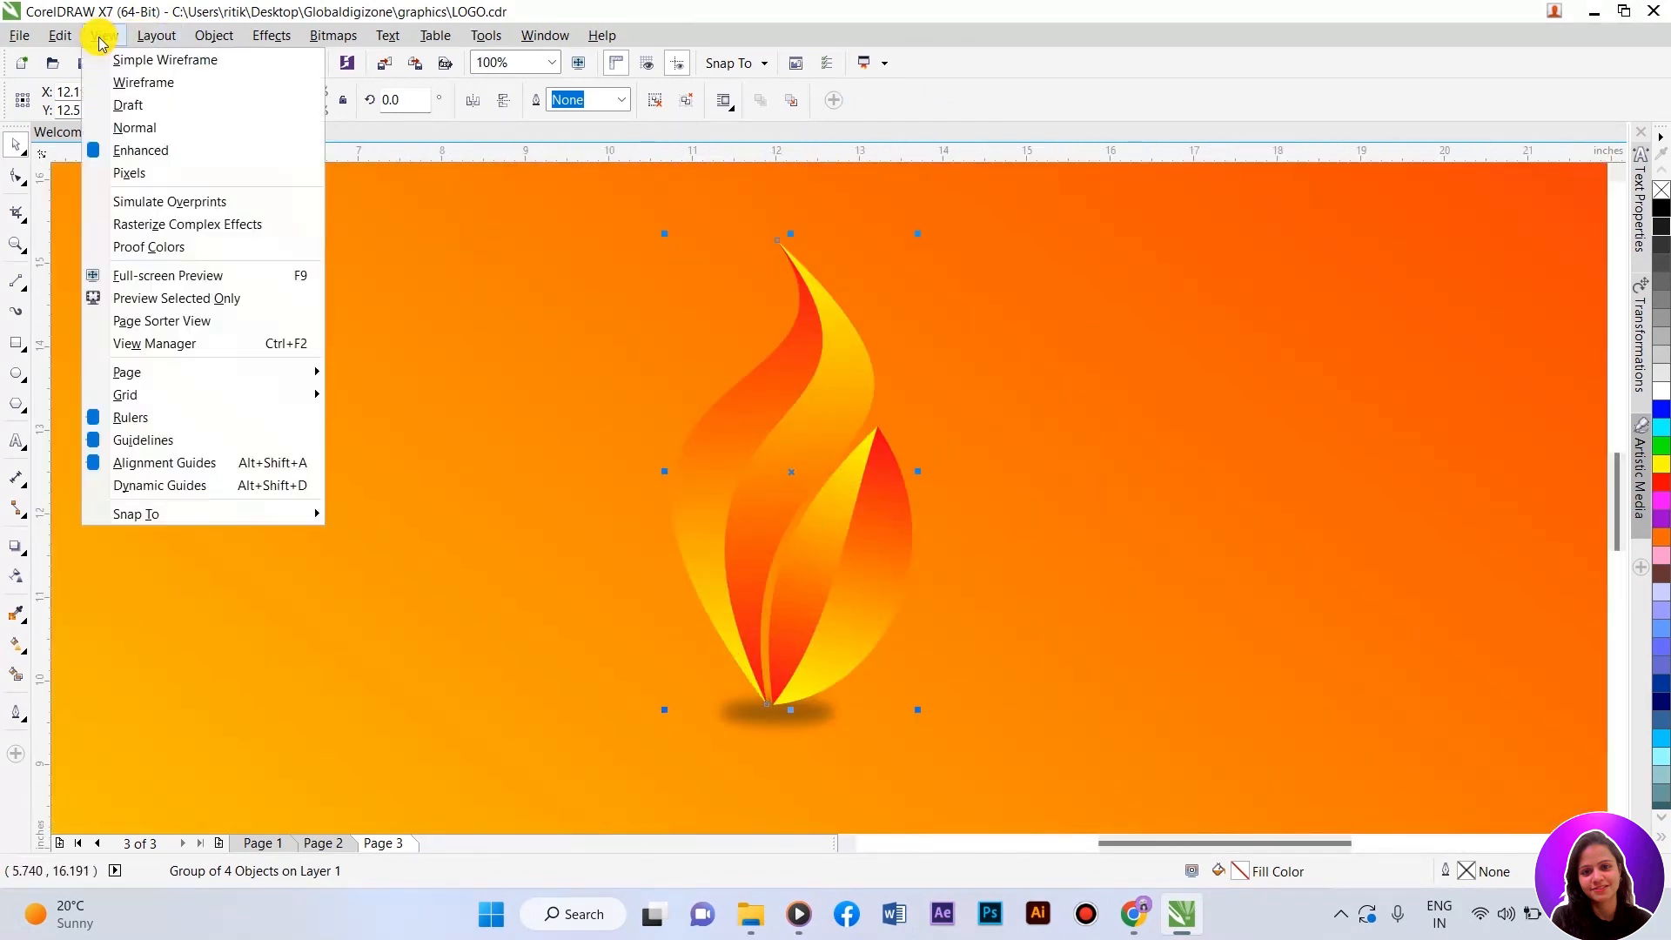
pyautogui.click(137, 278)
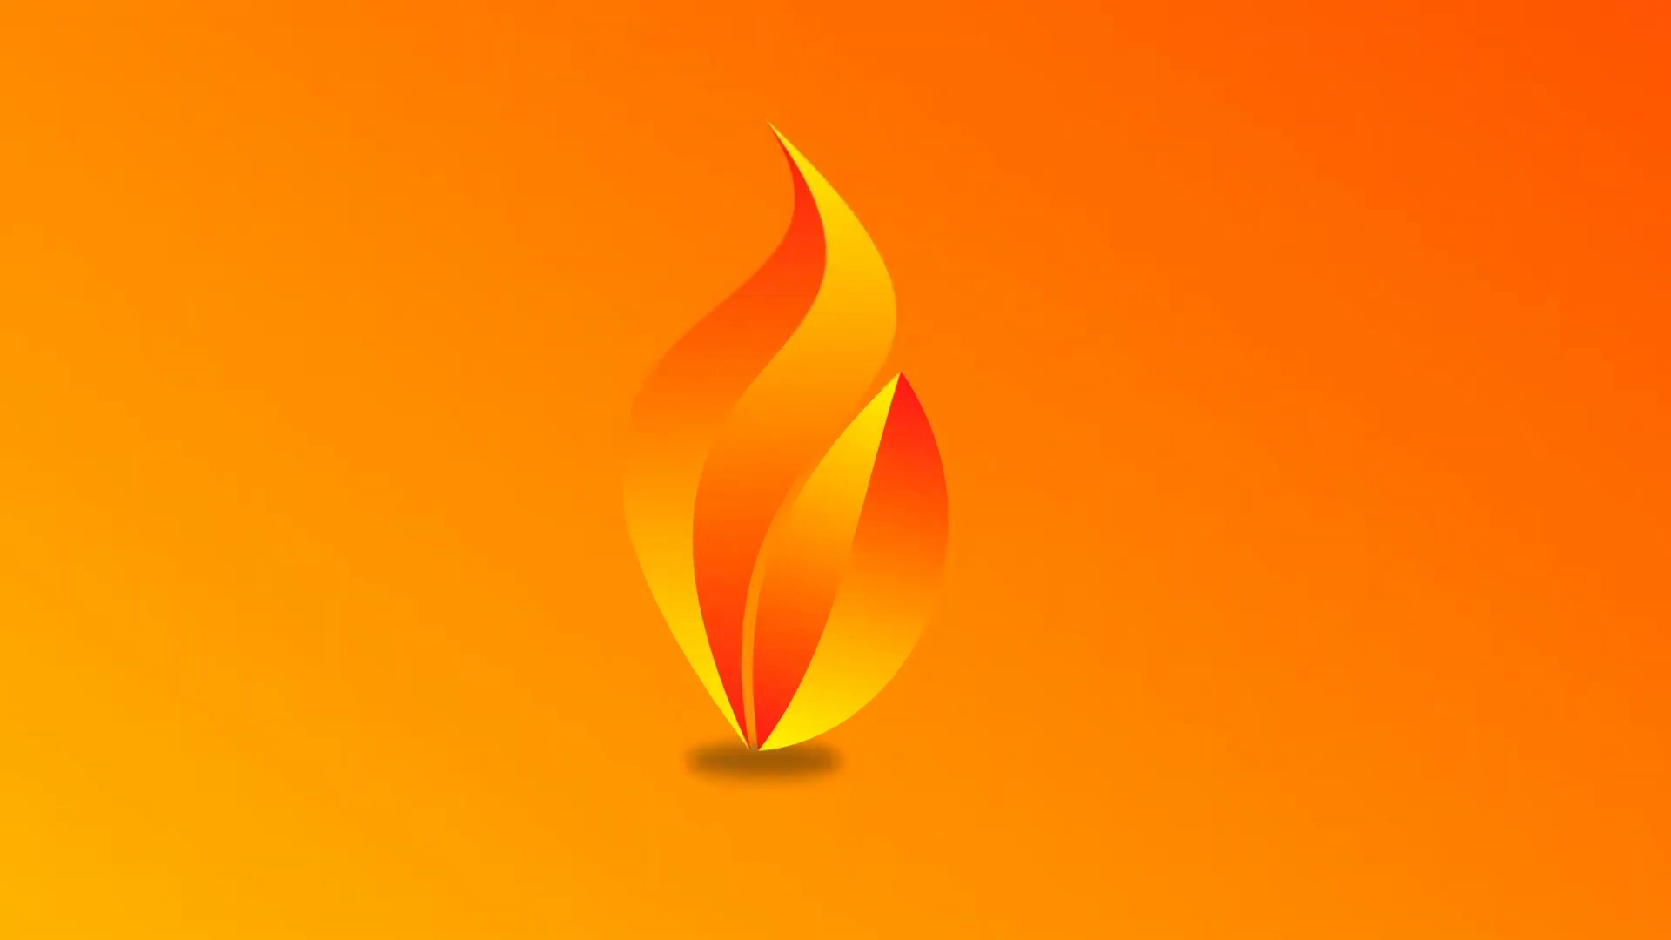